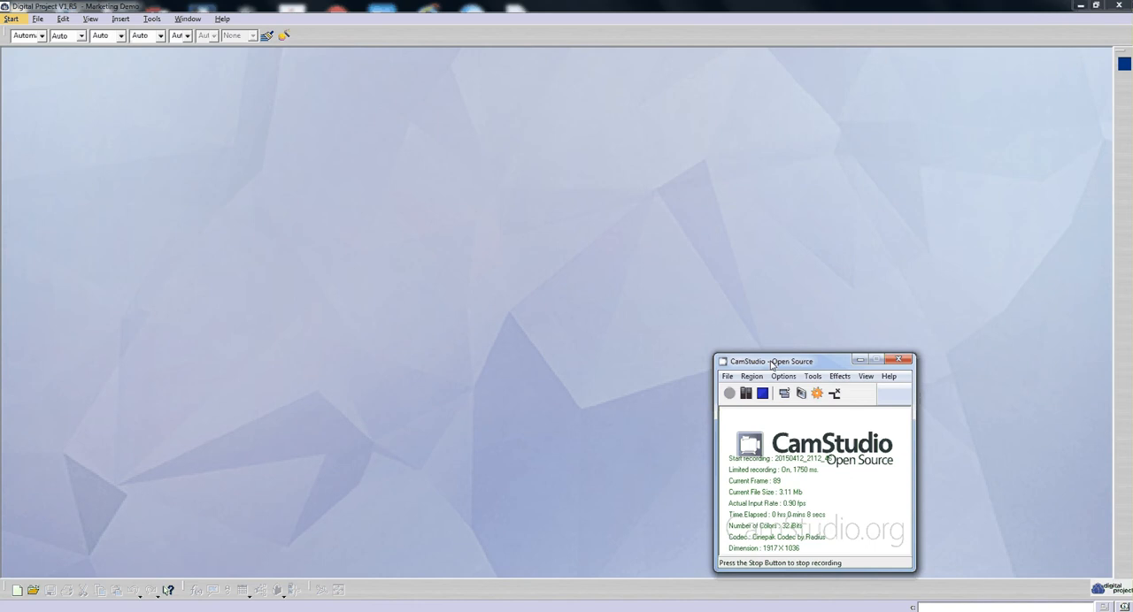
left_click_drag(779, 369, 859, 583)
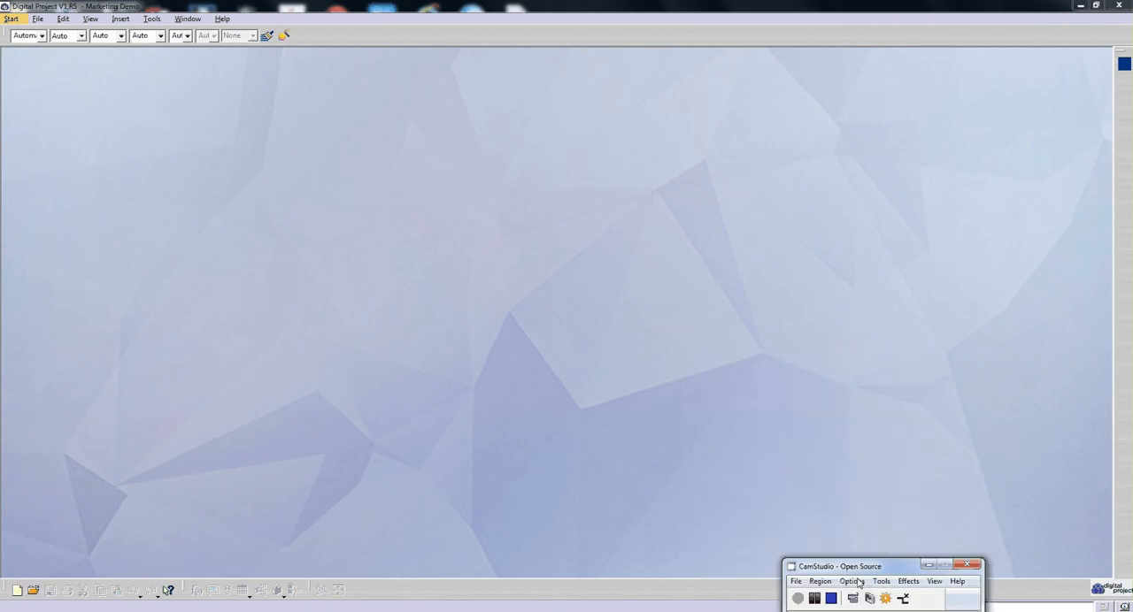
left_click(35, 23)
left_click(37, 19)
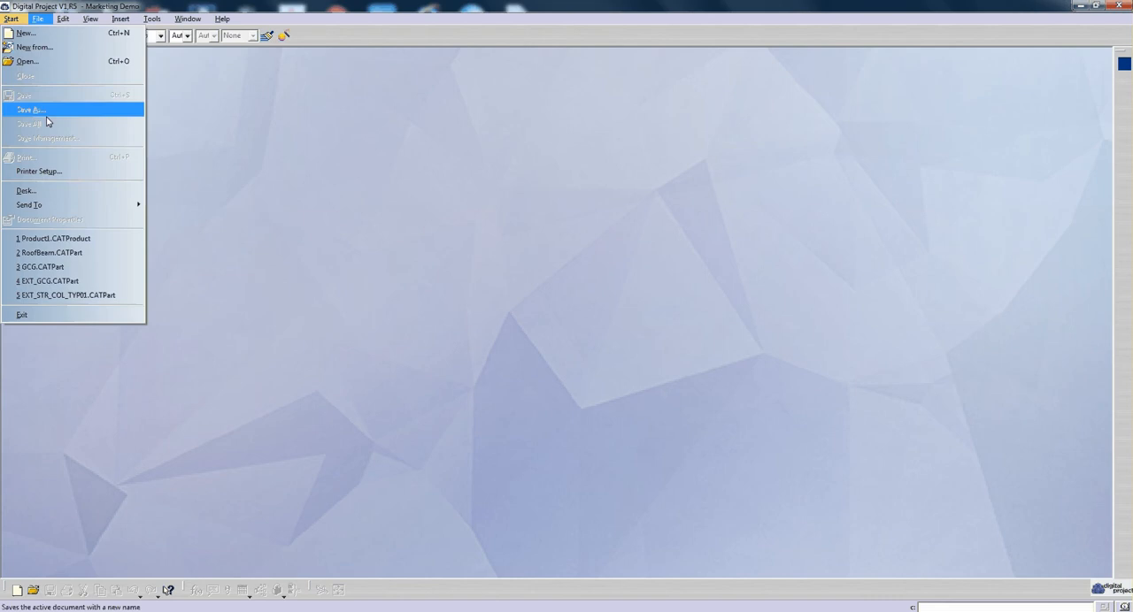
left_click(66, 52)
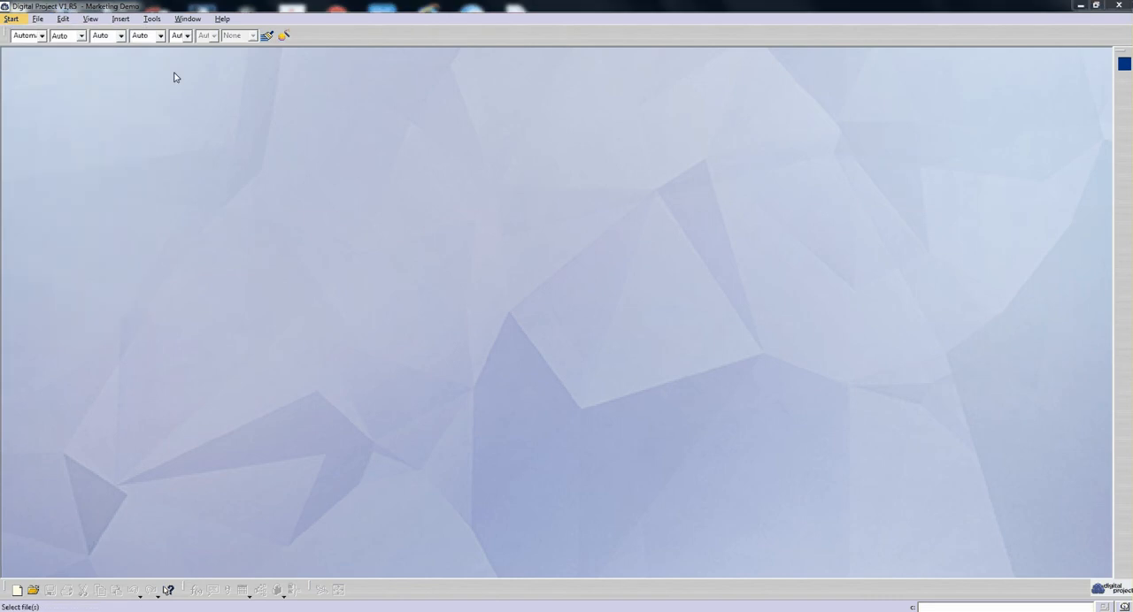
key("Escape")
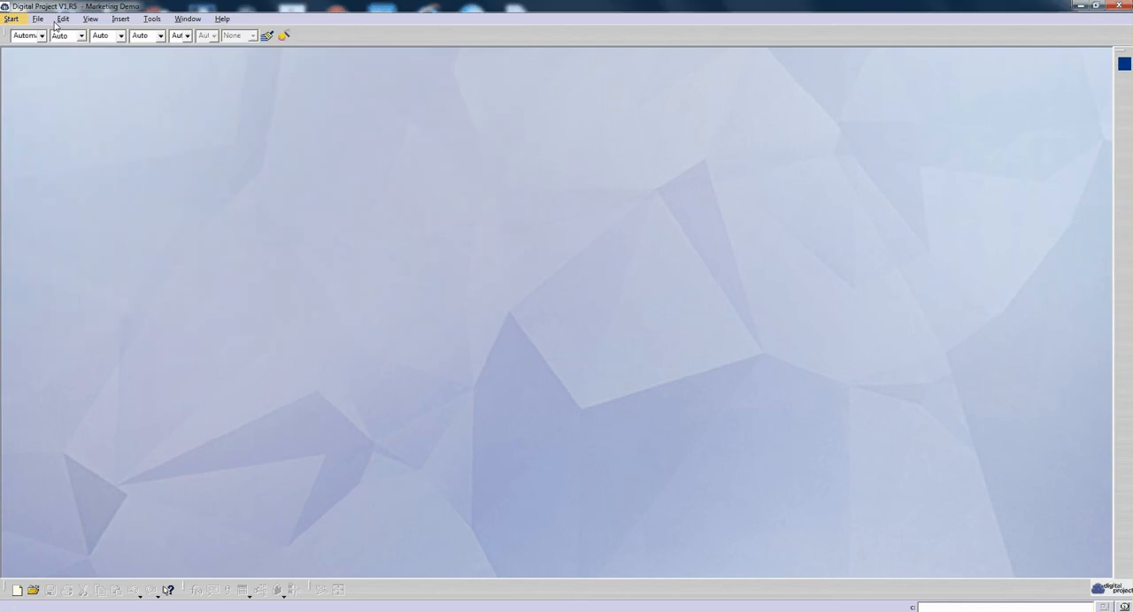
- Create a new Part document named TransBeam, without hybrid design or a geometrical set
key("ctrl+n")
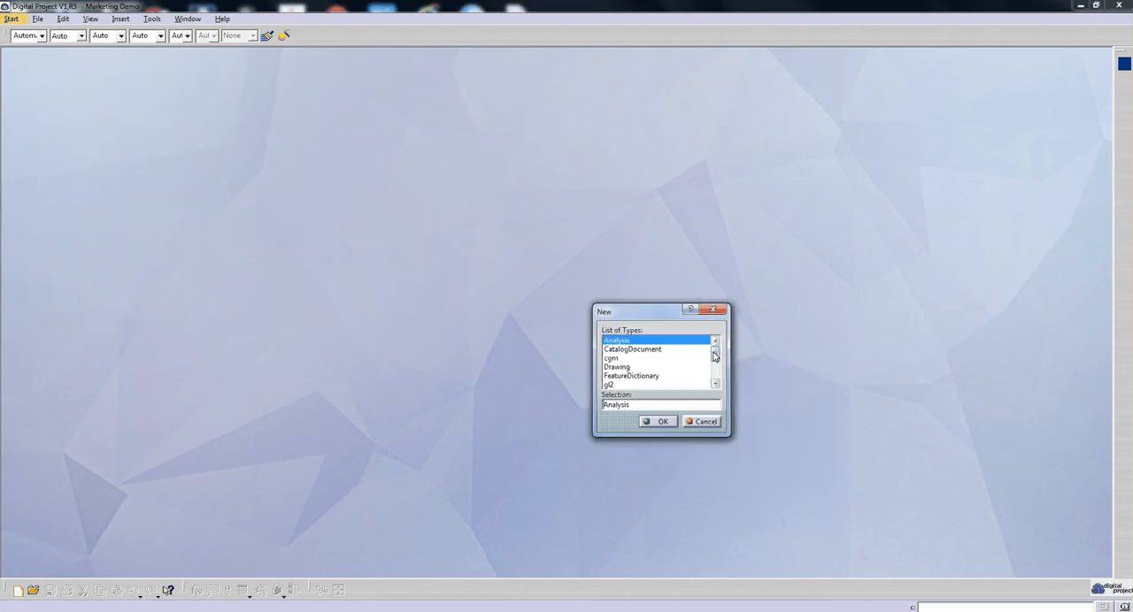
left_click_drag(713, 356, 715, 373)
left_click(611, 341)
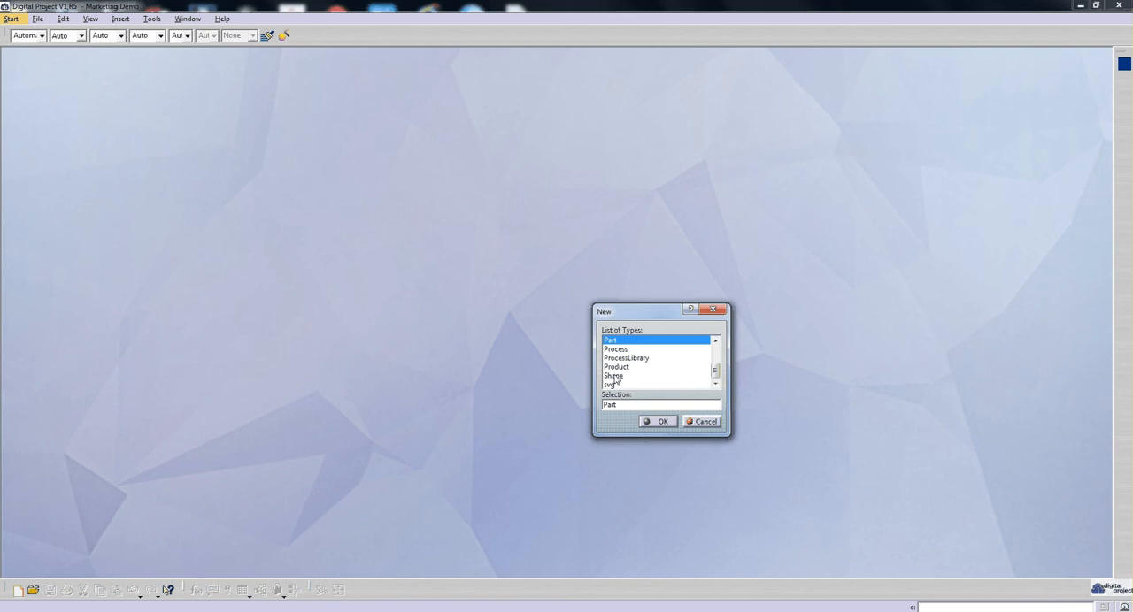
key("Return")
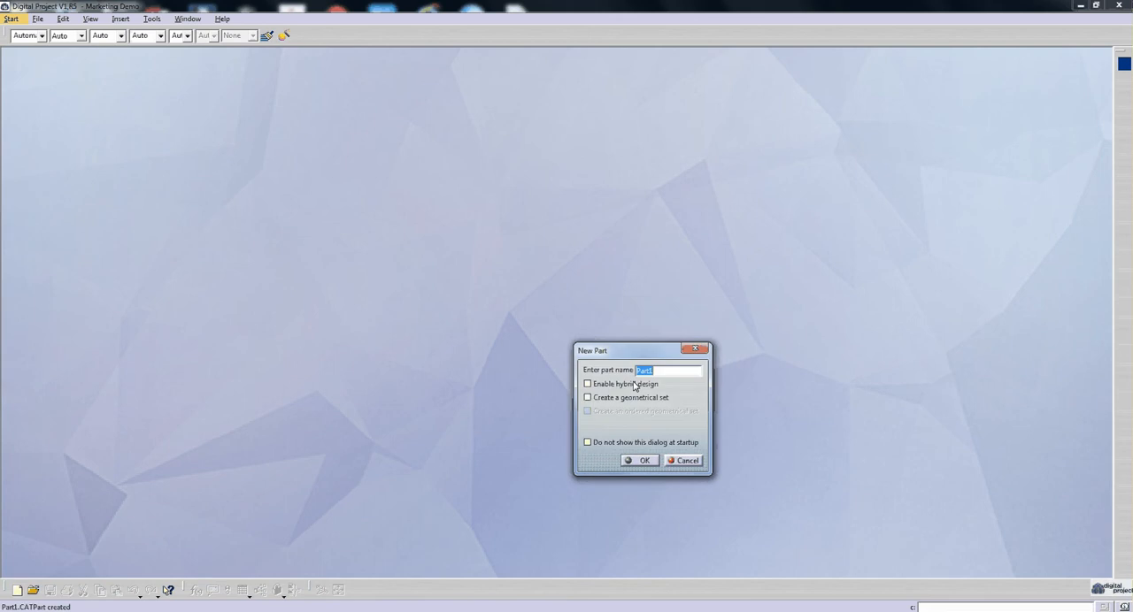
type("Trans")
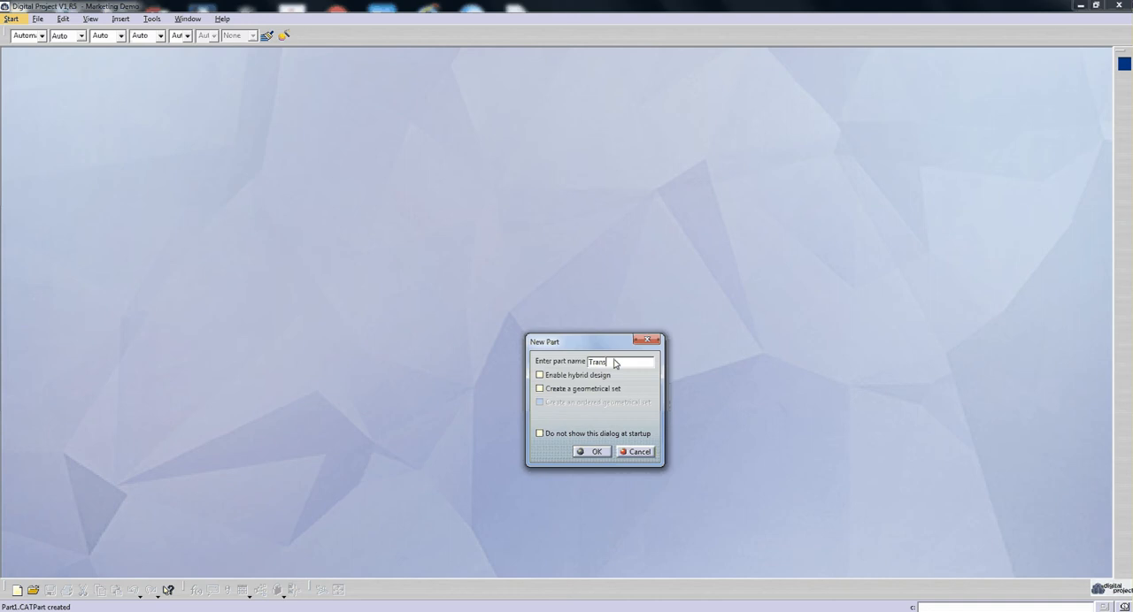
type("Beam")
left_click_drag(601, 346, 433, 242)
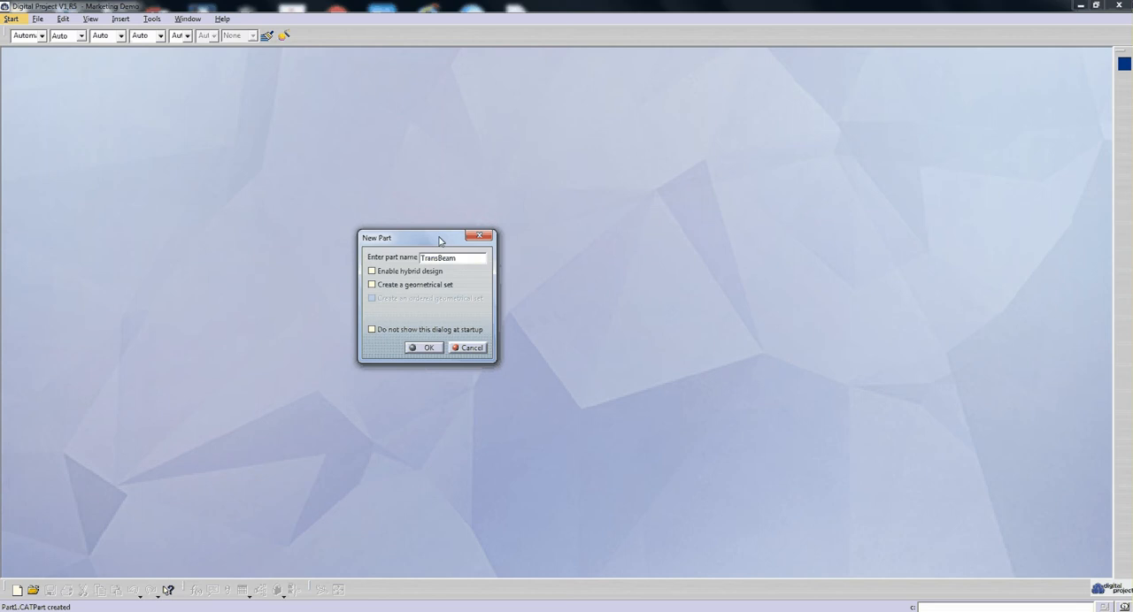
left_click_drag(440, 240, 439, 215)
left_click(430, 322)
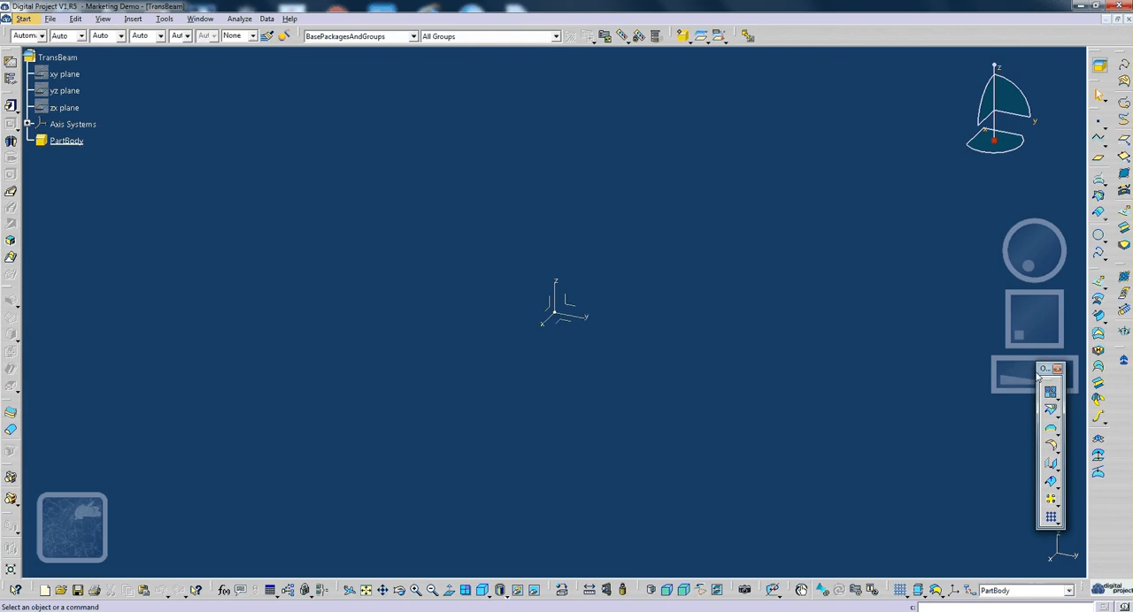
- Insert a geometrical set in the TransBeam part and rename it InputGeo
left_click_drag(1039, 371, 954, 274)
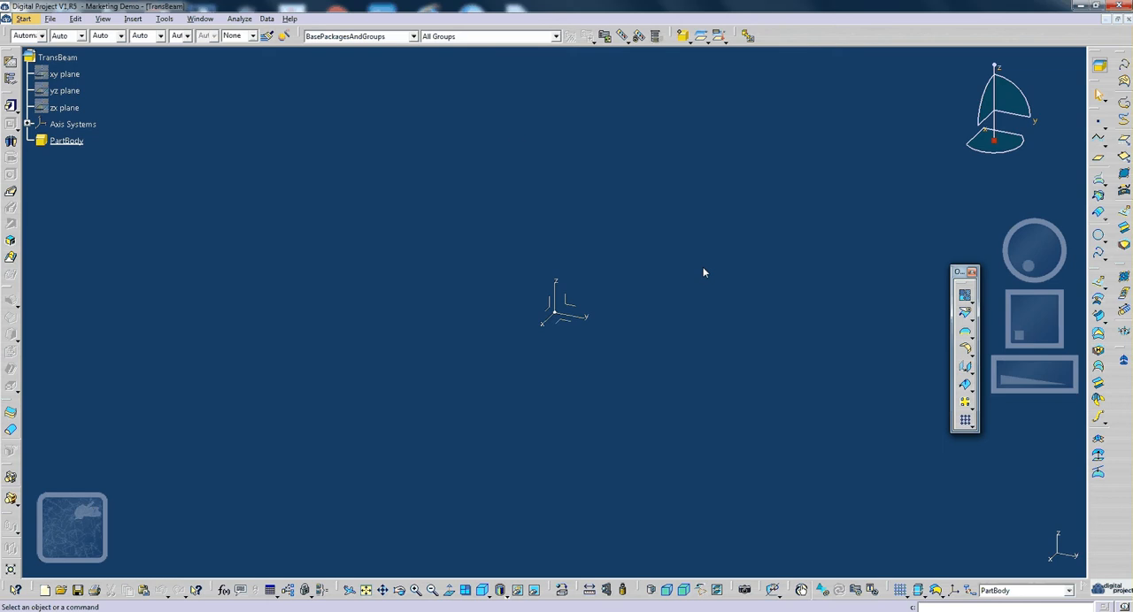
left_click(682, 35)
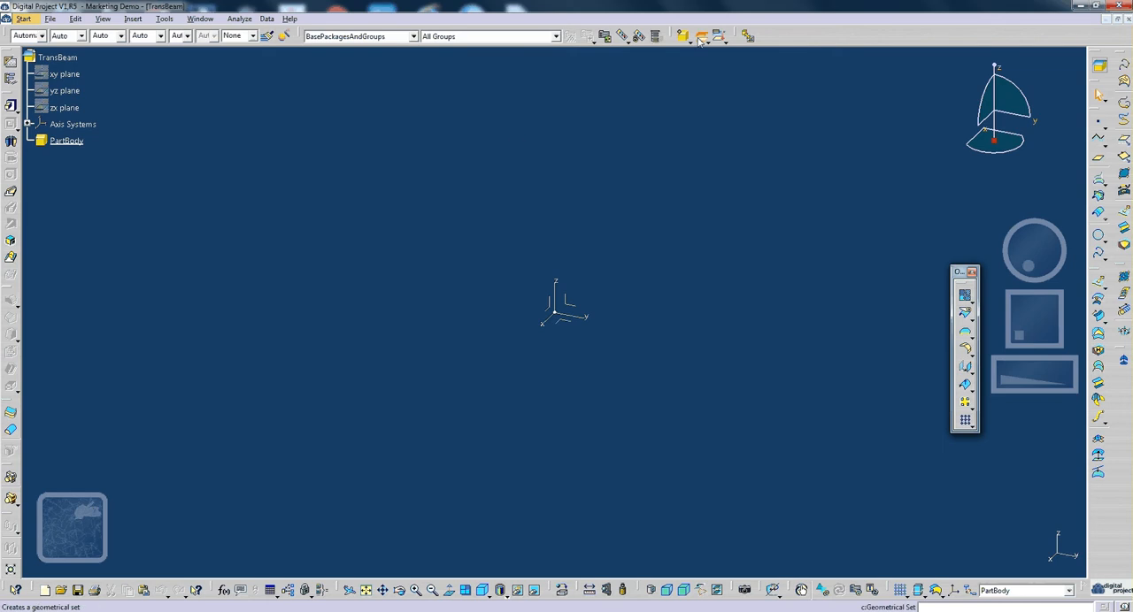
left_click(130, 157)
key("alt+Return")
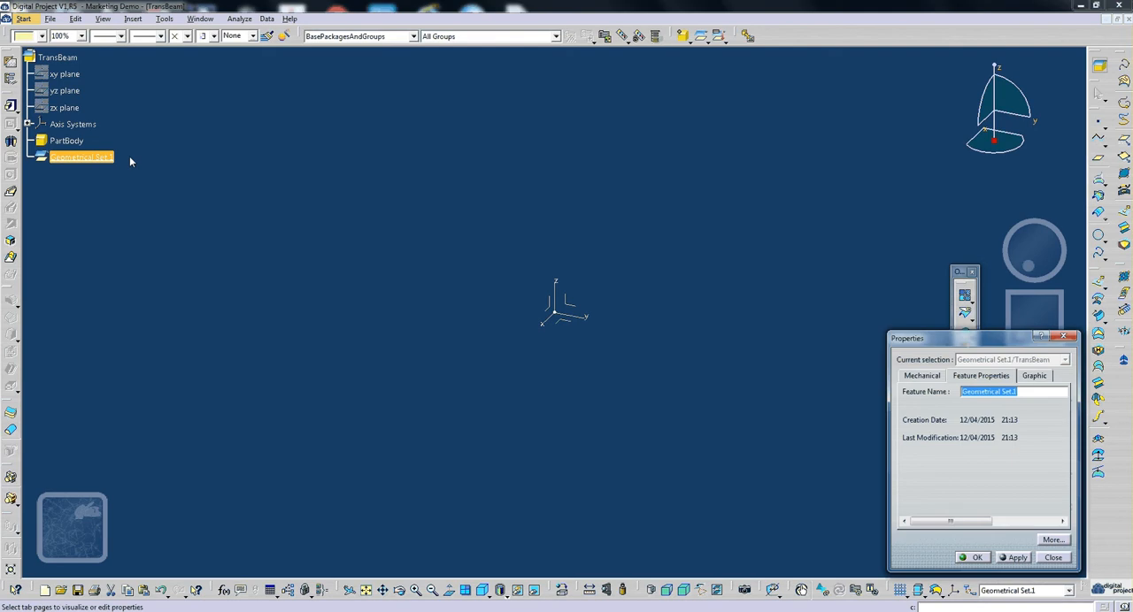
type("InputGeo")
key("Return")
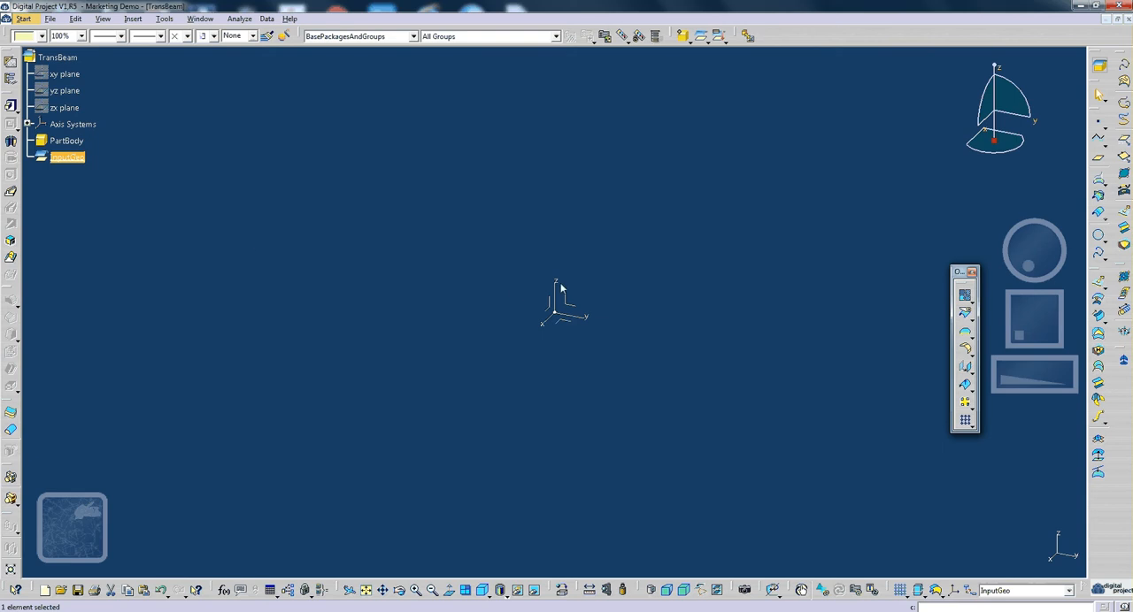
- Create a positioned sketch on the absolute axis system's YZ plane, with its origin type set to Part origin
middle_click_drag(602, 373, 542, 395)
middle_click_drag(584, 322, 576, 296)
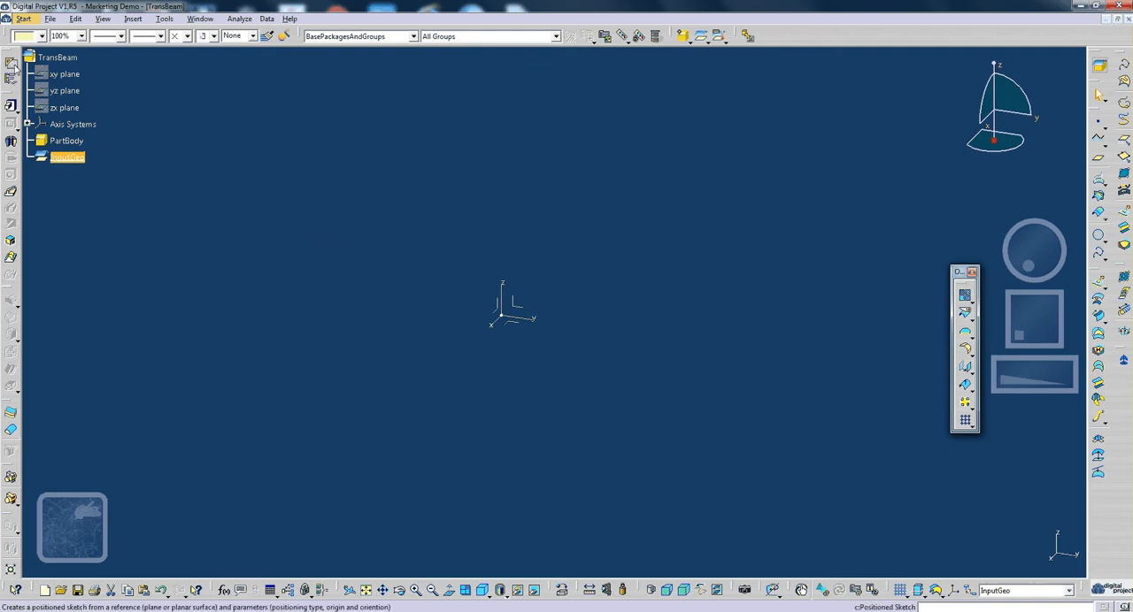
left_click(10, 105)
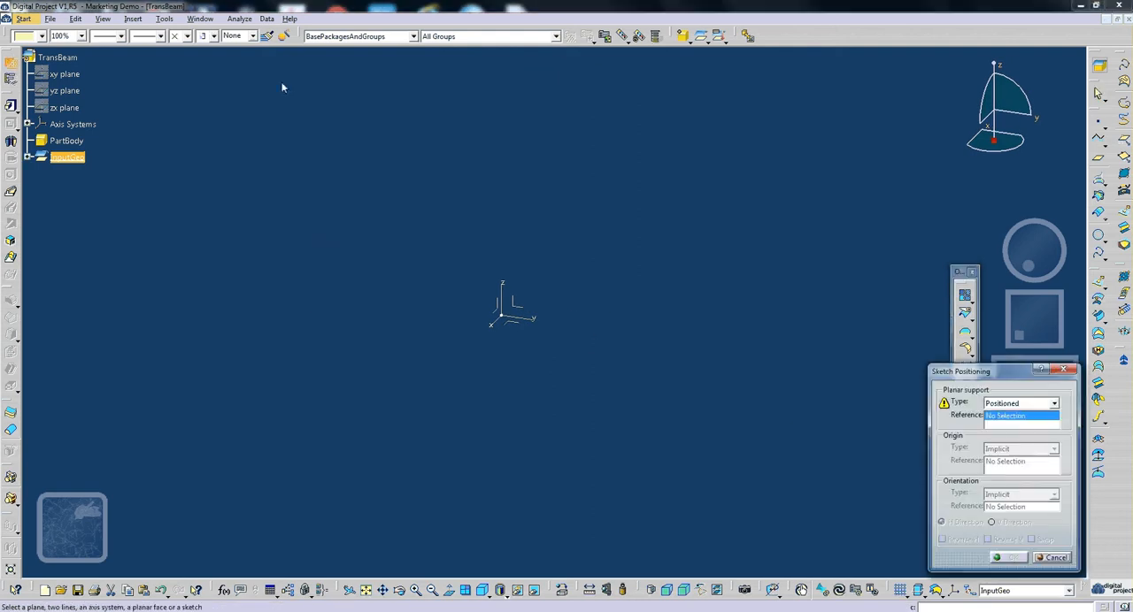
left_click(513, 303)
left_click(1009, 450)
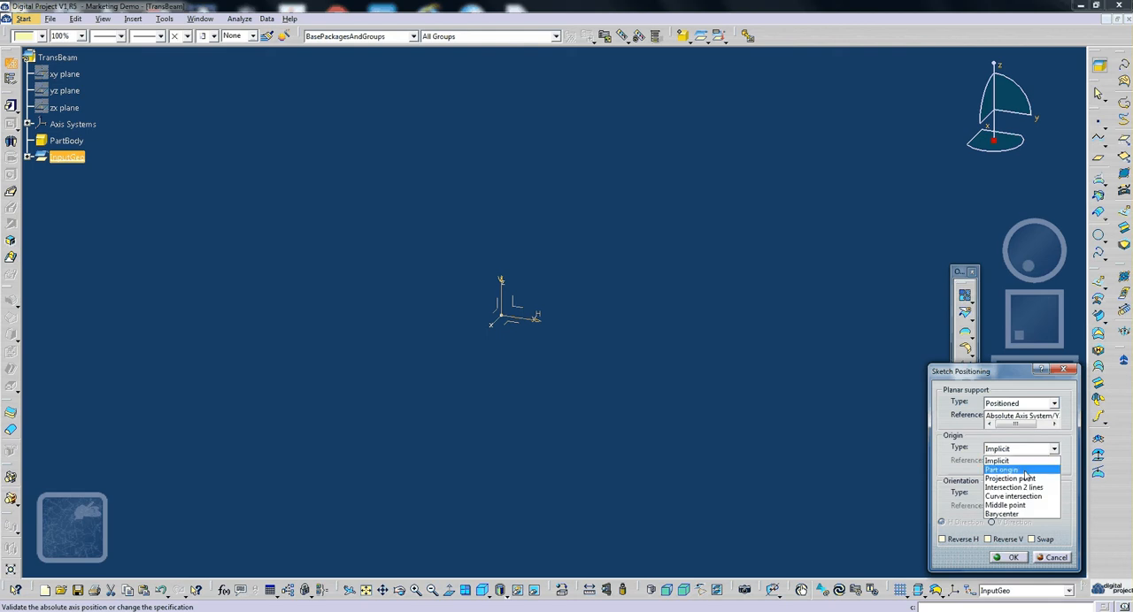
left_click(1023, 470)
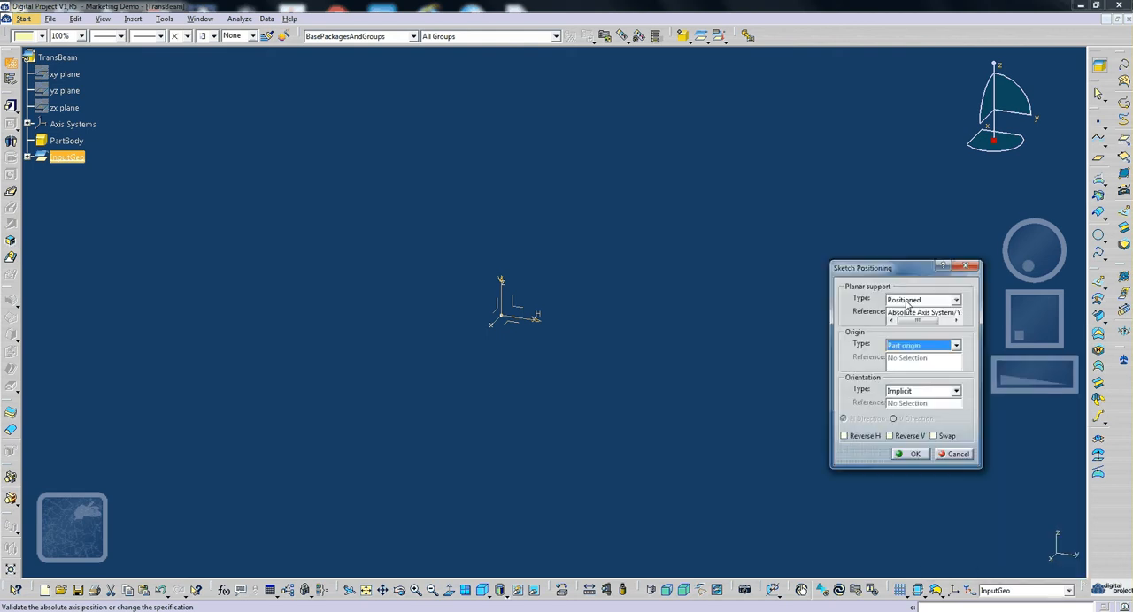
left_click(908, 454)
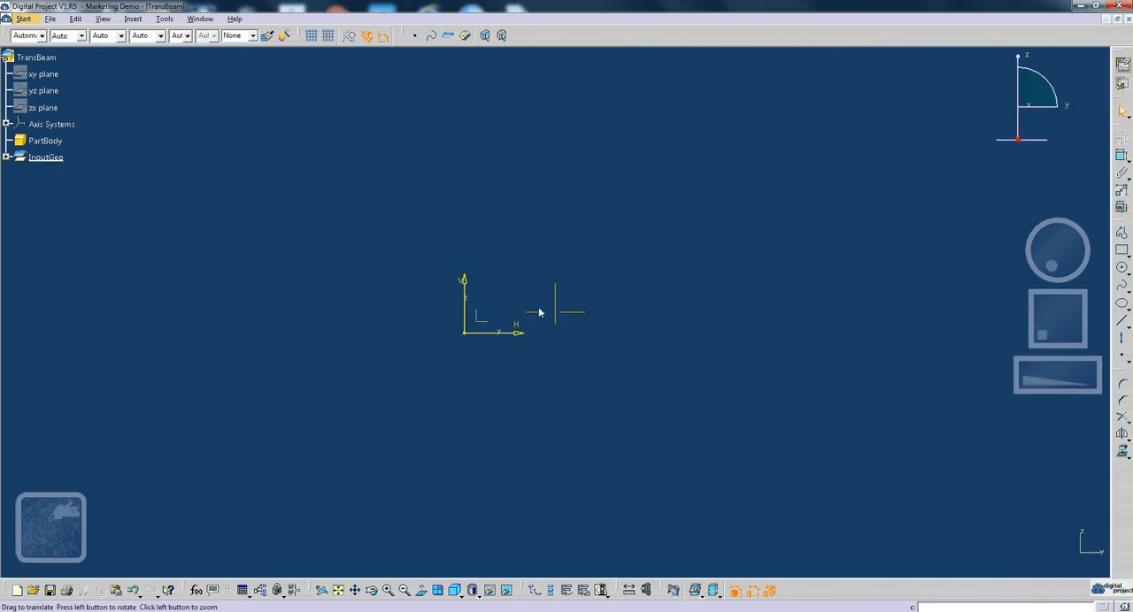
- Sketch a closed gable-shaped profile with its base on the H axis, about 5884 mm wide, with vertical ends about 298 mm high
middle_click_drag(539, 309, 589, 493)
mouse_move(577, 244)
middle_mouse_down()
mouse_move(587, 378)
mouse_move(613, 413)
mouse_move(553, 357)
middle_mouse_up()
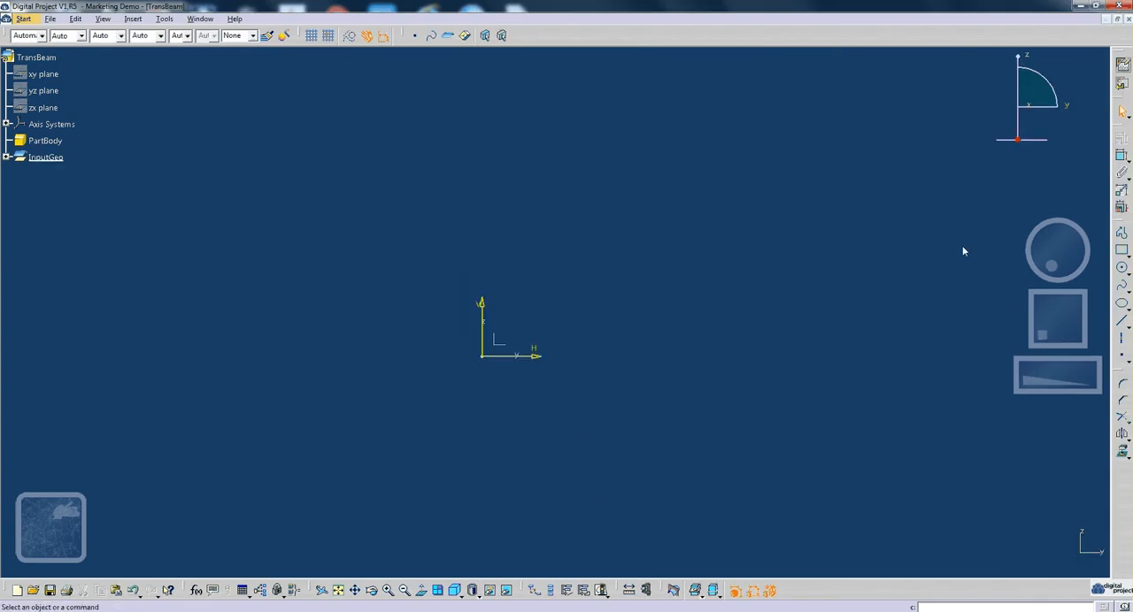
left_click(1122, 233)
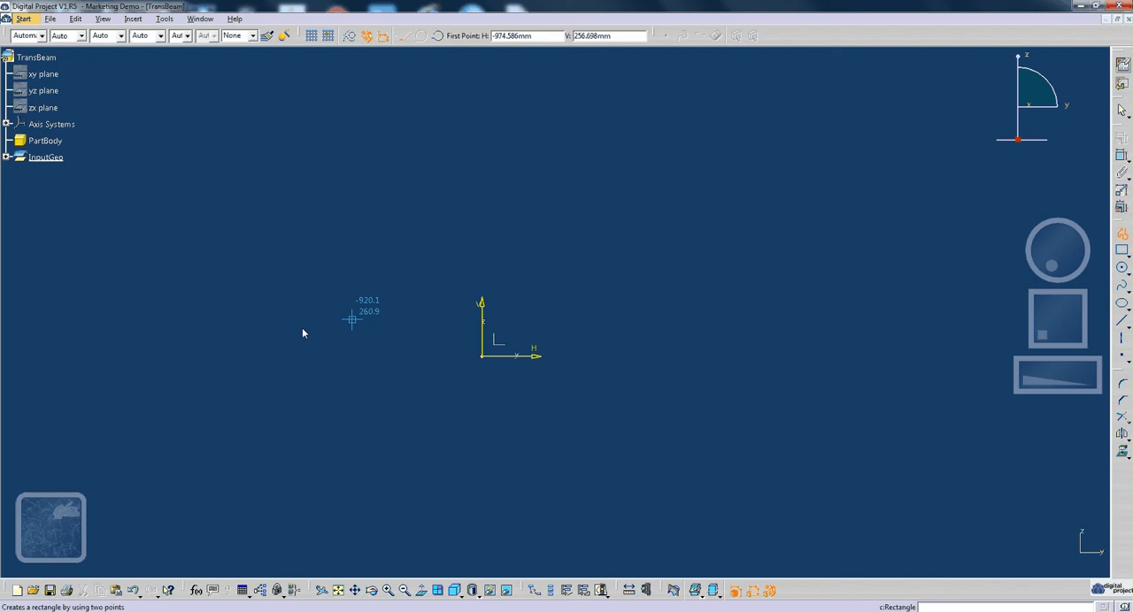
left_click(132, 356)
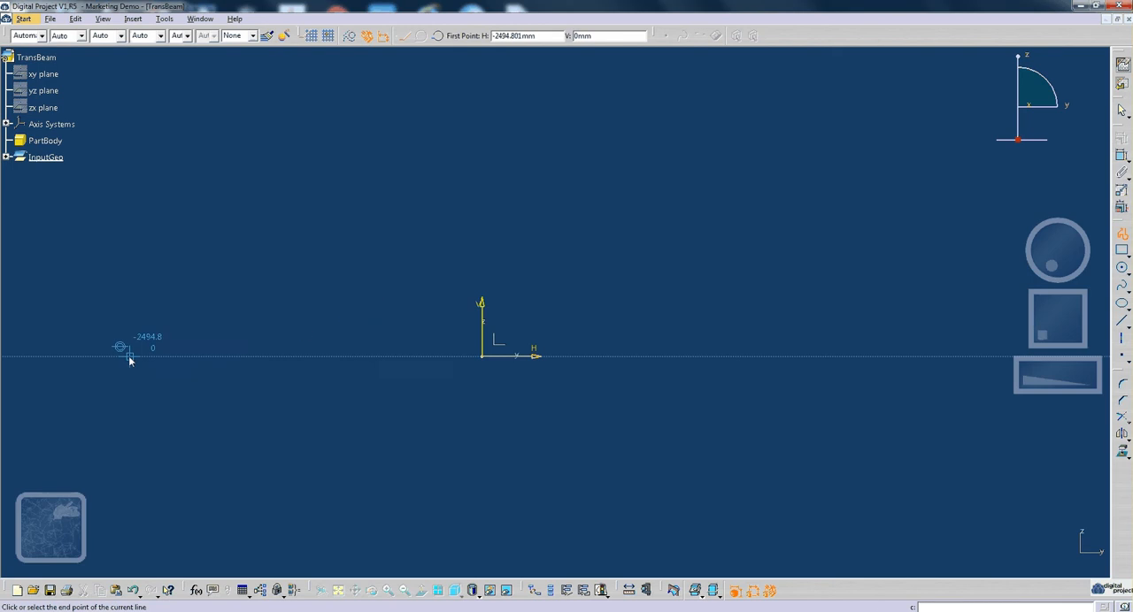
left_click(960, 355)
left_click(960, 313)
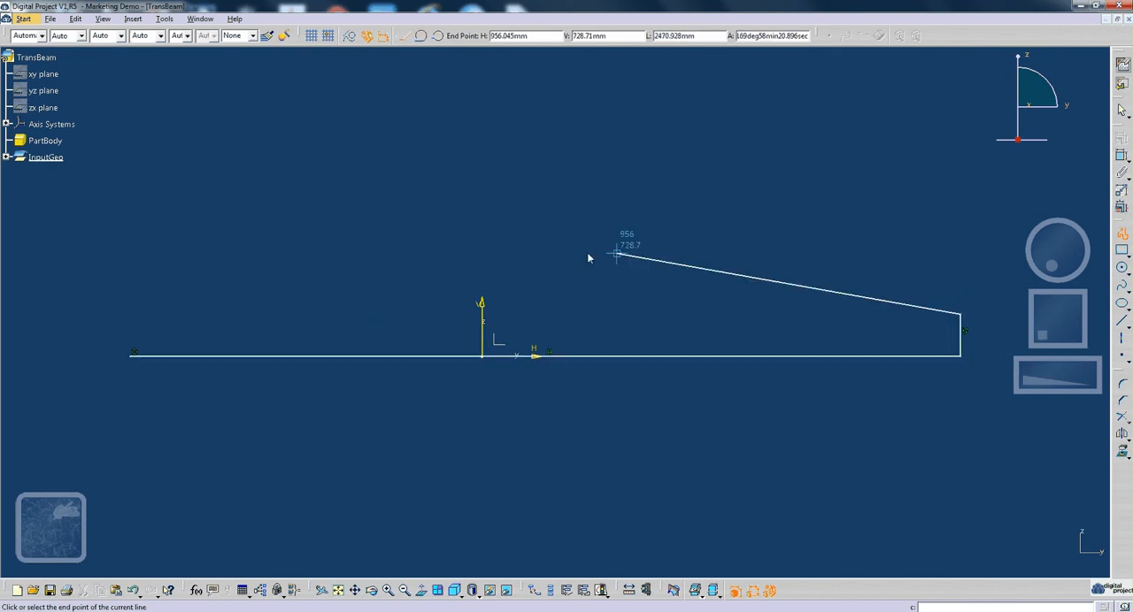
left_click(492, 251)
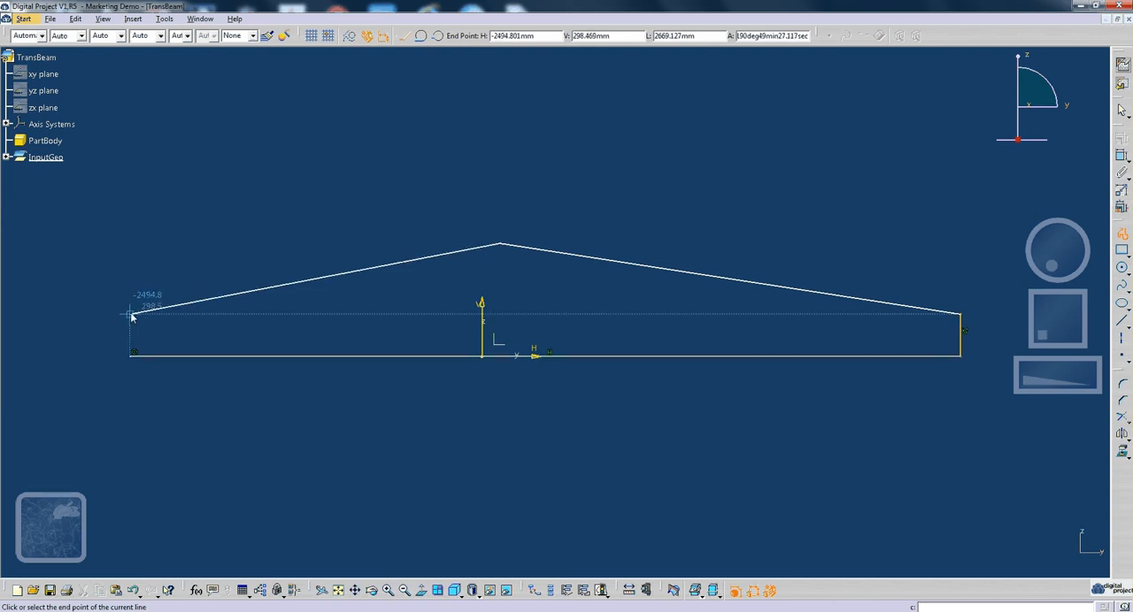
left_click(131, 314)
left_click(130, 356)
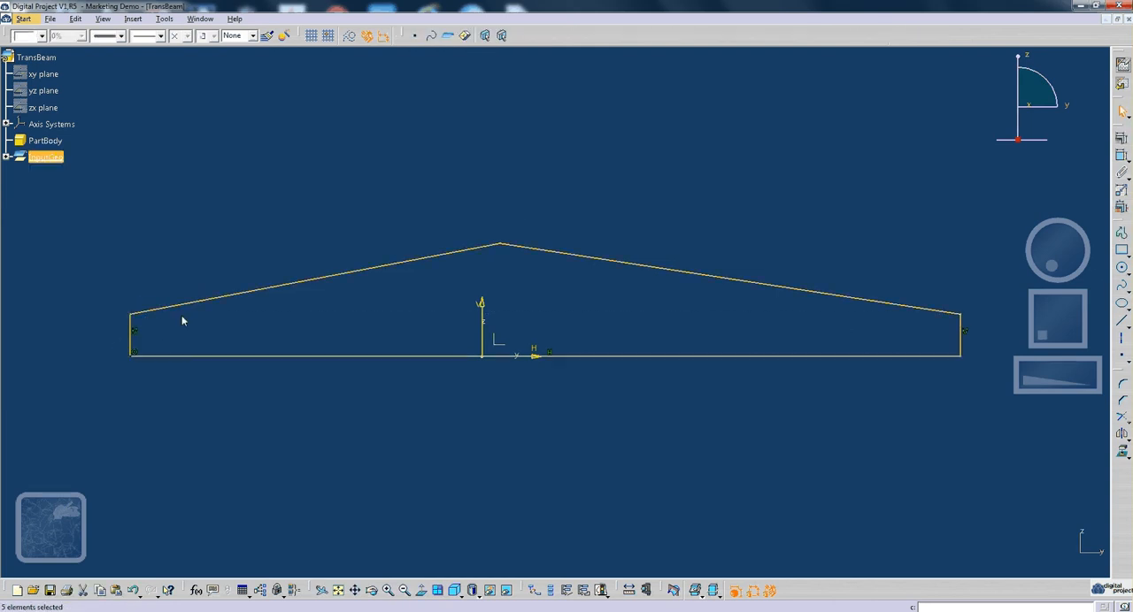
left_click(182, 316)
- Dimension the length of the profile's base and the angle between the right sloping edge and the base
mouse_move(504, 269)
middle_mouse_down()
mouse_move(486, 302)
mouse_move(469, 305)
middle_mouse_up()
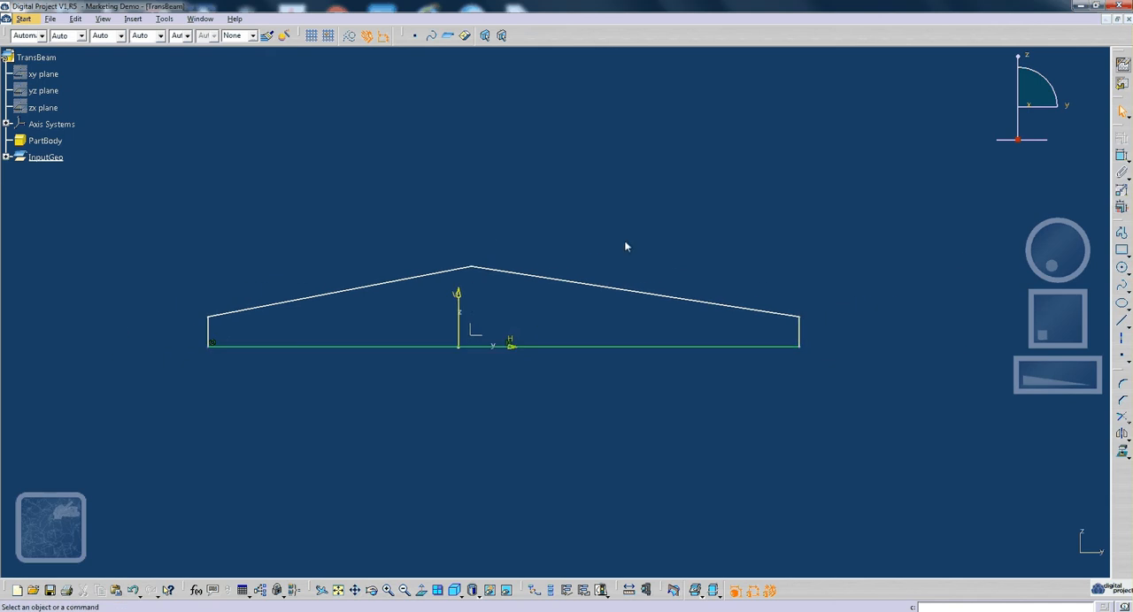
left_click(1121, 157)
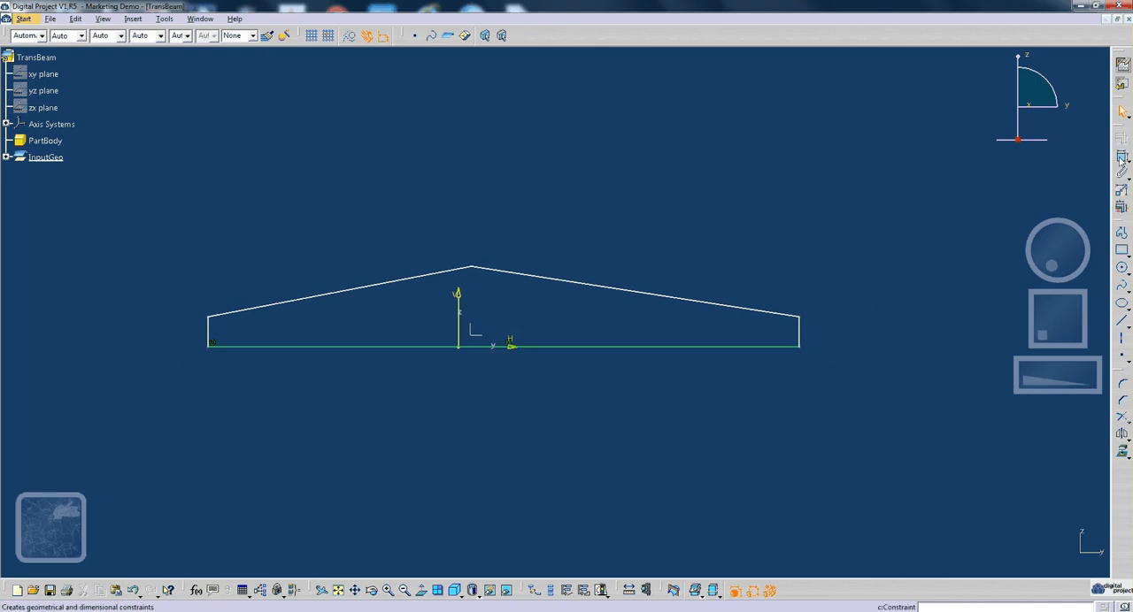
left_click(725, 347)
left_click(483, 397)
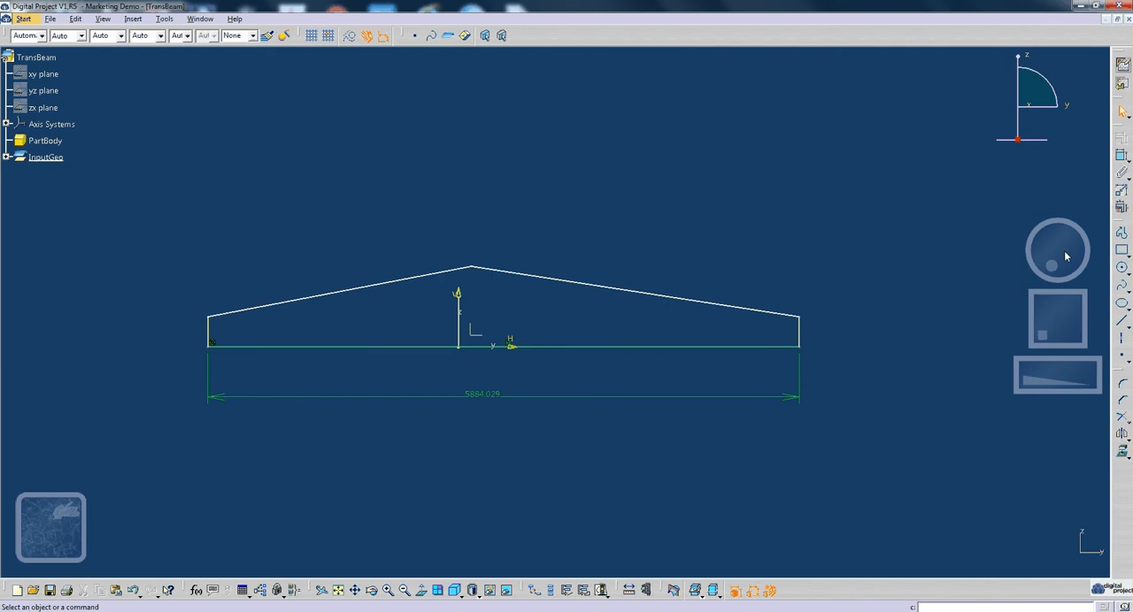
left_click(784, 314)
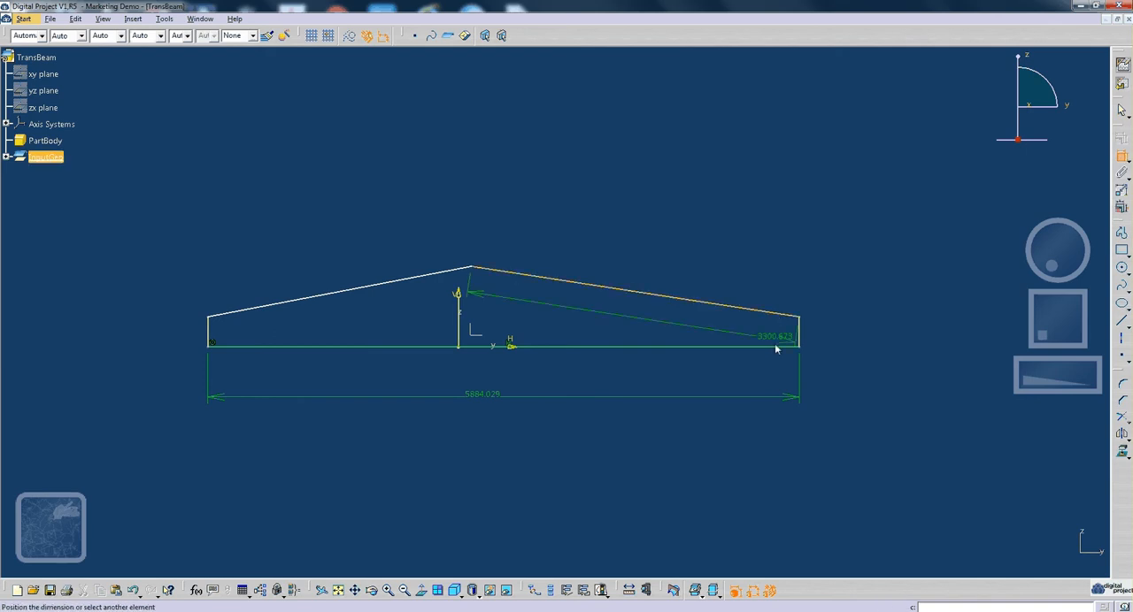
left_click(775, 347)
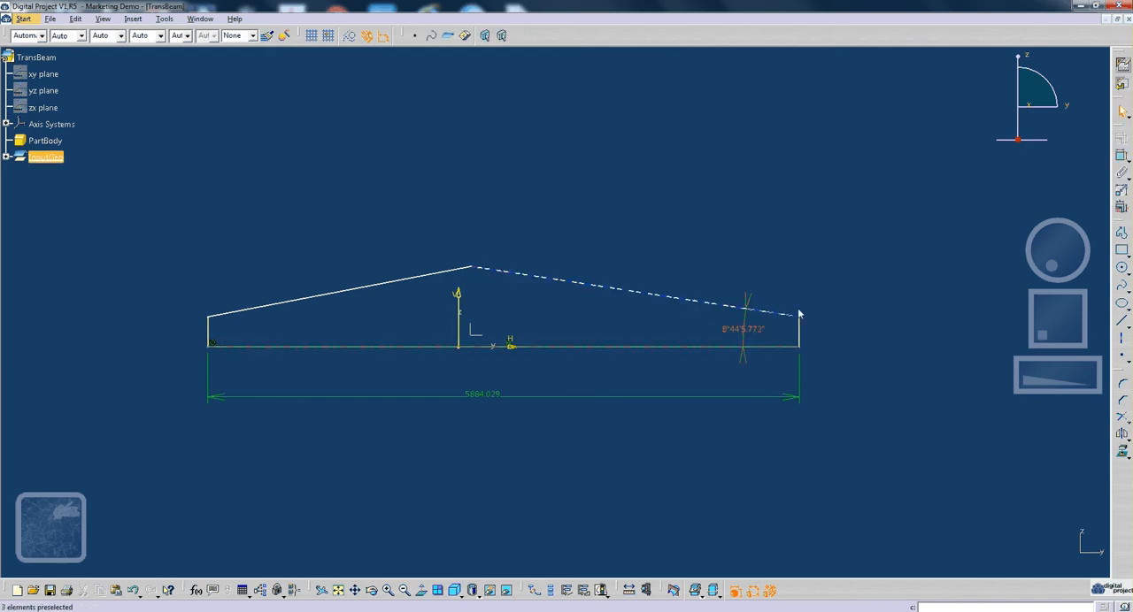
left_click(798, 314)
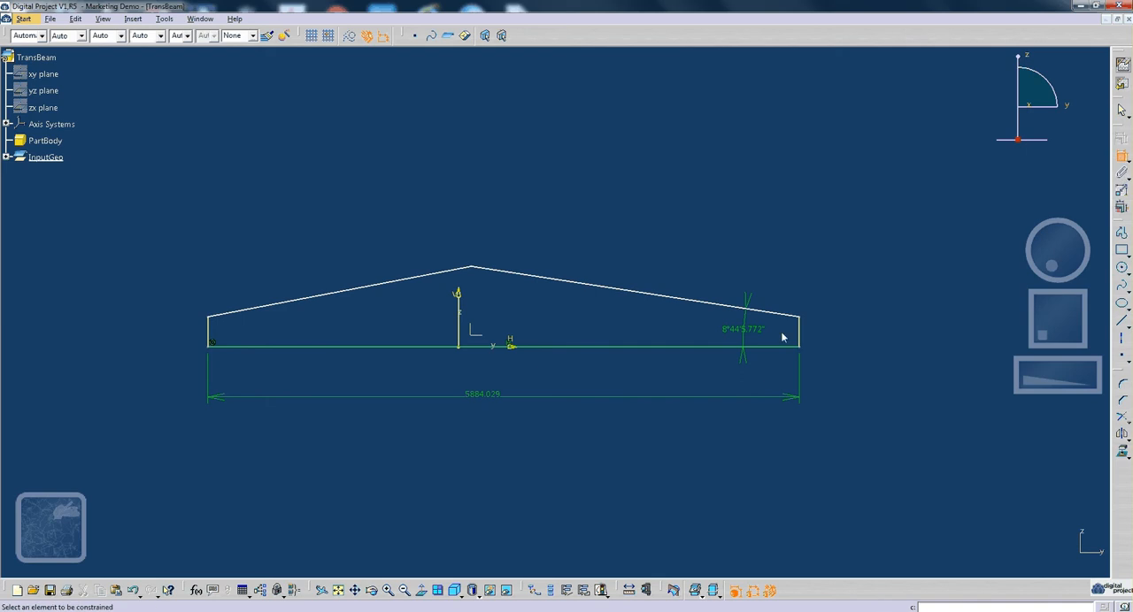
- Dimension the heights of the profile's right and left vertical end edges
left_click(799, 331)
left_click(827, 281)
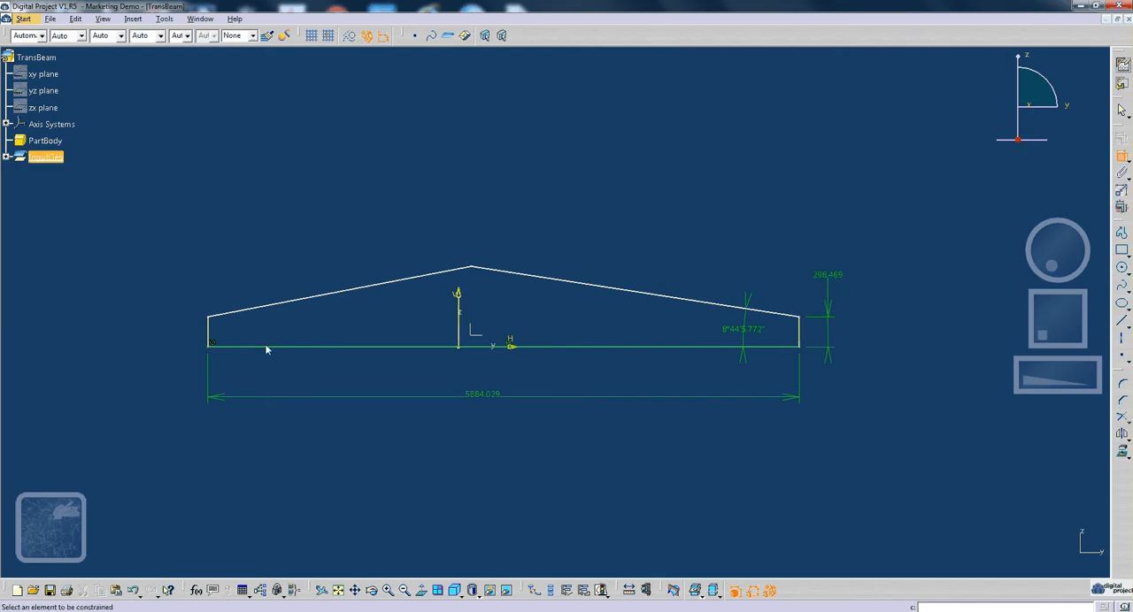
left_click(208, 331)
left_click(190, 269)
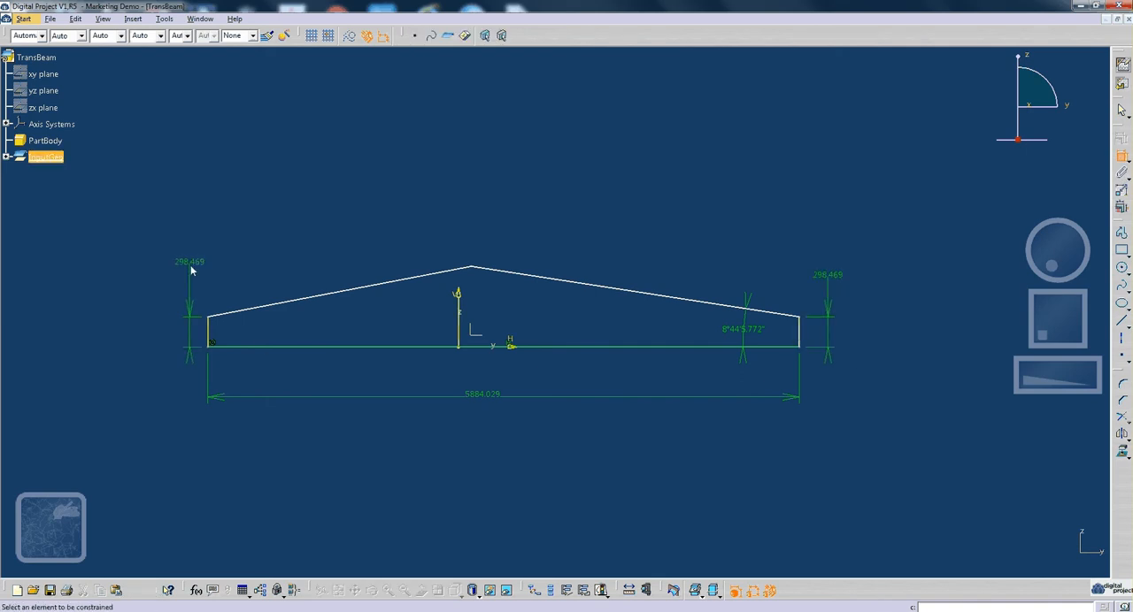
- Add a formula that makes the profile's left end height equal to the right end height
double_click(199, 263)
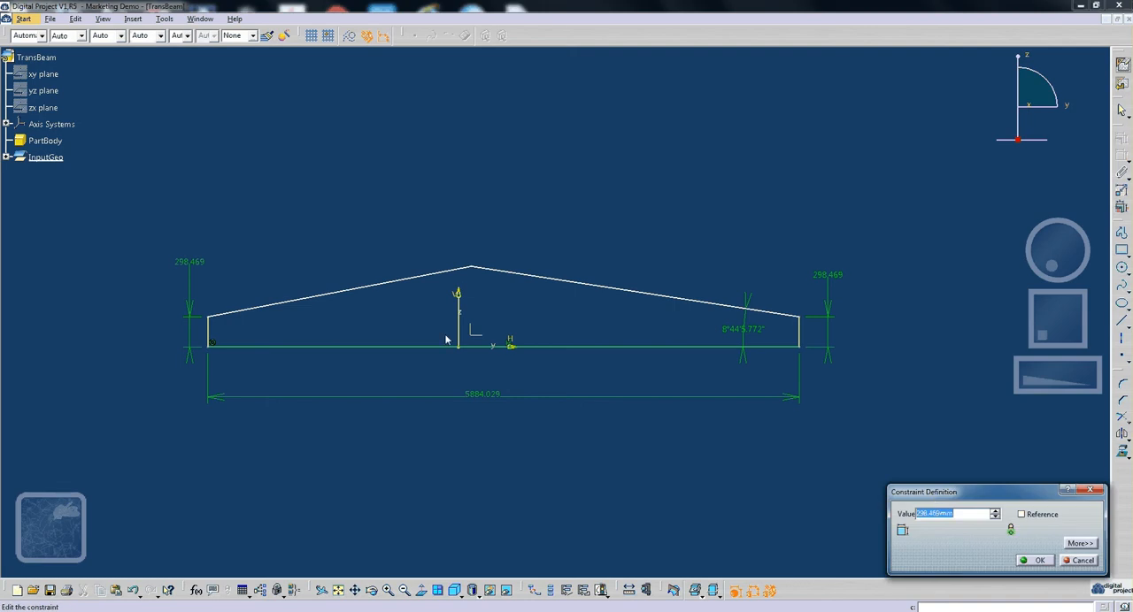
right_click(950, 512)
left_click(985, 376)
left_click_drag(798, 136, 581, 109)
left_click(836, 278)
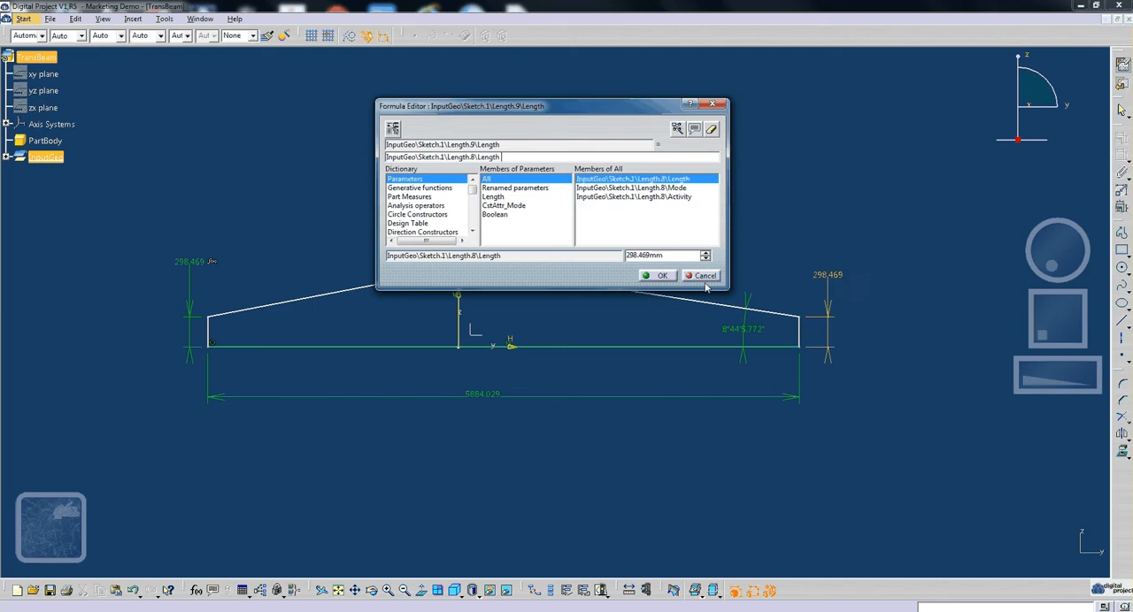
left_click(670, 276)
left_click(1035, 560)
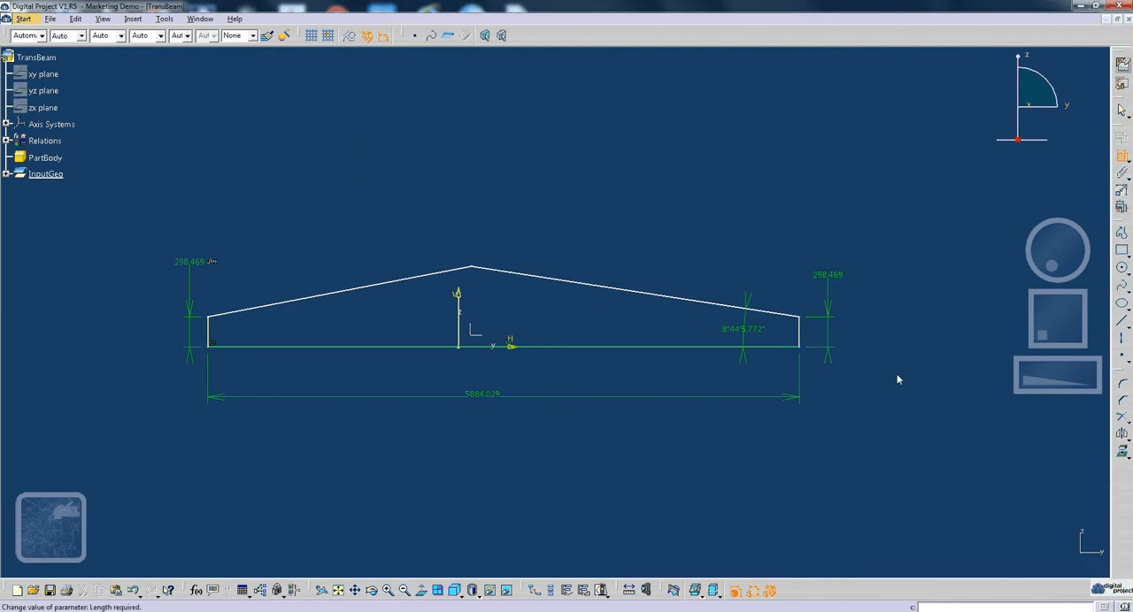
- Add a formula to the profile's right end height, setting it to the base length multiplied by 0.2
double_click(827, 275)
right_click(991, 520)
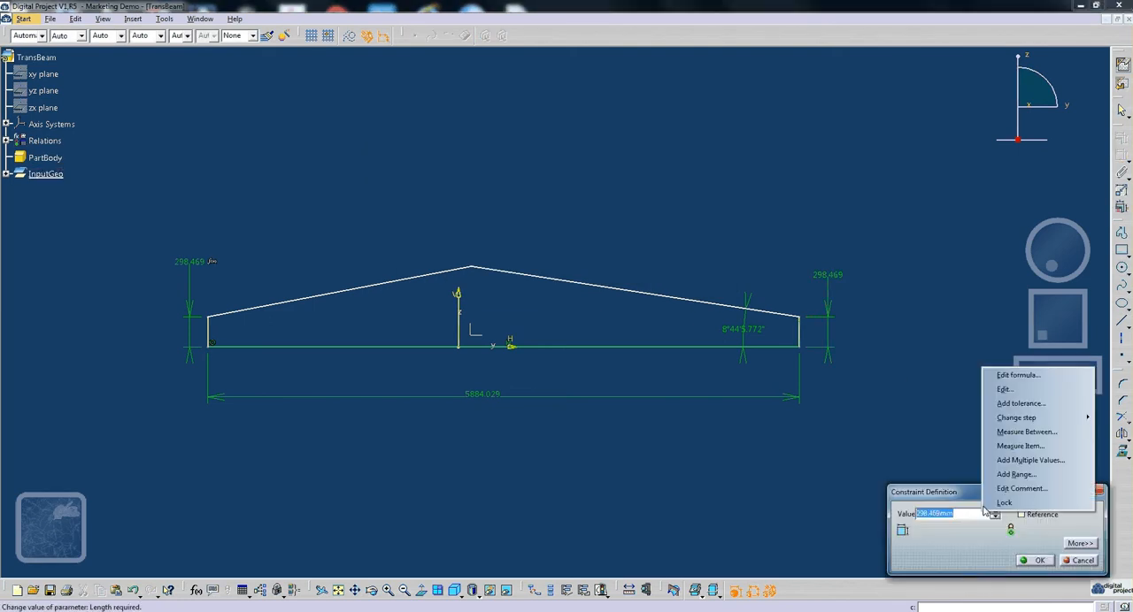
left_click(1017, 378)
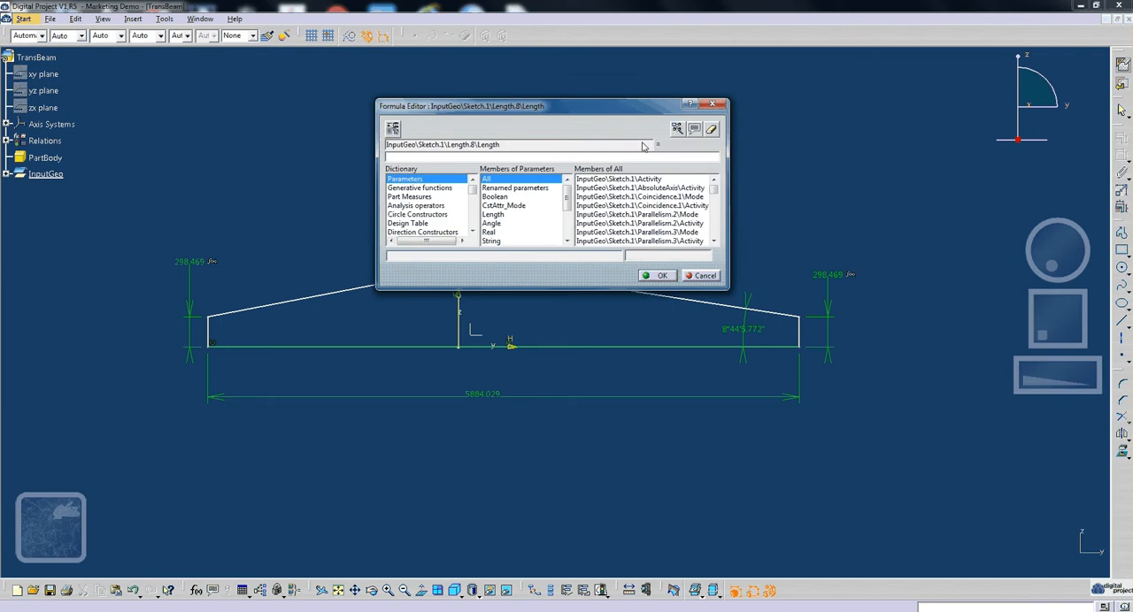
left_click(483, 395)
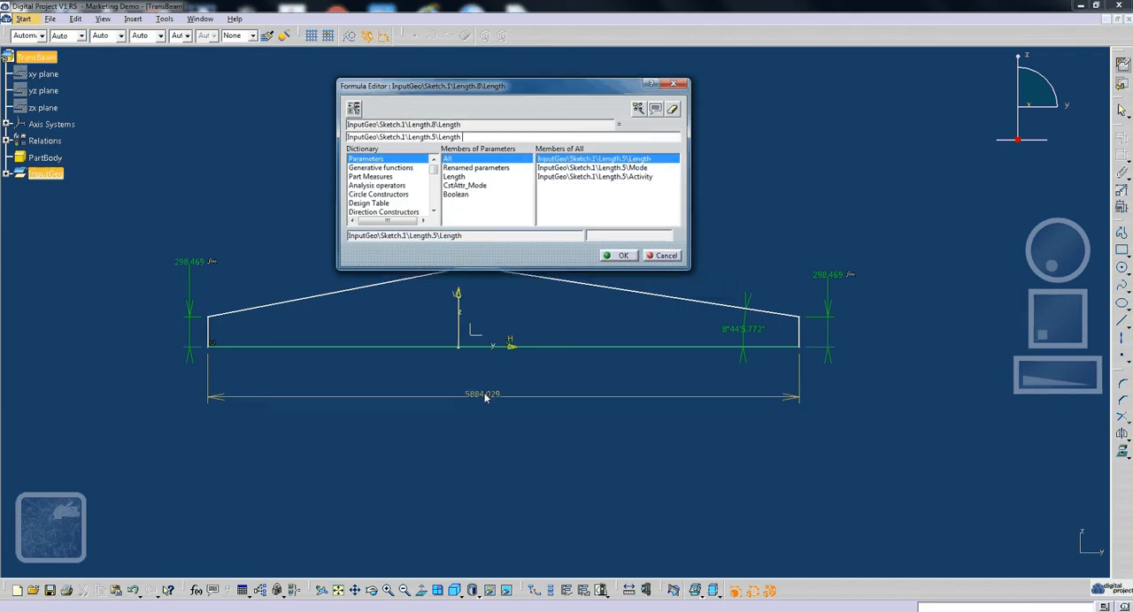
type("*0.2")
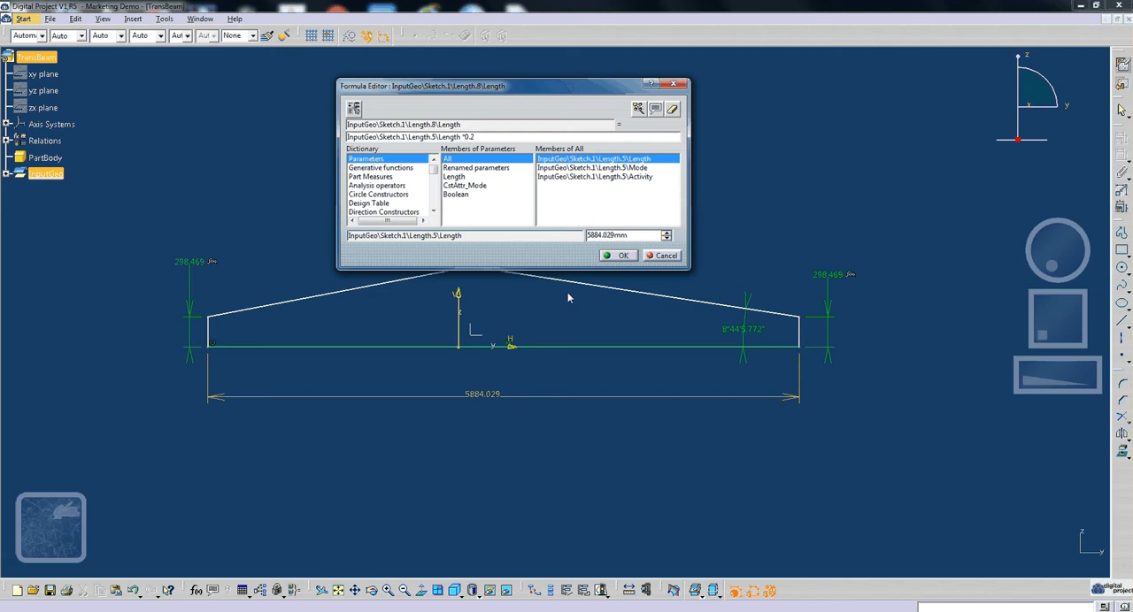
left_click(619, 256)
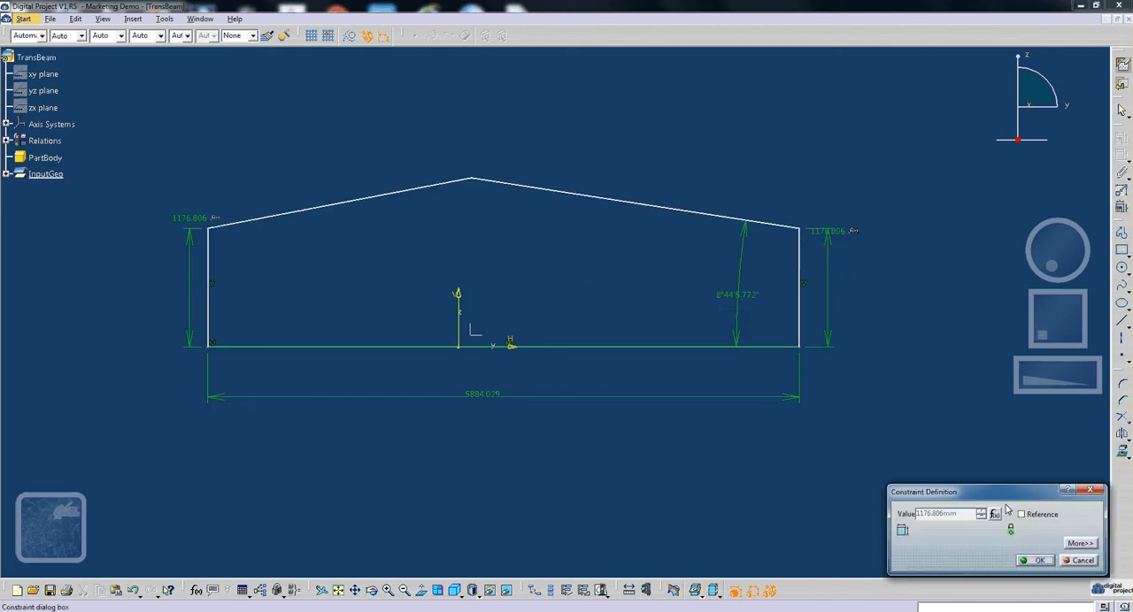
- Change the multiplier in the right end height's formula to 0.1
left_click(994, 515)
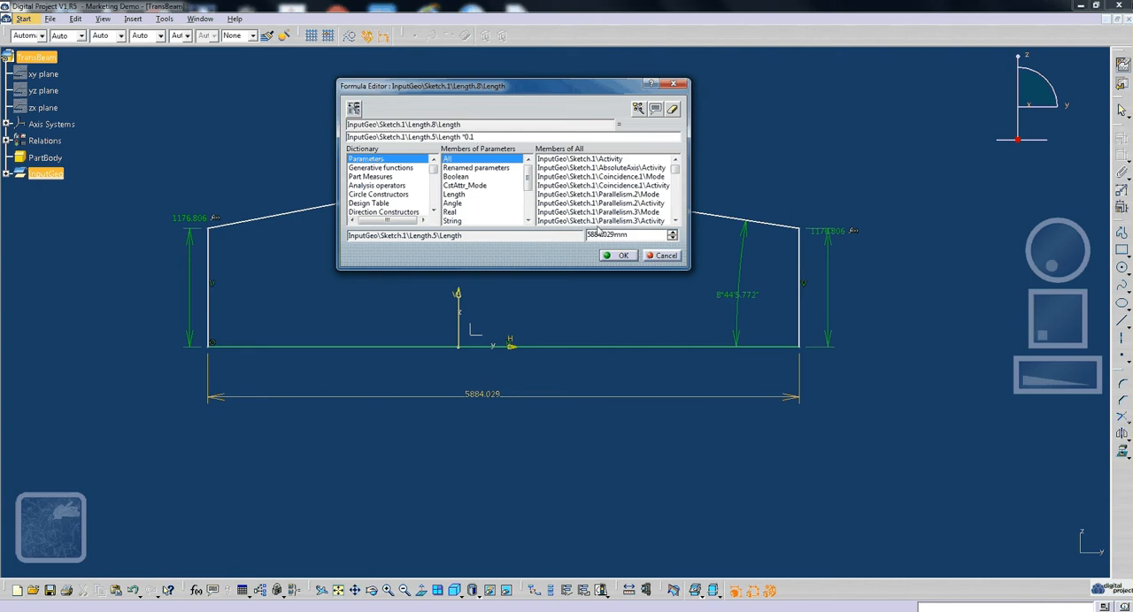
left_click(618, 254)
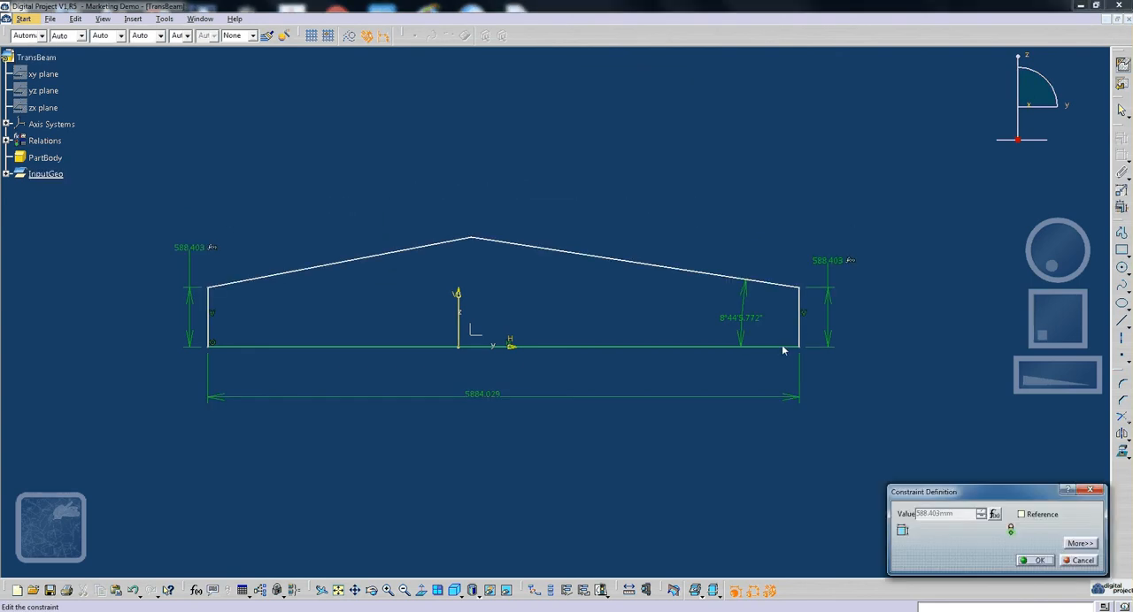
key("Return")
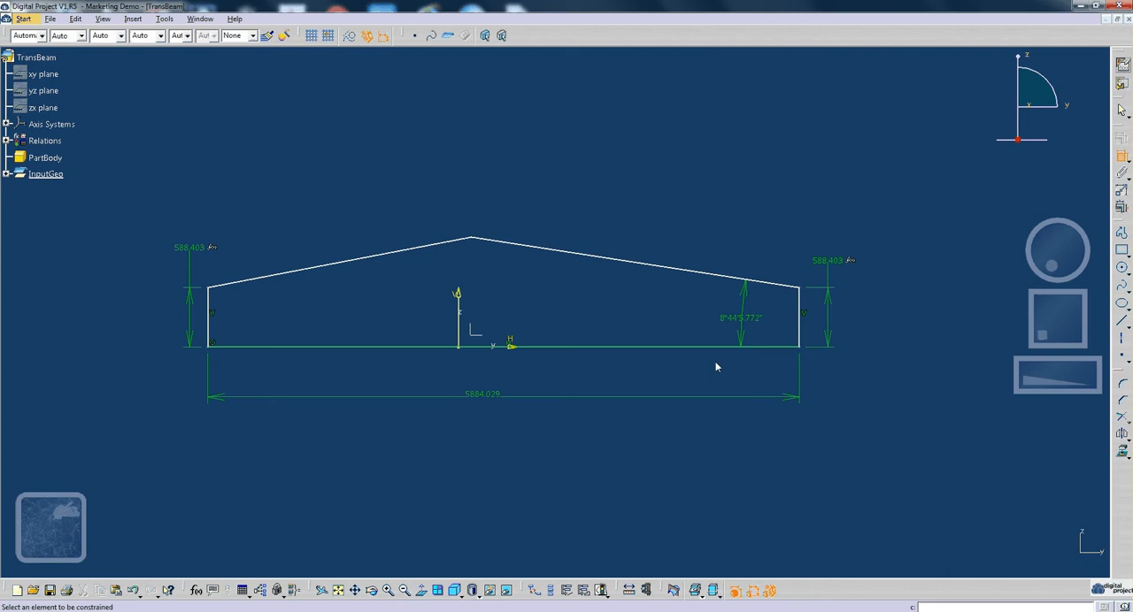
- Edit the right end height's formula so that it equals the base length multiplied by 0.05
middle_click_drag(625, 390, 653, 430)
middle_click_drag(748, 321, 718, 316)
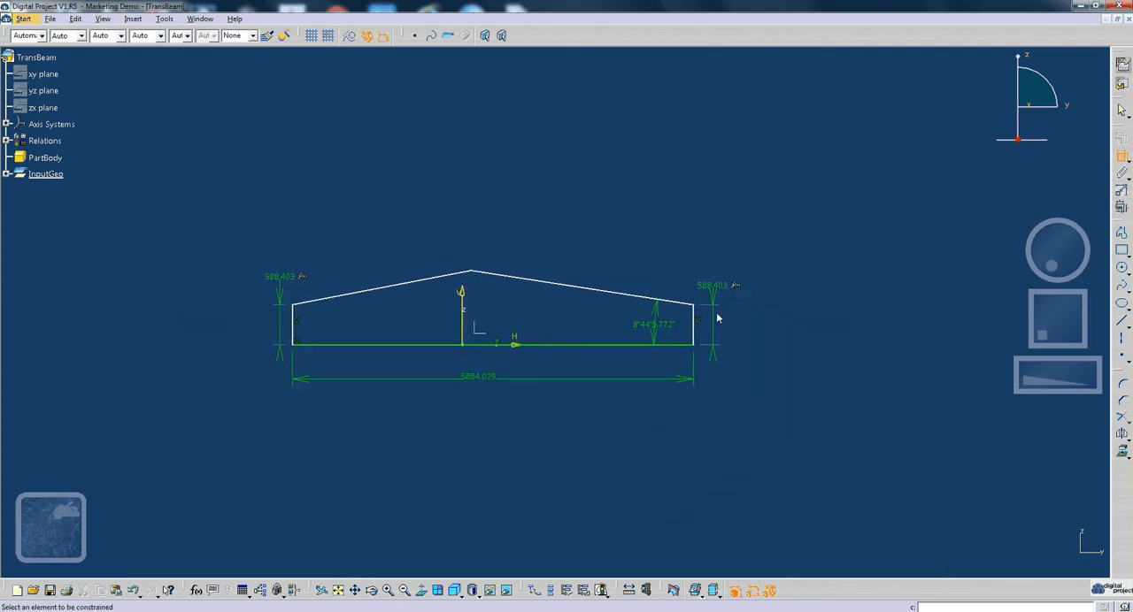
double_click(715, 287)
left_click(998, 514)
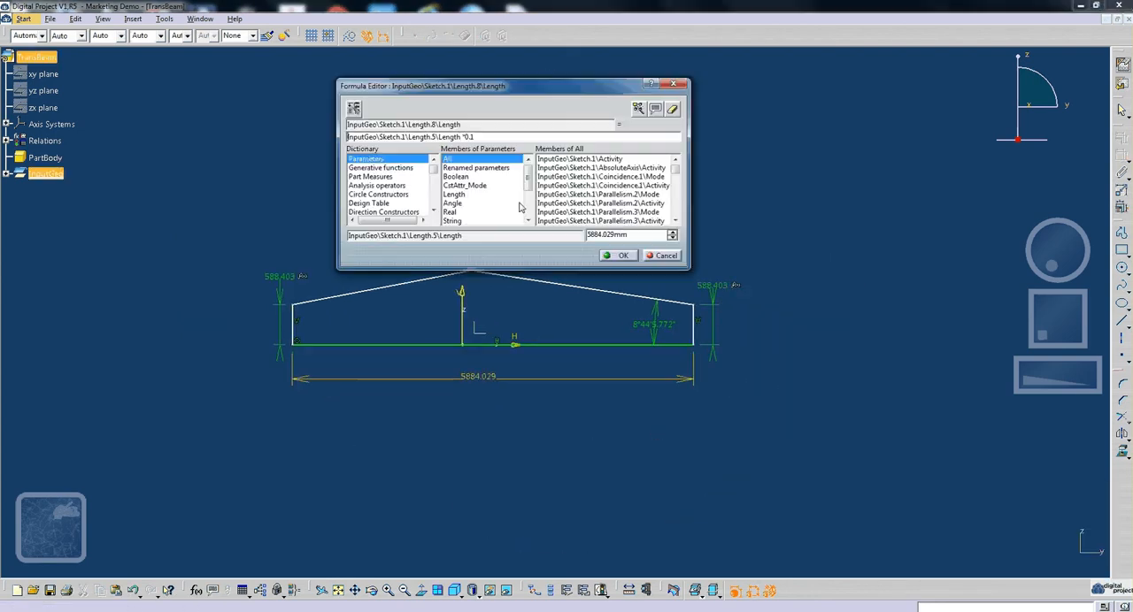
left_click(511, 139)
key("BackSpace")
type("05")
left_click(619, 254)
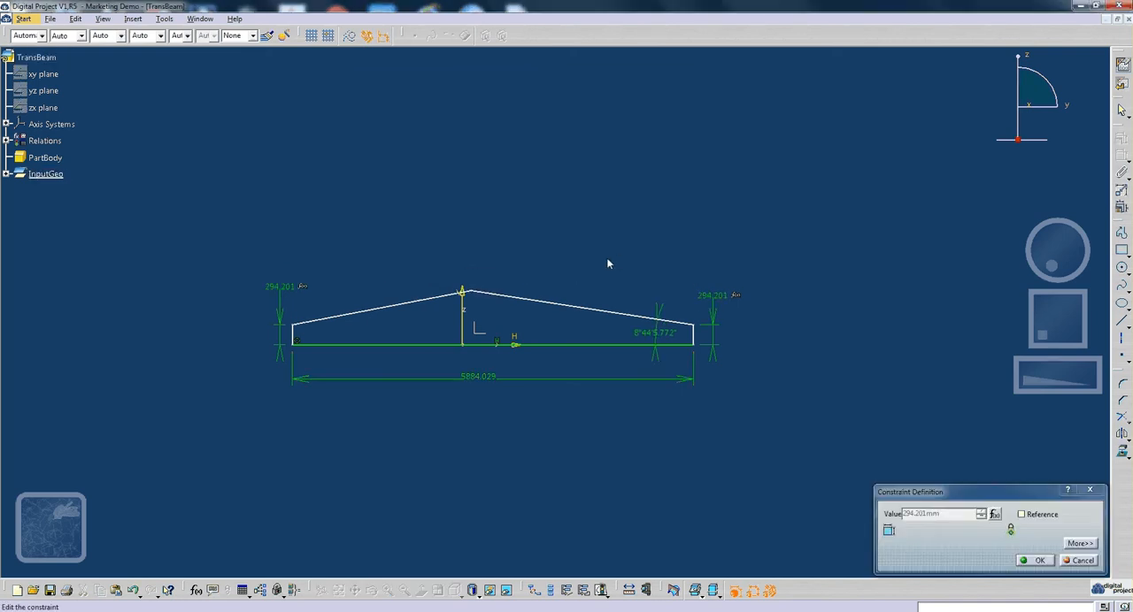
left_click(1036, 561)
- Leave the constraint command and create a single-value length parameter named BeamSpan in the part's formulas
middle_click_drag(459, 225, 489, 232)
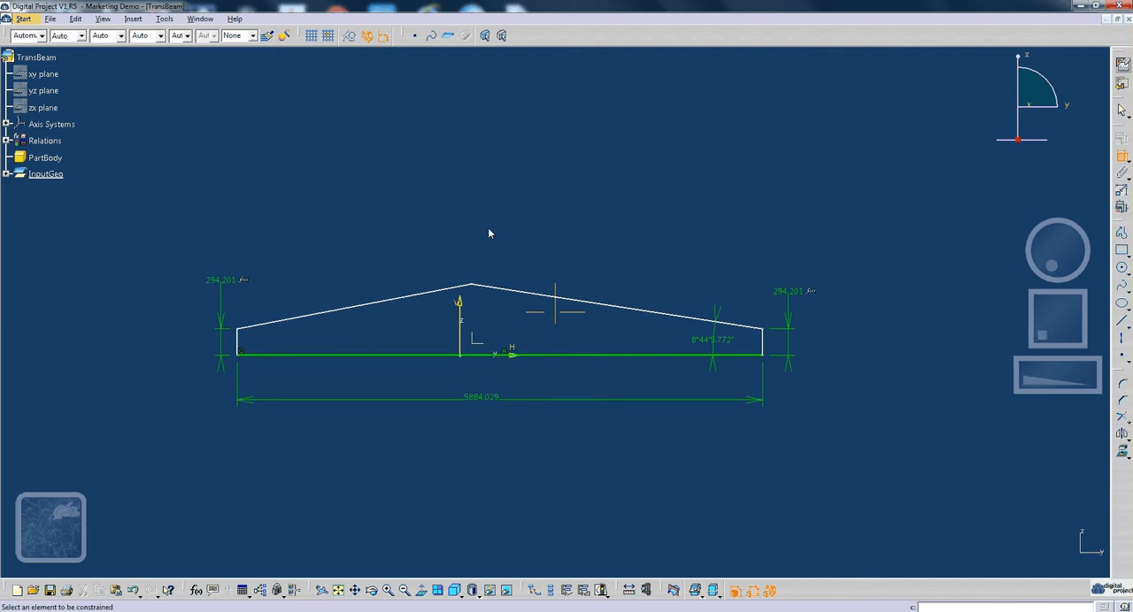
left_click(164, 18)
left_click(428, 82)
left_click(1117, 159)
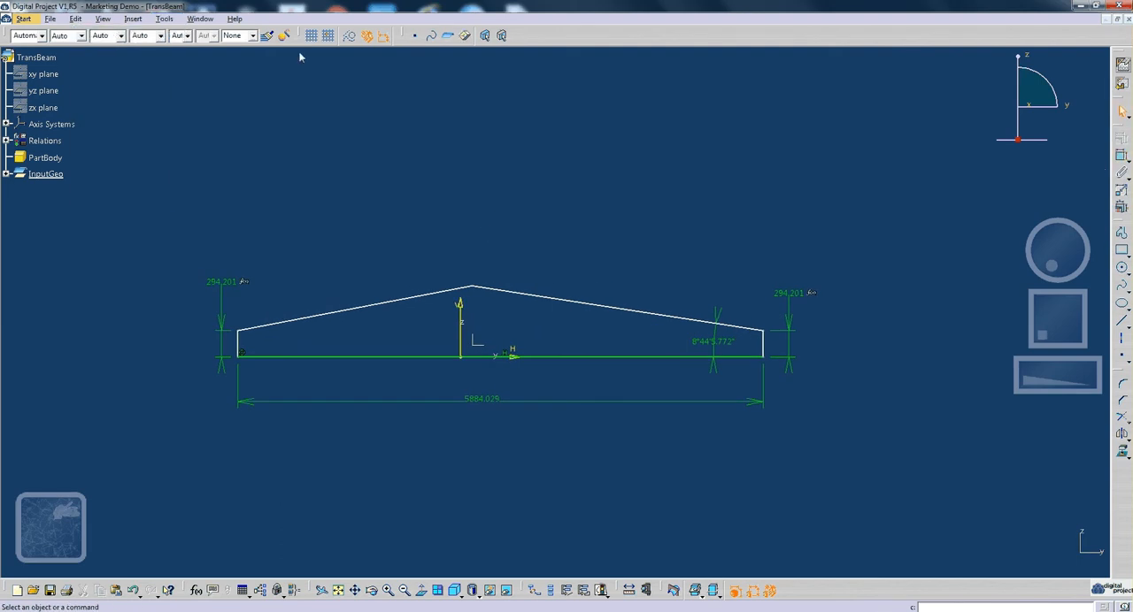
left_click(165, 19)
left_click(124, 41)
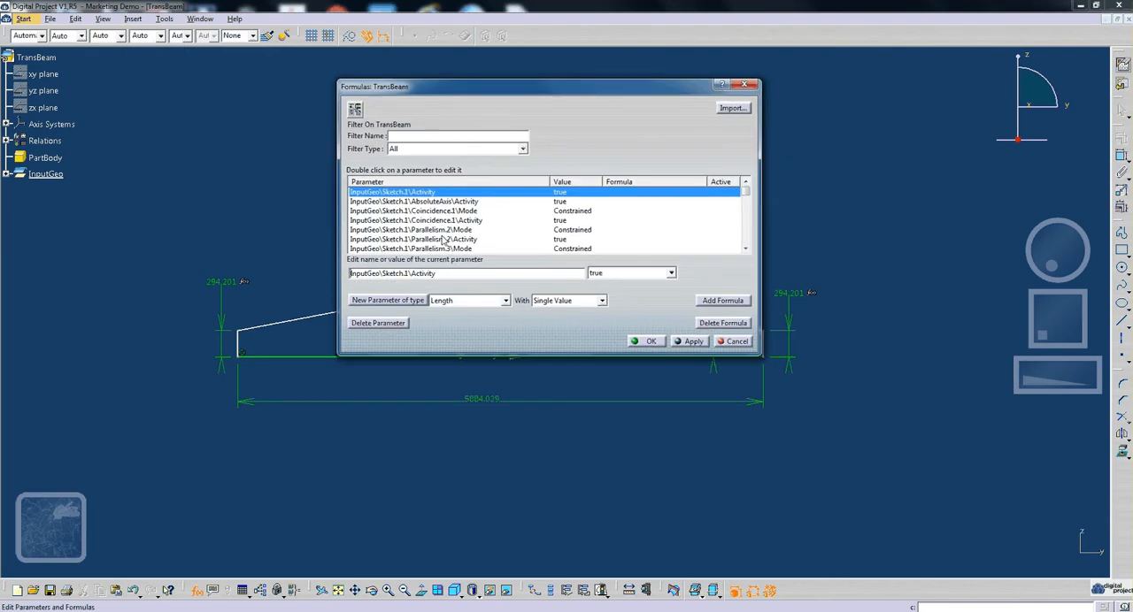
left_click(409, 297)
double_click(421, 273)
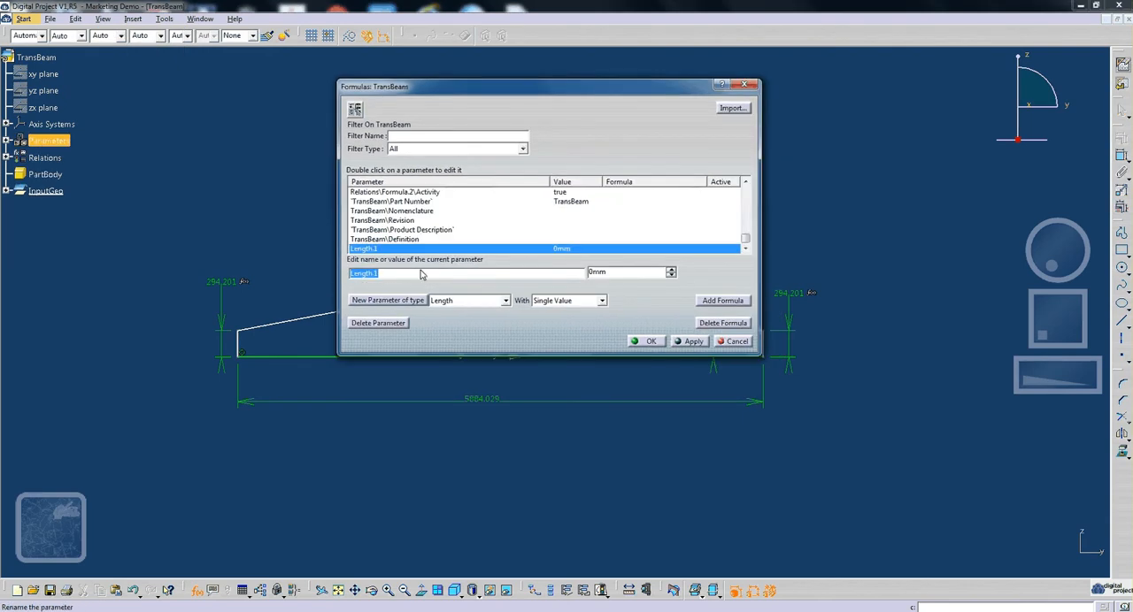
type("Be")
type("amWidth")
key("BackSpace")
key("BackSpace")
key("BackSpace")
key("BackSpace")
key("BackSpace")
type("Span")
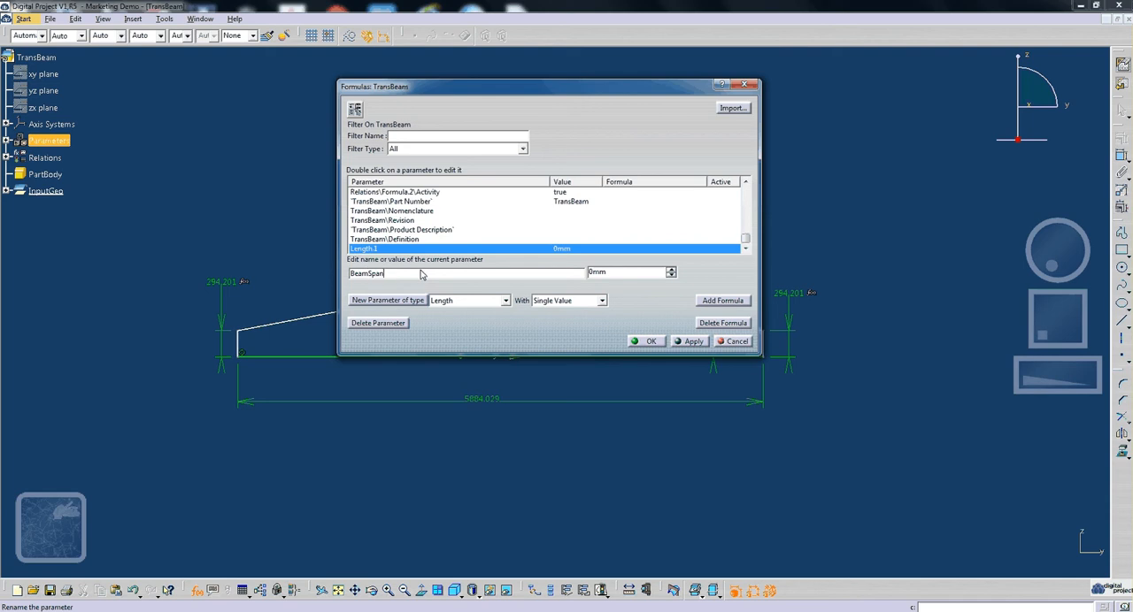
- Set the BeamSpan parameter to 20000 mm and apply it
left_click(617, 274)
type("20000")
key("Tab")
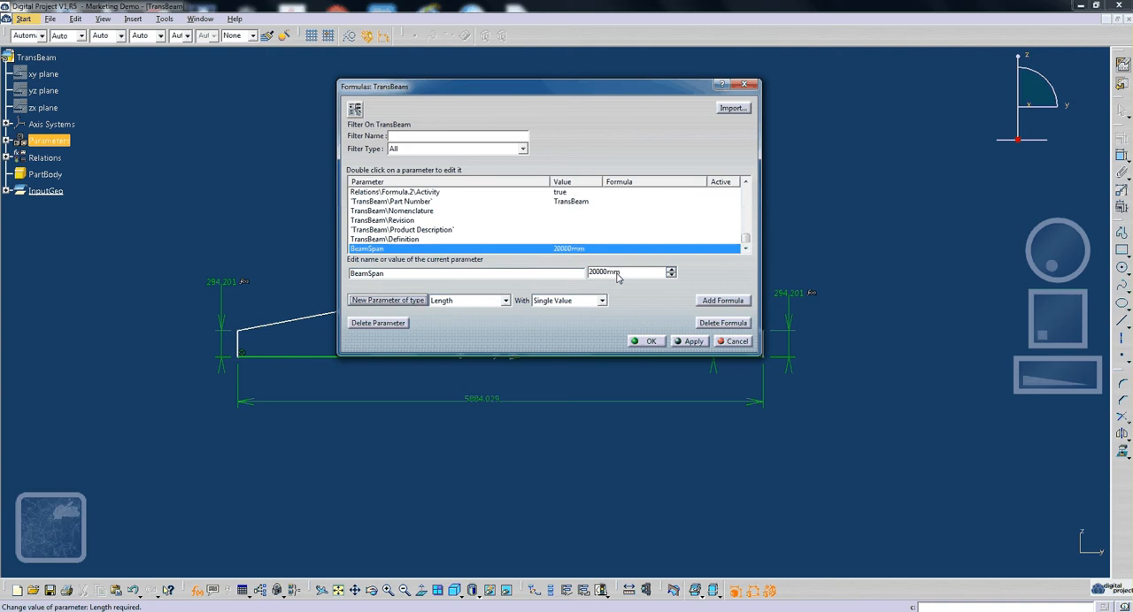
left_click(462, 301)
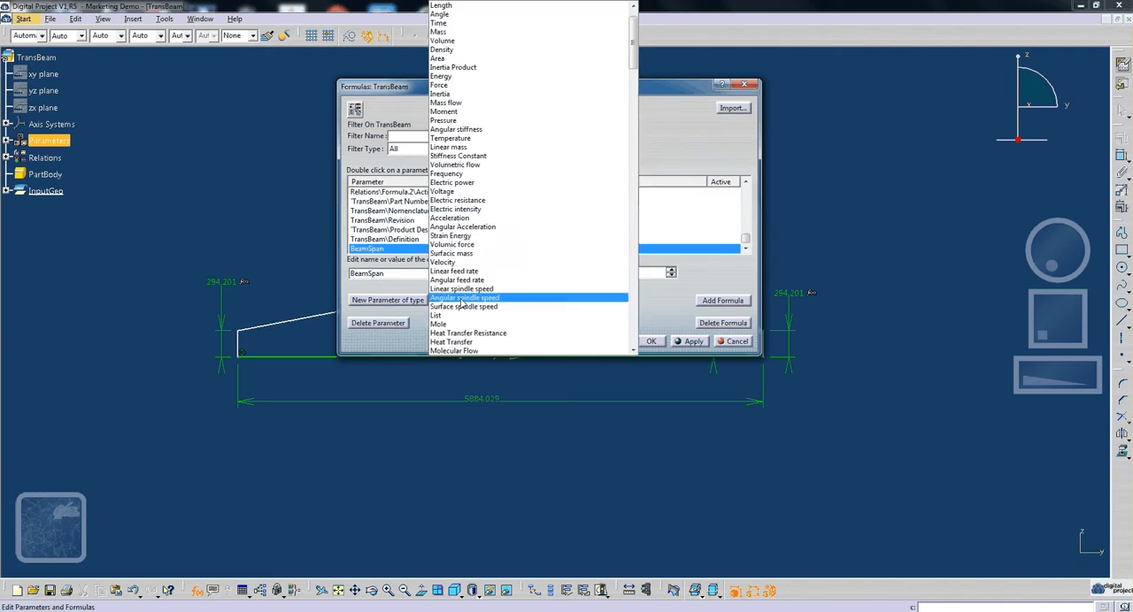
left_click(409, 285)
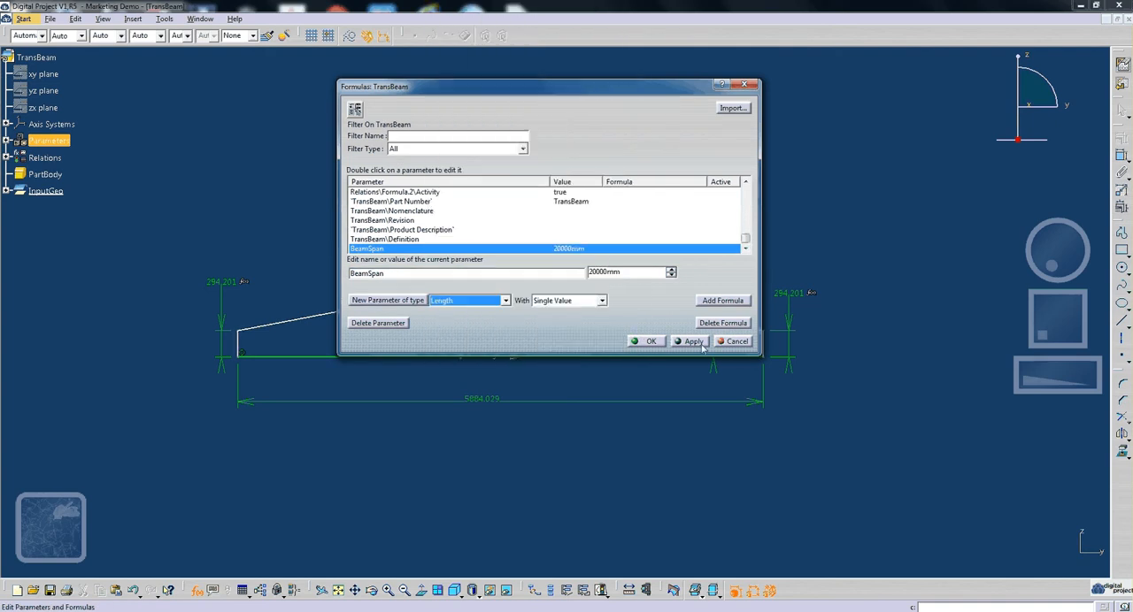
left_click(693, 341)
- Create a single-value angle parameter named BeamPitch
left_click(468, 301)
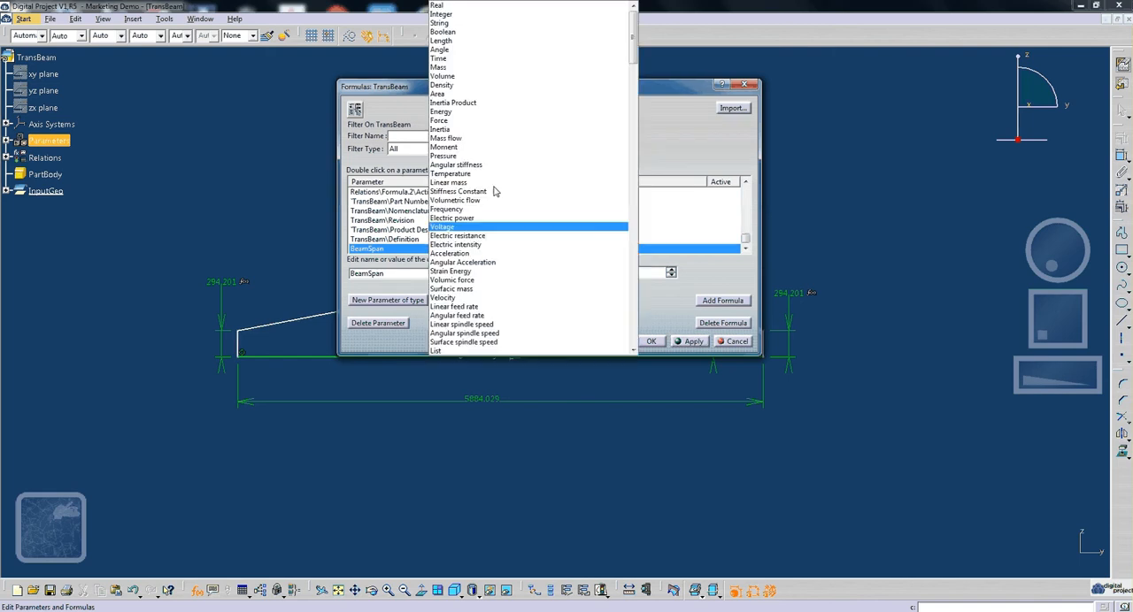
left_click(501, 50)
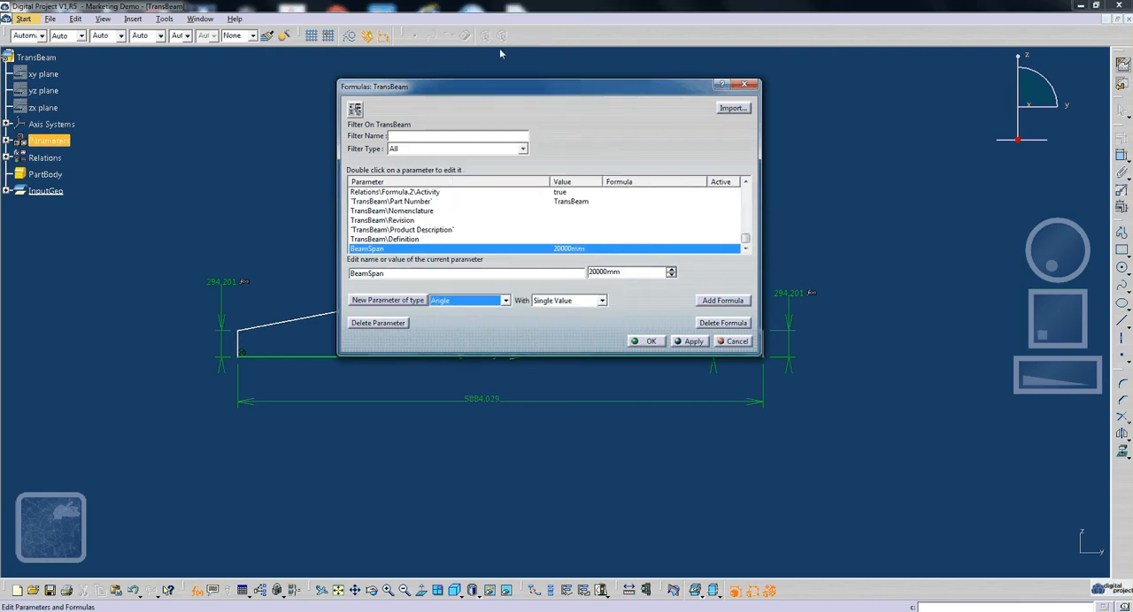
left_click(412, 302)
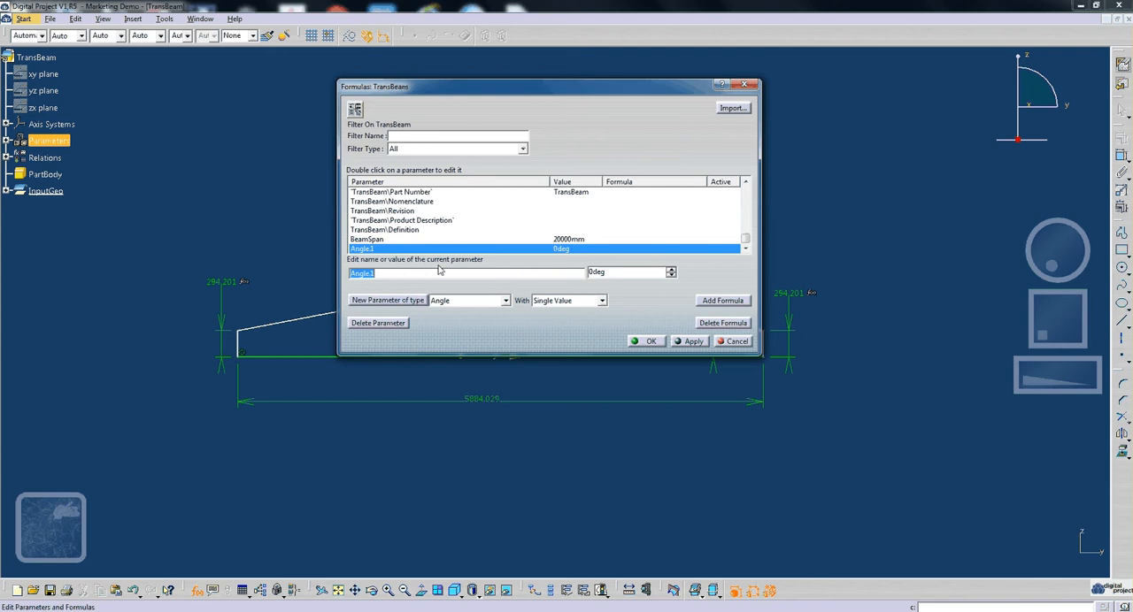
left_click(443, 275)
key("BackSpace")
key("BackSpace")
key("BackSpace")
key("BackSpace")
key("BackSpace")
type("BeamPitch")
- Set the BeamPitch parameter to 12 degrees, apply it and close the formulas dialog
left_click(591, 272)
type("12")
left_click(691, 342)
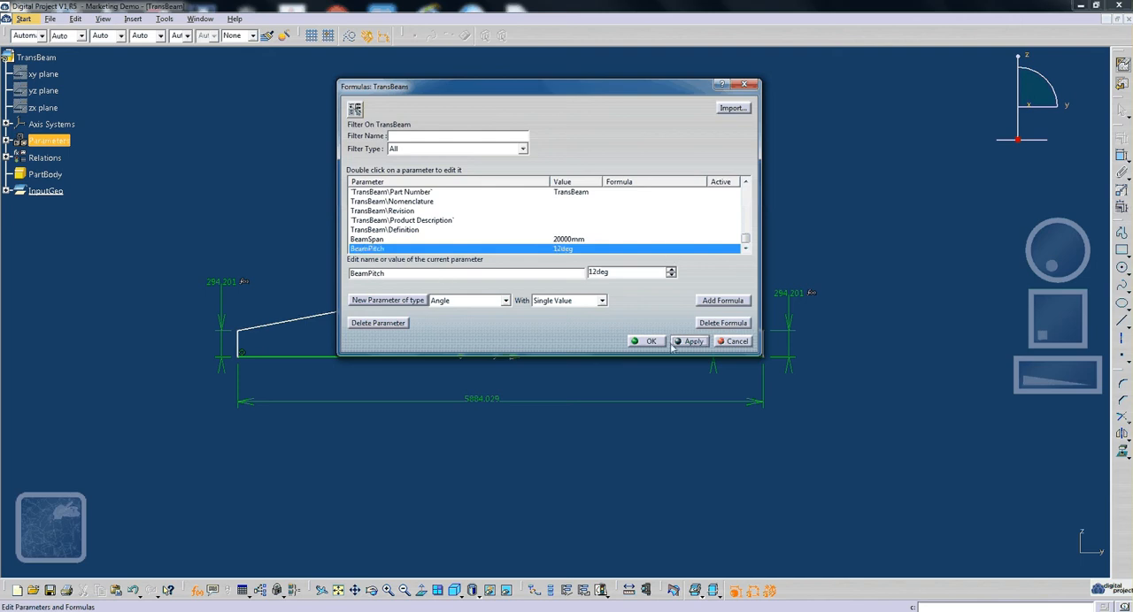
left_click(650, 342)
- Link the angle between the profile's right sloping edge and the base to the BeamPitch parameter with a formula
double_click(710, 346)
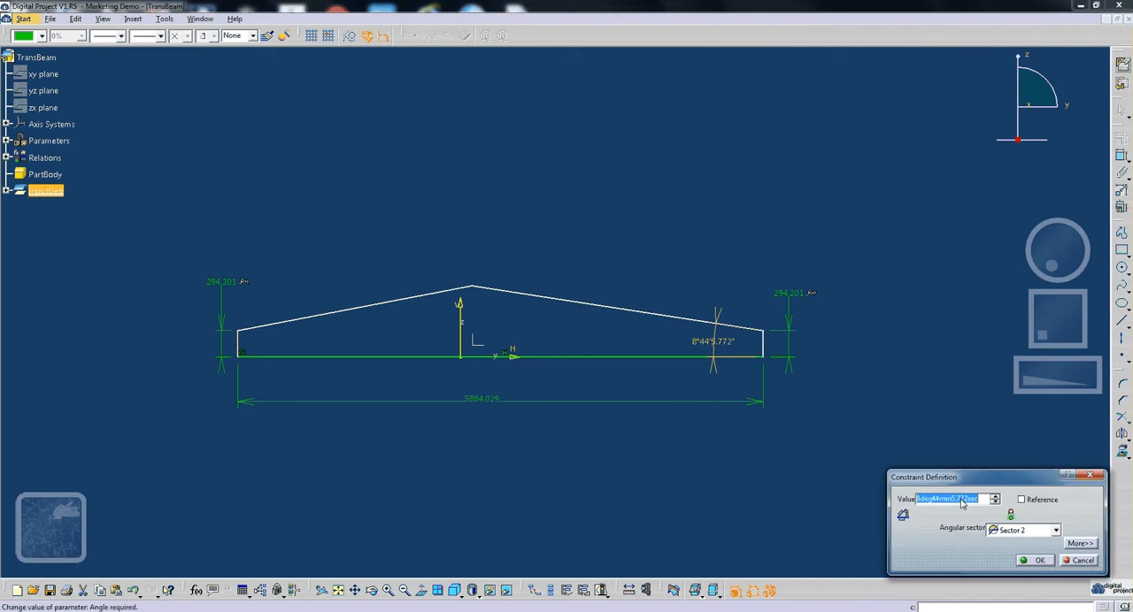
right_click(961, 499)
left_click(999, 367)
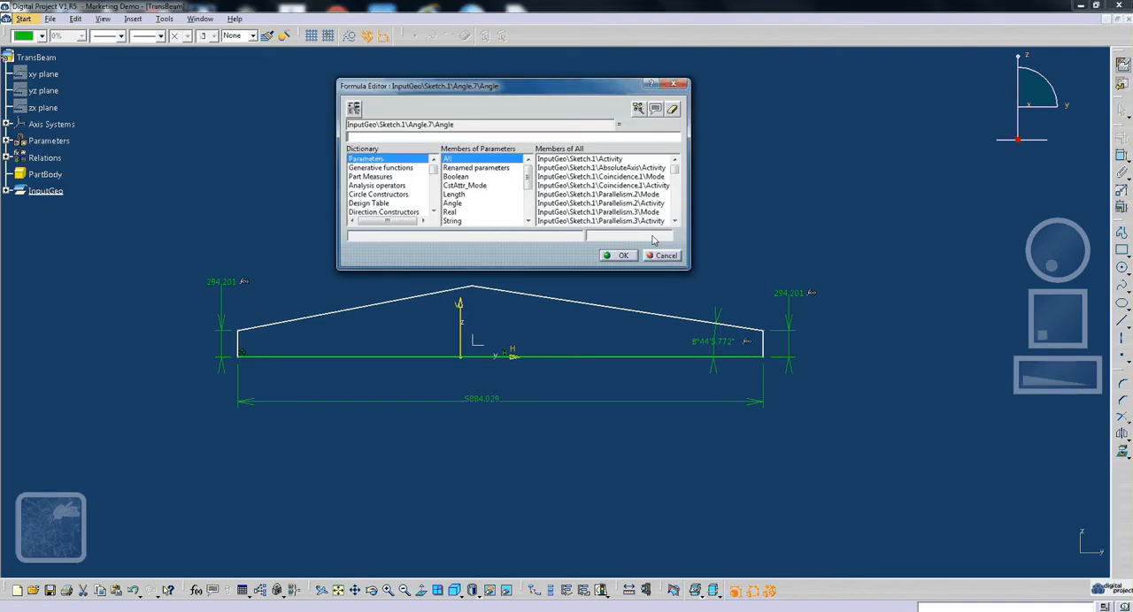
left_click(476, 167)
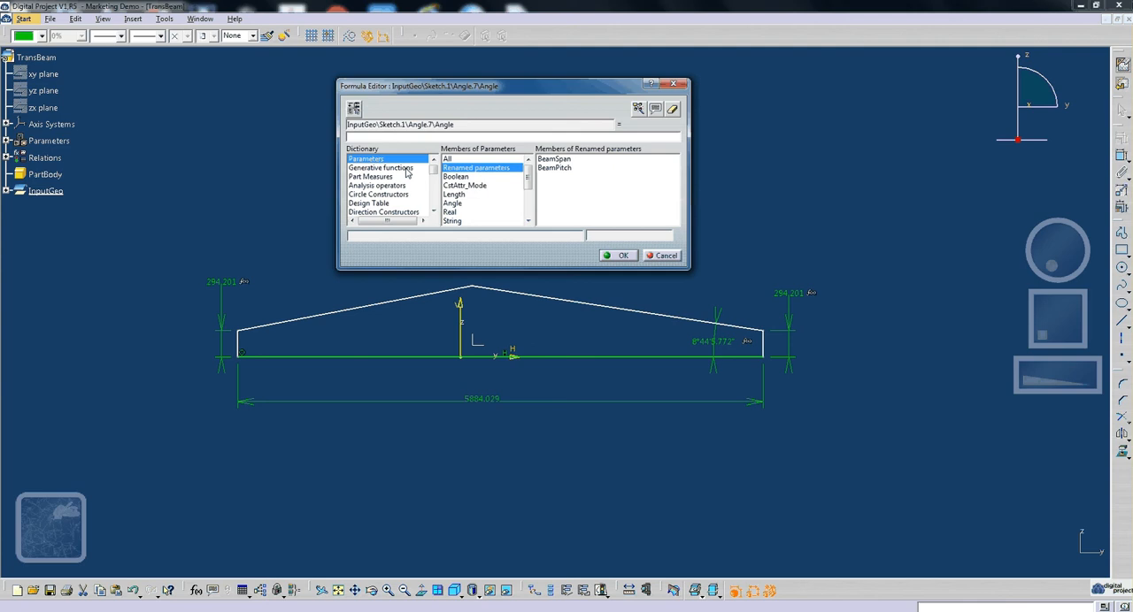
double_click(554, 168)
left_click(619, 255)
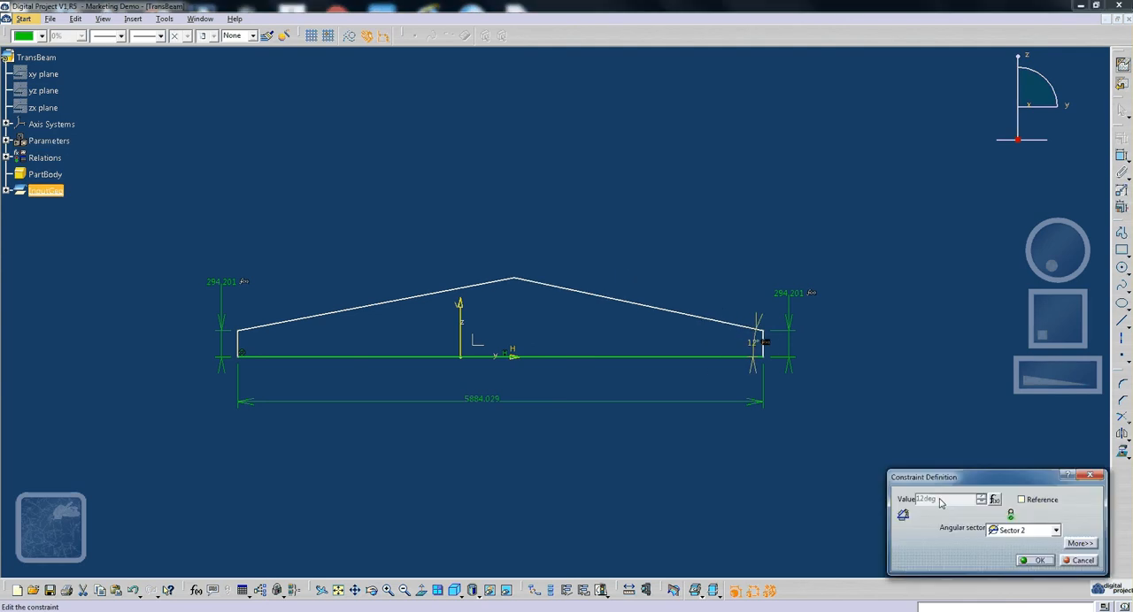
left_click(1034, 560)
- Link the length of the profile's base to the BeamSpan parameter with a formula
double_click(469, 397)
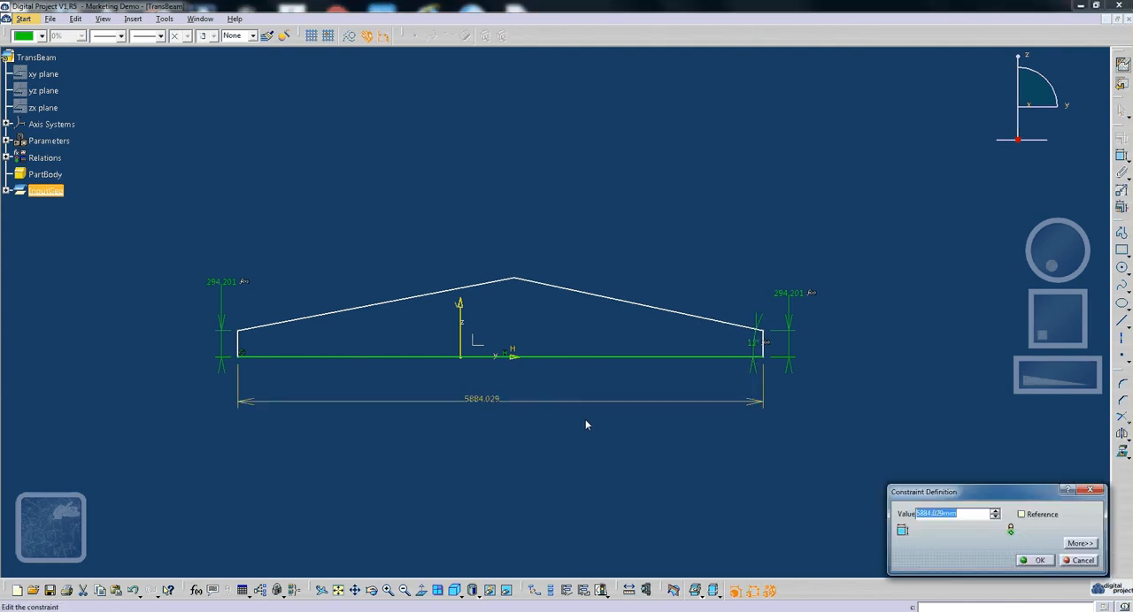
right_click(938, 513)
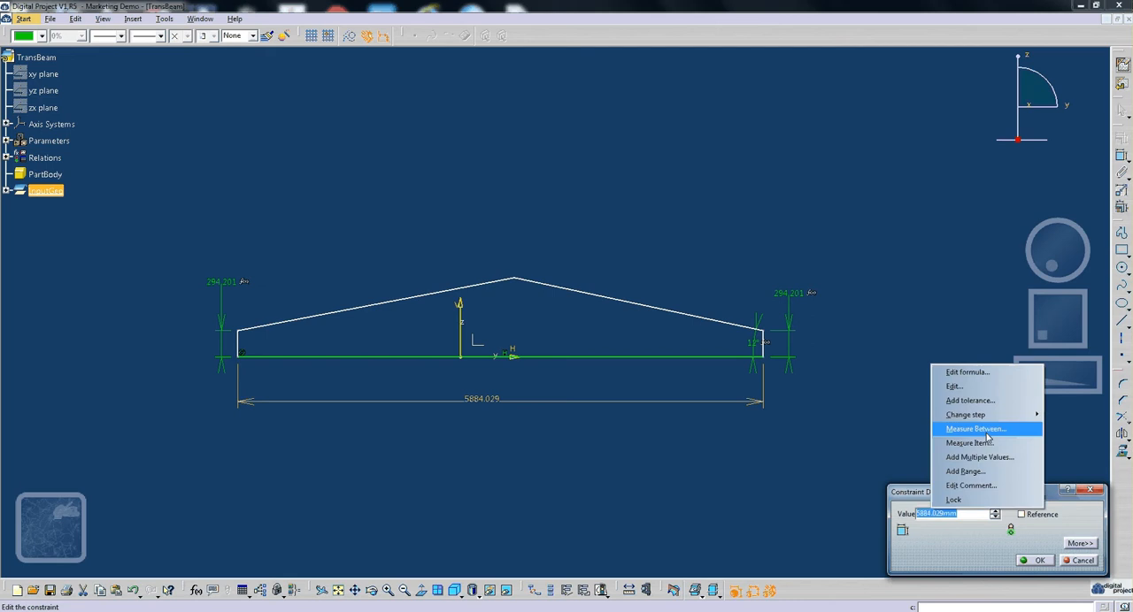
left_click(973, 373)
left_click(476, 177)
left_click(498, 168)
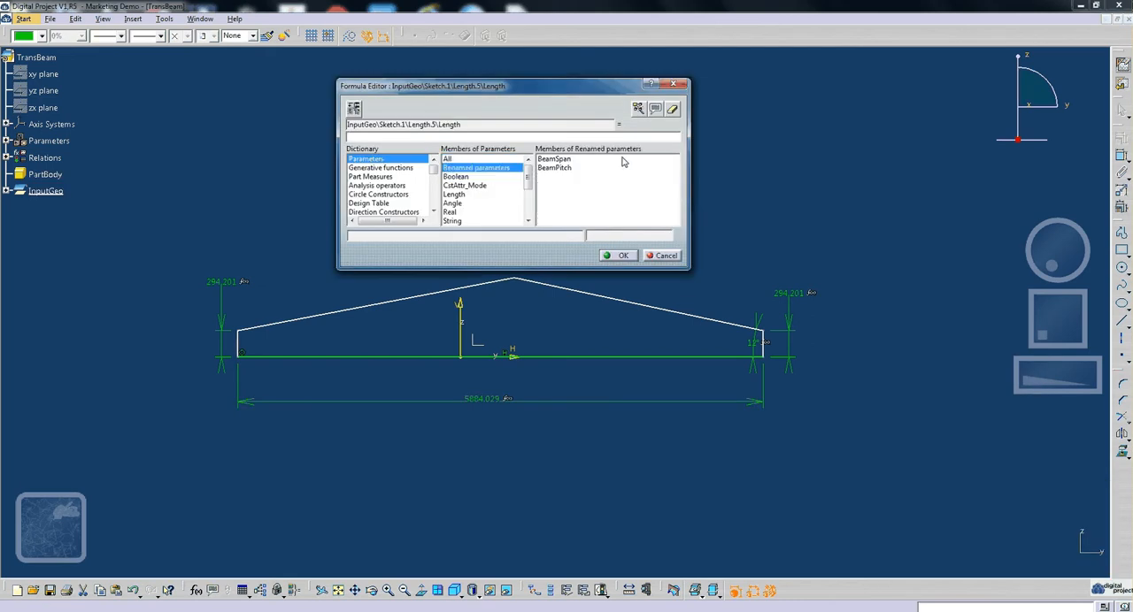
double_click(622, 160)
left_click(621, 255)
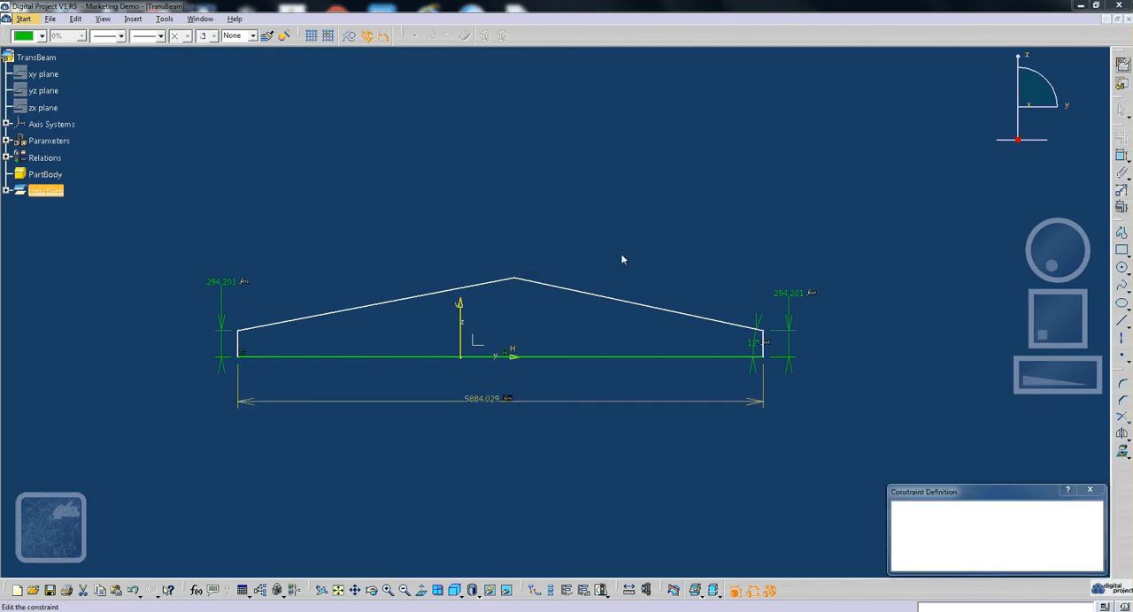
mouse_move(660, 356)
middle_mouse_down()
mouse_move(580, 346)
mouse_move(695, 519)
middle_mouse_up()
mouse_move(762, 435)
middle_mouse_down()
mouse_move(710, 435)
mouse_move(730, 363)
middle_mouse_up()
key("Return")
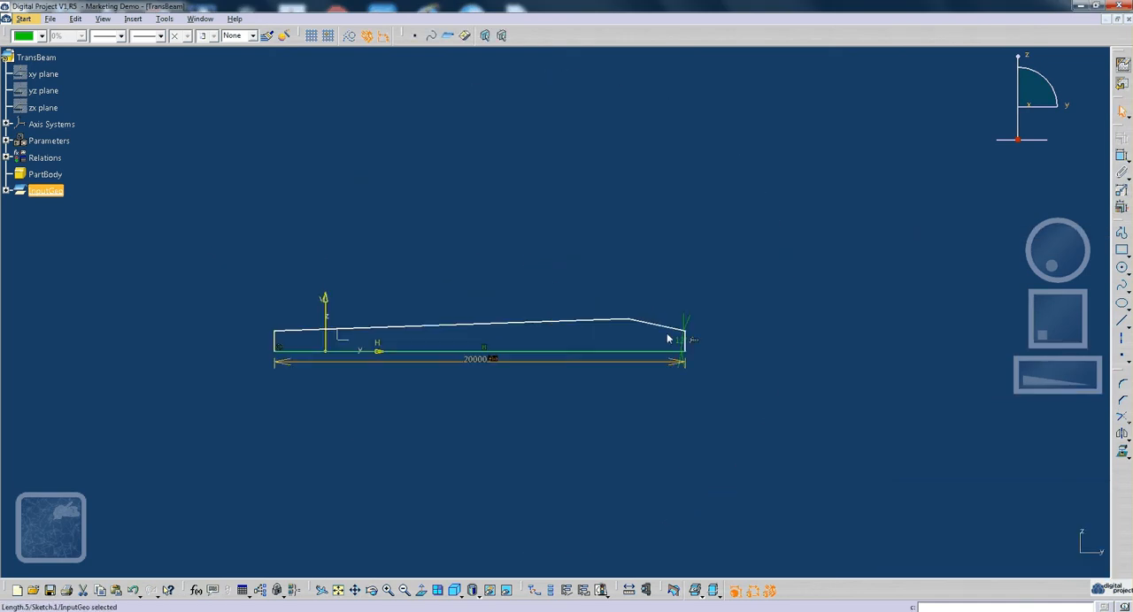
- Shift the profile's ridge point toward mid-span and move the pitch angle dimension out toward the right end of the base
mouse_move(628, 322)
left_mouse_down()
mouse_move(398, 301)
mouse_move(448, 299)
left_mouse_up()
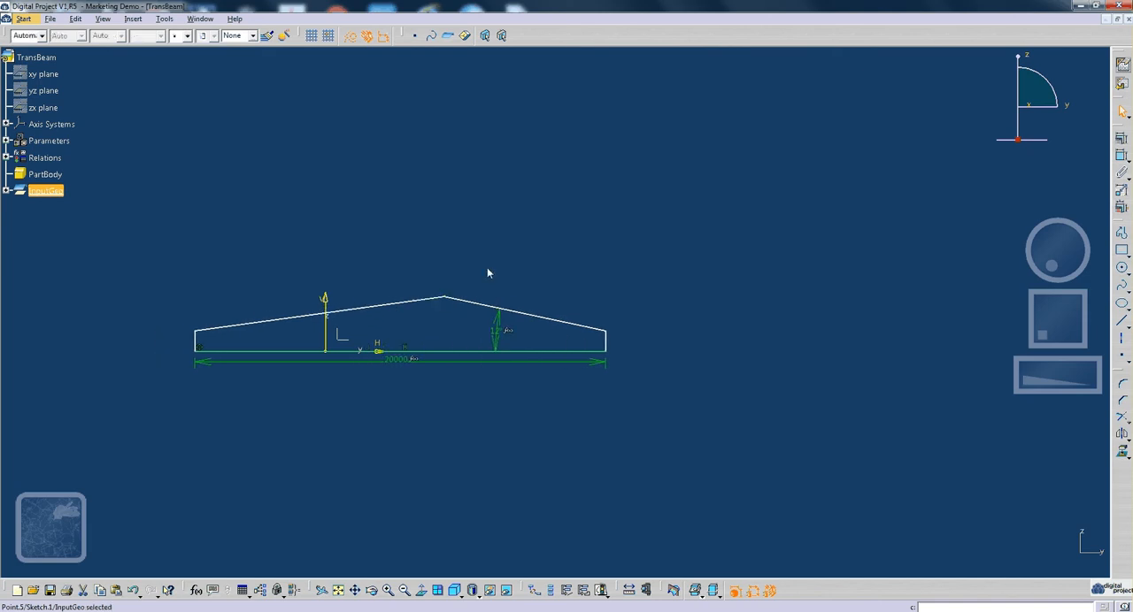
left_click_drag(497, 338, 534, 342)
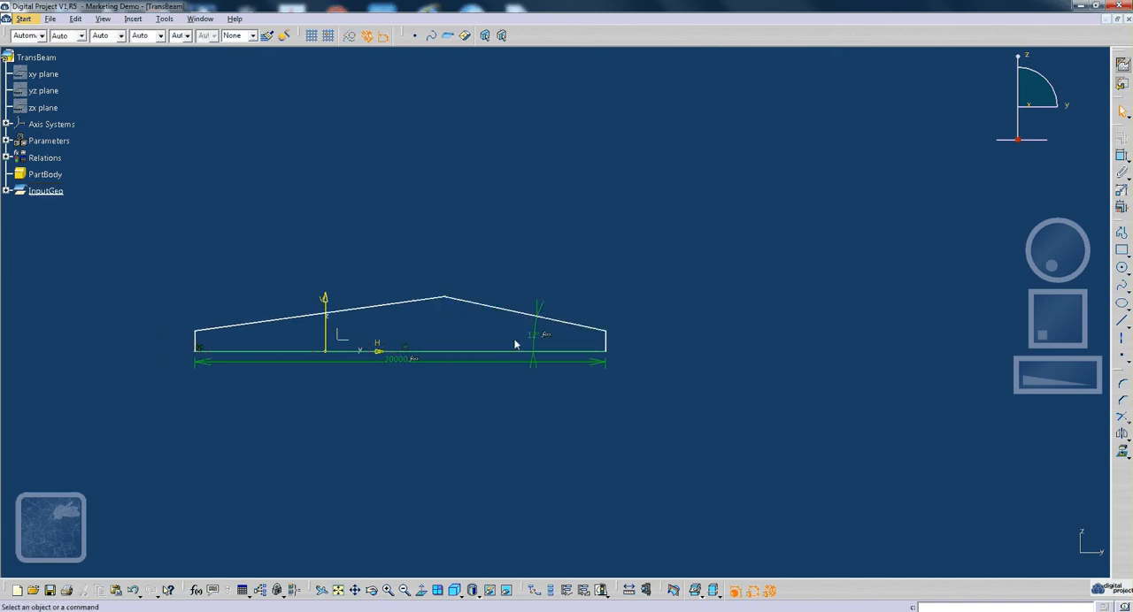
mouse_move(516, 341)
middle_mouse_down()
mouse_move(599, 342)
mouse_move(650, 307)
middle_mouse_up()
middle_click_drag(650, 307, 766, 303)
- Draw a construction line from the profile's ridge point down to the middle of the base edge
left_click(1121, 322)
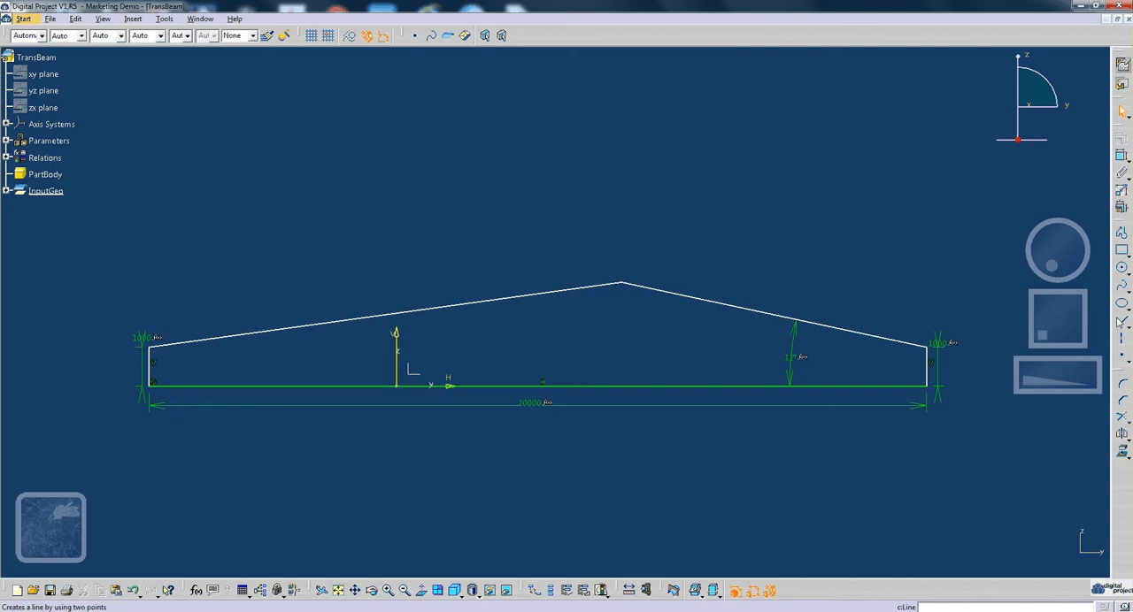
left_click(351, 38)
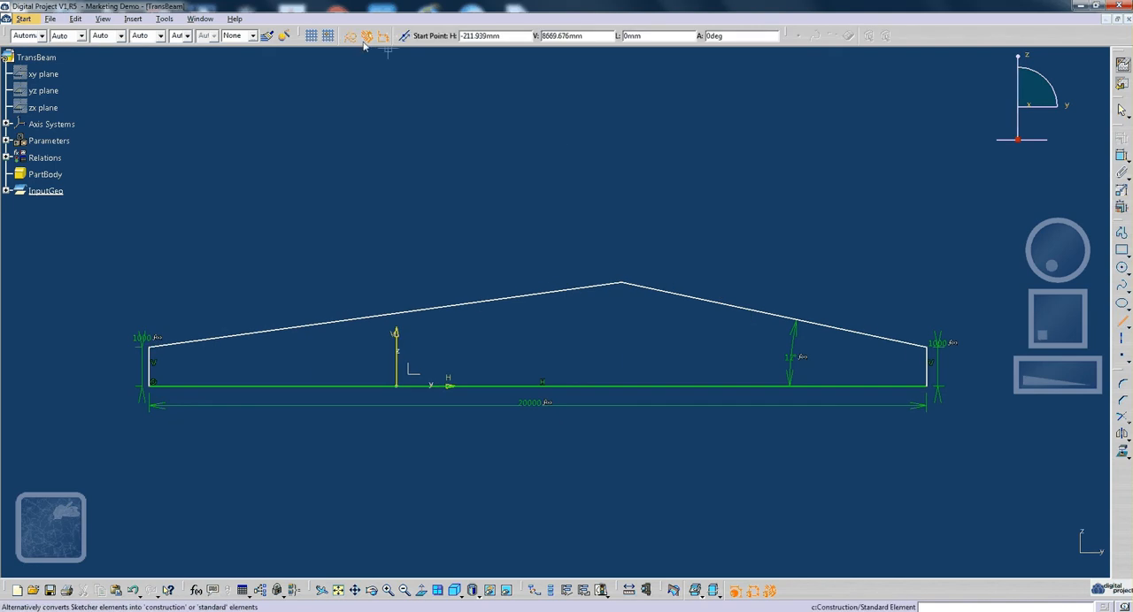
left_click(623, 284)
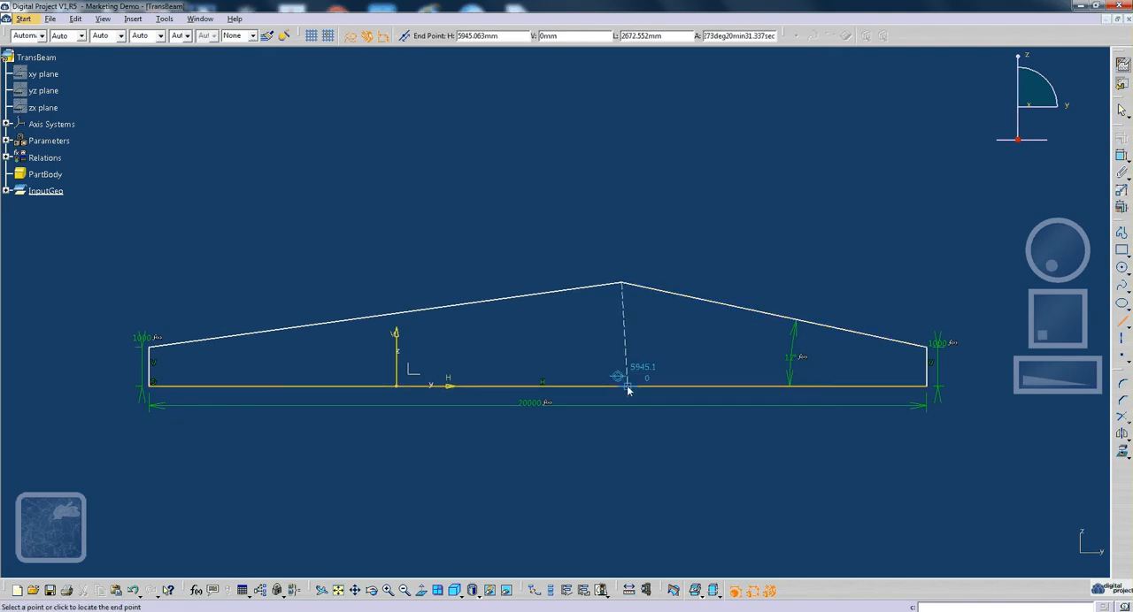
left_click(538, 387)
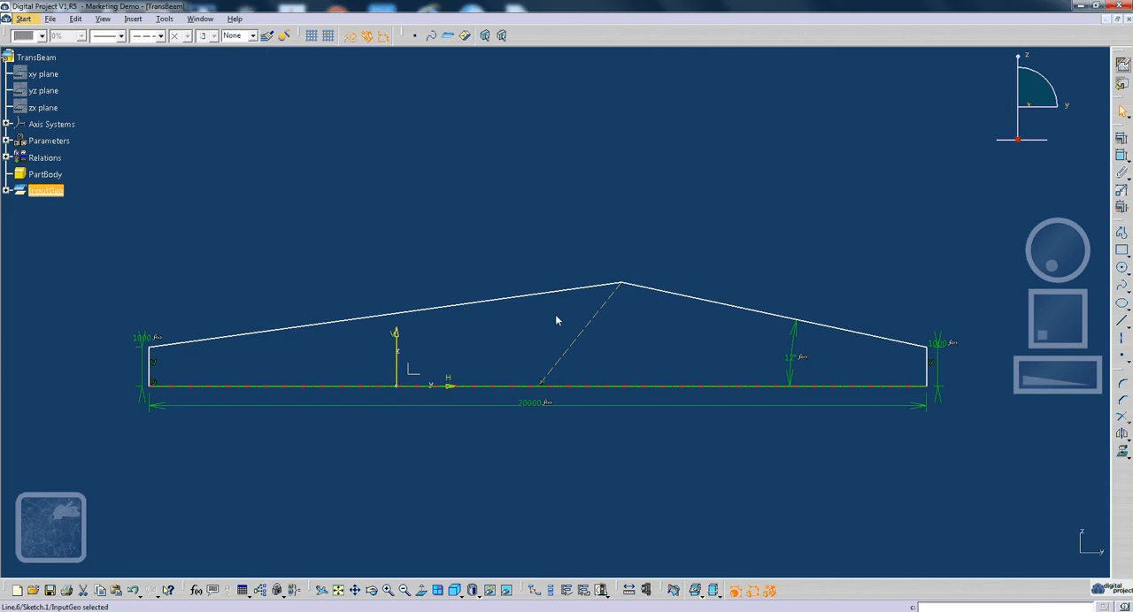
- Apply a Vertical constraint to the construction line running from the ridge to the base
left_click(1121, 155)
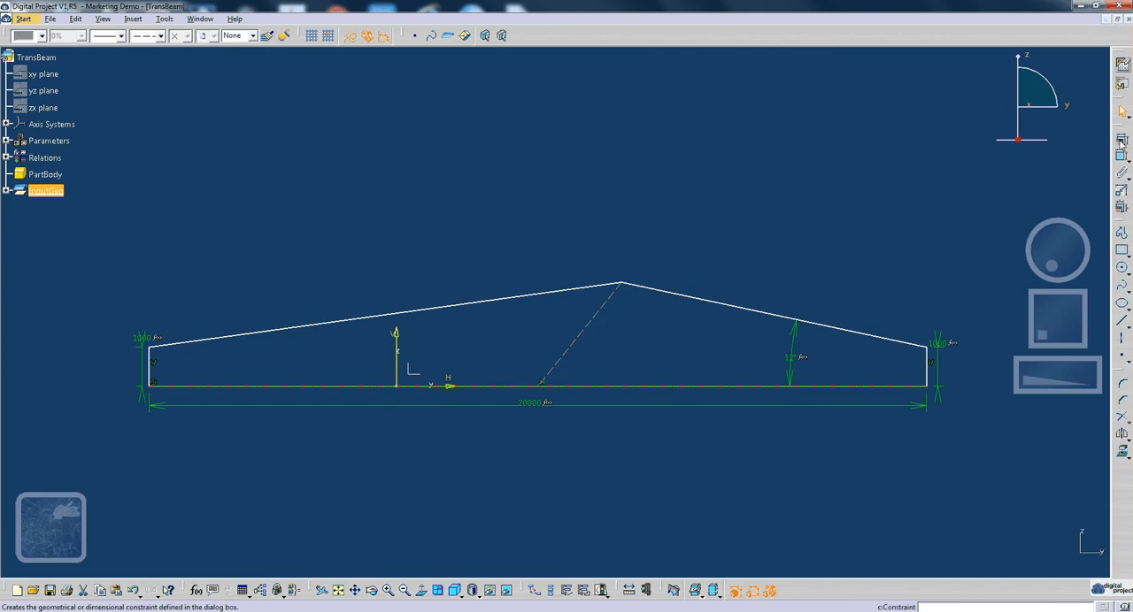
left_click(579, 333)
right_click(644, 328)
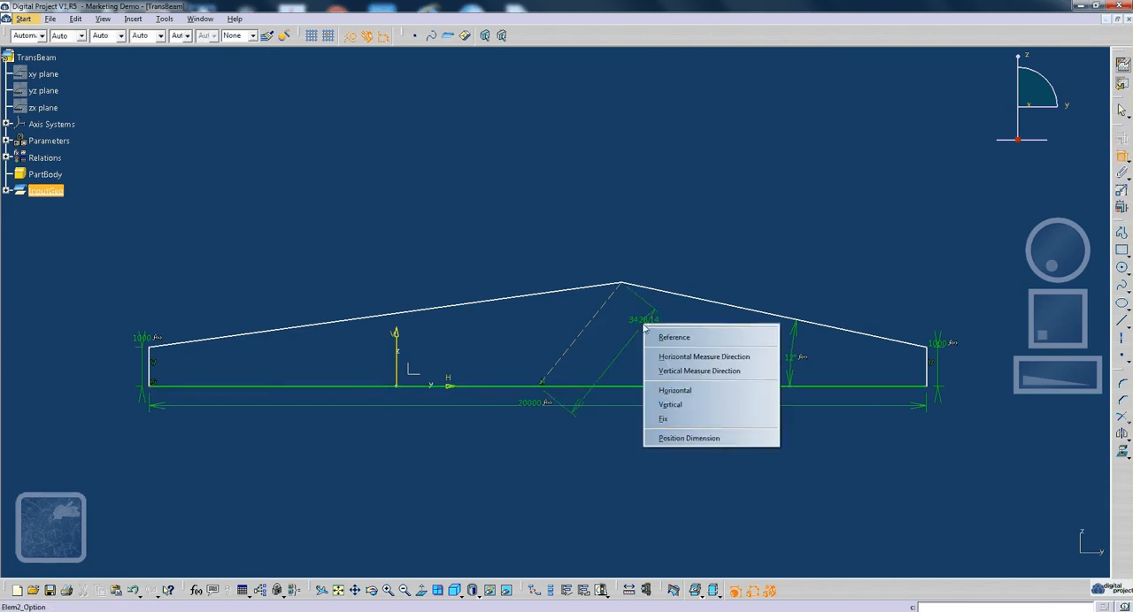
left_click(696, 404)
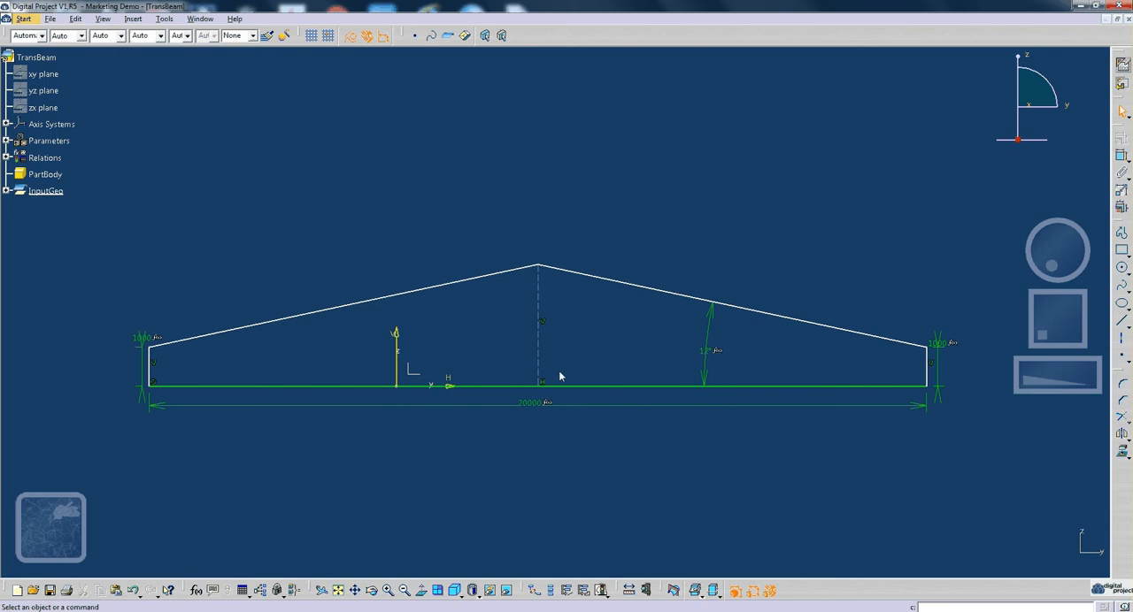
- Make the construction line coincident with the sketch's vertical axis and place the pitch angle dimension near the right end
mouse_move(536, 362)
left_mouse_down()
mouse_move(470, 354)
mouse_move(502, 352)
mouse_move(512, 379)
left_mouse_up()
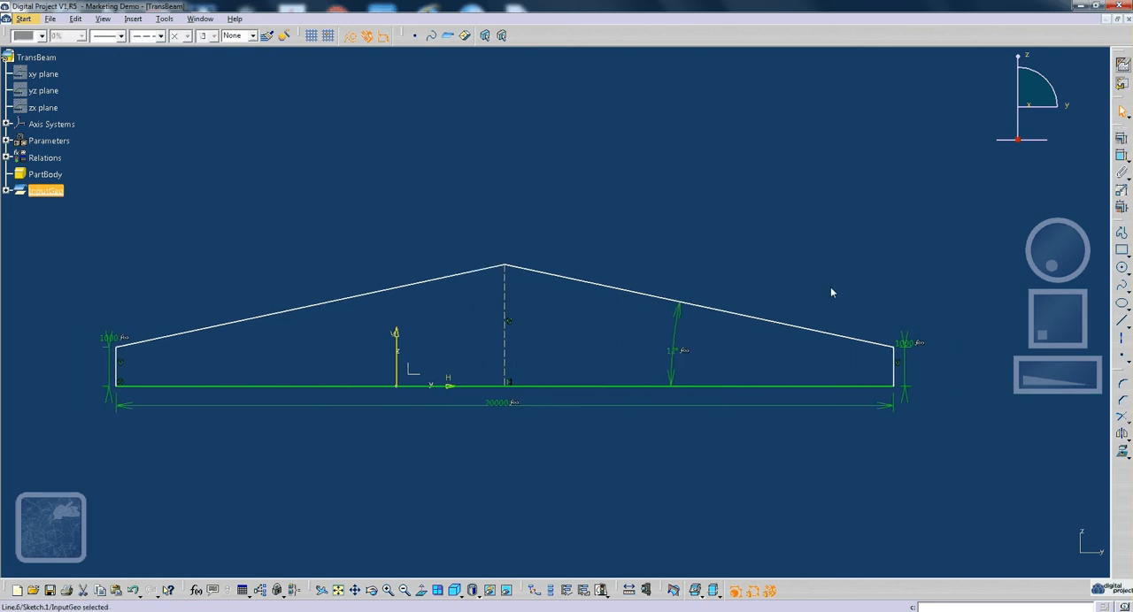
left_click(1121, 157)
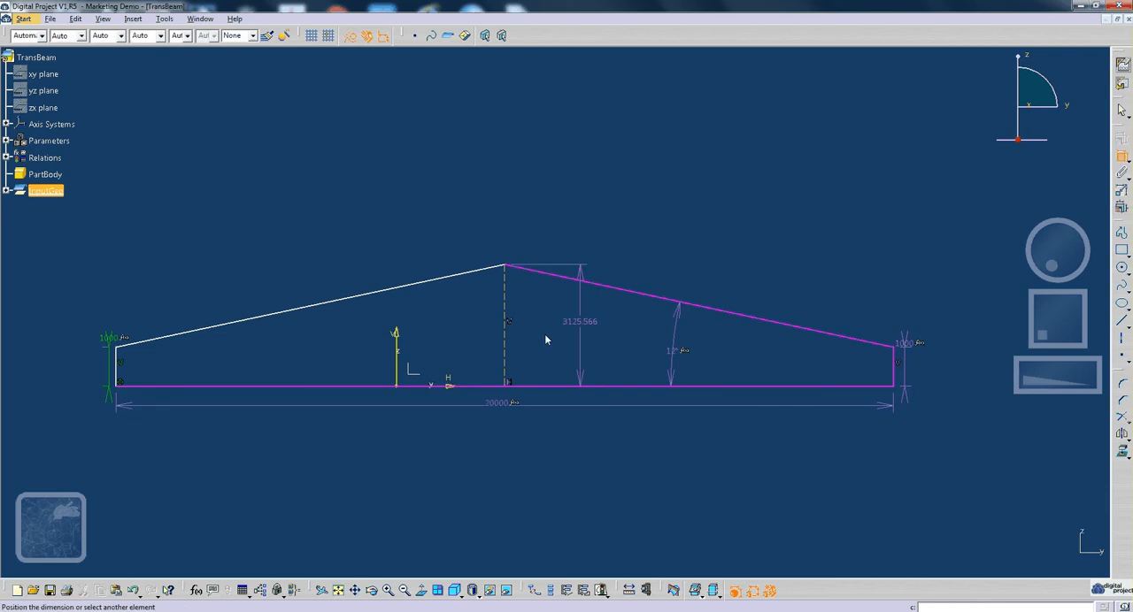
left_click(396, 362)
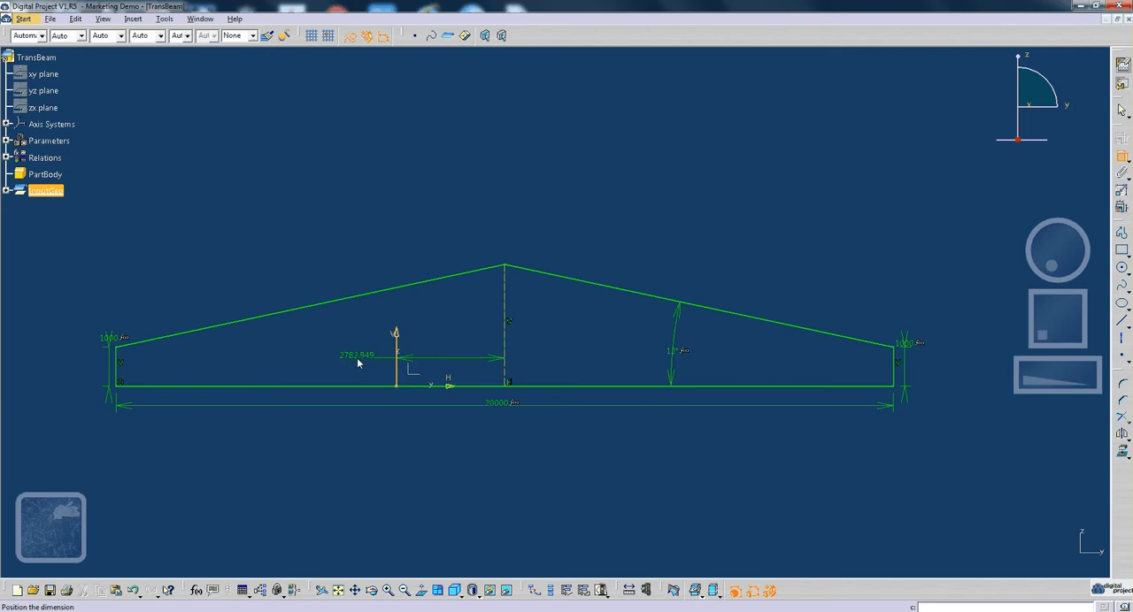
right_click(357, 360)
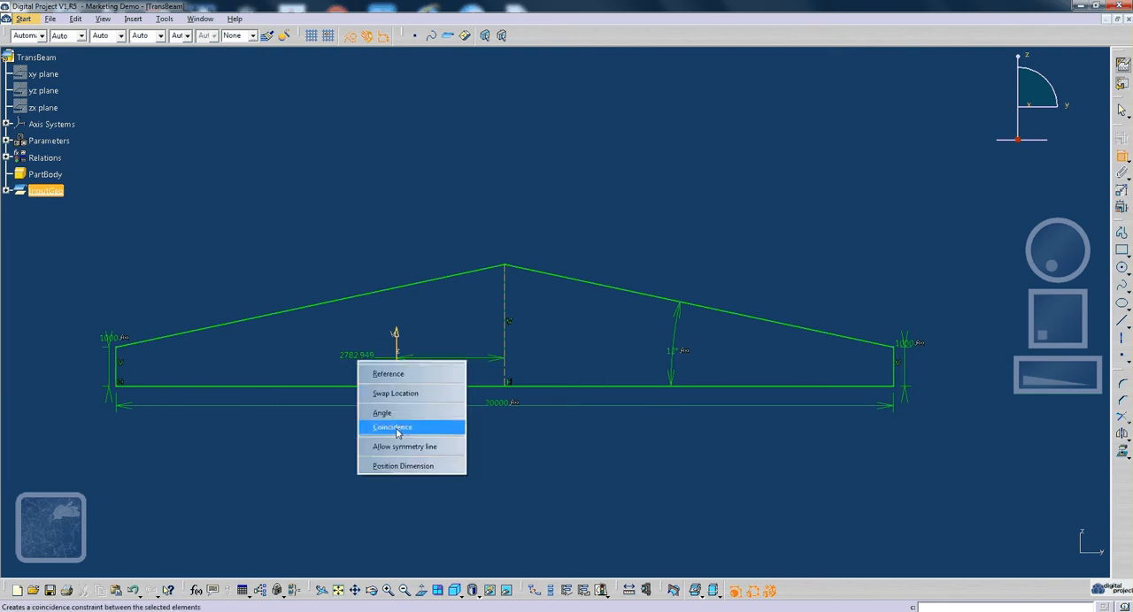
left_click(397, 430)
mouse_move(476, 365)
middle_mouse_down()
mouse_move(480, 378)
mouse_move(538, 392)
middle_mouse_up()
left_click_drag(643, 390, 796, 385)
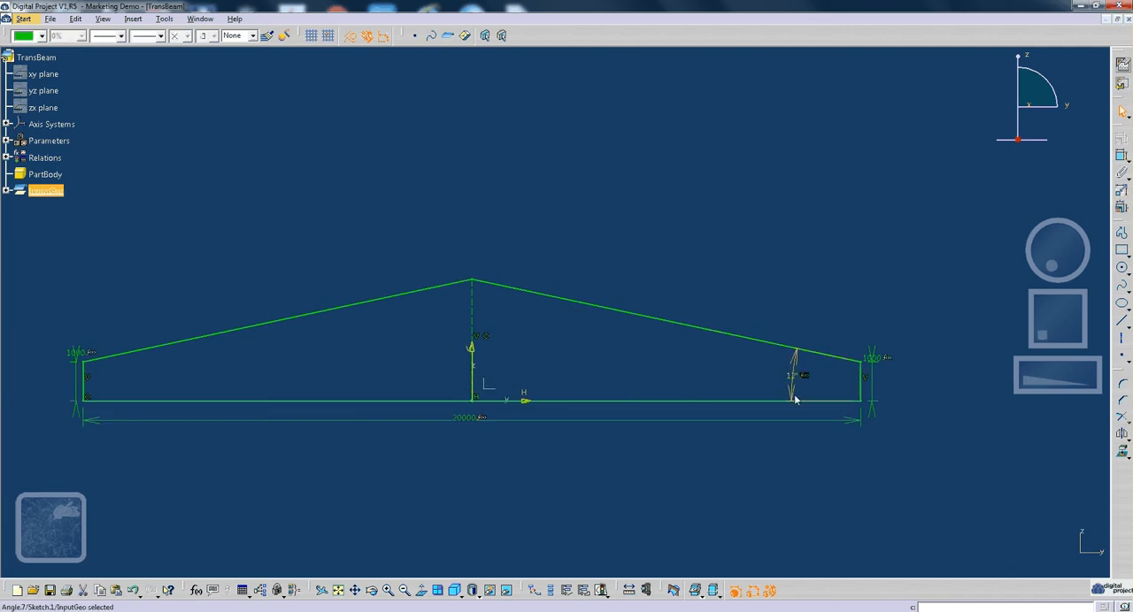
- Exit the sketch and rename it TransBeamProfile under InputGeo
left_click(1123, 86)
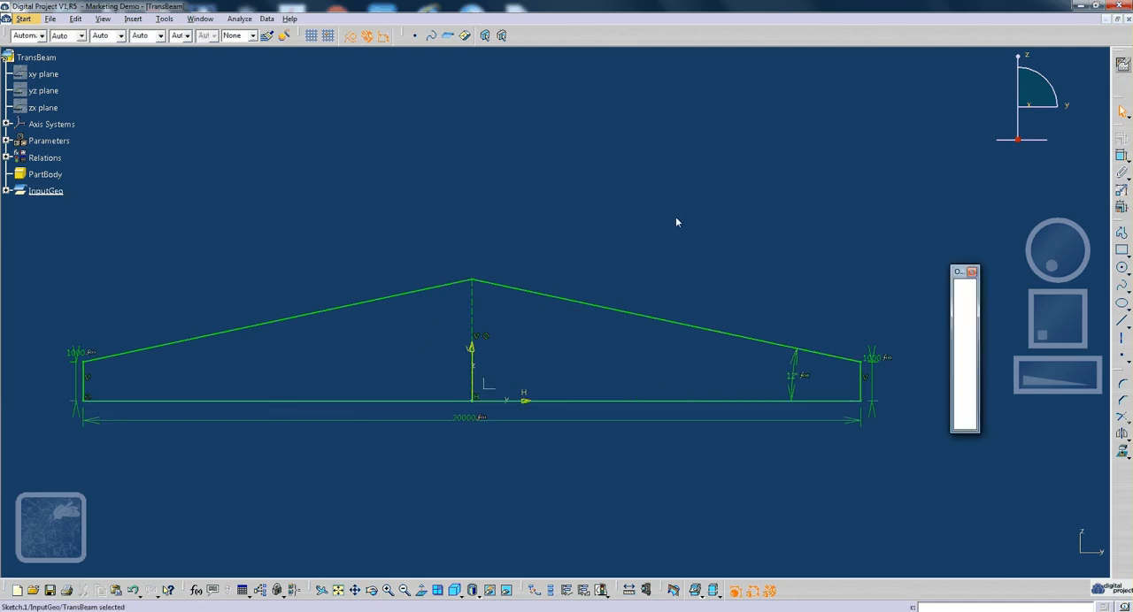
mouse_move(578, 381)
middle_mouse_down()
mouse_move(613, 359)
mouse_move(624, 386)
middle_mouse_up()
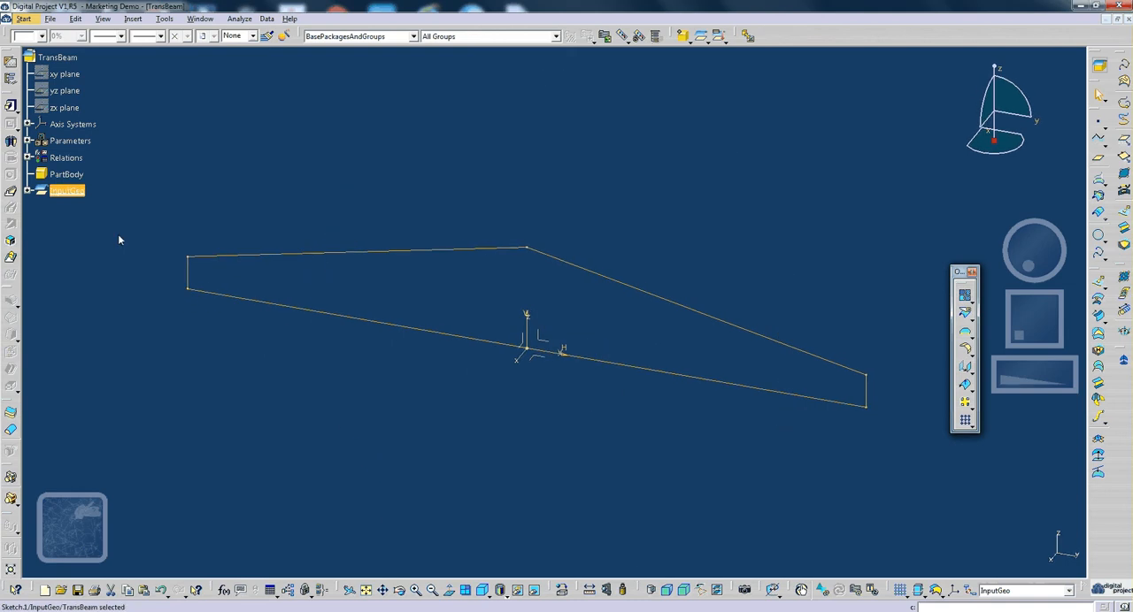
left_click(26, 192)
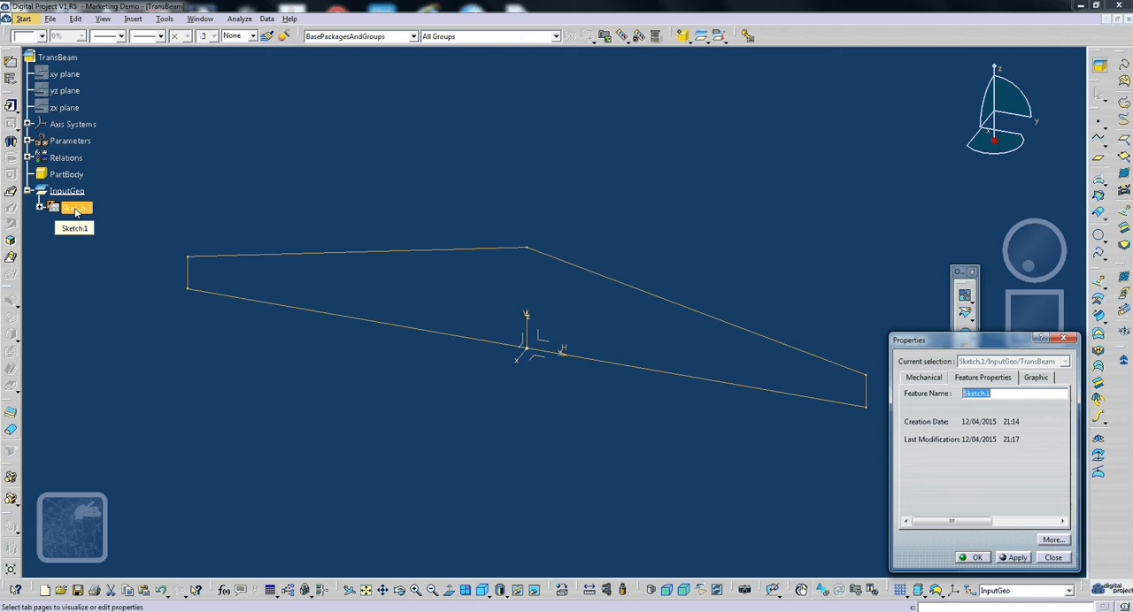
type("Pitch")
key("BackSpace")
key("BackSpace")
key("BackSpace")
key("BackSpace")
key("BackSpace")
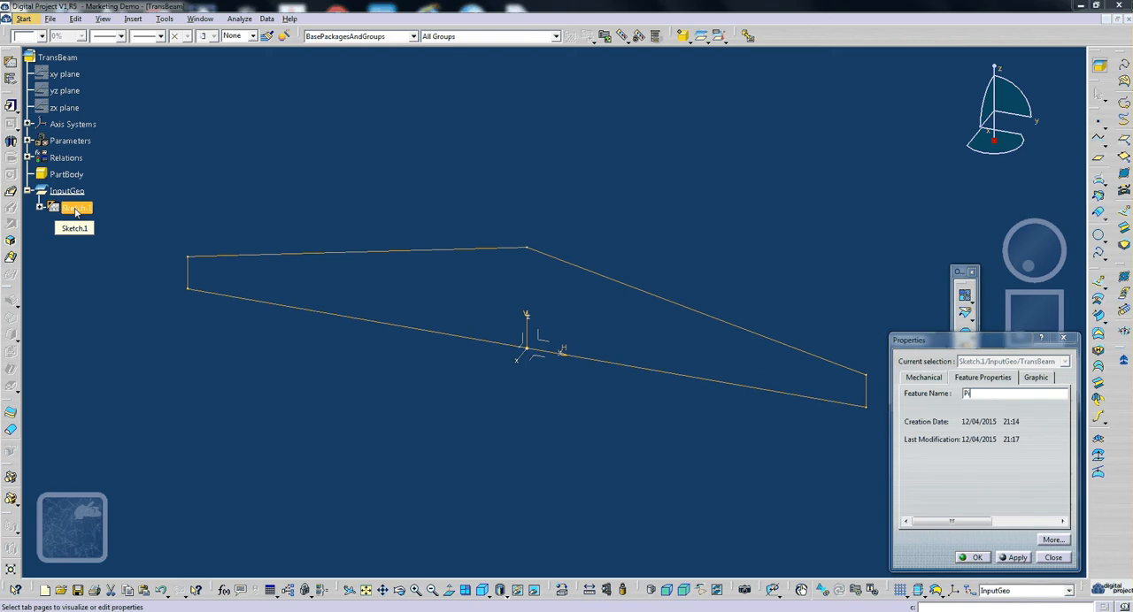
type("tran")
key("BackSpace")
key("BackSpace")
key("BackSpace")
key("BackSpace")
type("Tra")
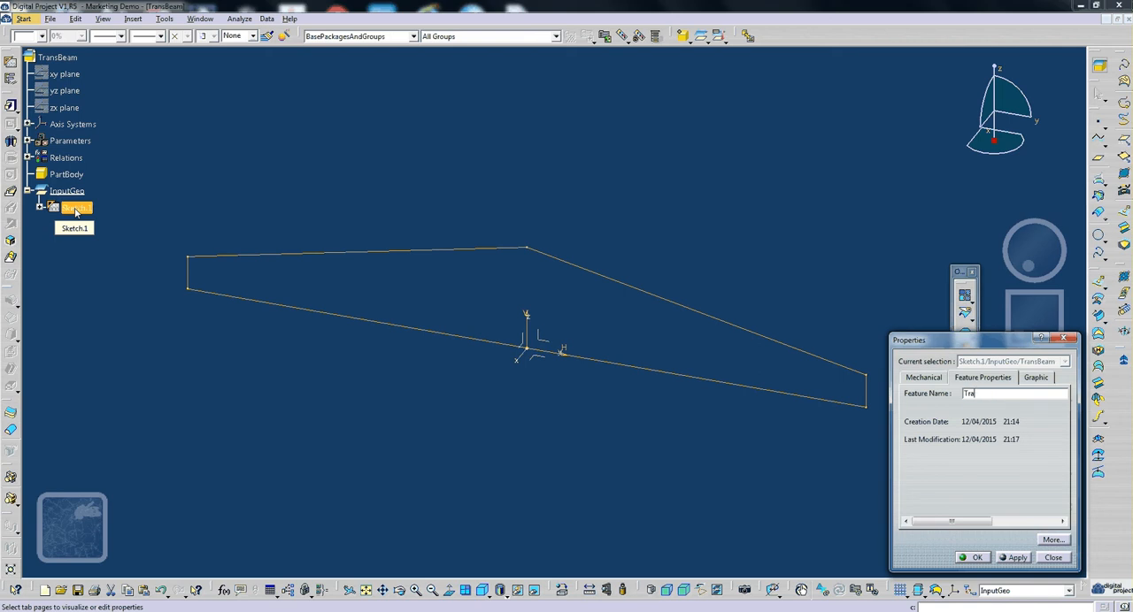
type("nsBeam")
type("Po")
type("ofile")
key("Return")
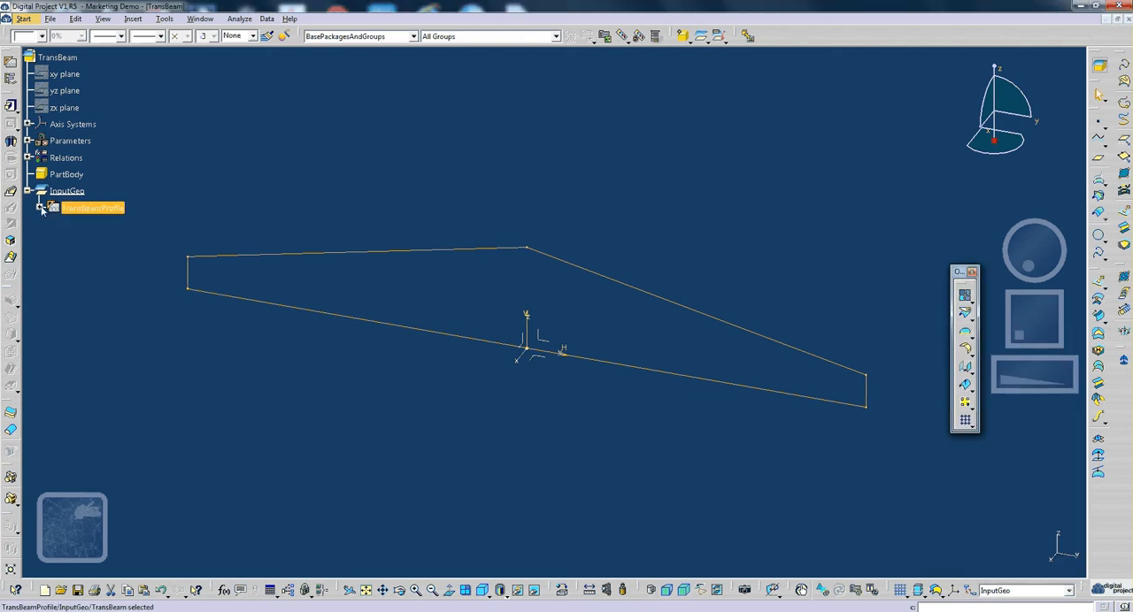
- Reopen TransBeamProfile and create a profile feature from the two sloping edges in Wire (Explicit Definition) mode
double_click(93, 208)
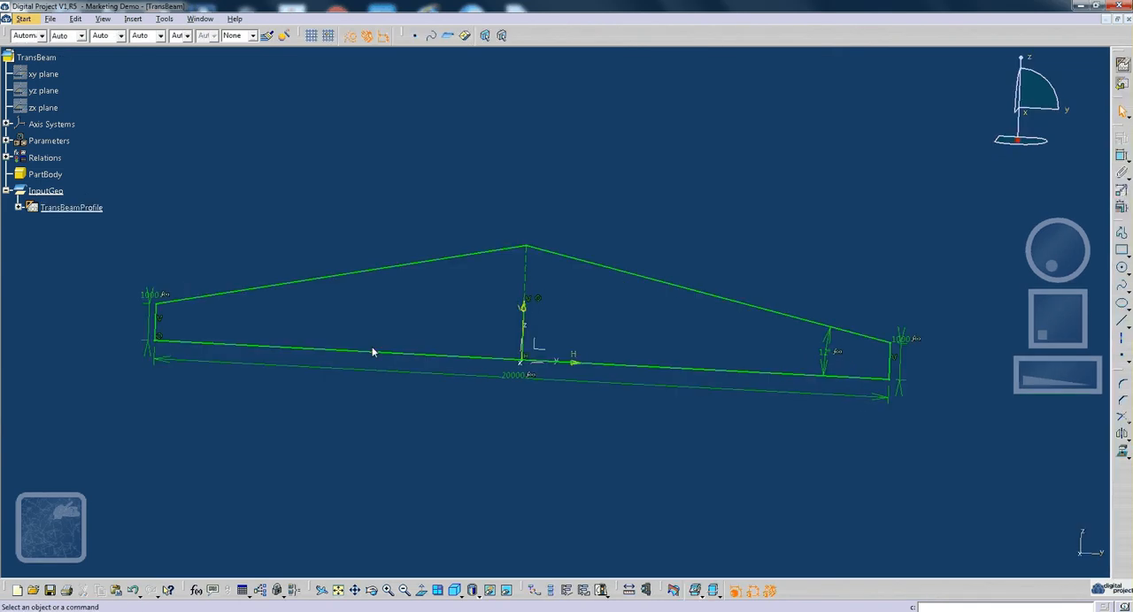
left_click(416, 302)
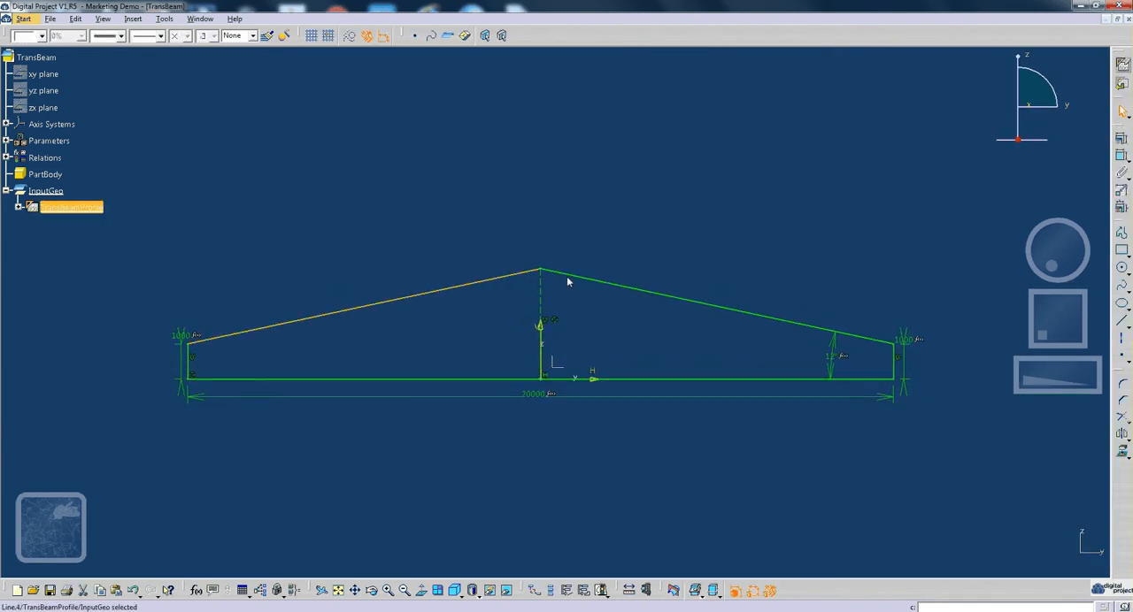
left_click(568, 275, "ctrl")
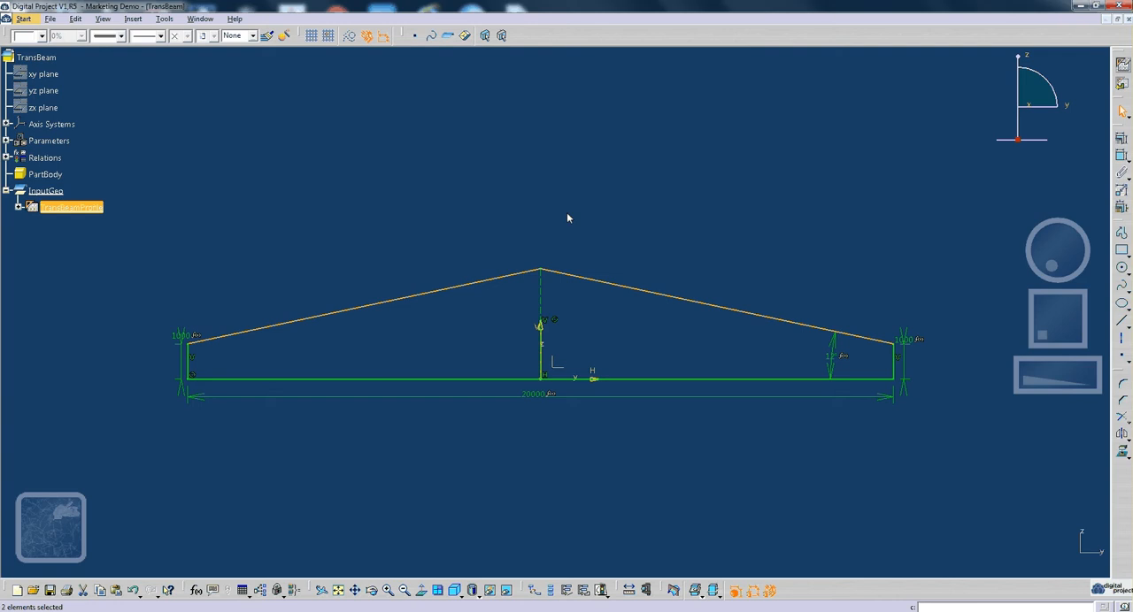
left_click(589, 593)
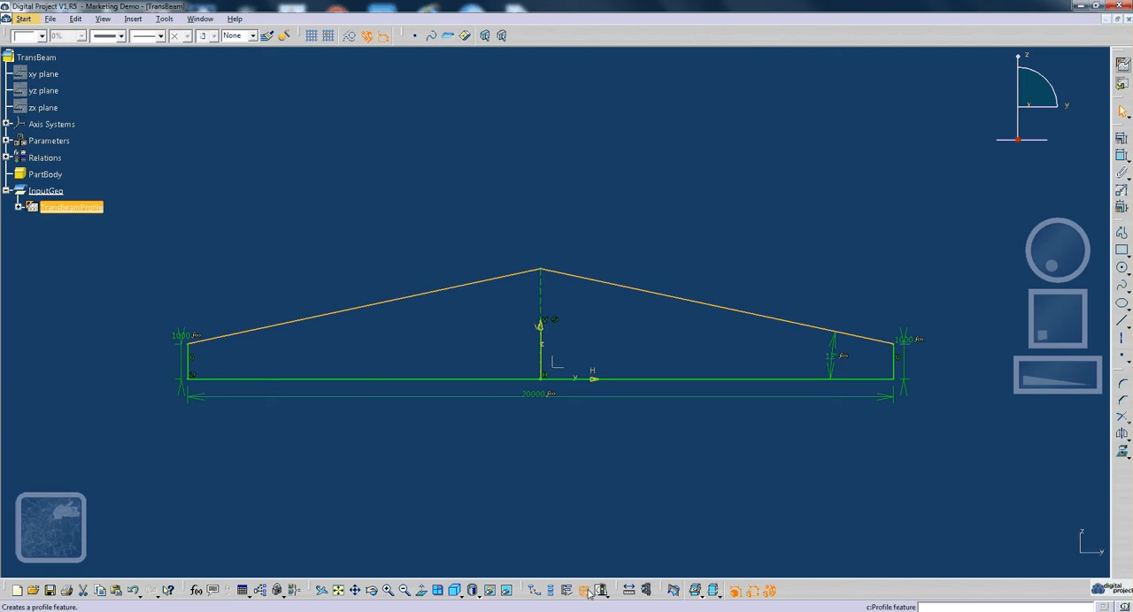
left_click(889, 213)
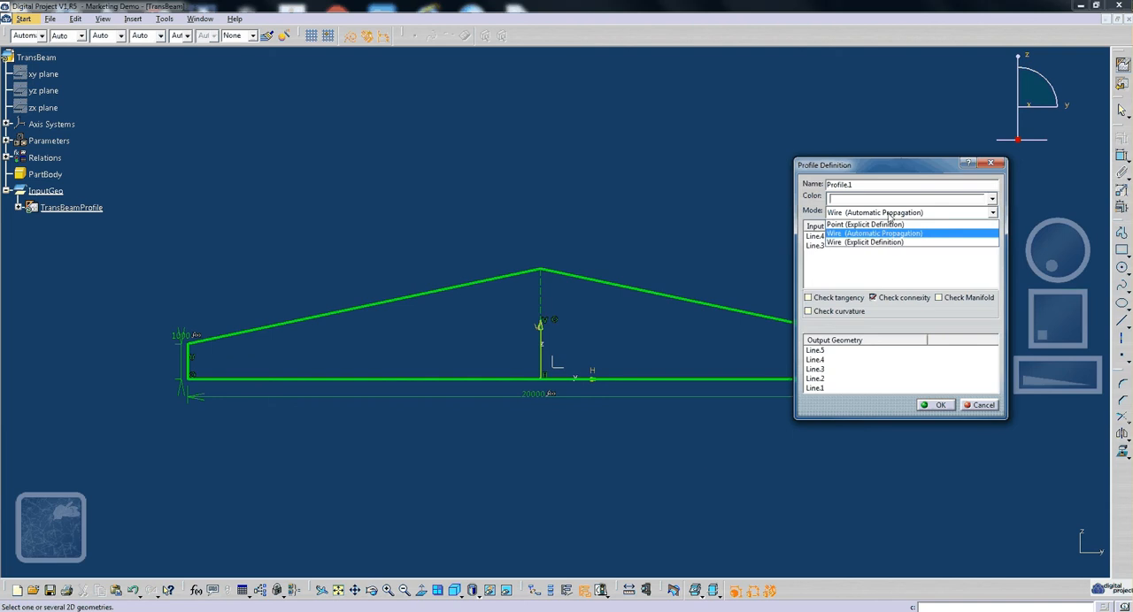
left_click(862, 243)
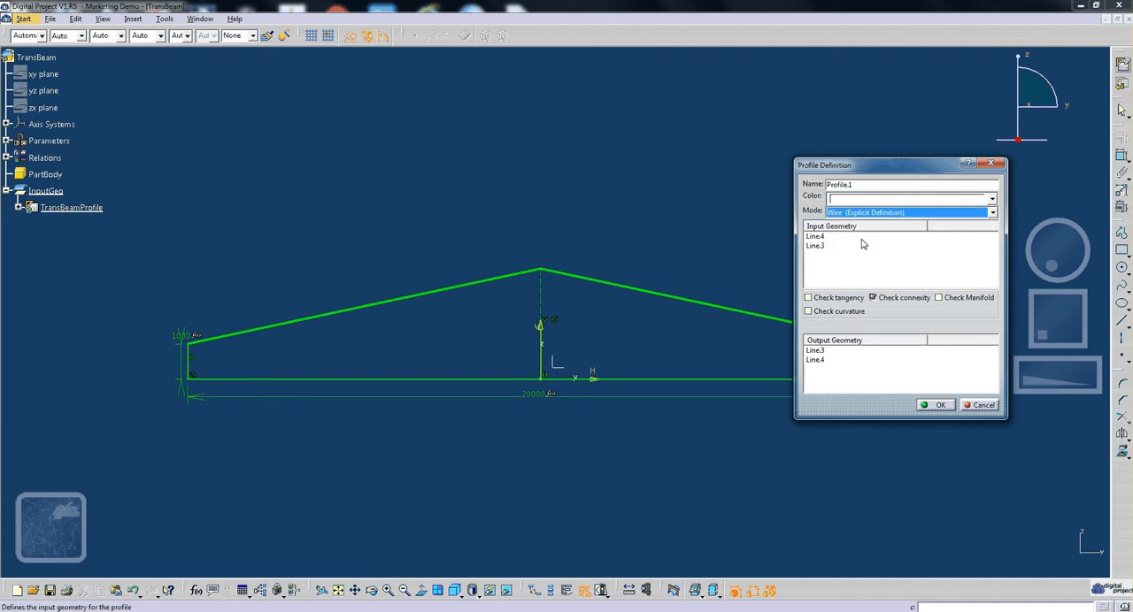
left_click(929, 406)
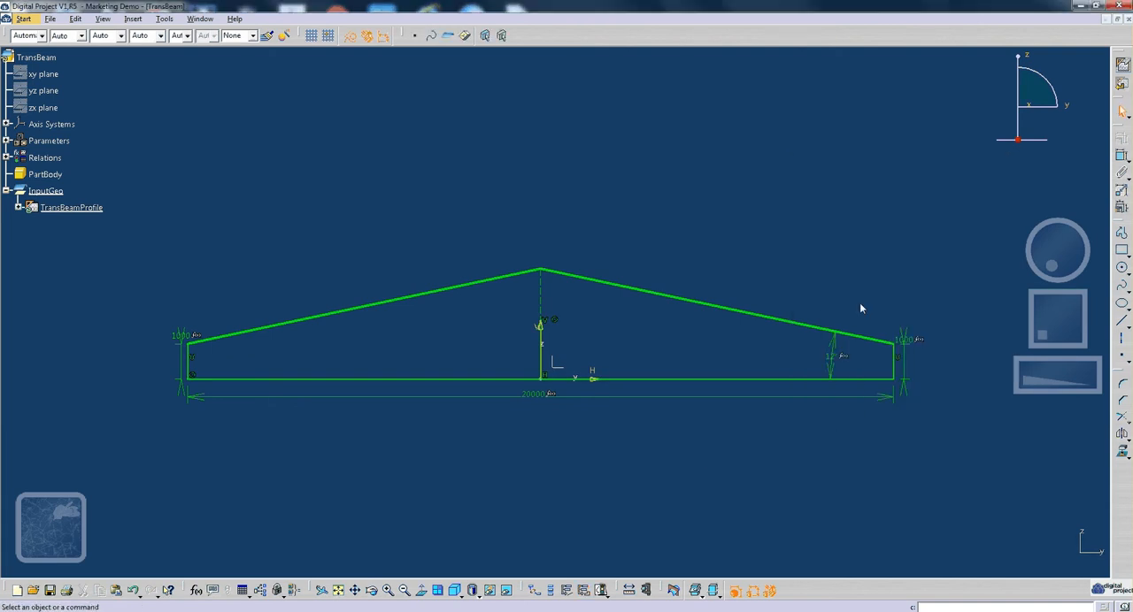
- Create output features from the two vertical end edges and the base, and list the sketch's outputs in the tree
left_click(188, 364)
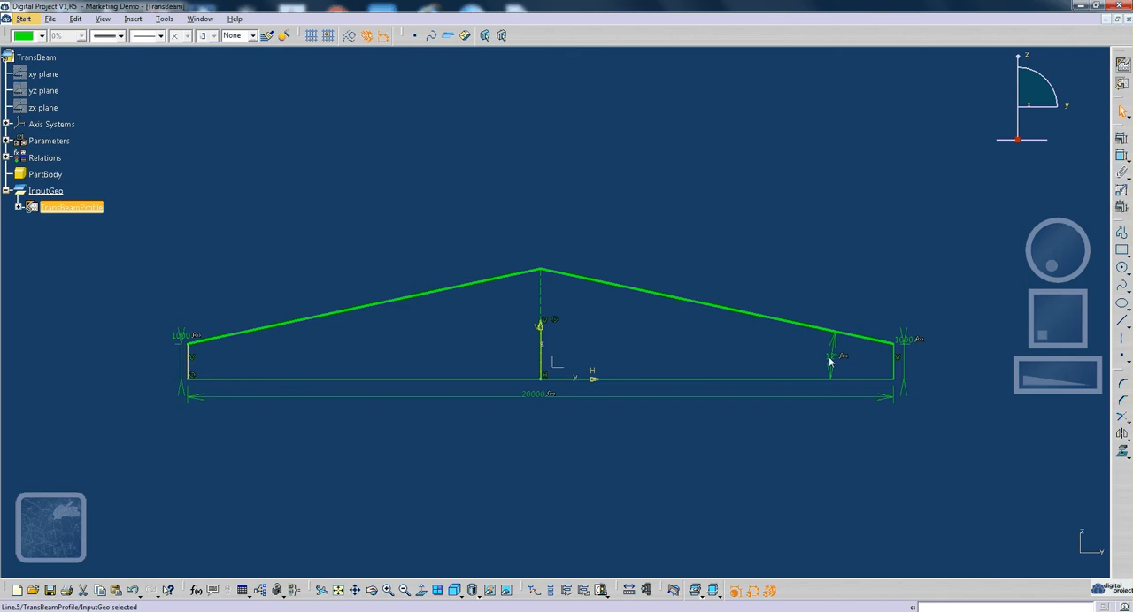
left_click(894, 363, "ctrl")
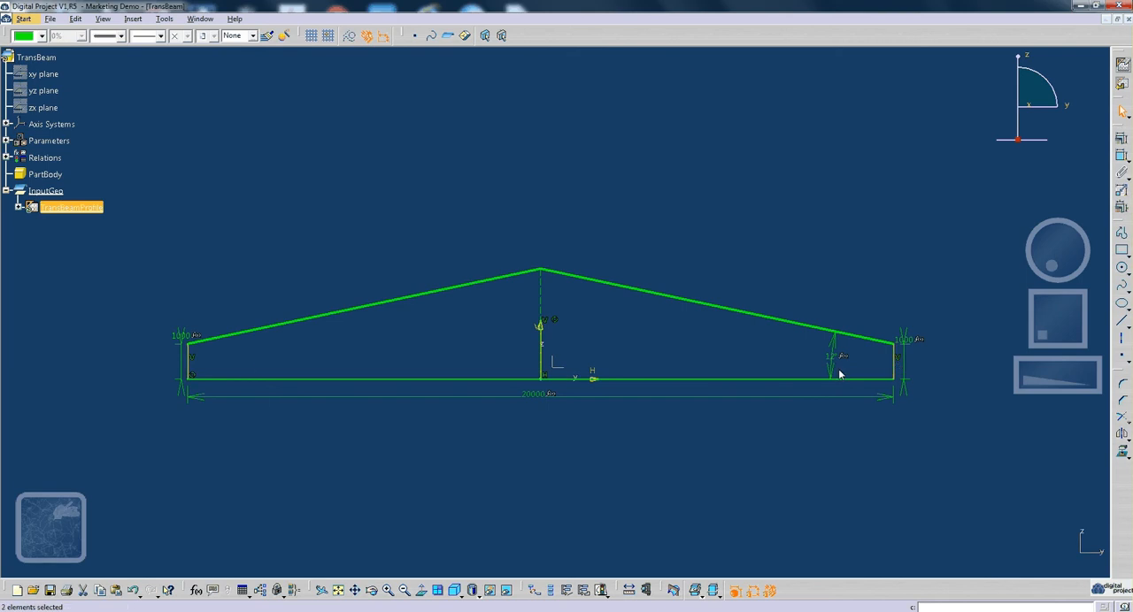
left_click(733, 379, "ctrl")
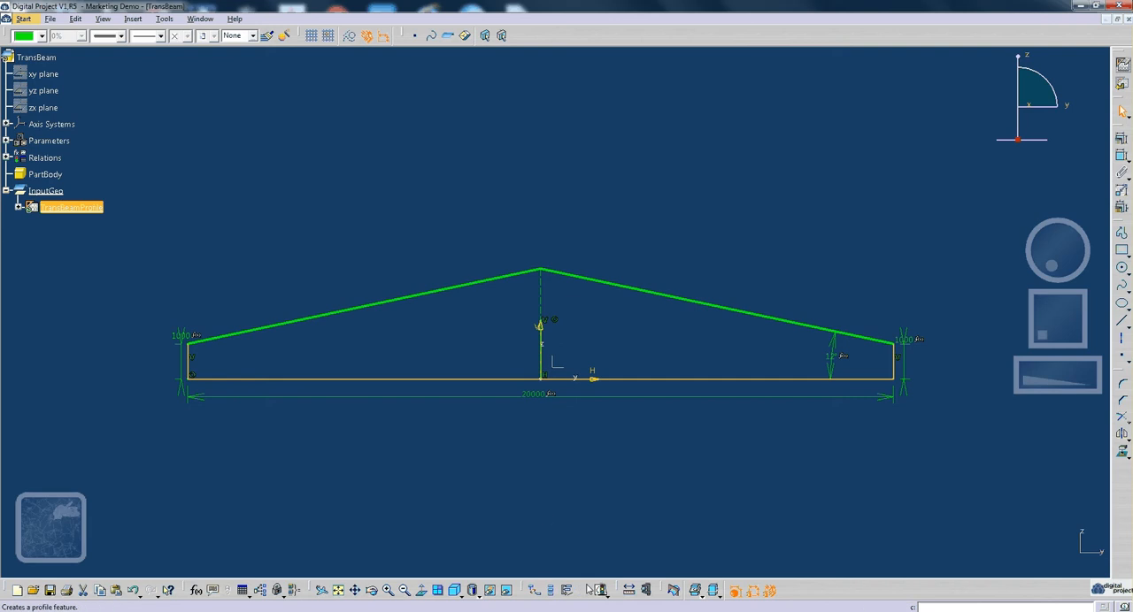
left_click(568, 592)
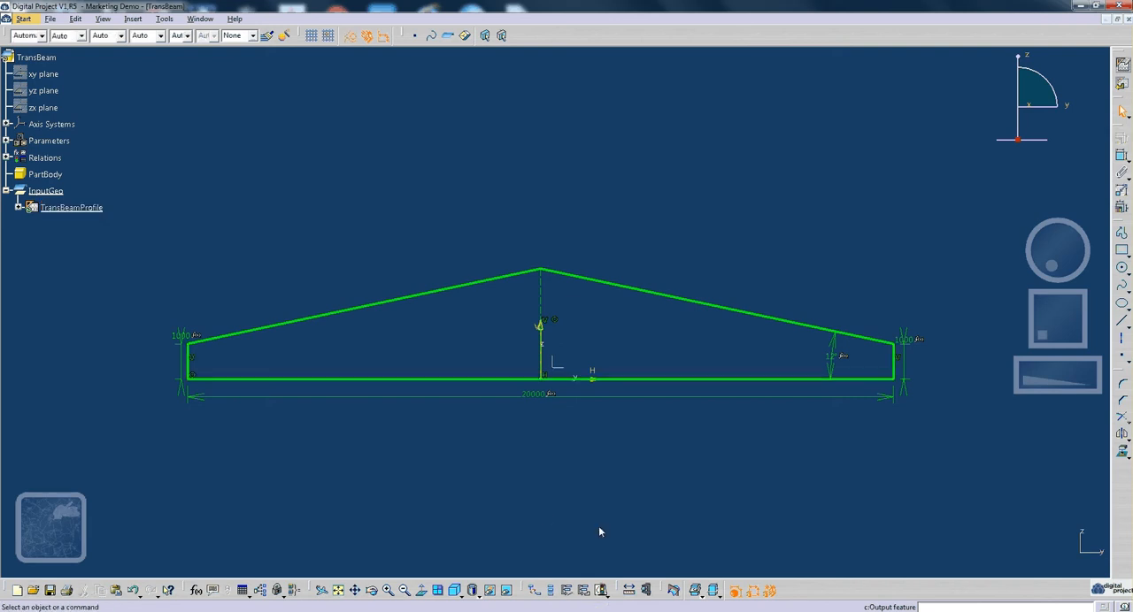
left_click(19, 208)
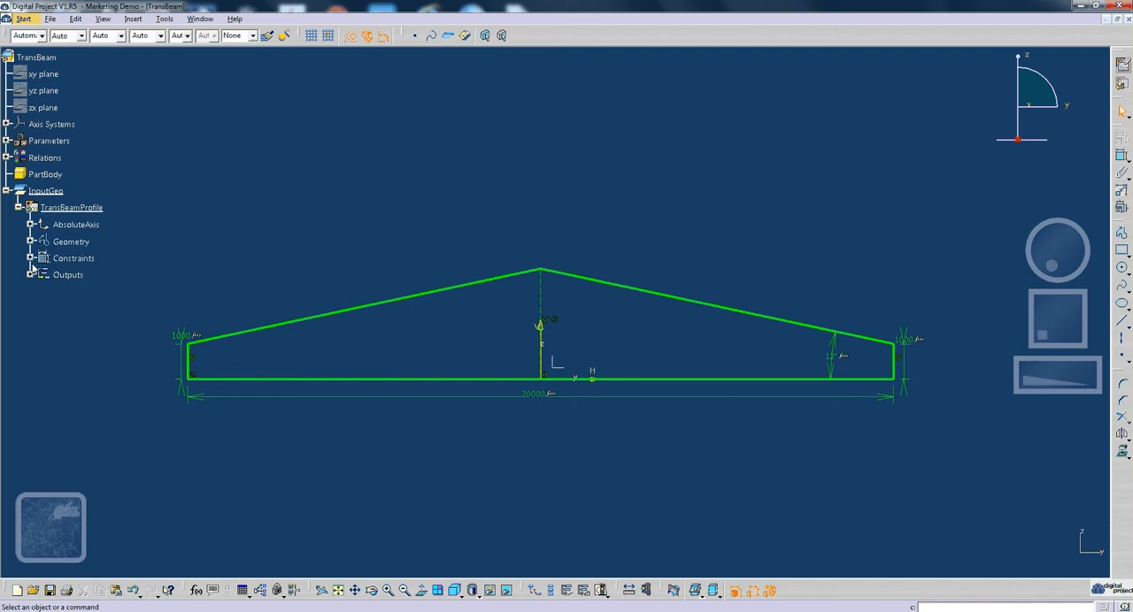
left_click(30, 275)
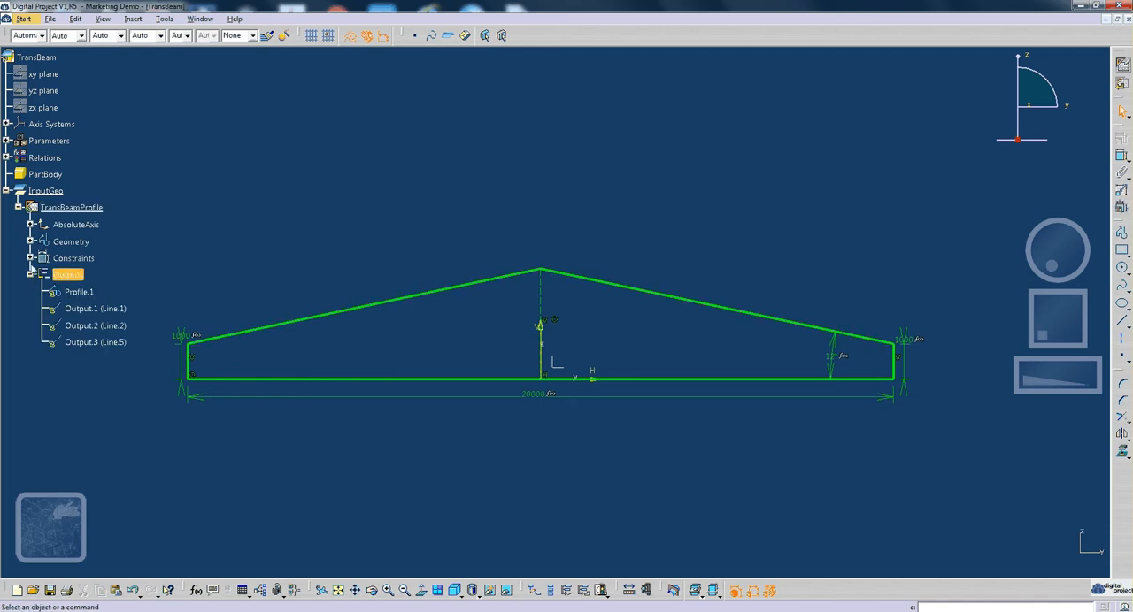
- Exit the TransBeamProfile sketch and collapse its branch in the tree
left_click(1121, 84)
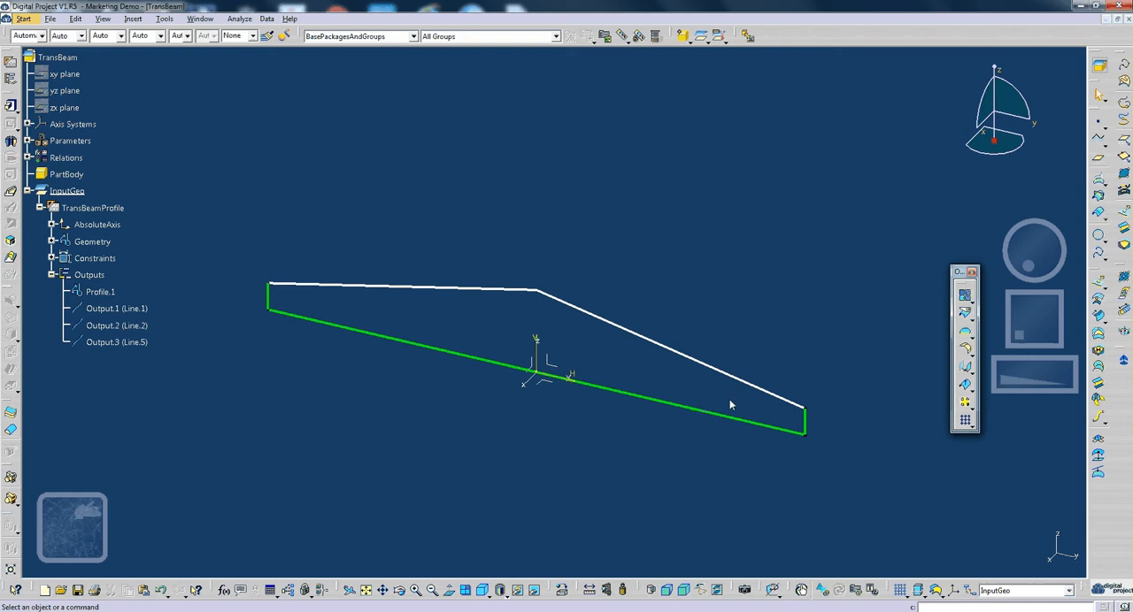
middle_click_drag(647, 380, 627, 346)
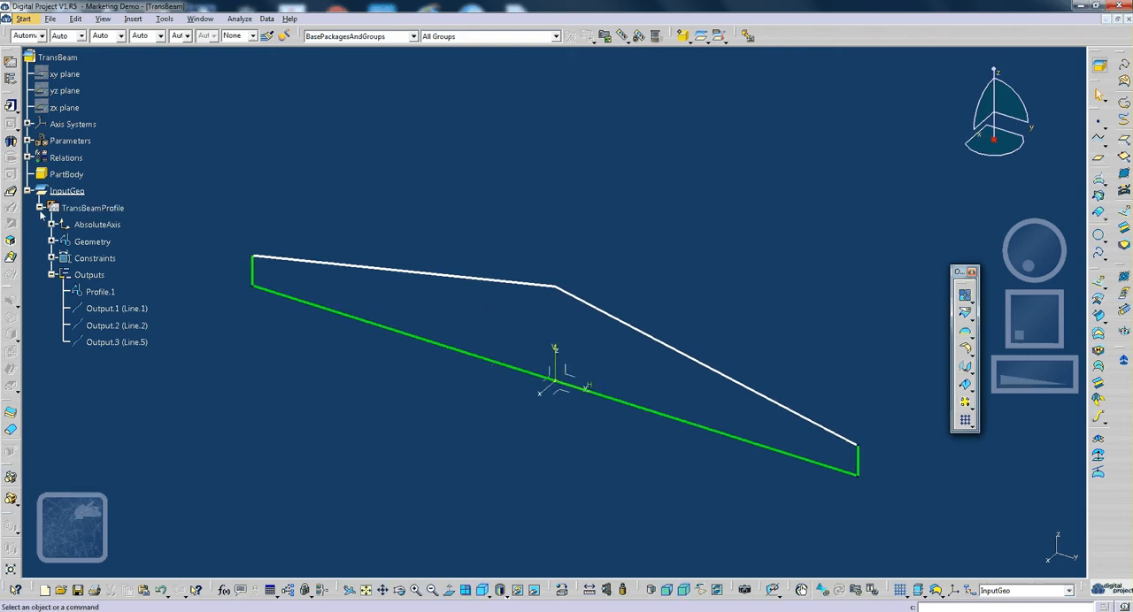
left_click(40, 208)
- Create a positioned sketch under InputGeo on the absolute axis system's XY plane, with its origin set to Part origin
left_click(11, 63)
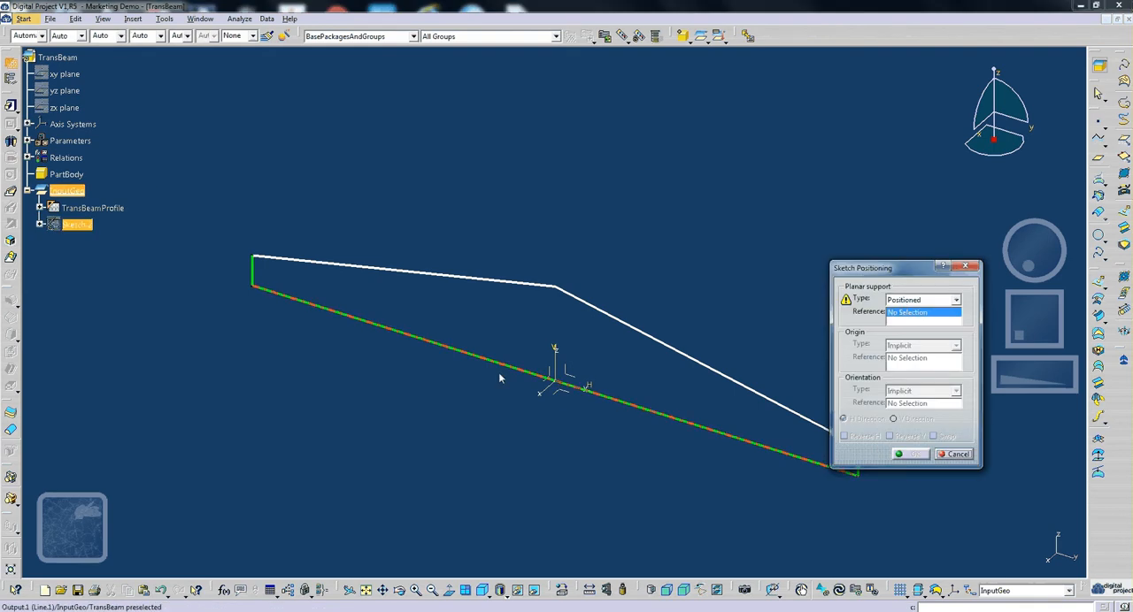
left_click(555, 354)
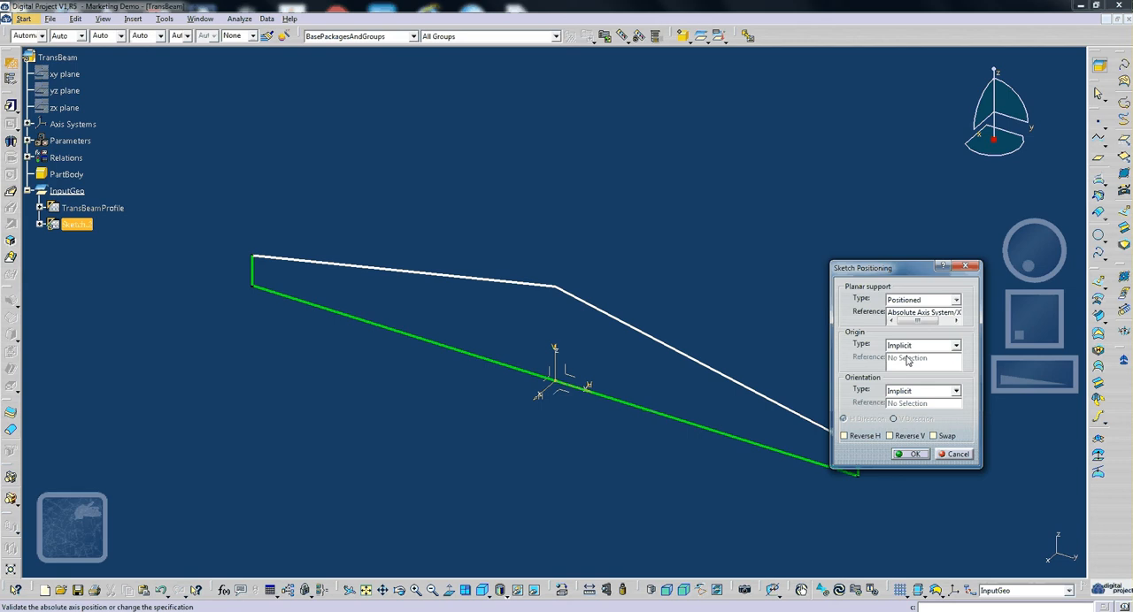
left_click(922, 346)
left_click(911, 369)
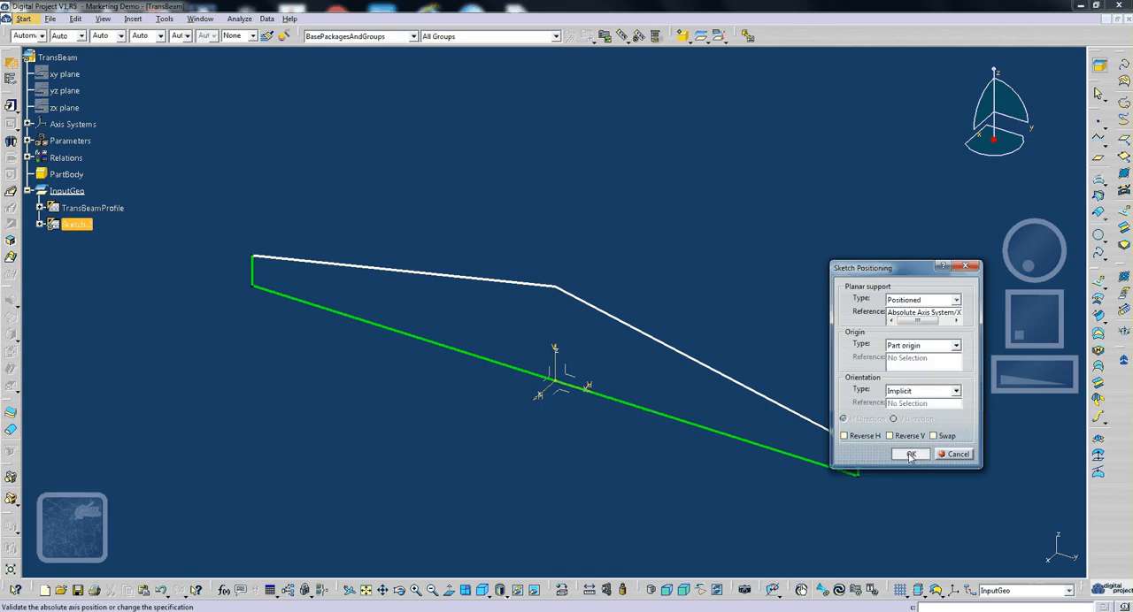
left_click(911, 455)
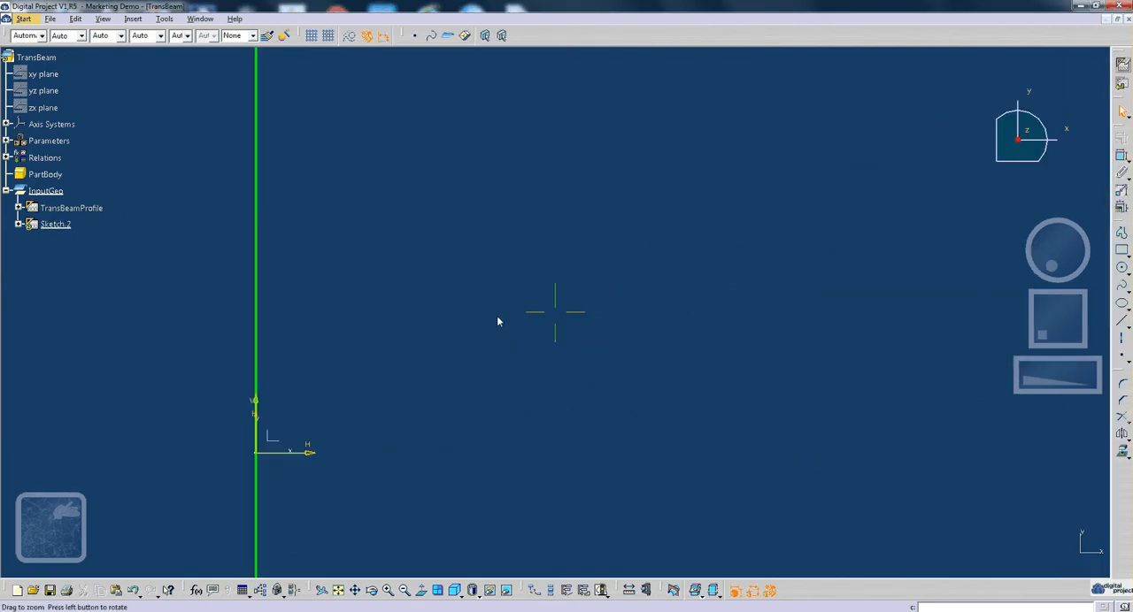
- Sketch an inverted T beside the V axis: a horizontal line about 10 mm long and a vertical line about 9 mm up from its midpoint
mouse_move(497, 321)
middle_mouse_down()
mouse_move(726, 208)
mouse_move(588, 294)
mouse_move(600, 187)
middle_mouse_up()
mouse_move(399, 402)
middle_mouse_down()
mouse_move(804, 370)
mouse_move(395, 395)
mouse_move(610, 345)
mouse_move(716, 369)
mouse_move(518, 342)
mouse_move(585, 385)
mouse_move(570, 400)
middle_mouse_up()
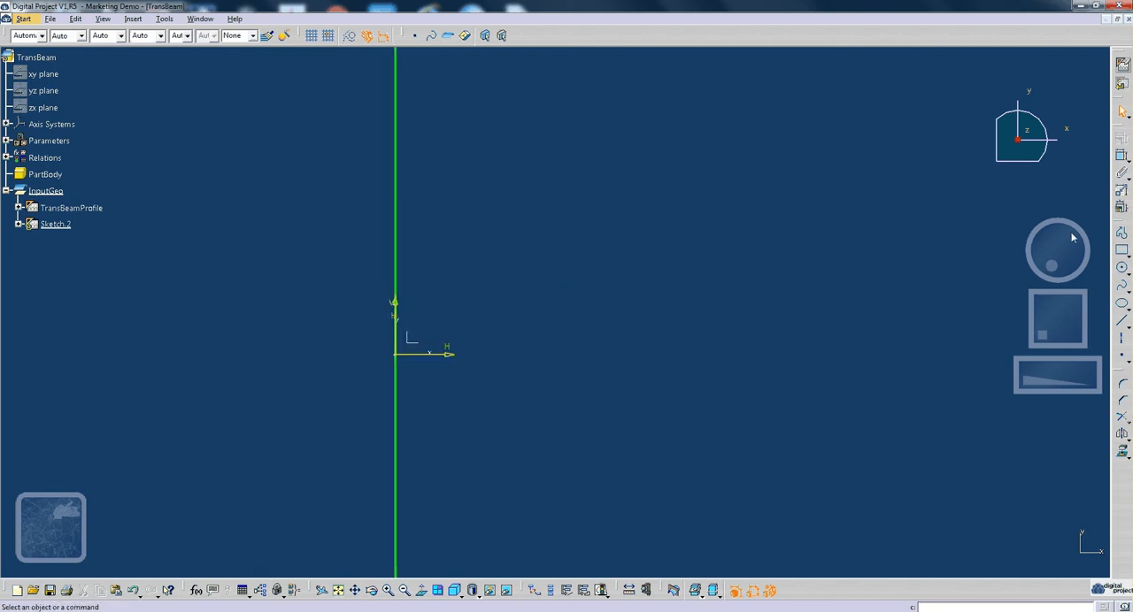
left_click(1121, 323)
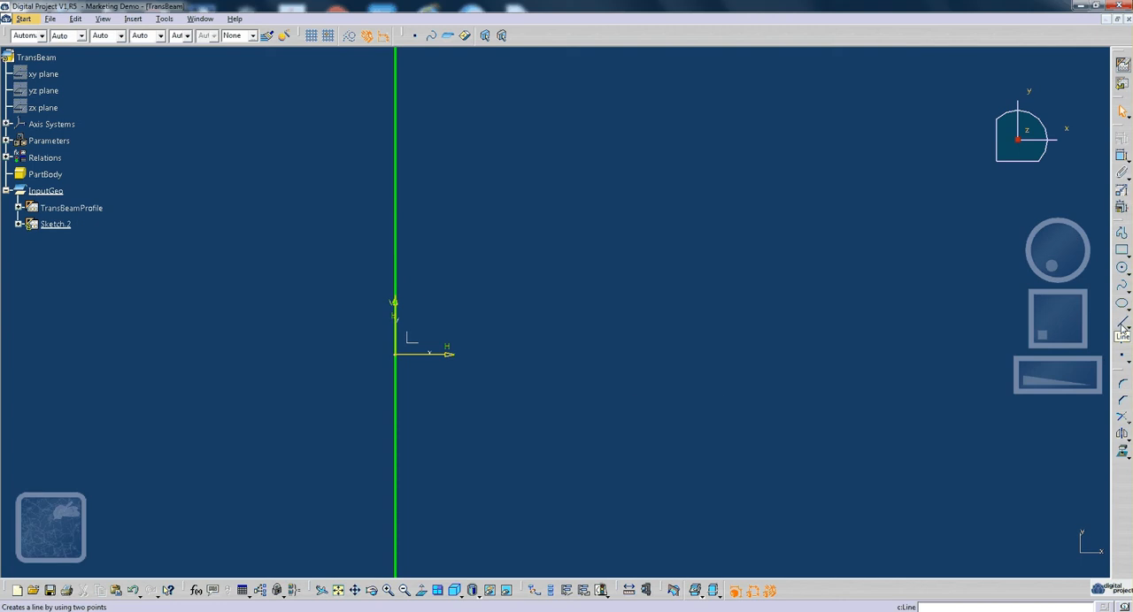
left_click(509, 369)
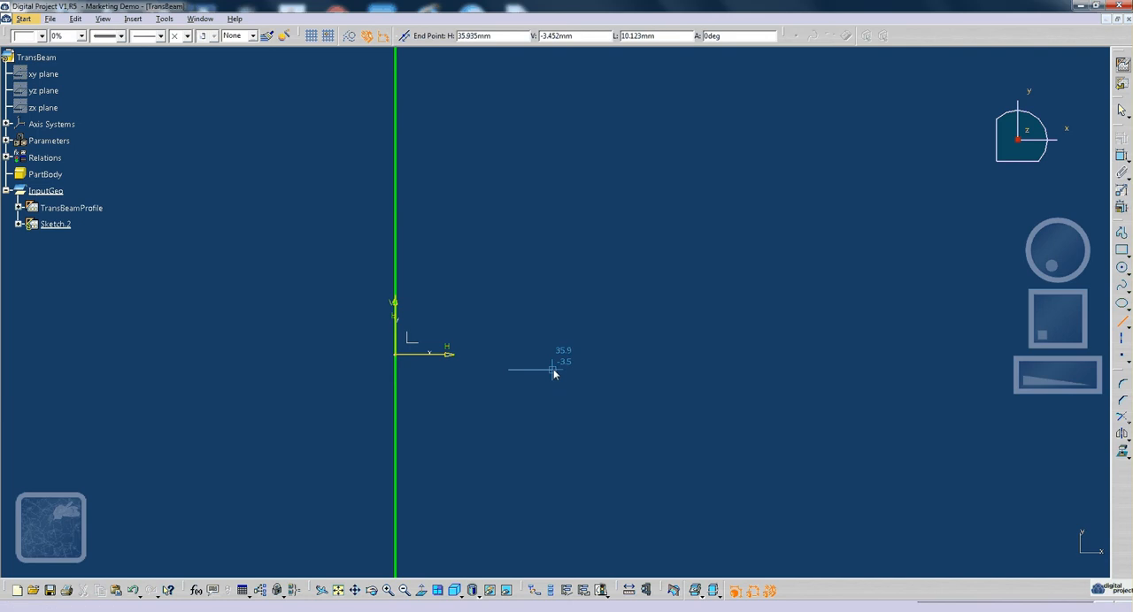
left_click(551, 369)
left_click(1122, 324)
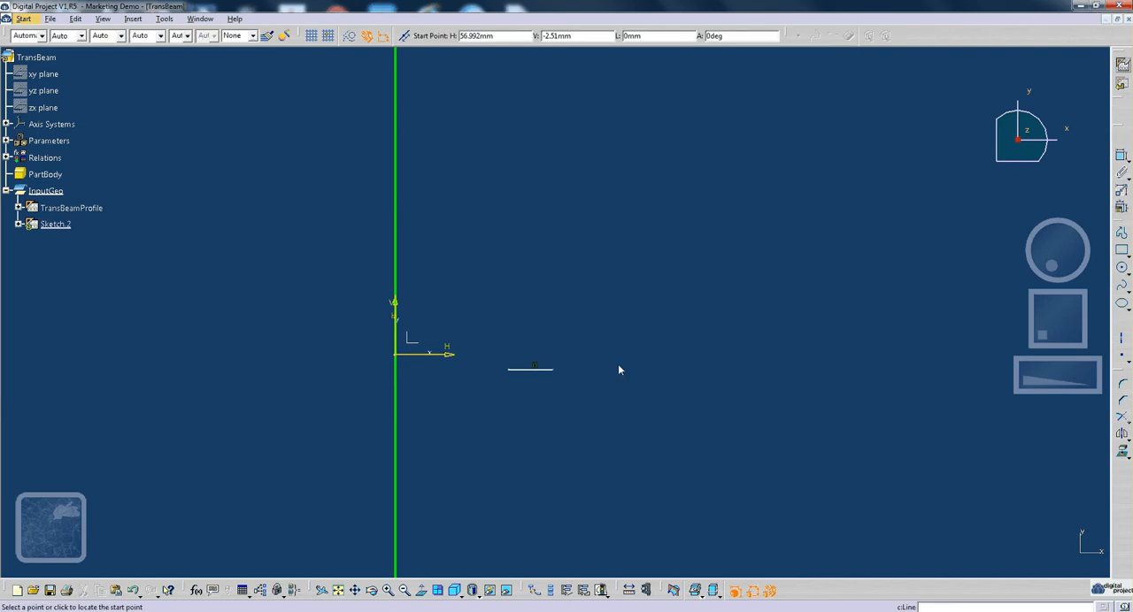
left_click(531, 369)
left_click(531, 328)
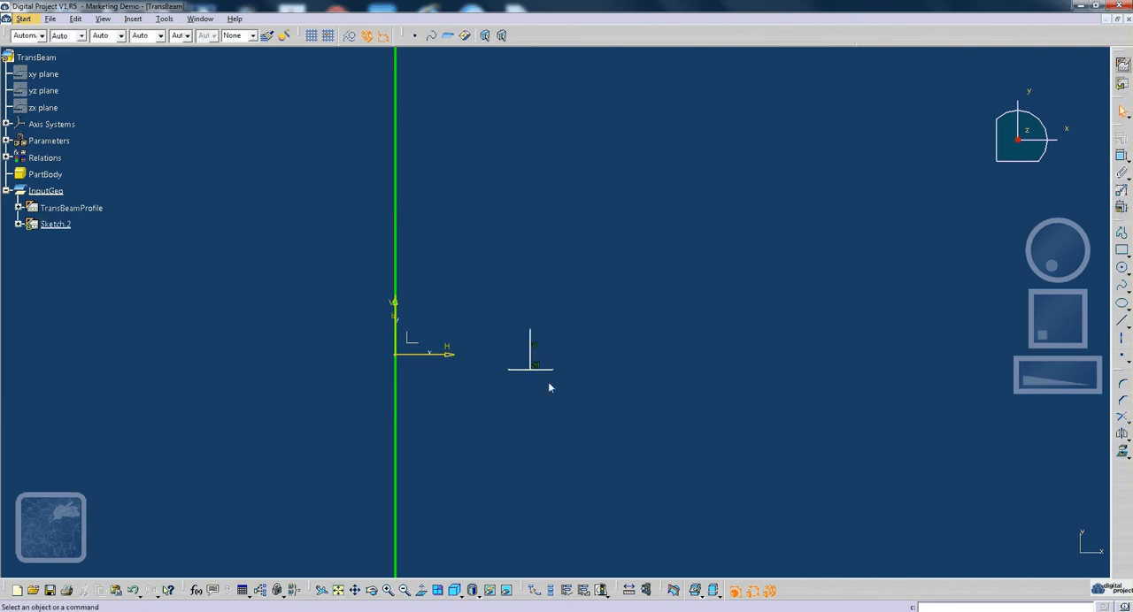
- Dimension the lengths of the T's horizontal and vertical lines
middle_click_drag(548, 383, 655, 363)
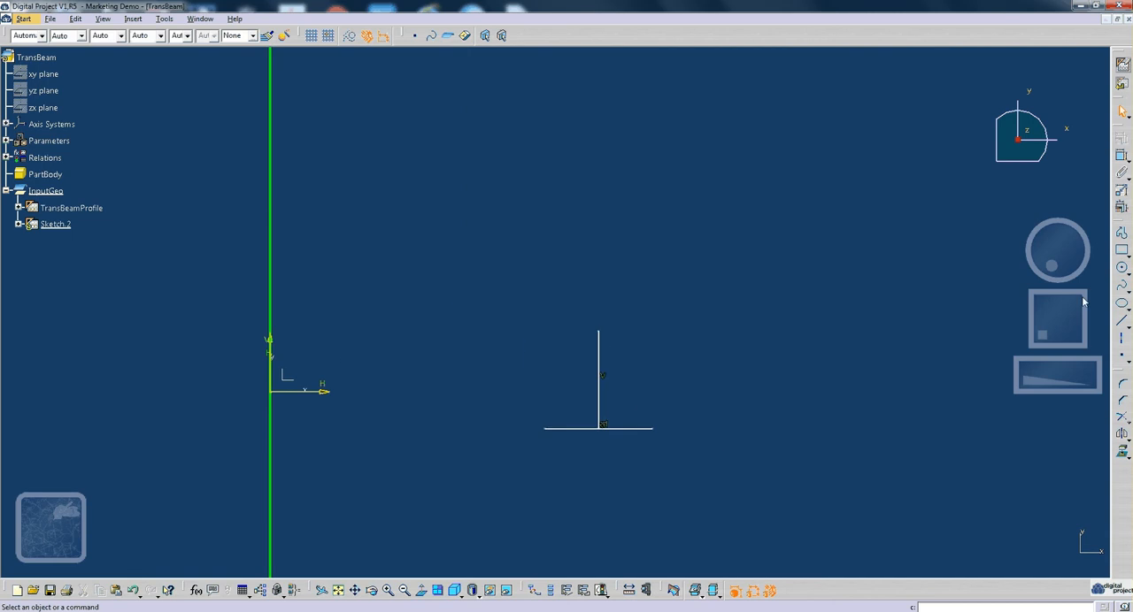
left_click(1123, 157)
left_click(630, 429)
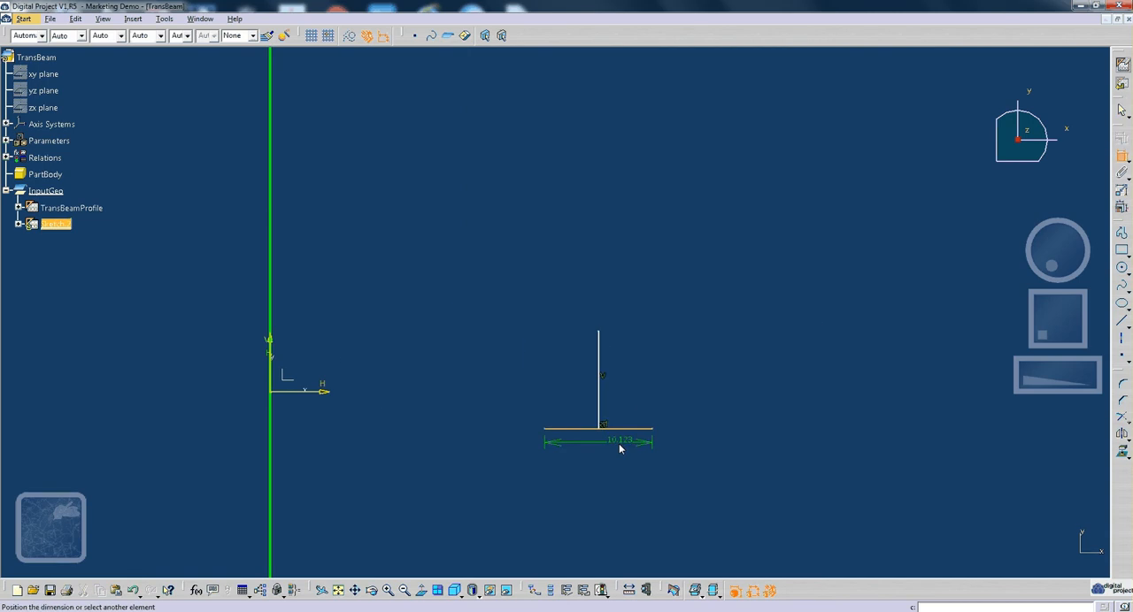
left_click(618, 444)
left_click(1122, 157)
left_click(599, 374)
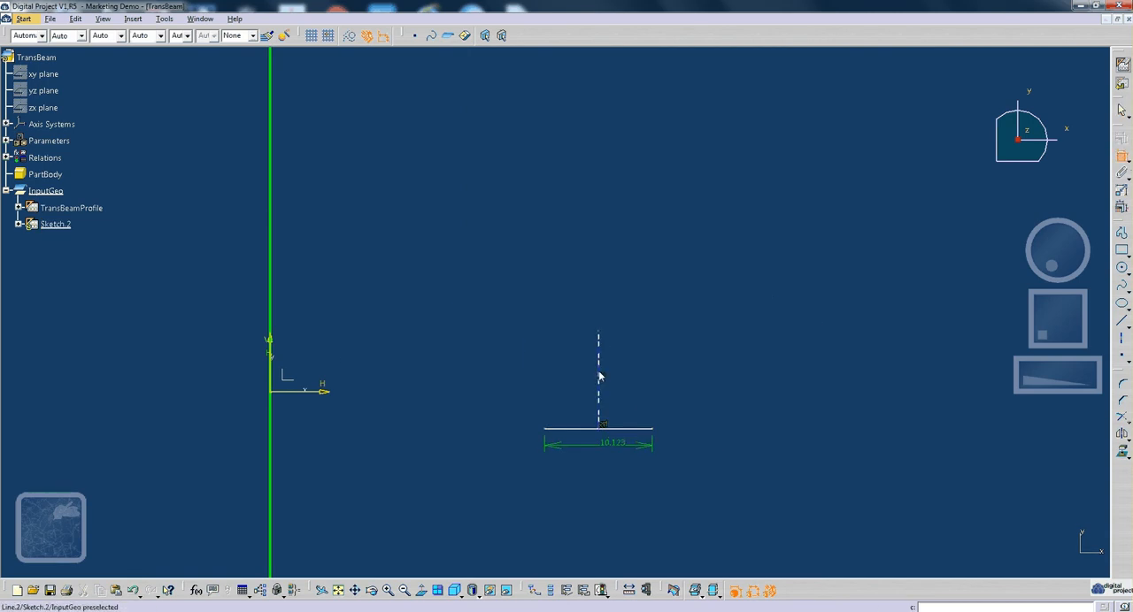
left_click(655, 303)
- Set the horizontal line's length to 200 mm and the vertical line's length to 300 mm
double_click(613, 449)
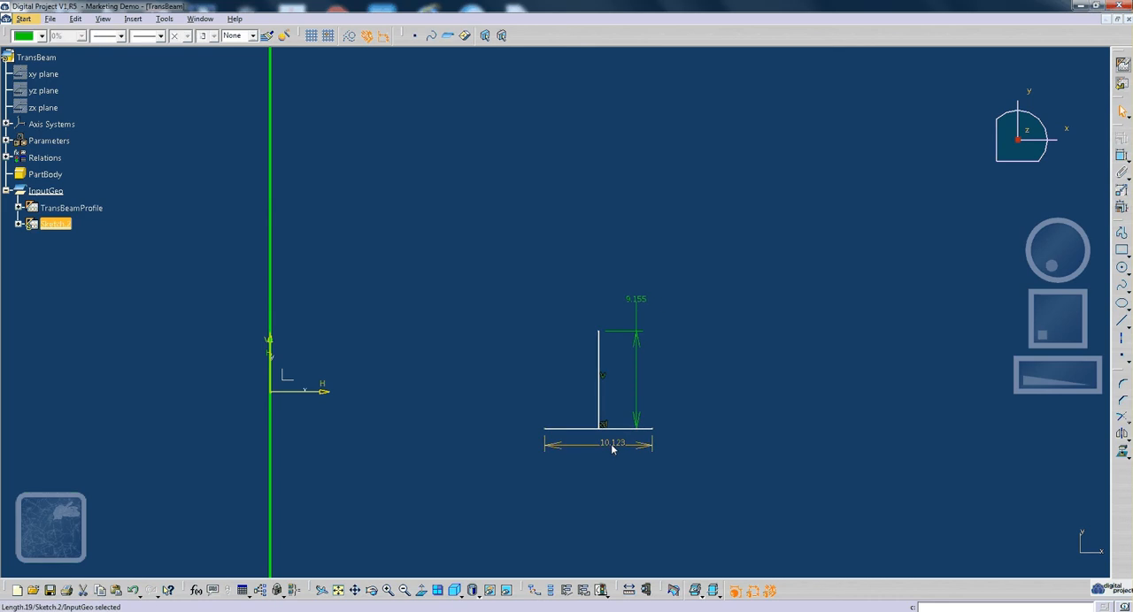
type("200mm")
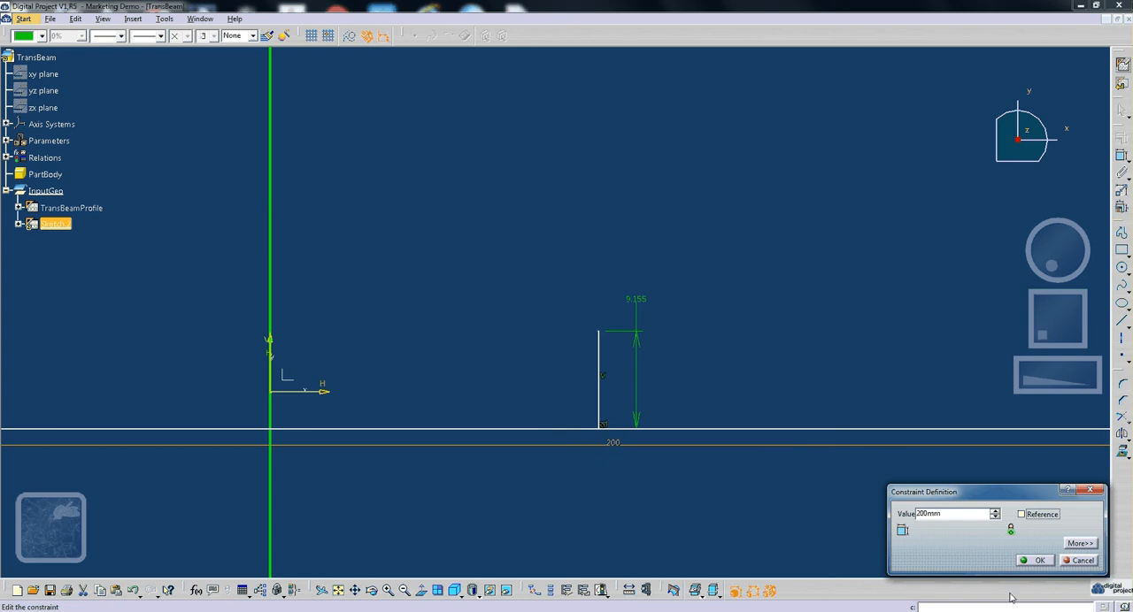
left_click(1033, 560)
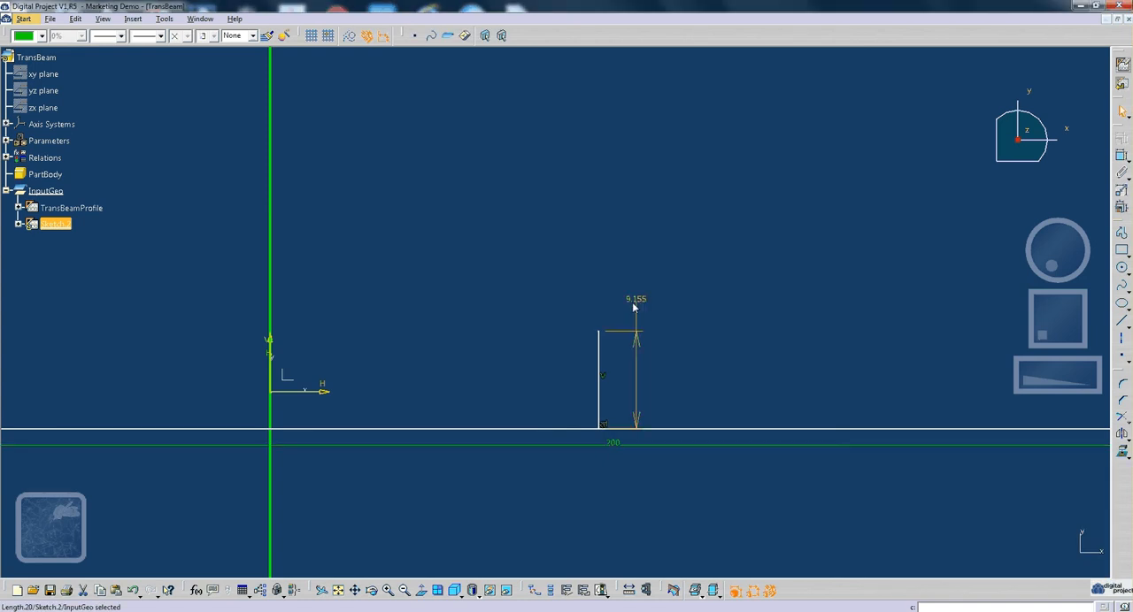
double_click(636, 301)
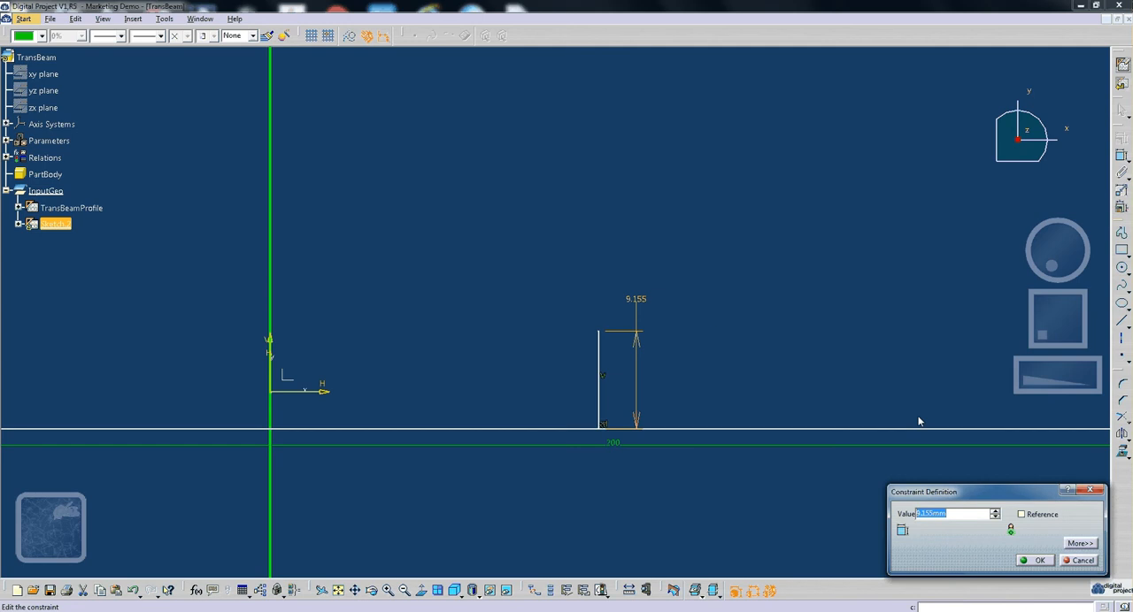
type("300")
key("Return")
- Move the T-section clear of the V axis and reposition its two length dimensions away from the lines
mouse_move(623, 230)
middle_mouse_down()
mouse_move(696, 349)
mouse_move(544, 171)
mouse_move(541, 192)
mouse_move(533, 120)
middle_mouse_up()
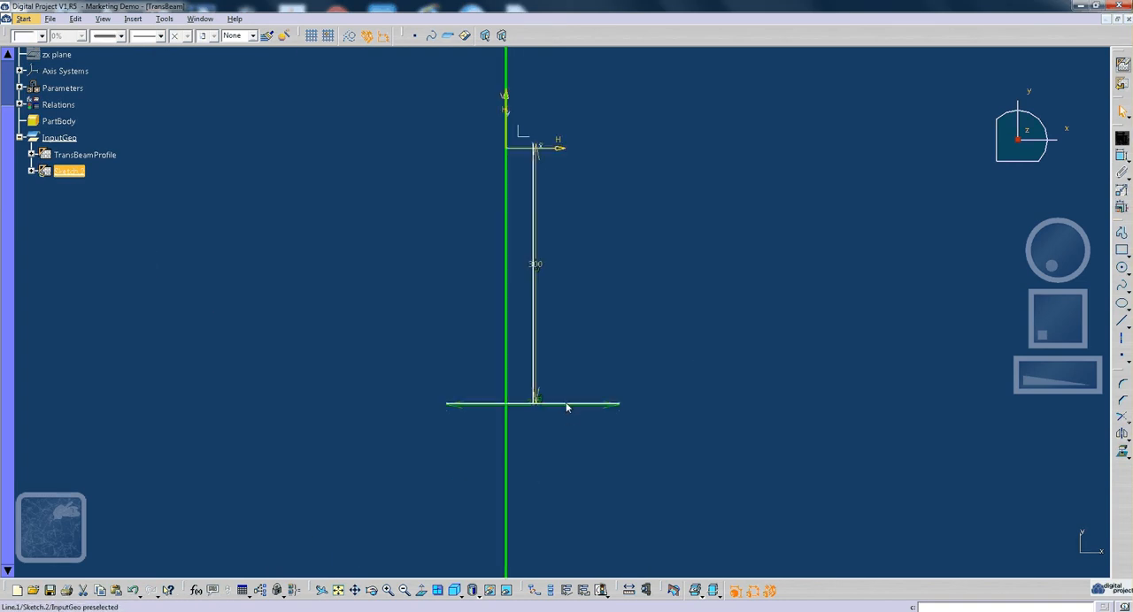
mouse_move(566, 404)
left_mouse_down()
mouse_move(672, 367)
mouse_move(640, 389)
mouse_move(639, 371)
left_mouse_up()
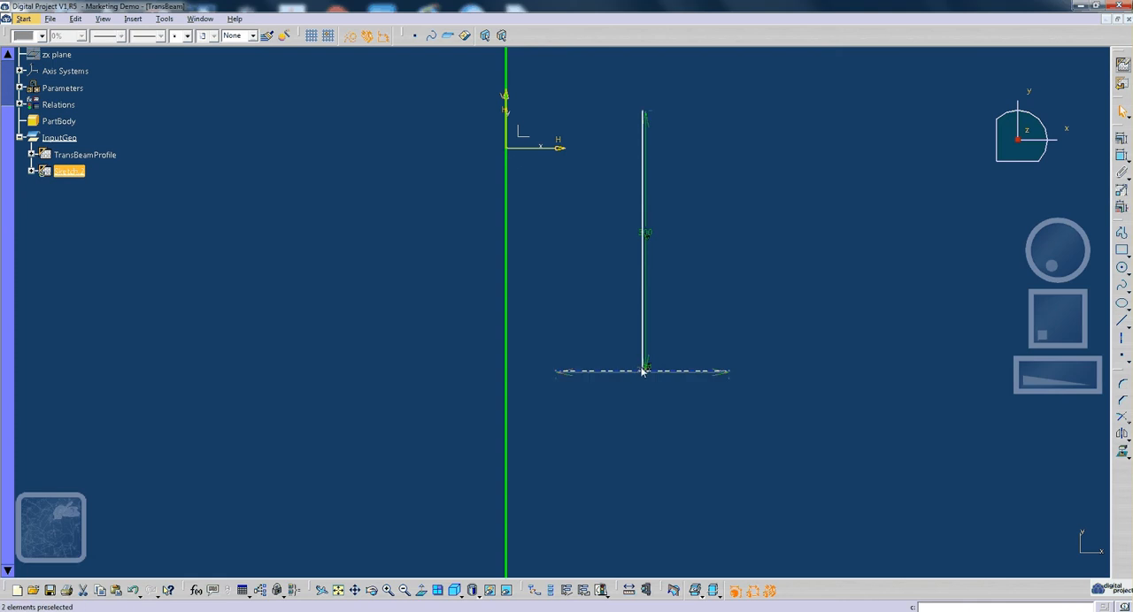
left_click(638, 372)
middle_click_drag(700, 380, 664, 204)
left_click(672, 329)
left_click_drag(623, 347, 623, 425)
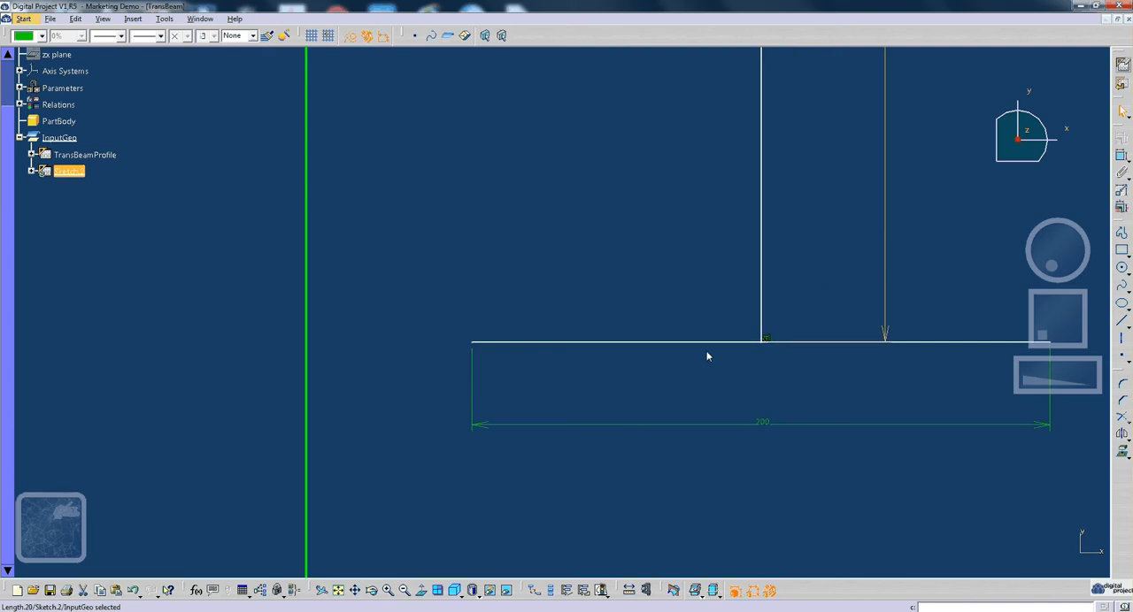
mouse_move(706, 354)
middle_mouse_down()
mouse_move(697, 278)
mouse_move(718, 338)
mouse_move(708, 319)
middle_mouse_up()
left_click(708, 320)
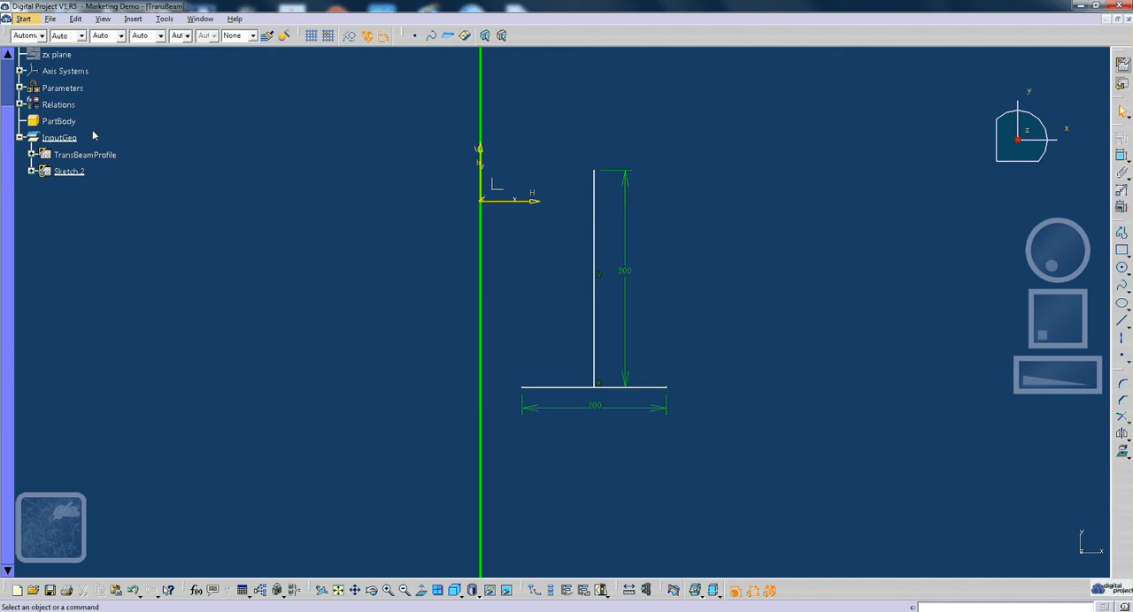
- Create a single-value Length parameter named TSec.Width with a value of 200 mm
left_click(164, 19)
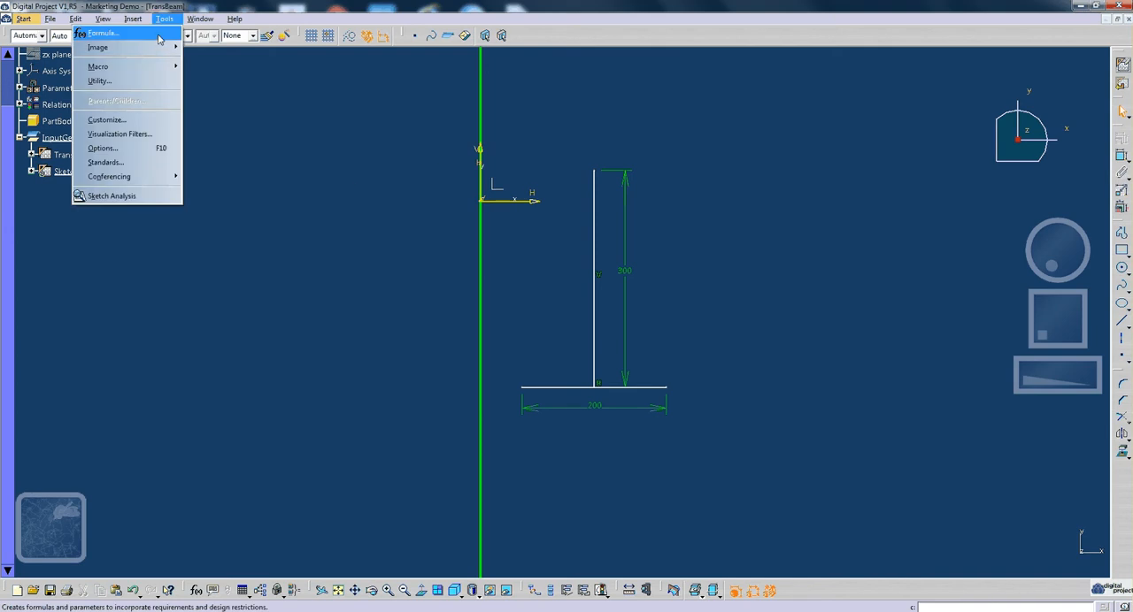
left_click(158, 36)
left_click(447, 301)
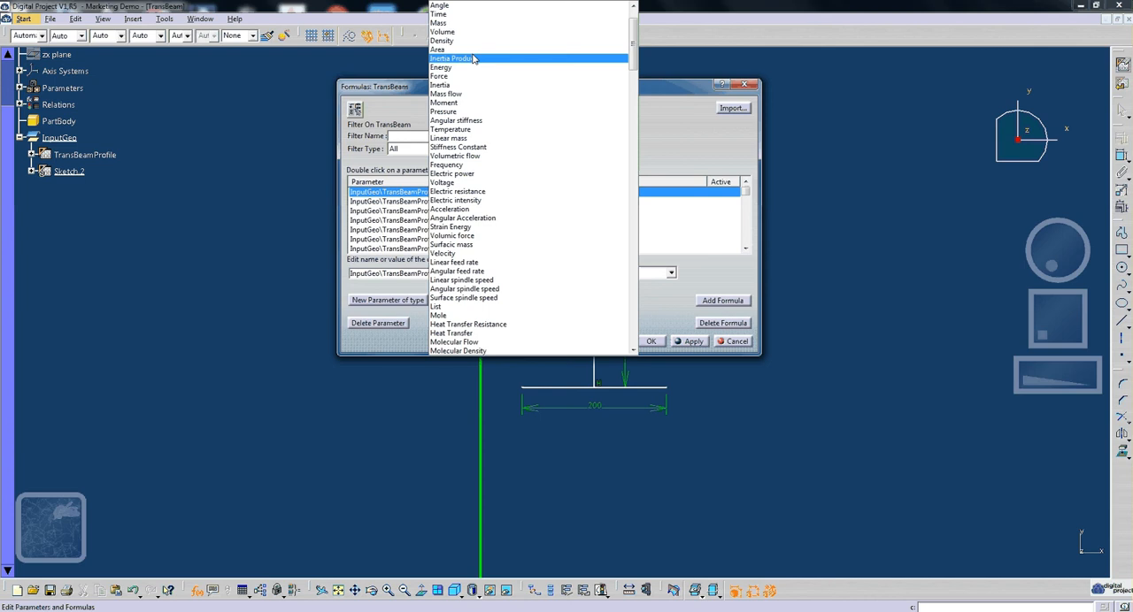
scroll(464, 13, "up", 2)
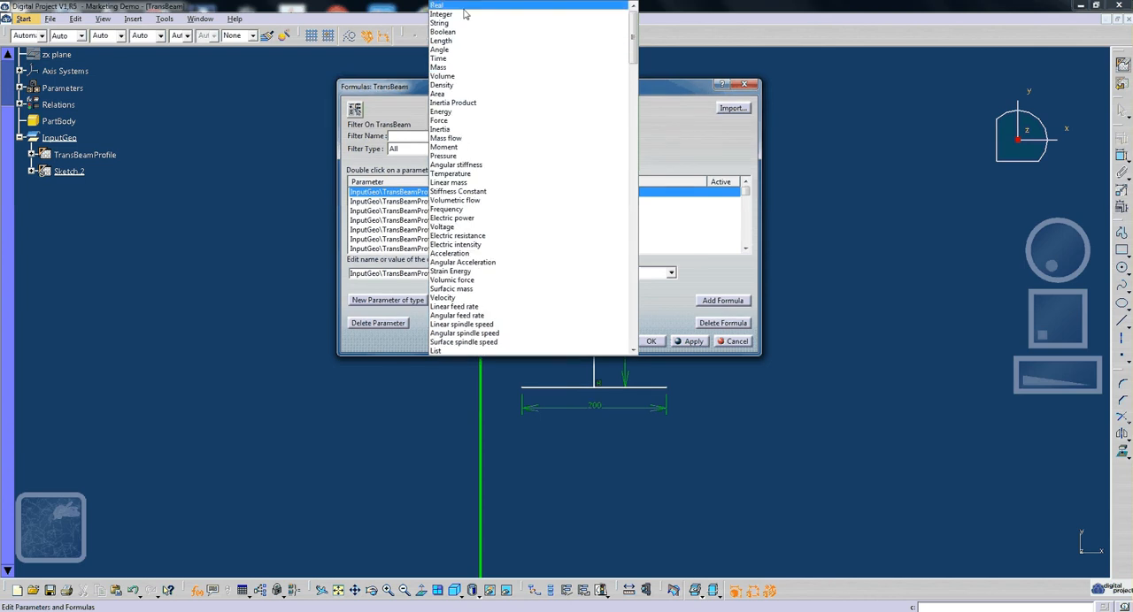
left_click(462, 41)
left_click(403, 300)
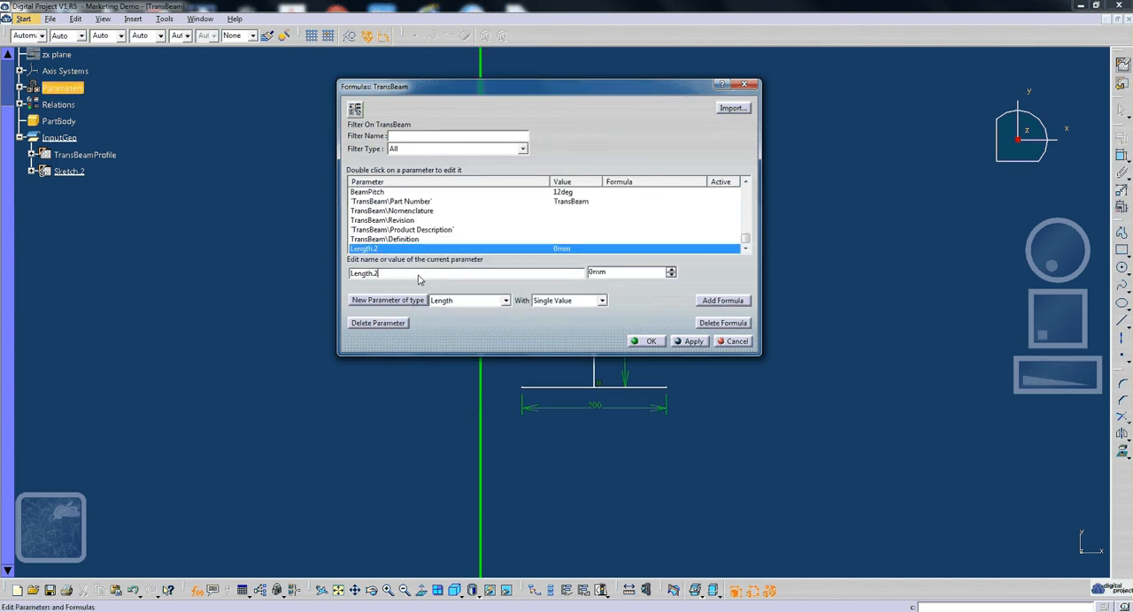
double_click(419, 280)
type("TSec")
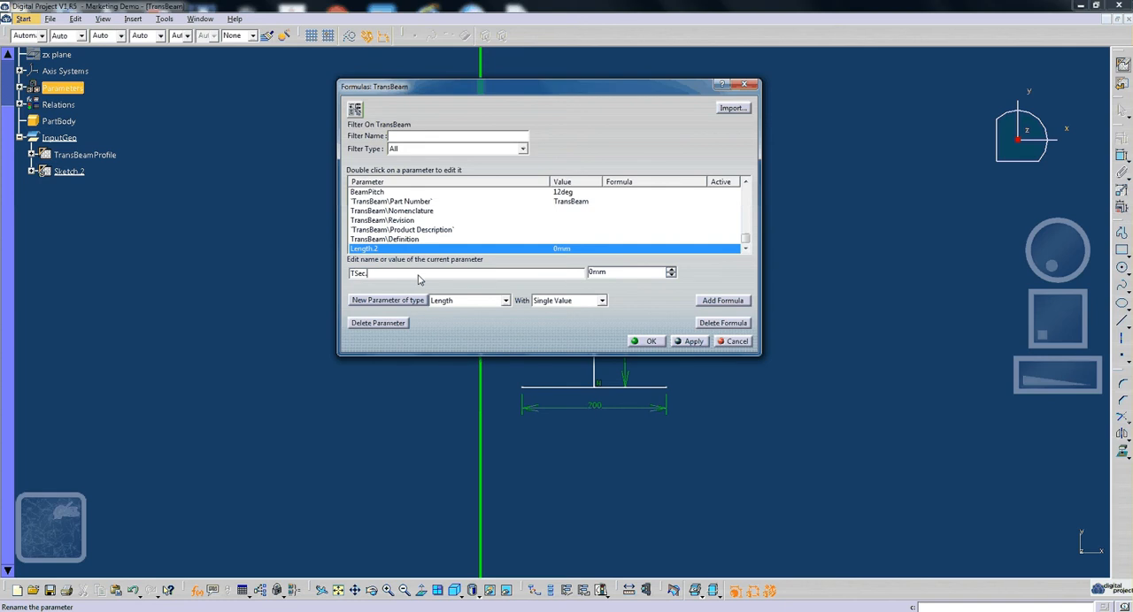
type(".Width")
left_click(607, 274)
type("200")
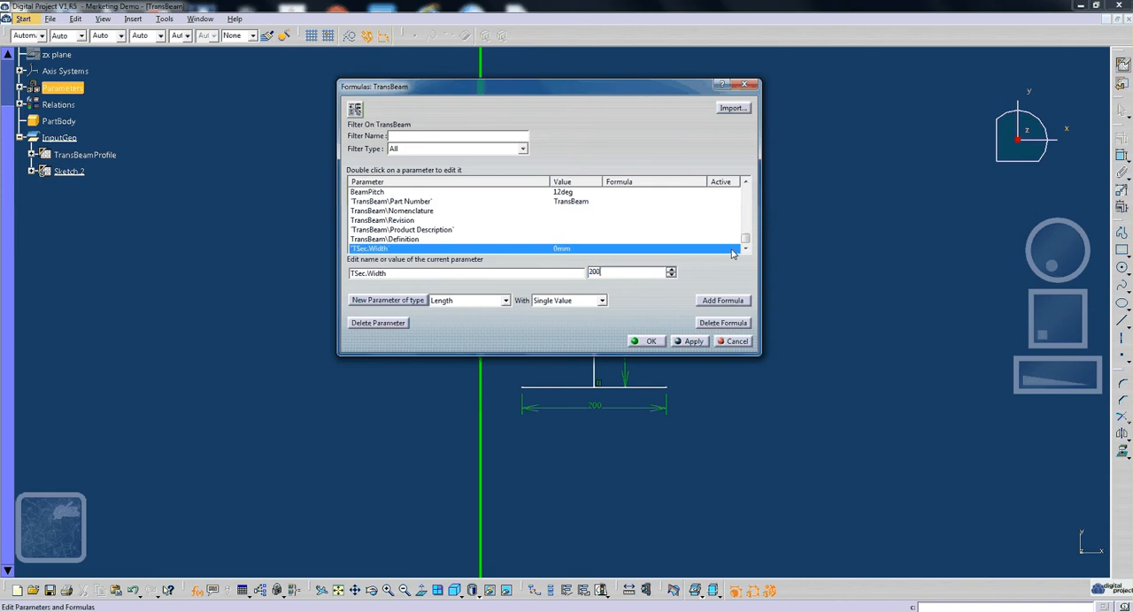
key("Return")
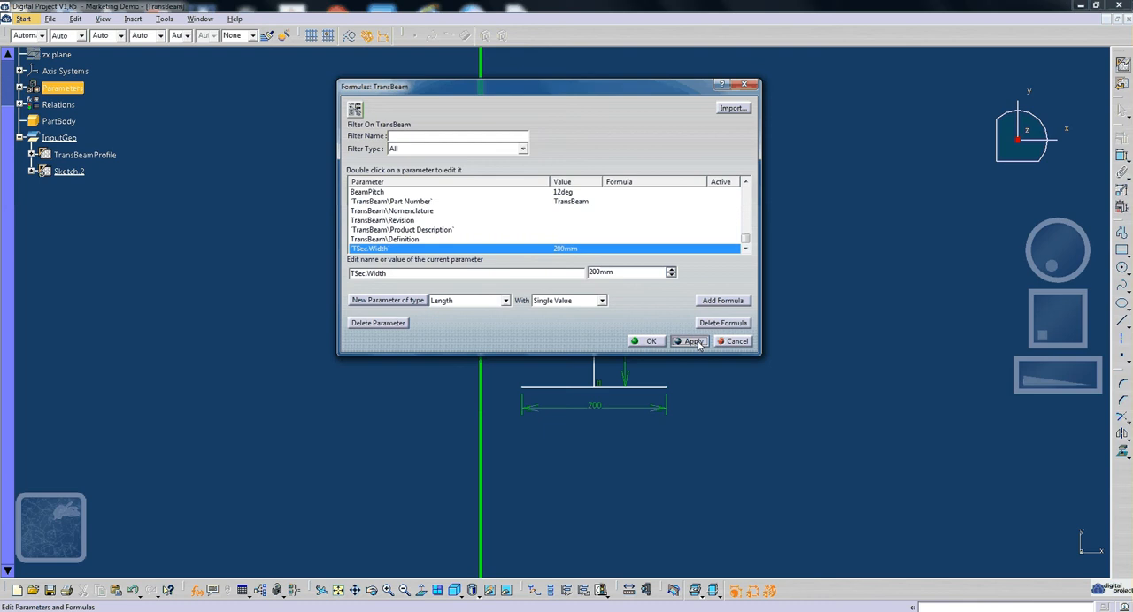
- Add a second Length parameter named TSec.Height with a value of 300 mm and accept the parameter edits
left_click(387, 300)
type("T")
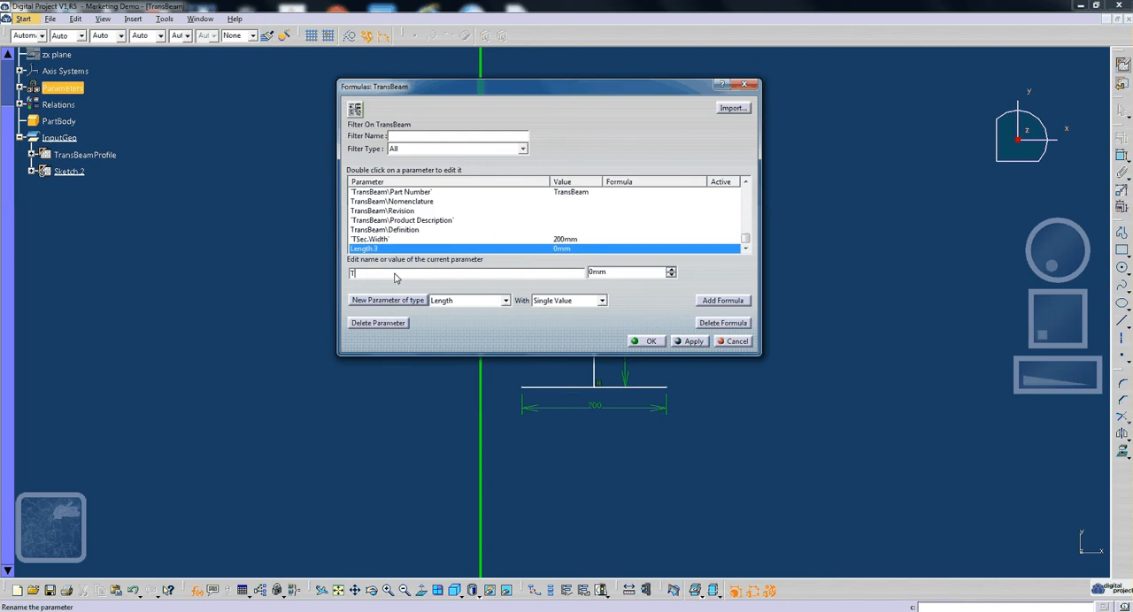
type("Sec.Height")
double_click(600, 273)
type("300")
key("Return")
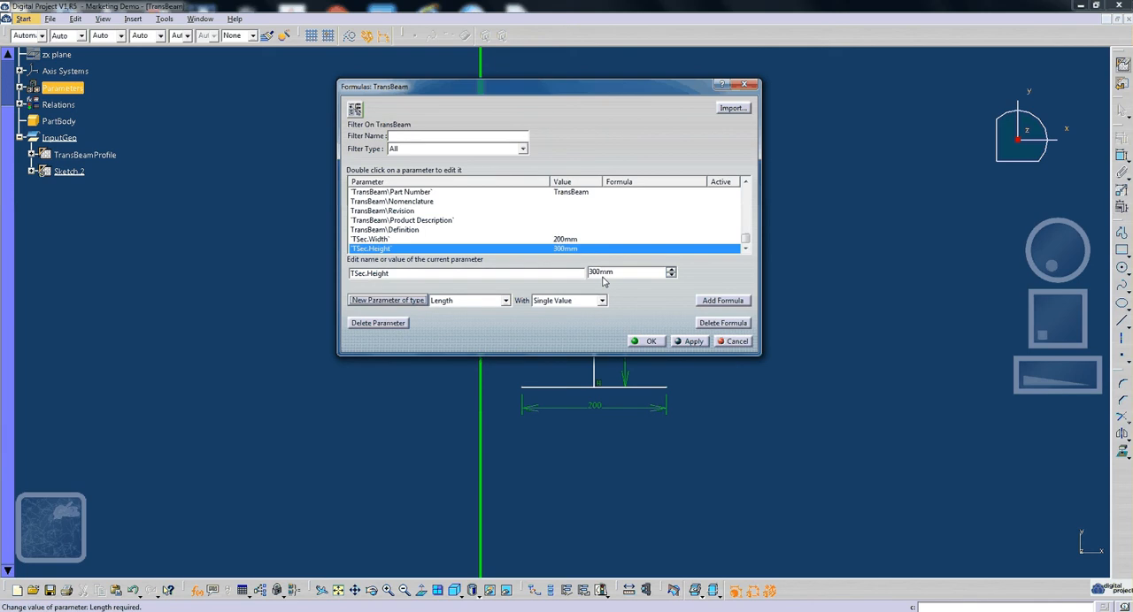
left_click(651, 342)
- Drive the horizontal line's length constraint with a formula that references the TSec.Width parameter
double_click(599, 406)
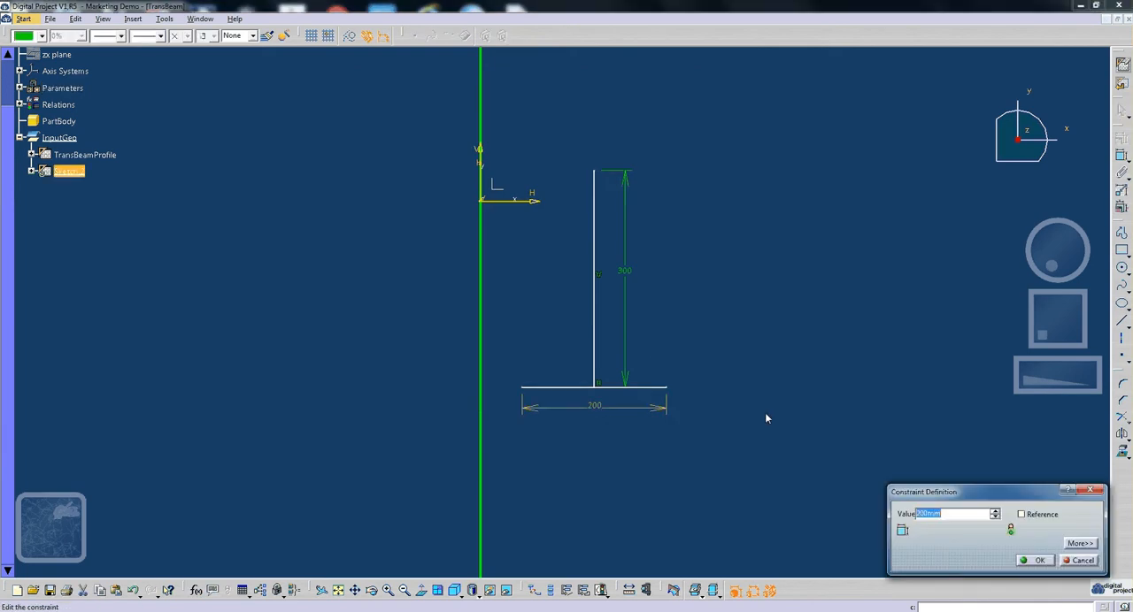
right_click(951, 515)
left_click(982, 375)
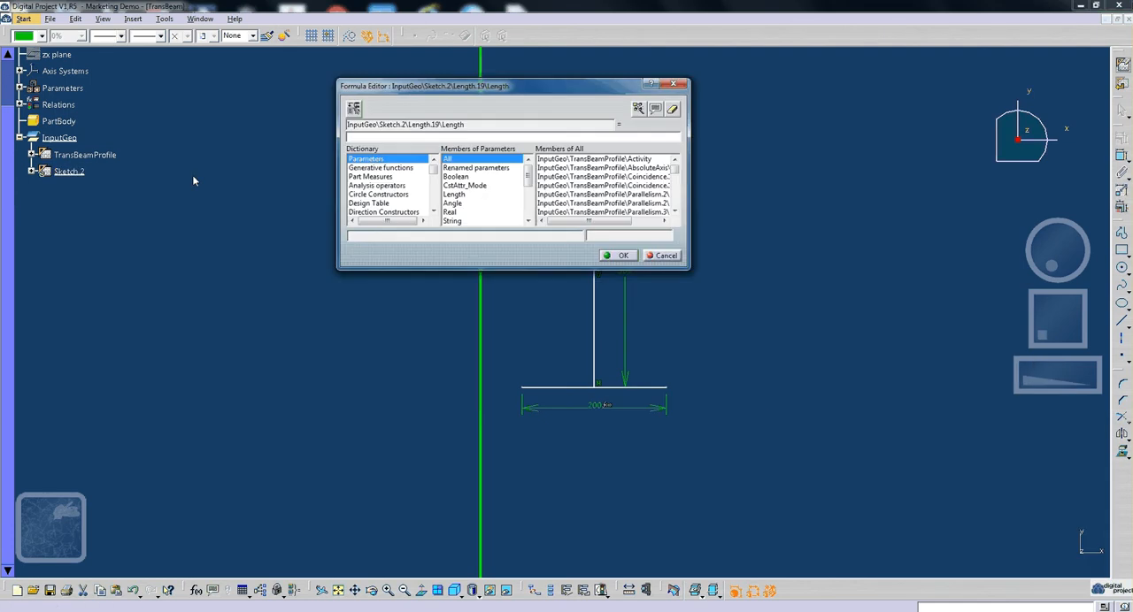
left_click(473, 168)
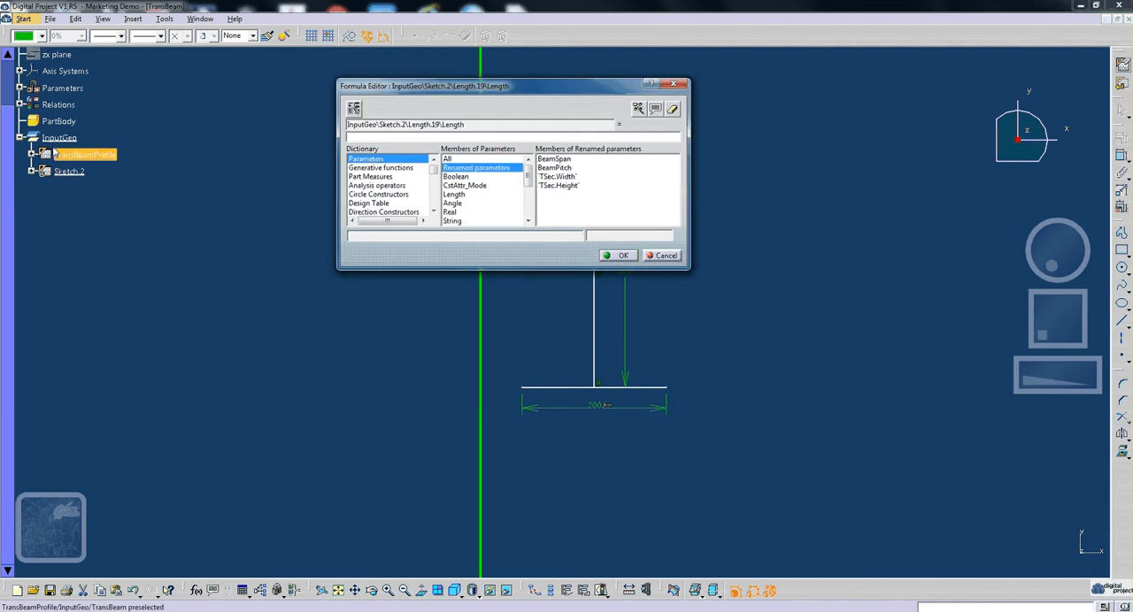
left_click(20, 89)
left_click(122, 159)
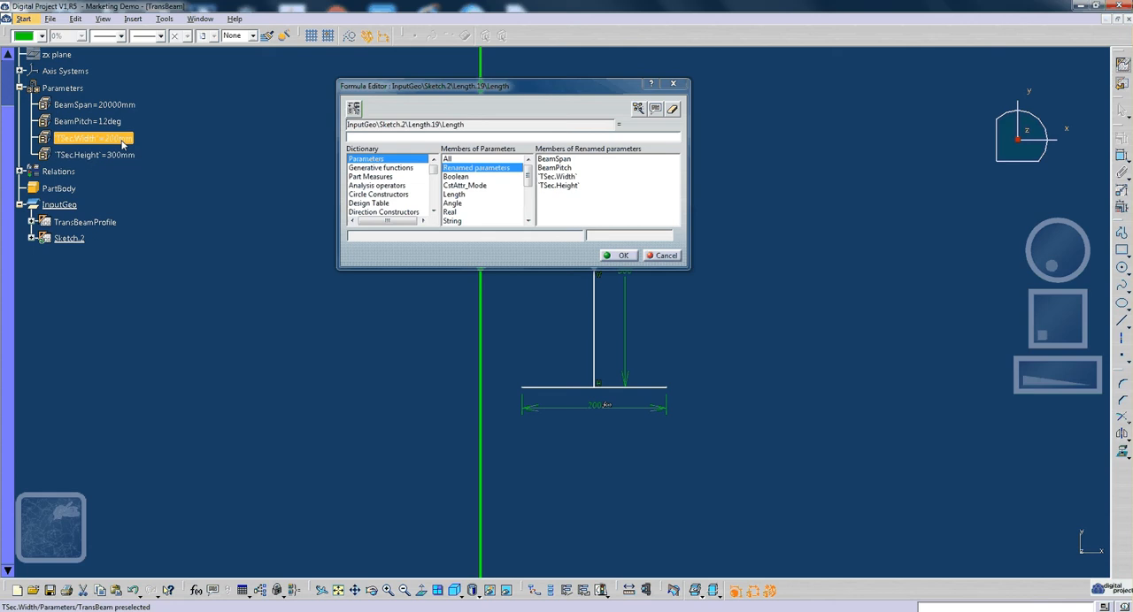
left_click(619, 256)
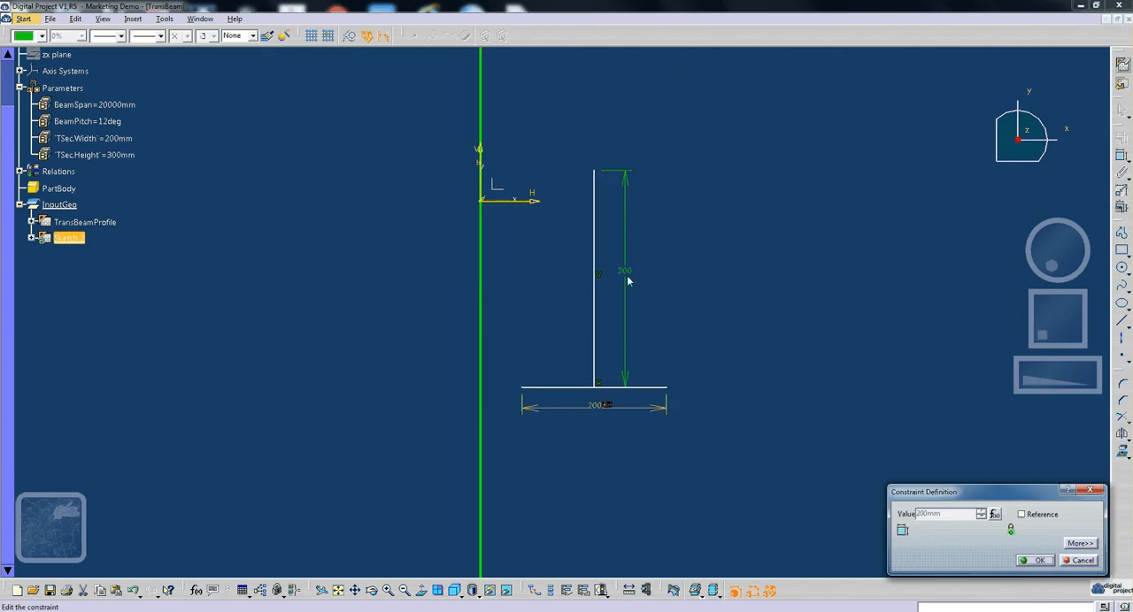
- Drive the vertical line's length constraint with a formula that references the TSec.Height parameter
left_click(1036, 560)
double_click(629, 277)
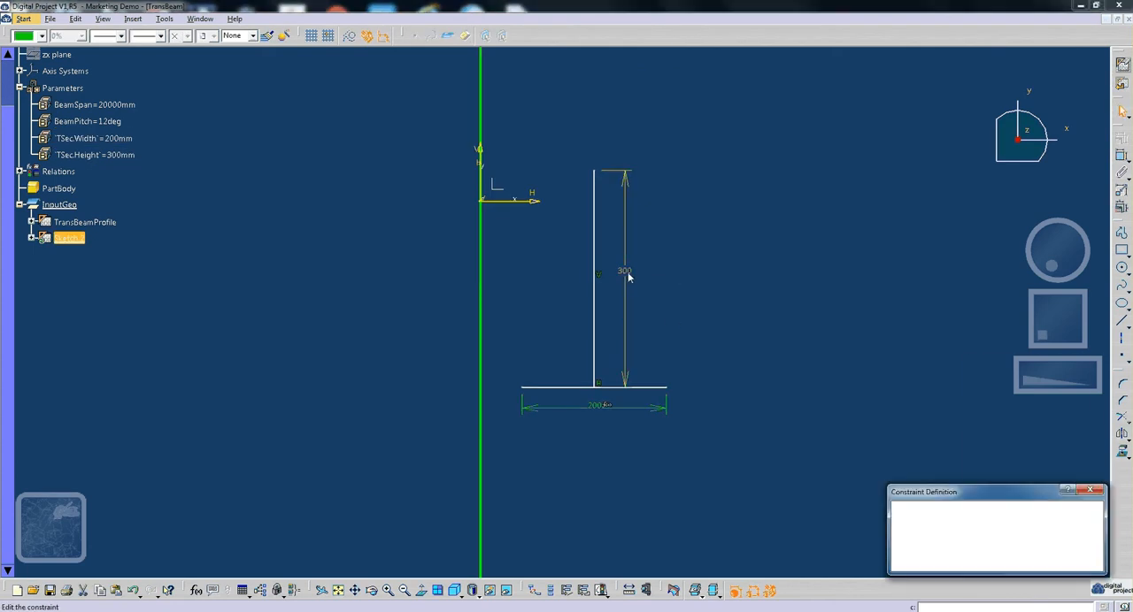
right_click(971, 526)
left_click(1000, 367)
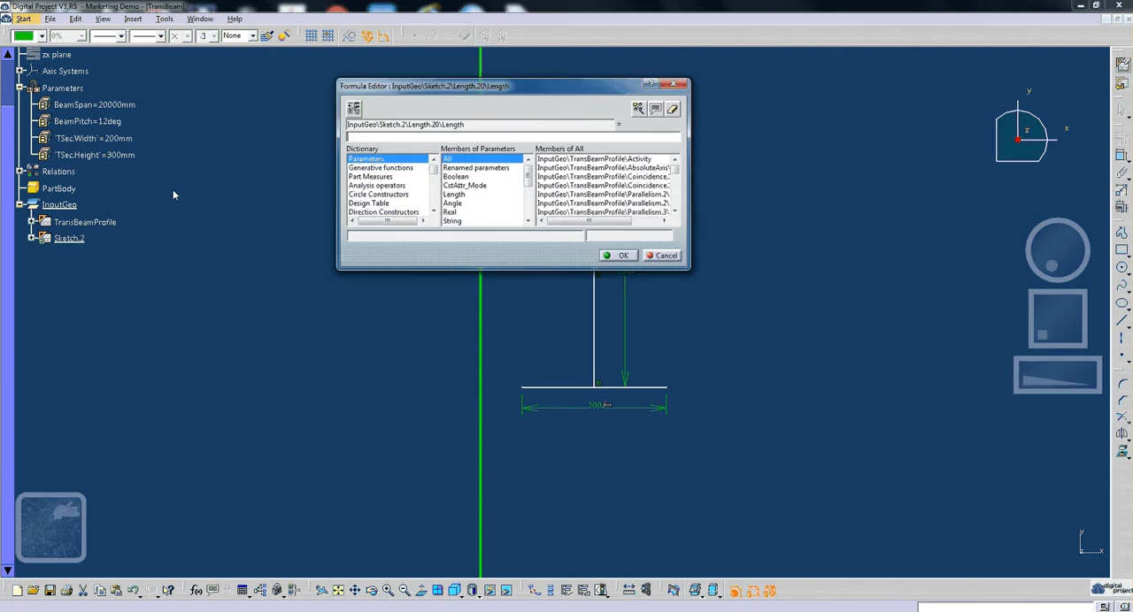
left_click(95, 155)
left_click(623, 255)
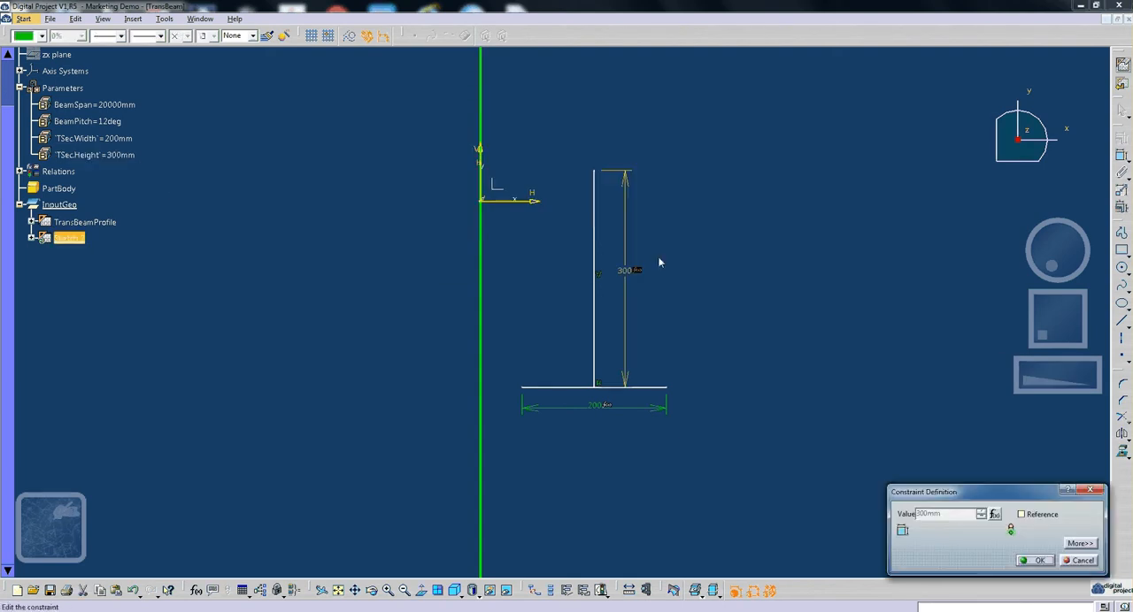
left_click(978, 552)
left_click(492, 273)
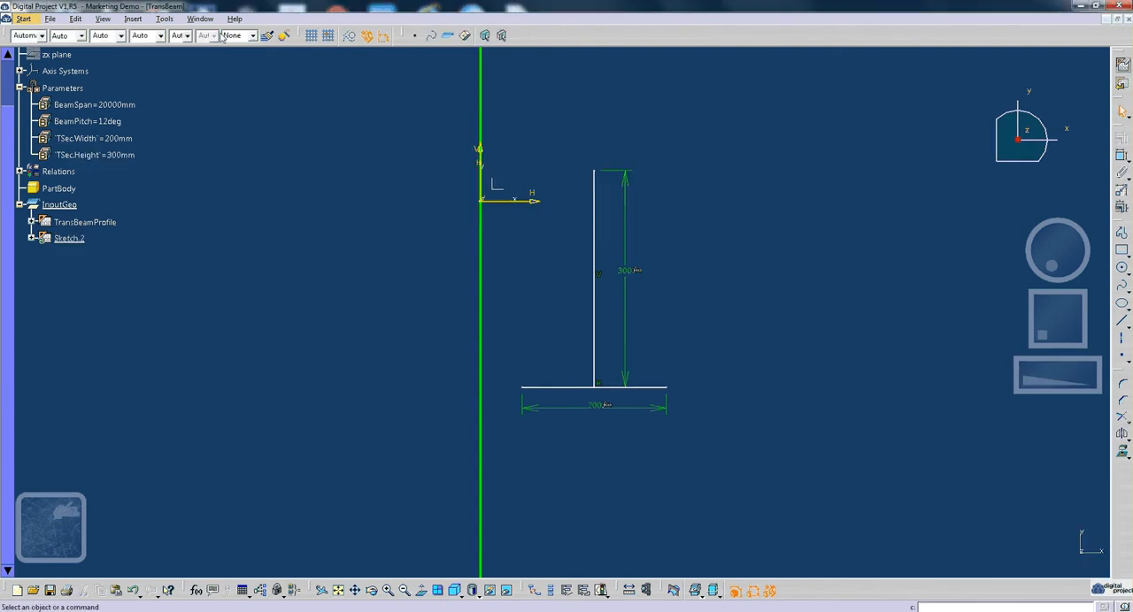
- Create a single-value Length parameter named TSec.Thick with a value of 20 mm and accept it
left_click(165, 19)
left_click(294, 204)
left_click(165, 18)
left_click(149, 37)
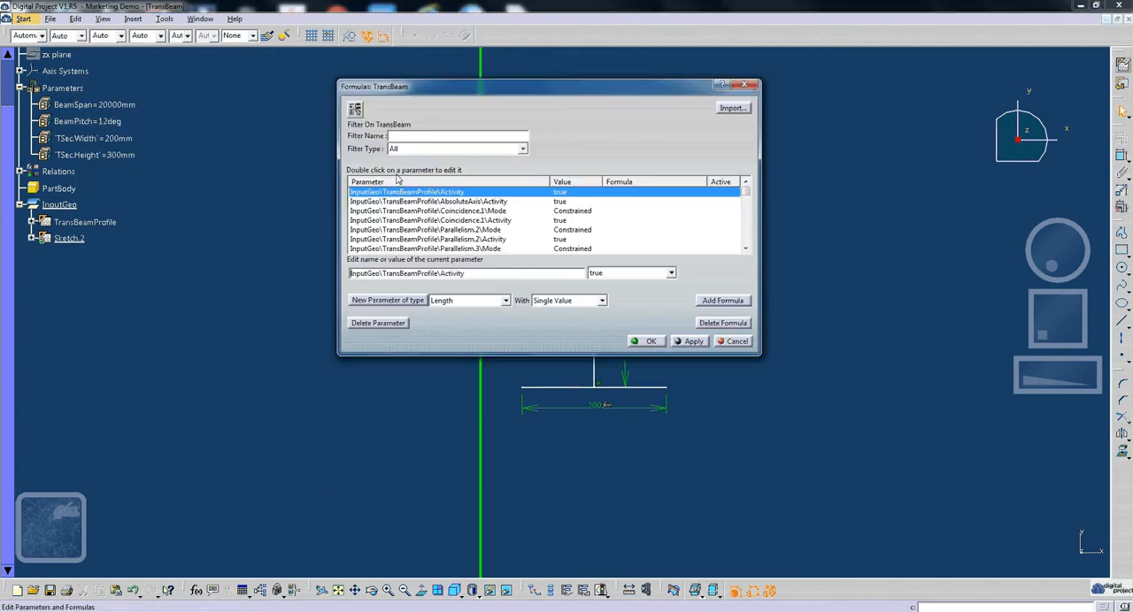
left_click(390, 300)
triple_click(400, 274)
type("T")
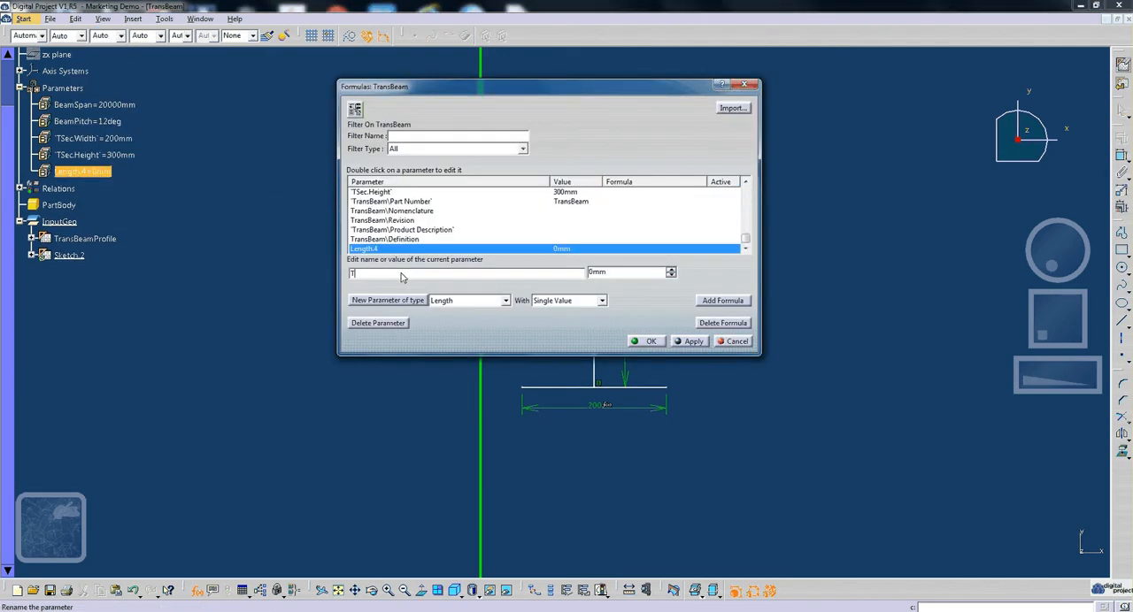
type("Sec.Thick")
left_click(626, 276)
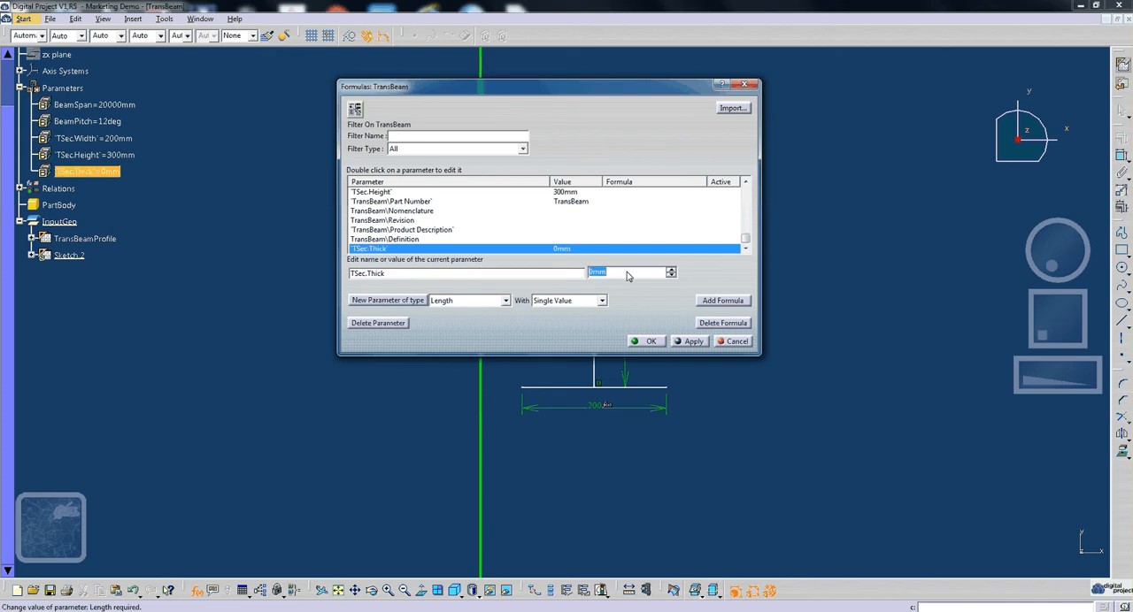
type("20")
key("Return")
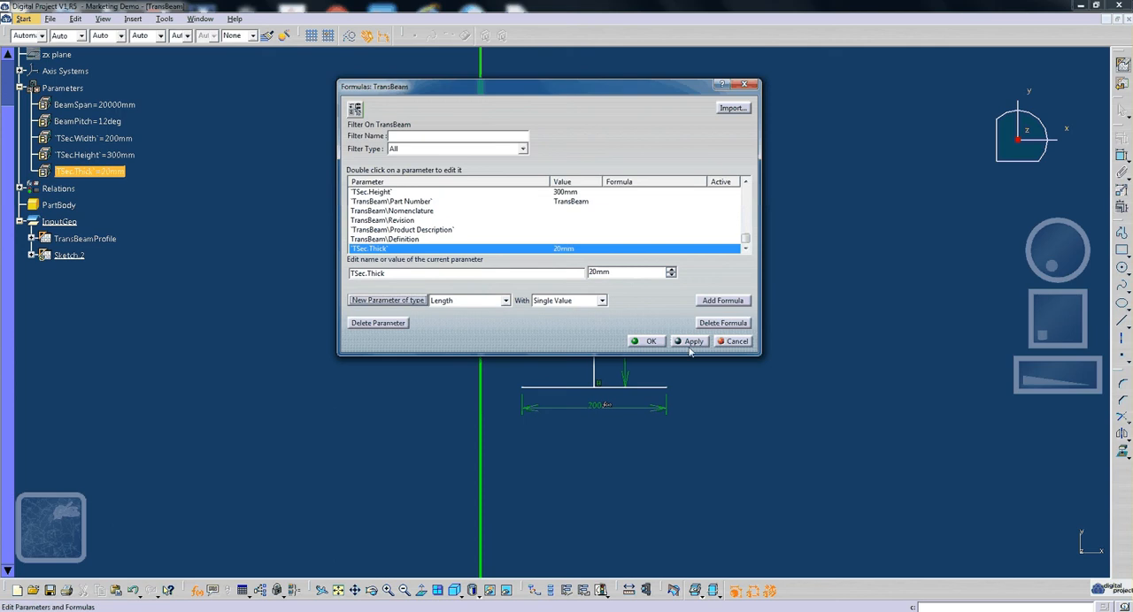
left_click(646, 341)
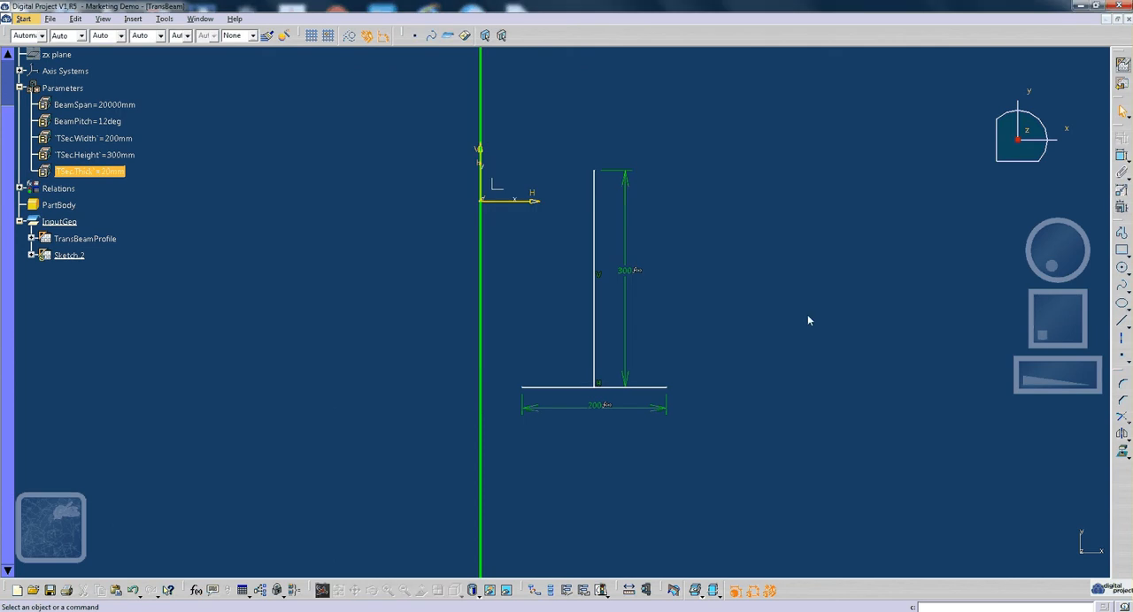
- Offset the T-section's vertical line by about 14 mm to each side
left_click(1124, 442)
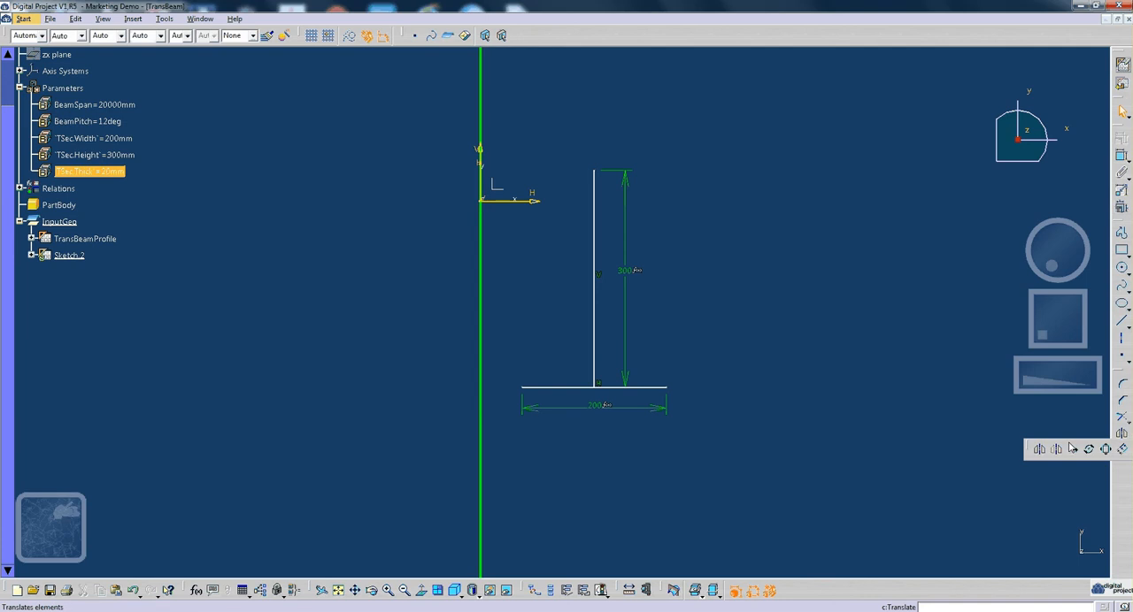
left_click_drag(1029, 447, 912, 419)
left_click(1007, 409)
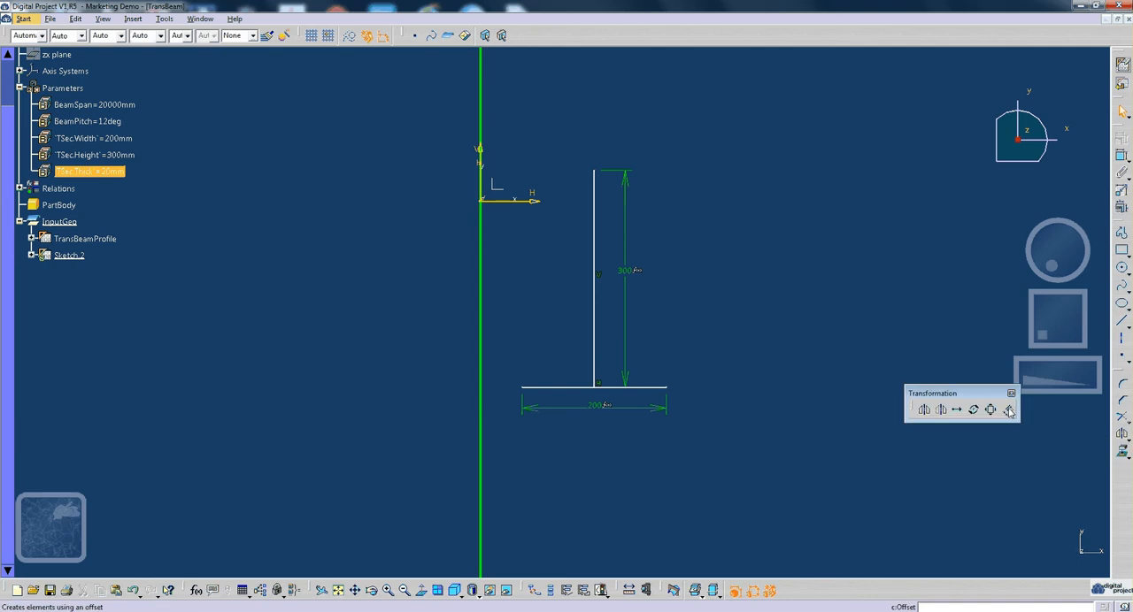
left_click(594, 342)
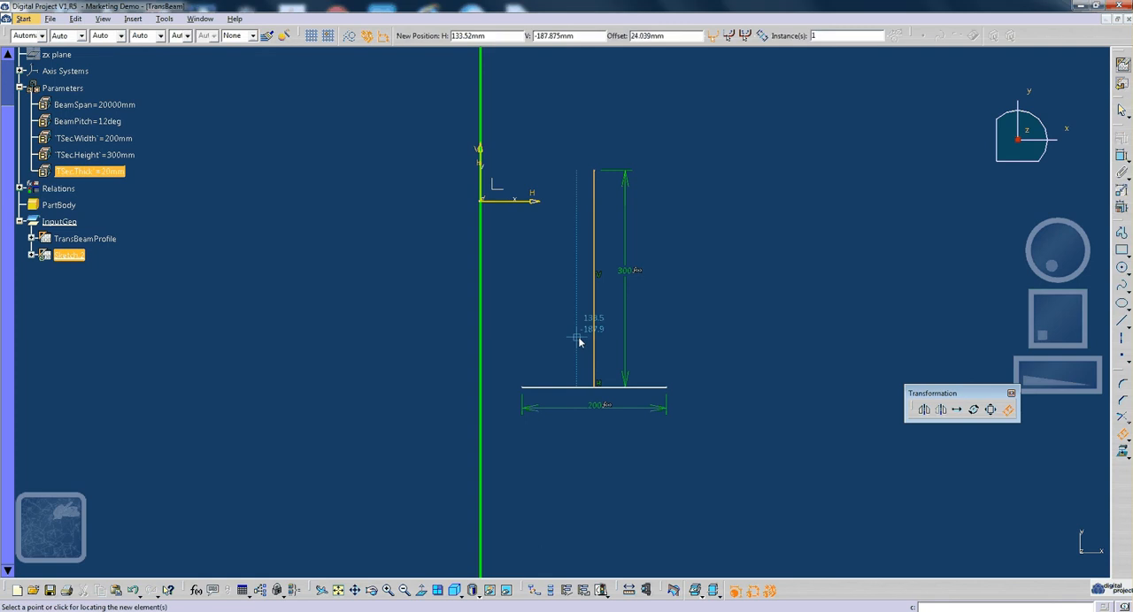
left_click(596, 337)
left_click(596, 342)
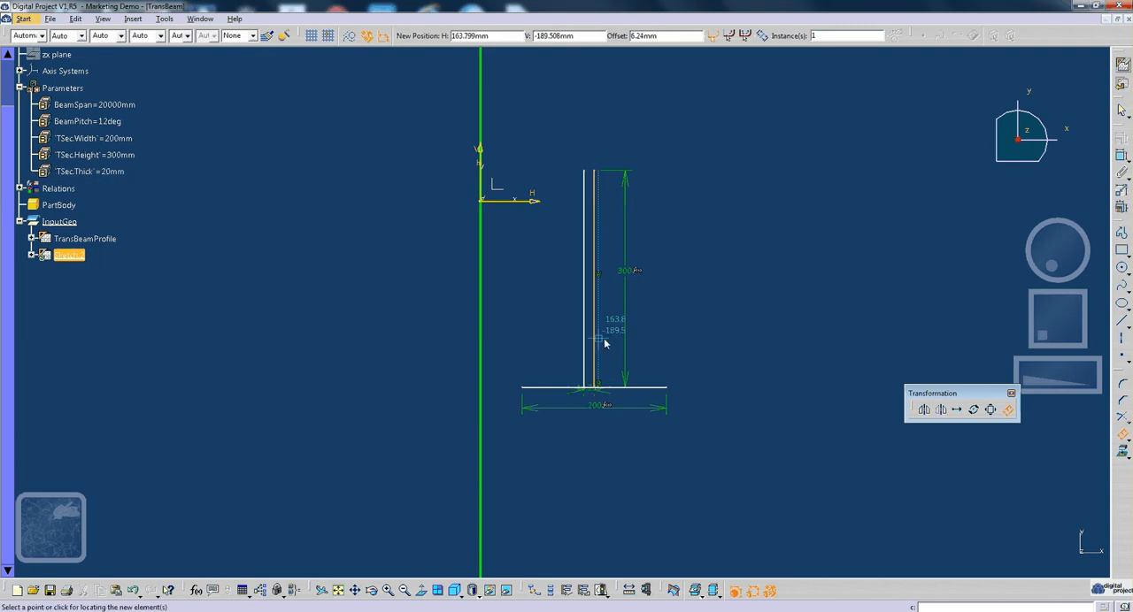
left_click(606, 344)
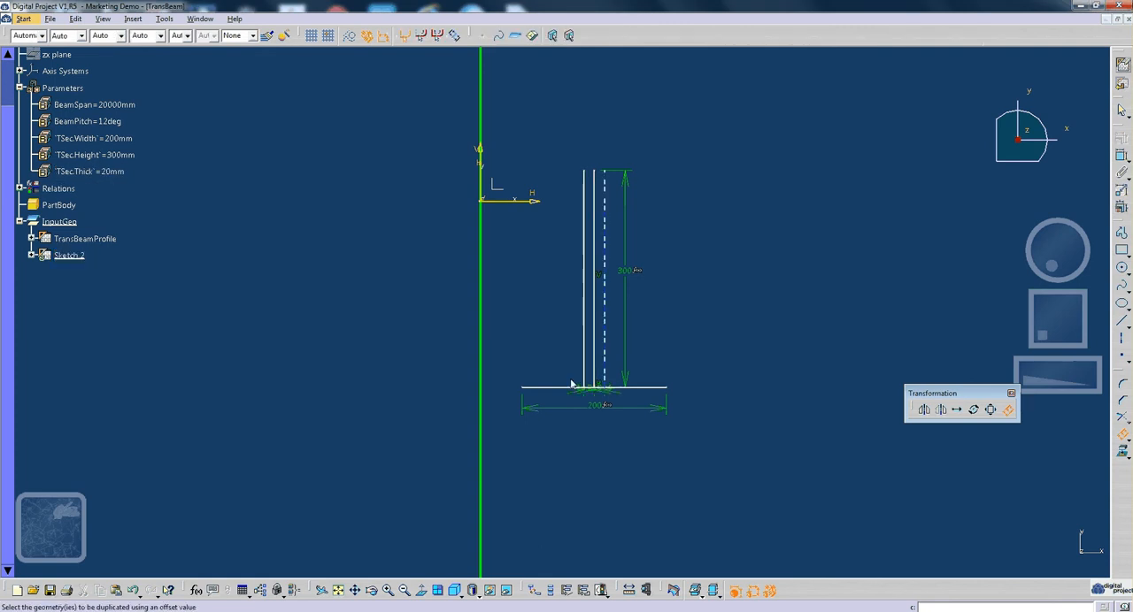
- Offset the T-section's horizontal line by about 8 mm below and about 14 mm above it
left_click(561, 394)
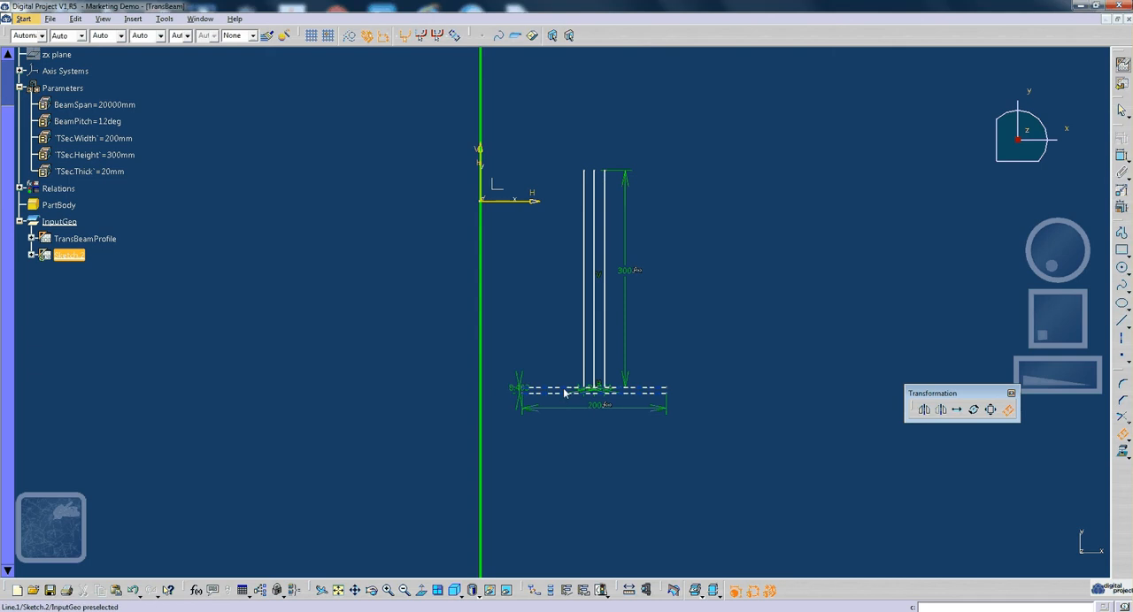
left_click(565, 380)
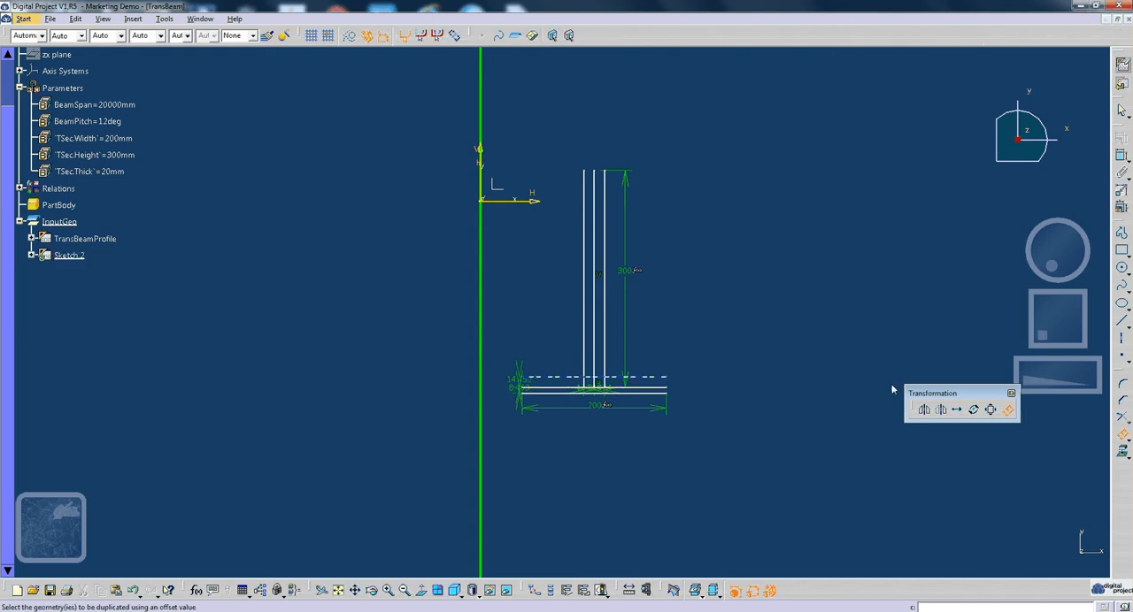
left_click_drag(938, 393, 951, 383)
left_click(650, 393)
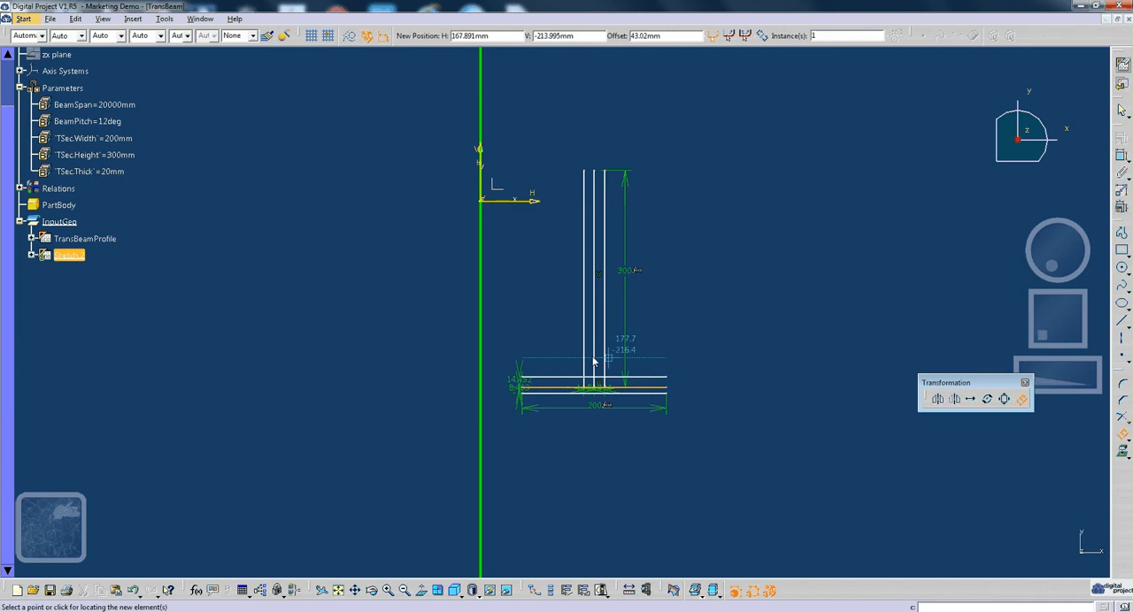
left_click(664, 379)
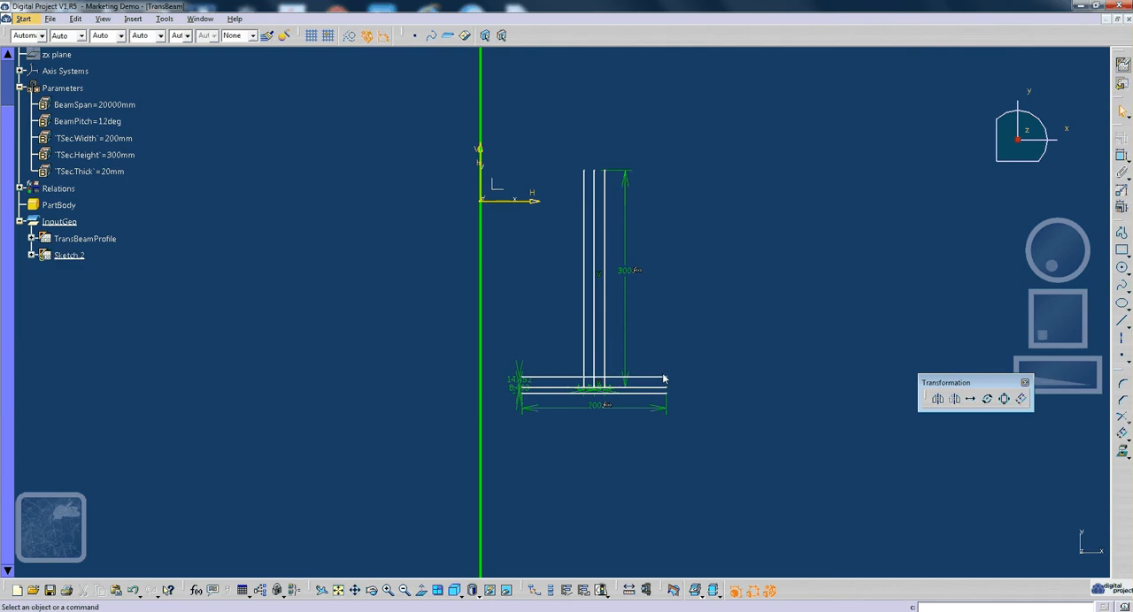
- Convert the original horizontal and vertical centre lines of the T-section to construction elements
left_click(625, 384)
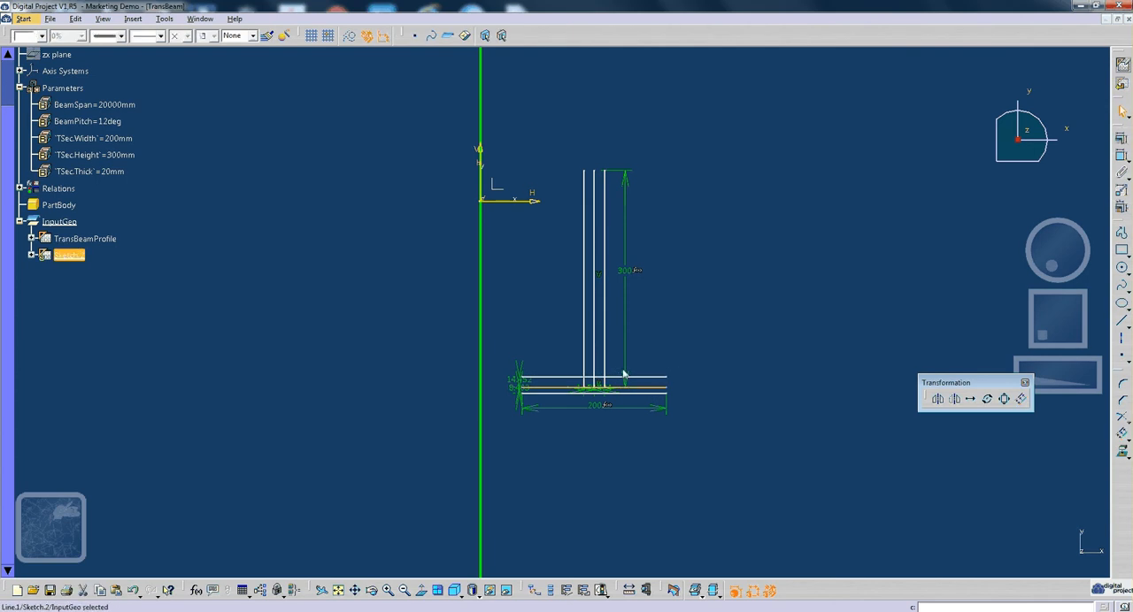
left_click(594, 357, "ctrl")
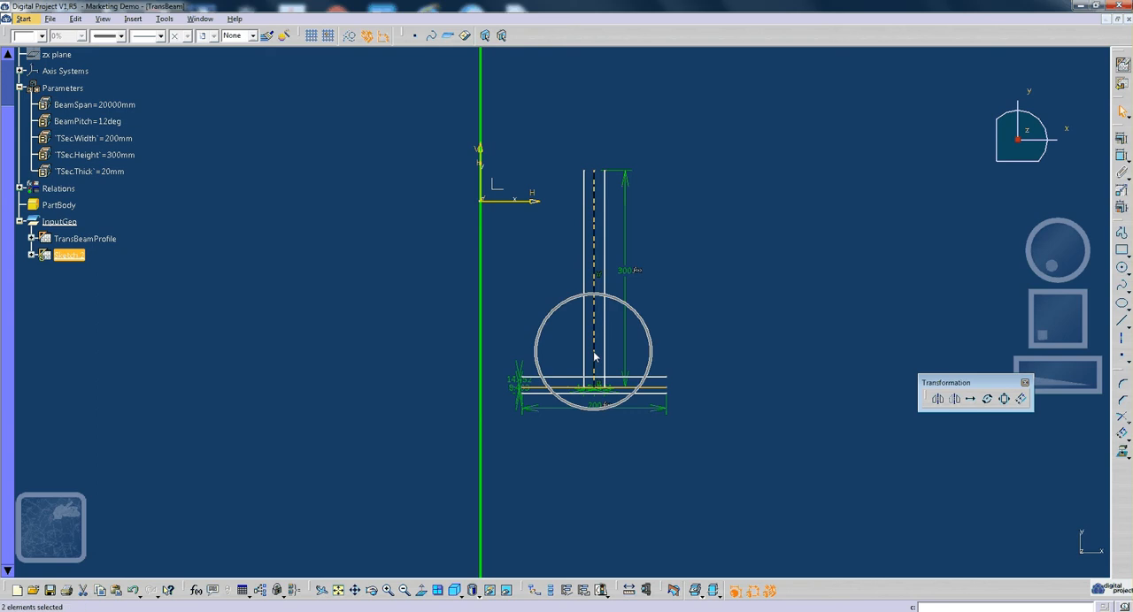
left_click(384, 35)
left_click(647, 207)
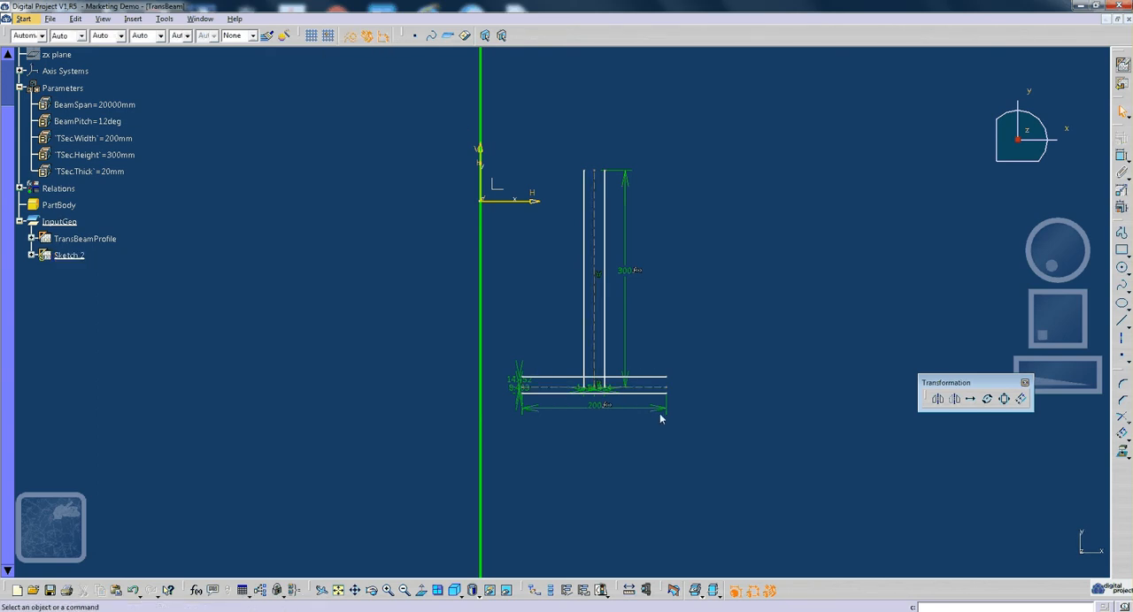
- Move the two web offset dimensions up, away from the junction, one to each side of the web
mouse_move(659, 413)
middle_mouse_down()
mouse_move(683, 324)
mouse_move(796, 401)
mouse_move(679, 321)
middle_mouse_up()
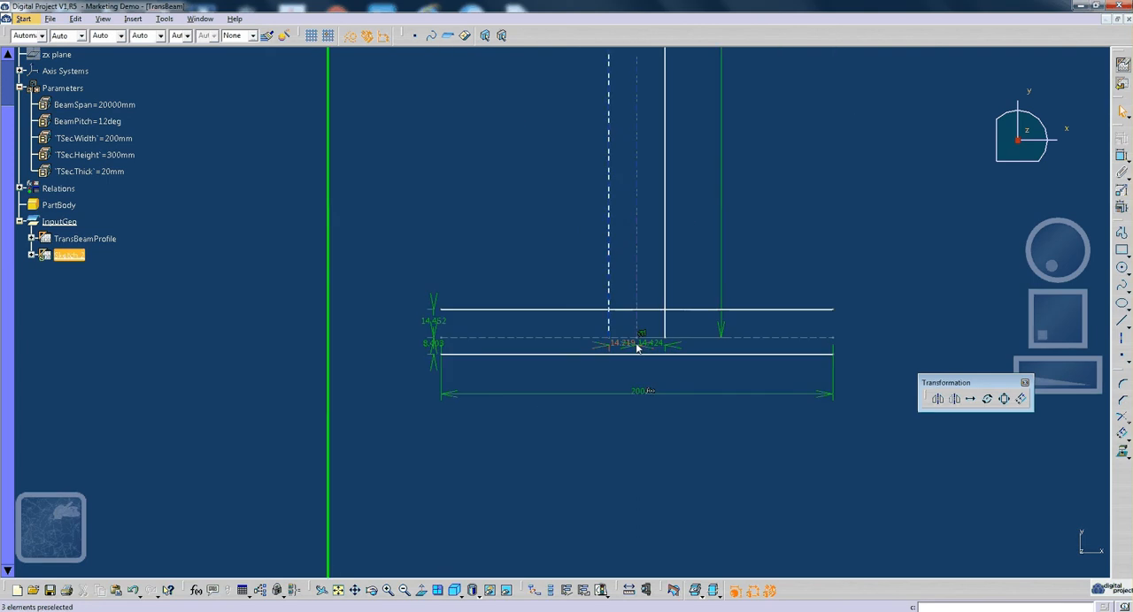
left_click(639, 346)
left_click_drag(633, 345, 690, 260)
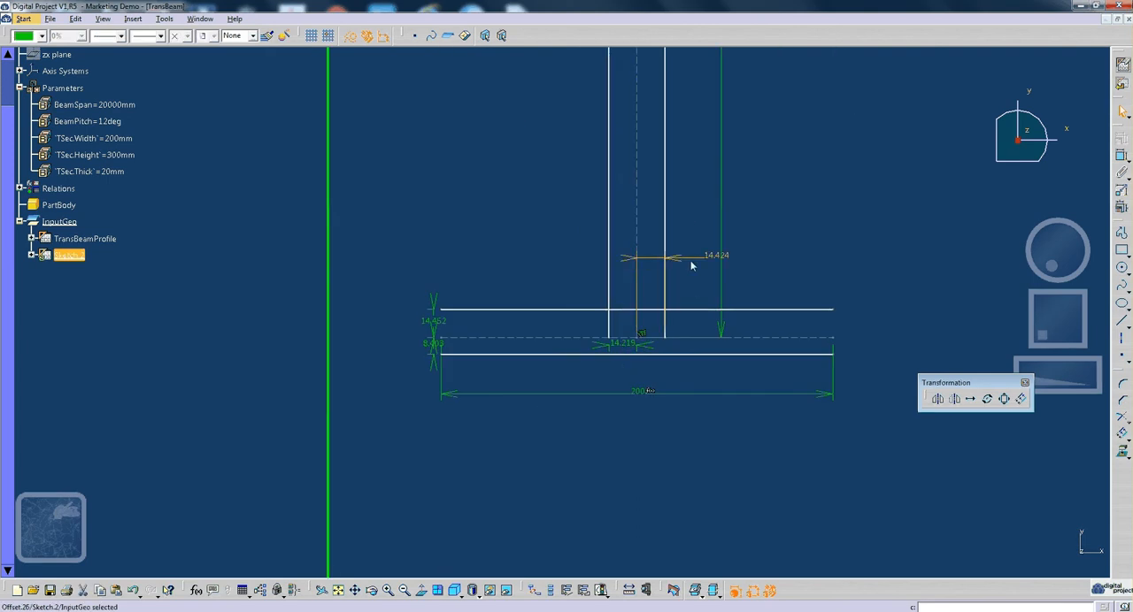
left_click(625, 343)
left_click_drag(610, 344, 619, 271)
left_click(520, 256)
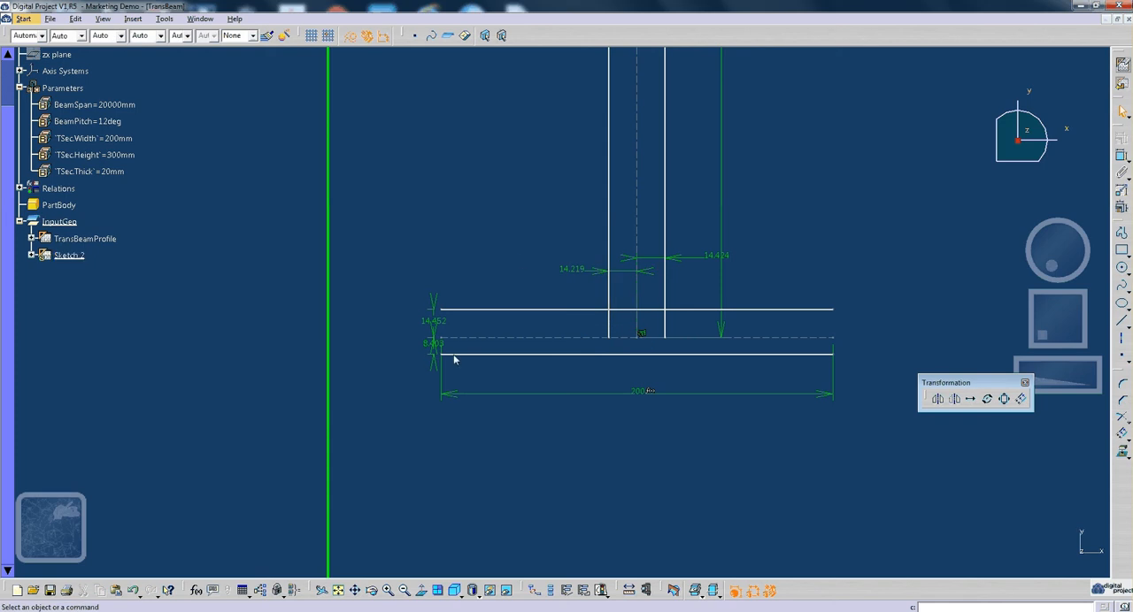
- Move the lower flange offset dimension below the flange and the upper one above it
left_click(432, 349)
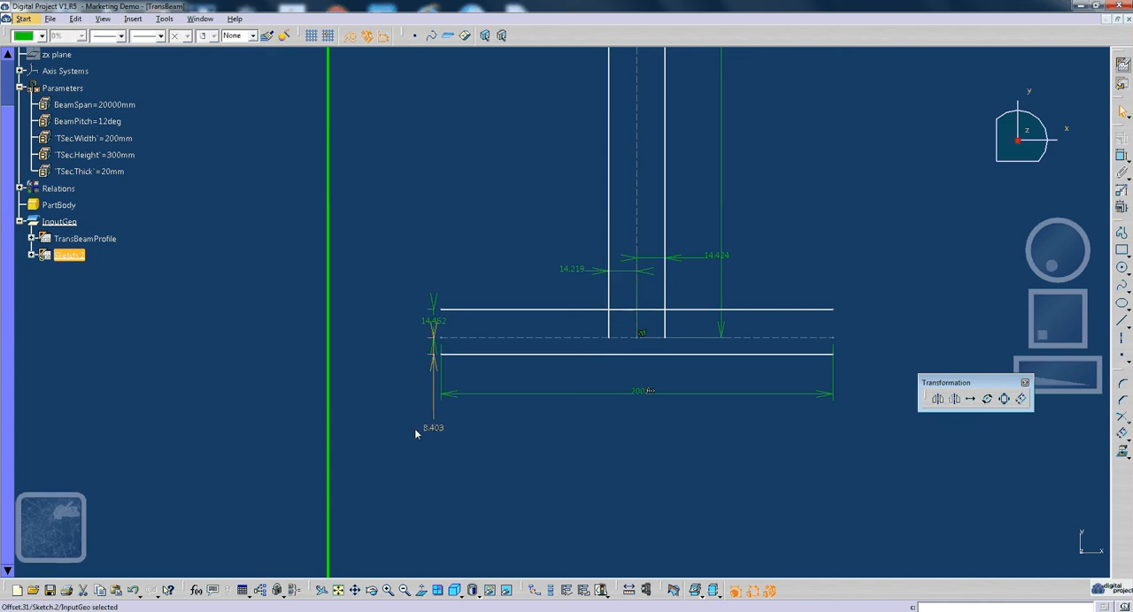
left_click_drag(433, 322, 420, 262)
left_click(498, 262)
- Drive the offset of the web's right edge with the formula TSec.Thick /2
middle_click_drag(663, 315, 626, 385)
double_click(676, 326)
right_click(972, 515)
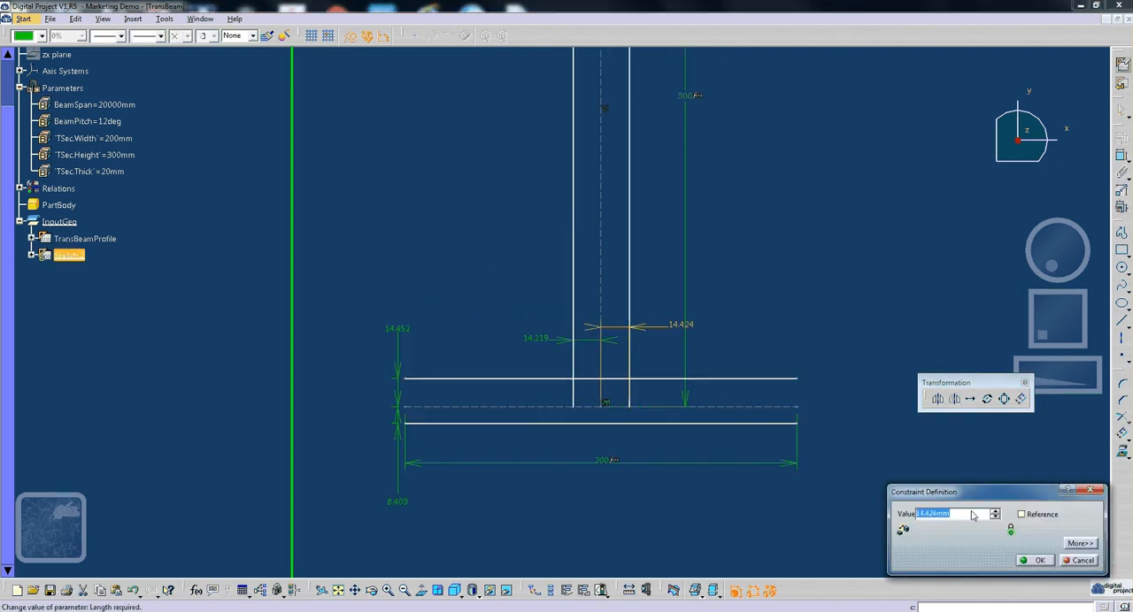
left_click(1009, 377)
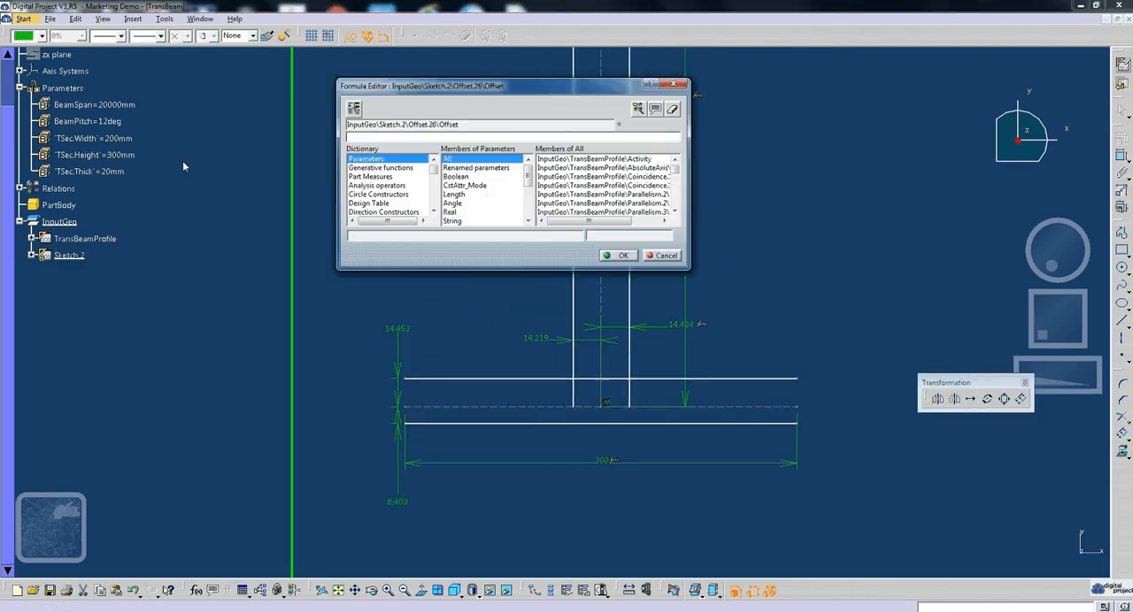
left_click(112, 172)
type("/2")
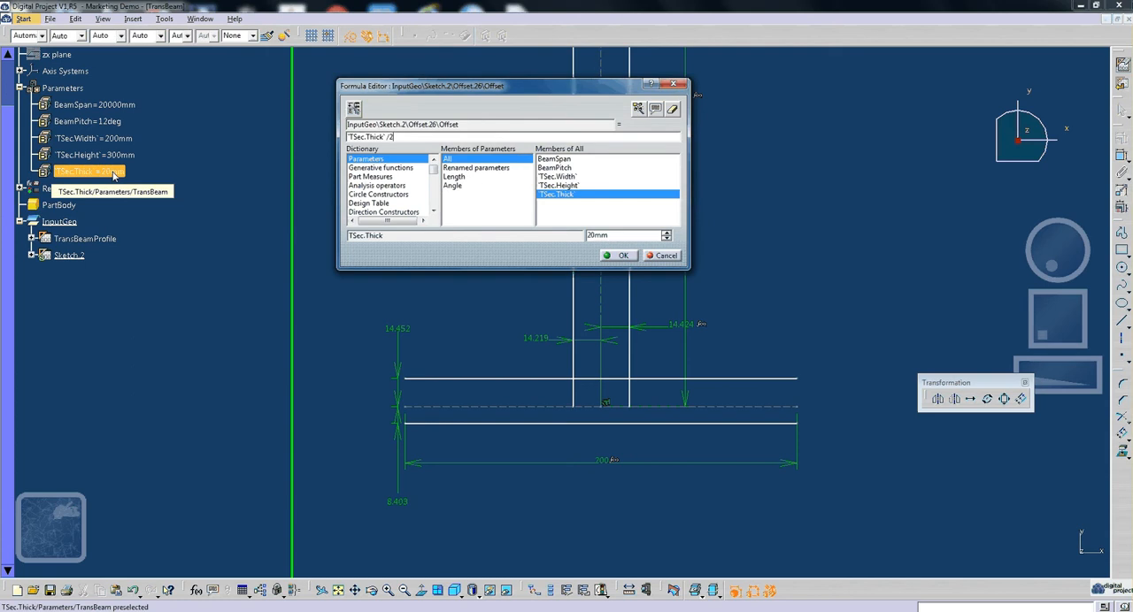
left_click(621, 256)
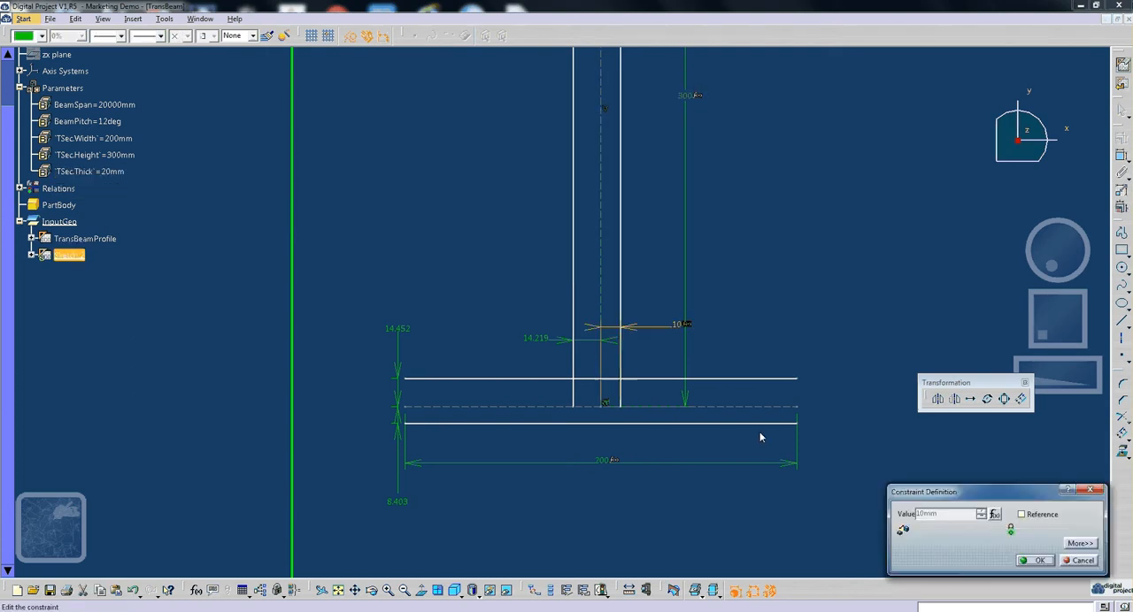
left_click(1036, 559)
- Drive the offset of the web's left edge with a formula that references the right edge's offset
double_click(544, 339)
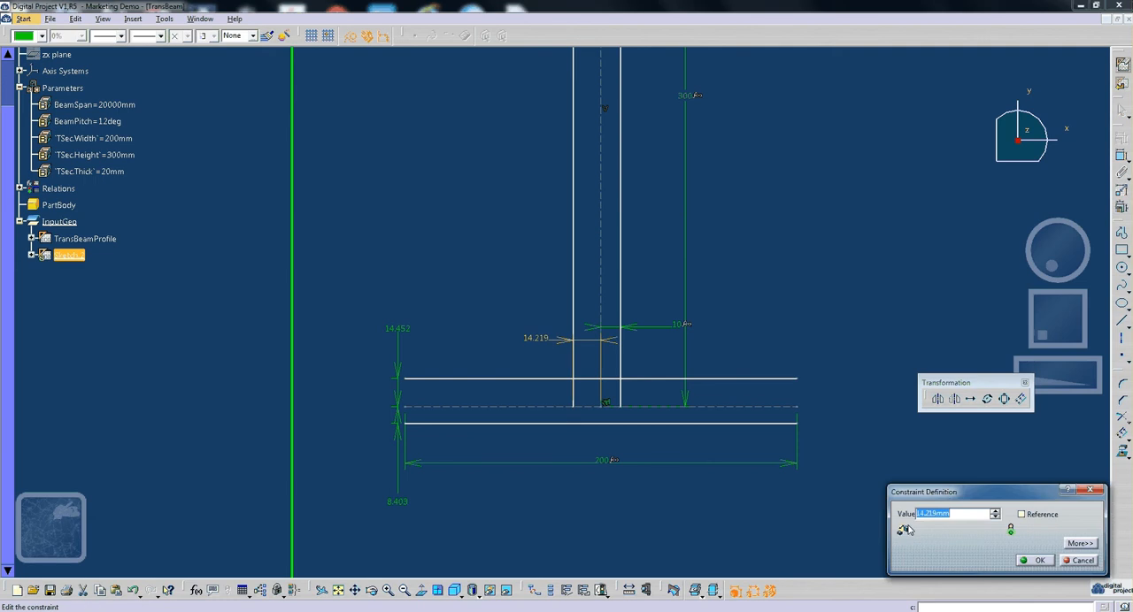
right_click(977, 514)
left_click(1011, 375)
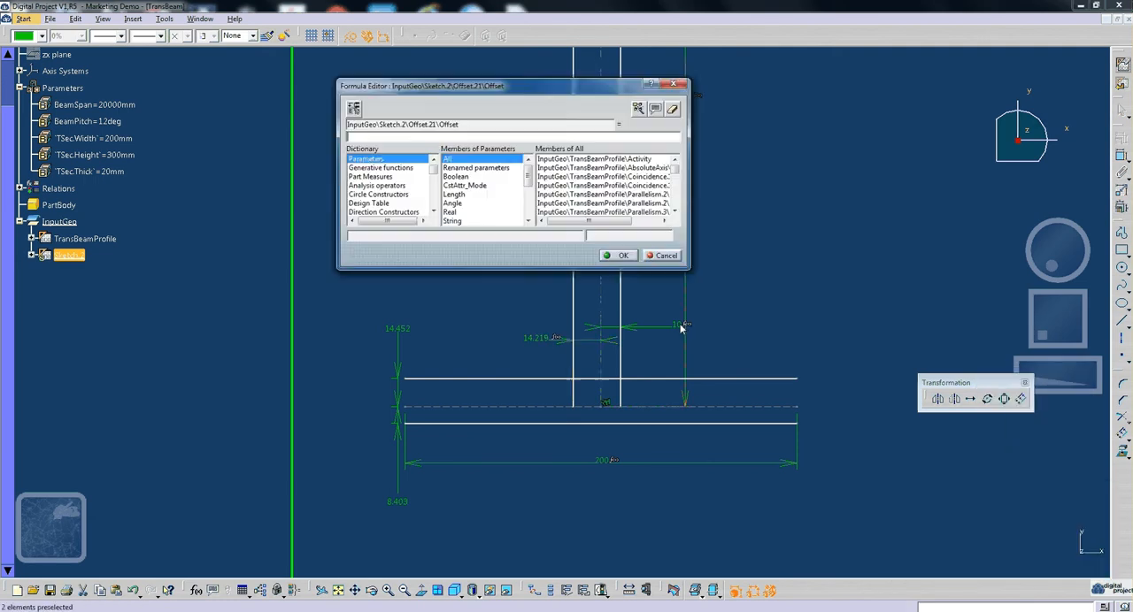
left_click(682, 328)
left_click(621, 256)
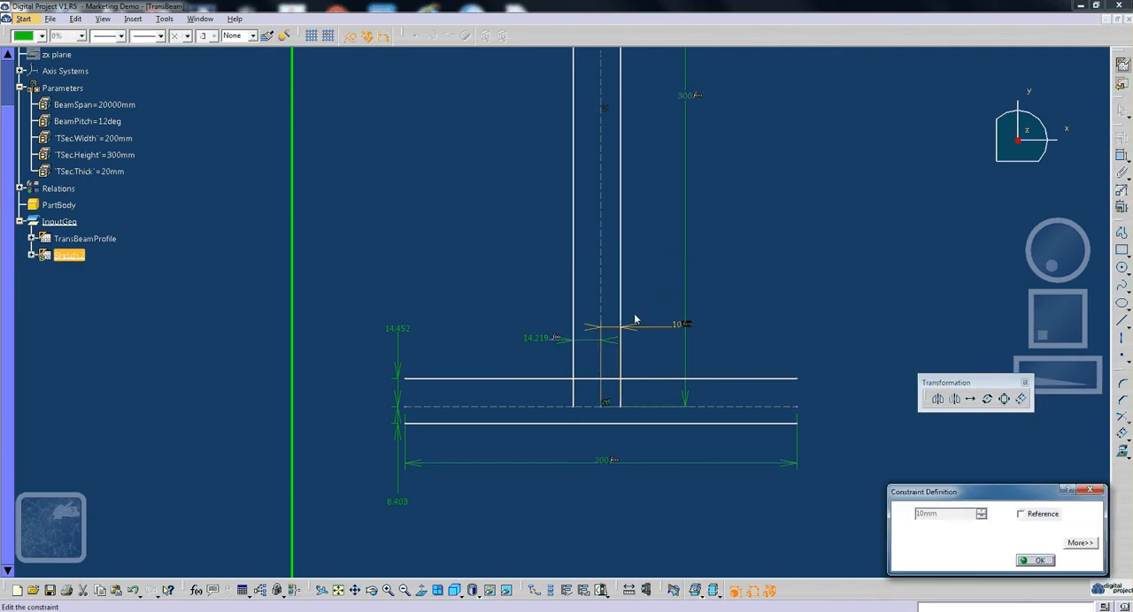
left_click(1037, 560)
- Drive the offset of the flange's upper edge with a formula that references the web's right-edge offset
double_click(398, 336)
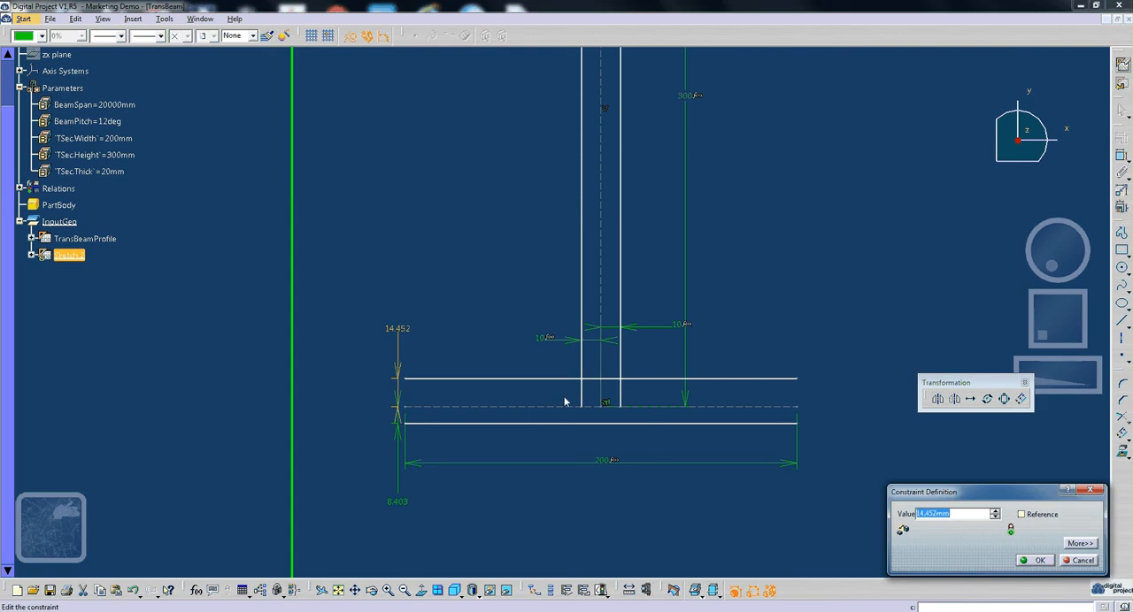
right_click(981, 515)
left_click(1005, 378)
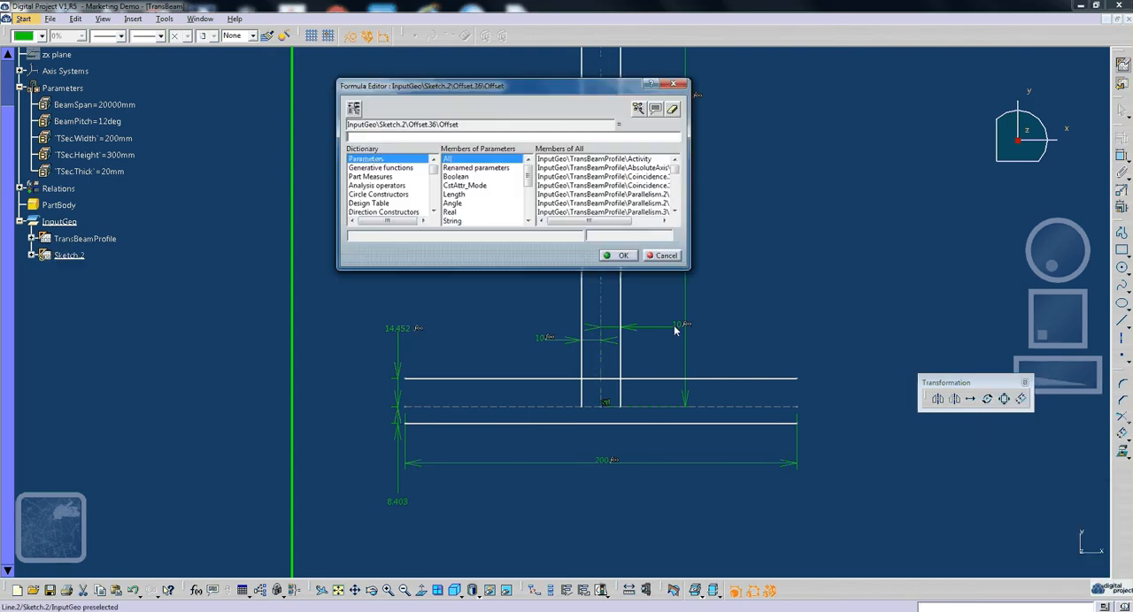
left_click(676, 328)
left_click(621, 256)
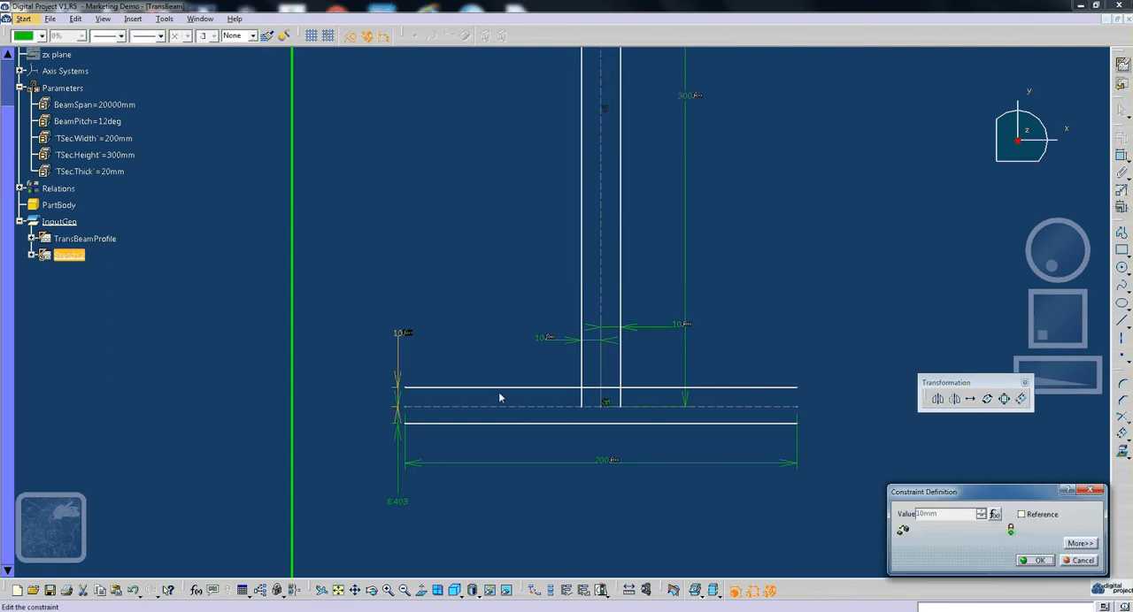
- Drive the offset of the flange's lower edge with a formula that references the web's right-edge offset
key("Return")
double_click(395, 501)
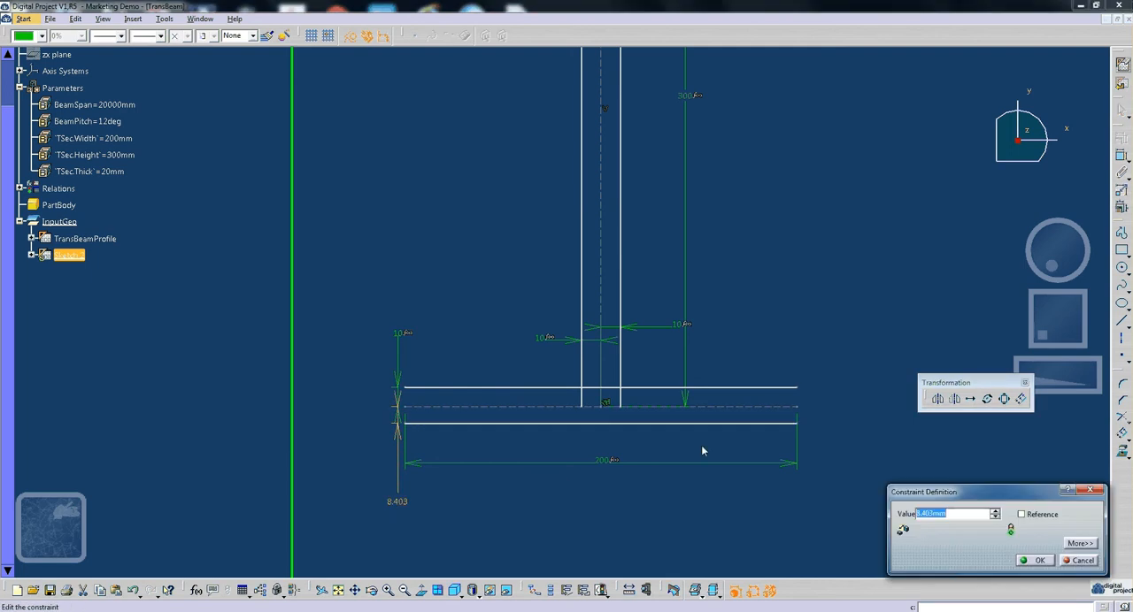
right_click(940, 514)
left_click(945, 383)
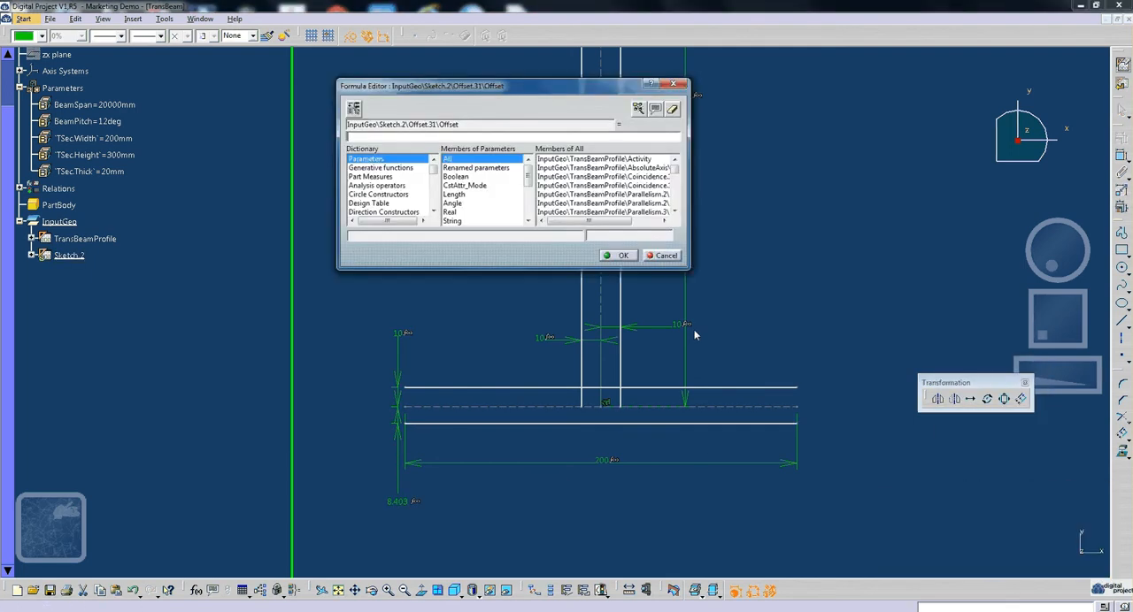
left_click(677, 324)
left_click(618, 259)
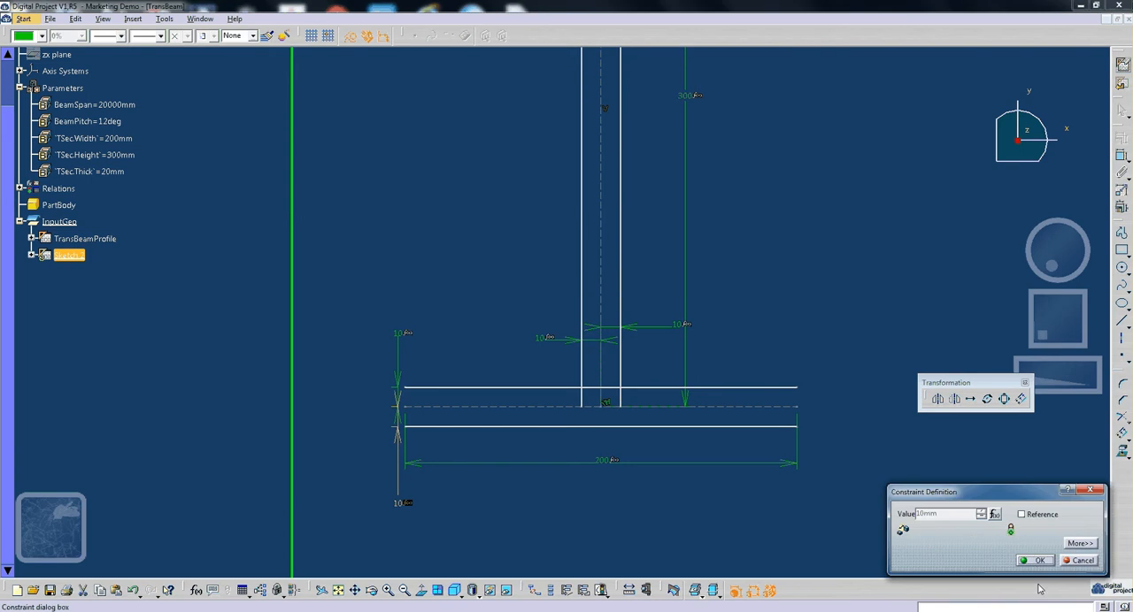
left_click(1034, 560)
left_click(765, 242)
middle_click_drag(763, 238, 766, 268)
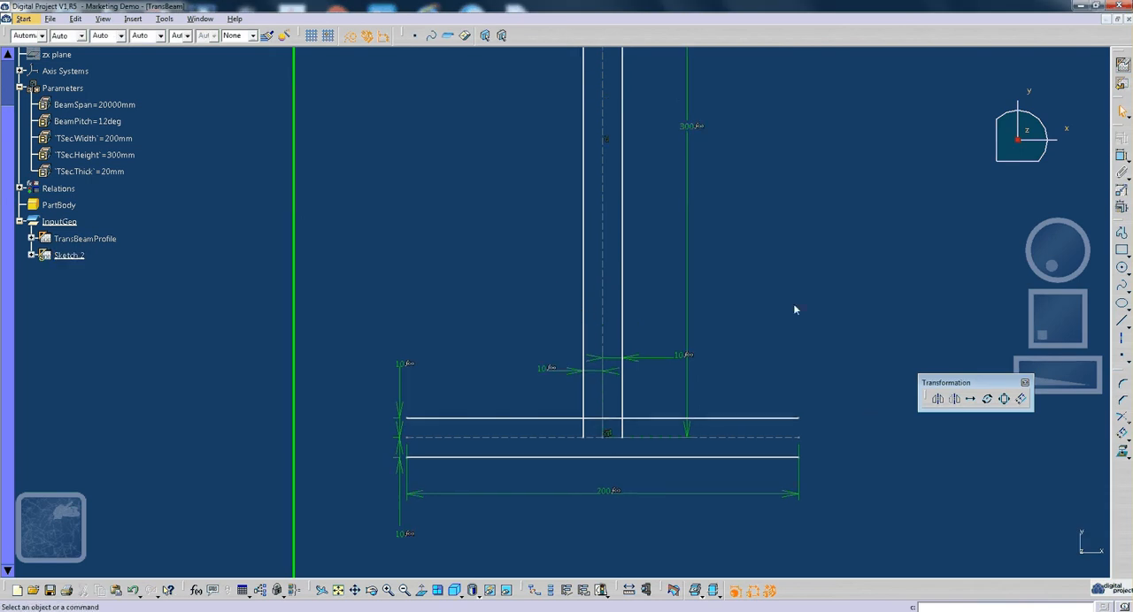
left_click(1129, 433)
left_click(1129, 436)
left_click(1077, 417)
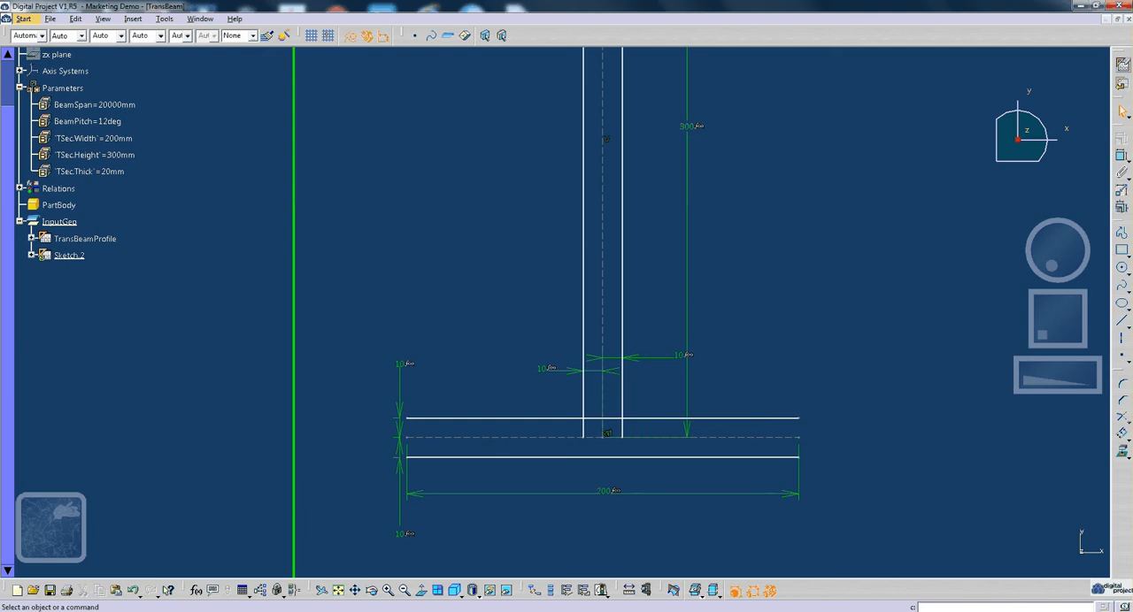
left_click(1130, 444)
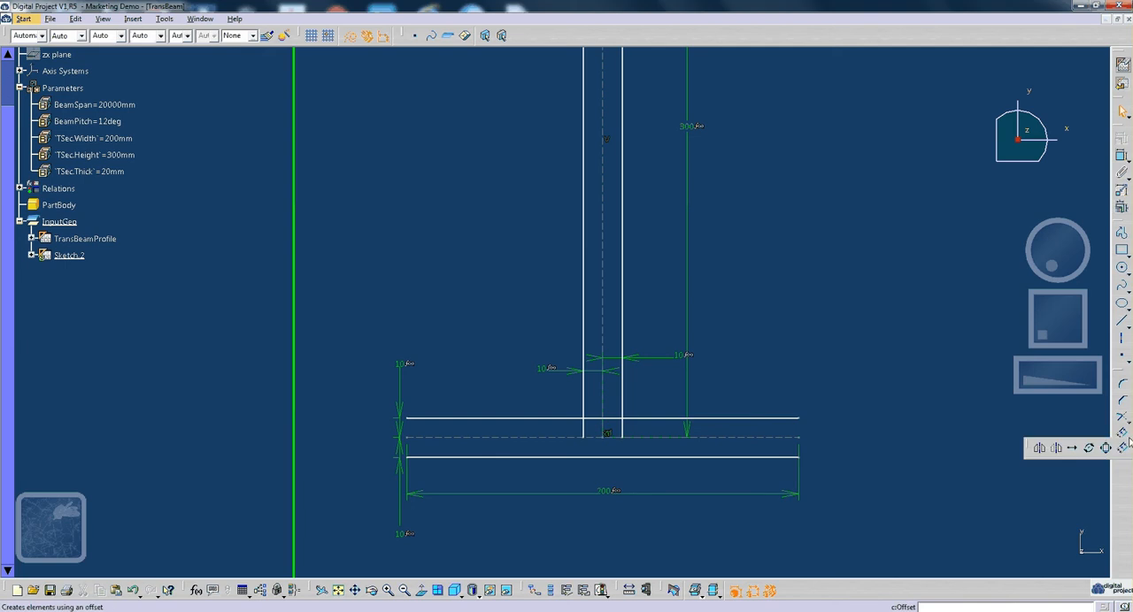
left_click(1123, 452)
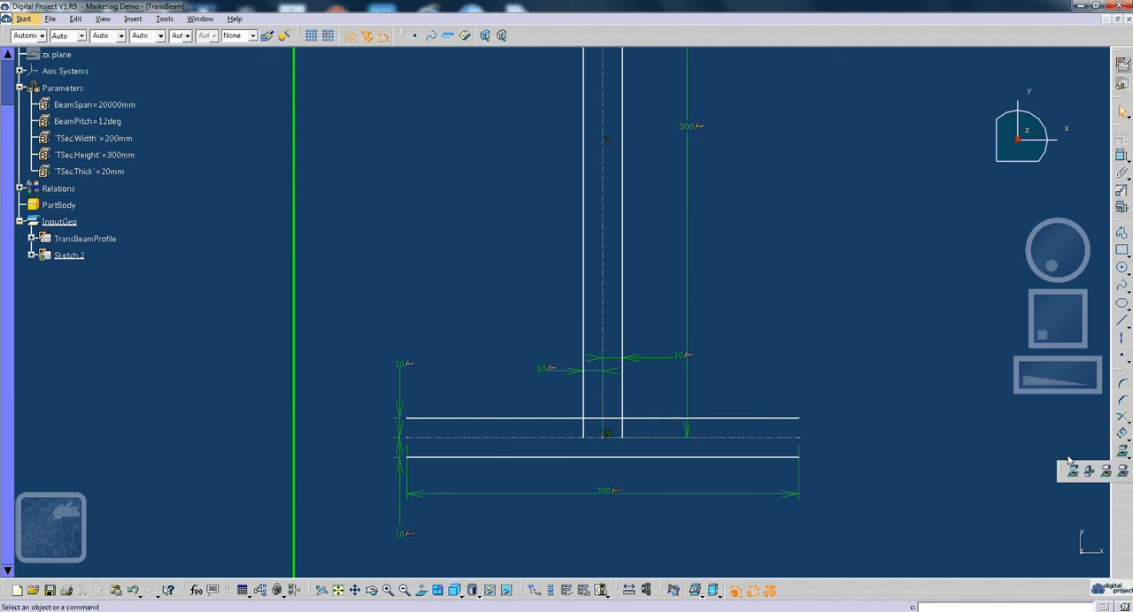
left_click(1122, 452)
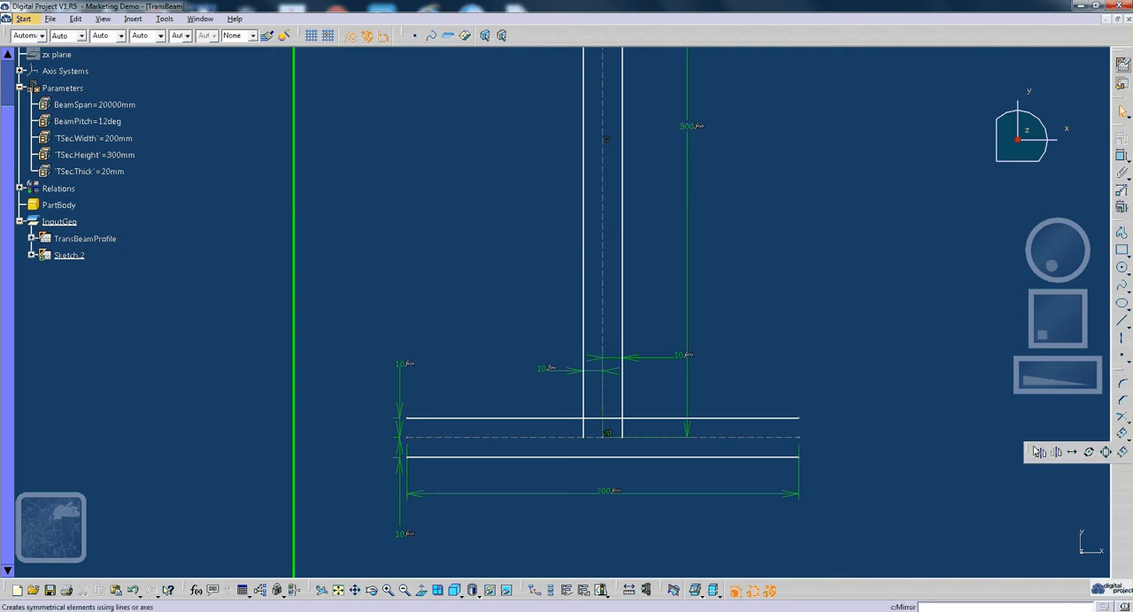
left_click_drag(1037, 453, 974, 433)
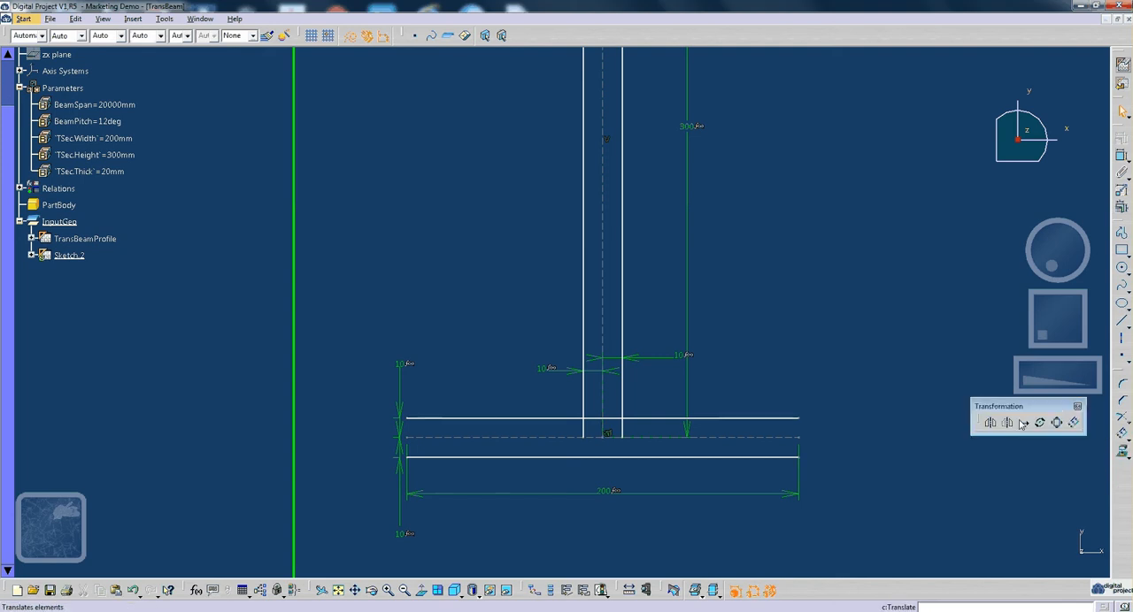
- Quick-trim the flange's upper edge between the two web edges and remove the web edge ends extending below it
left_click(1126, 420)
left_click_drag(1087, 429, 973, 323)
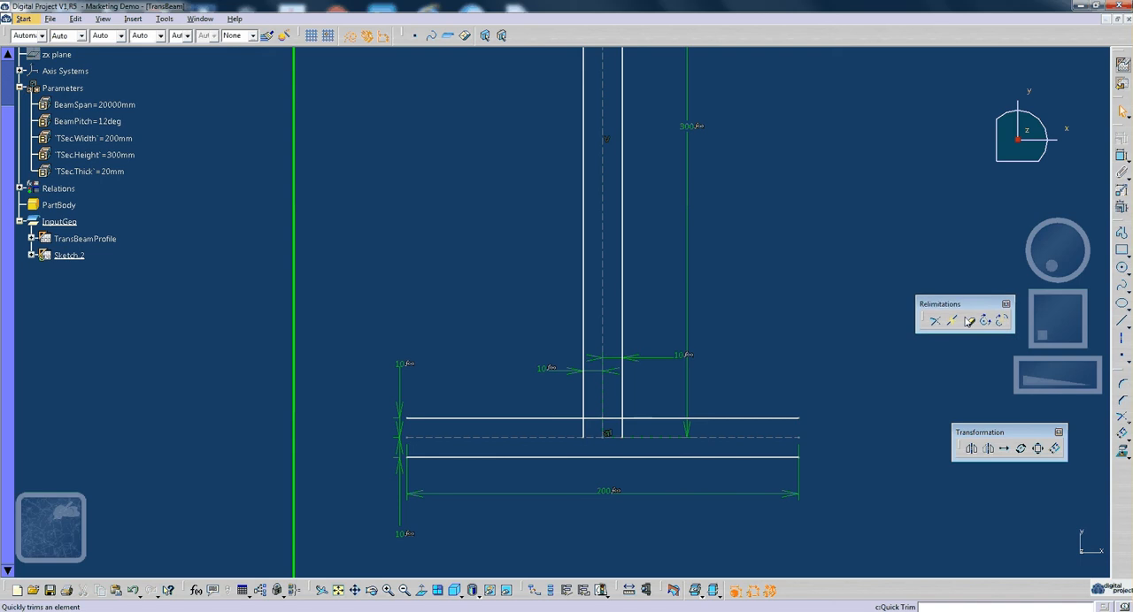
left_click(968, 322)
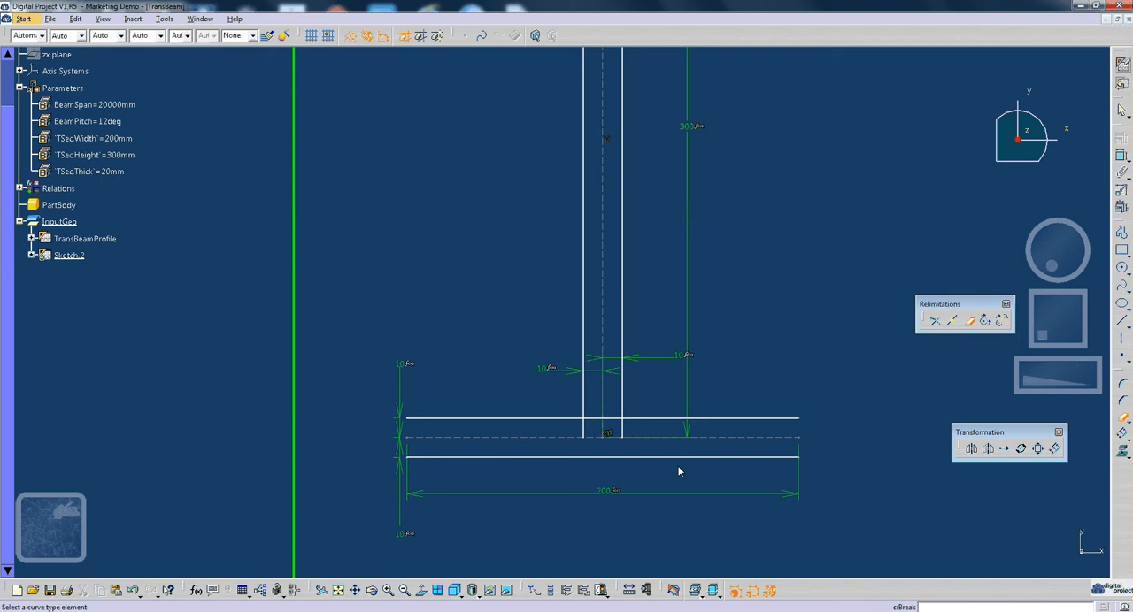
left_click(604, 419)
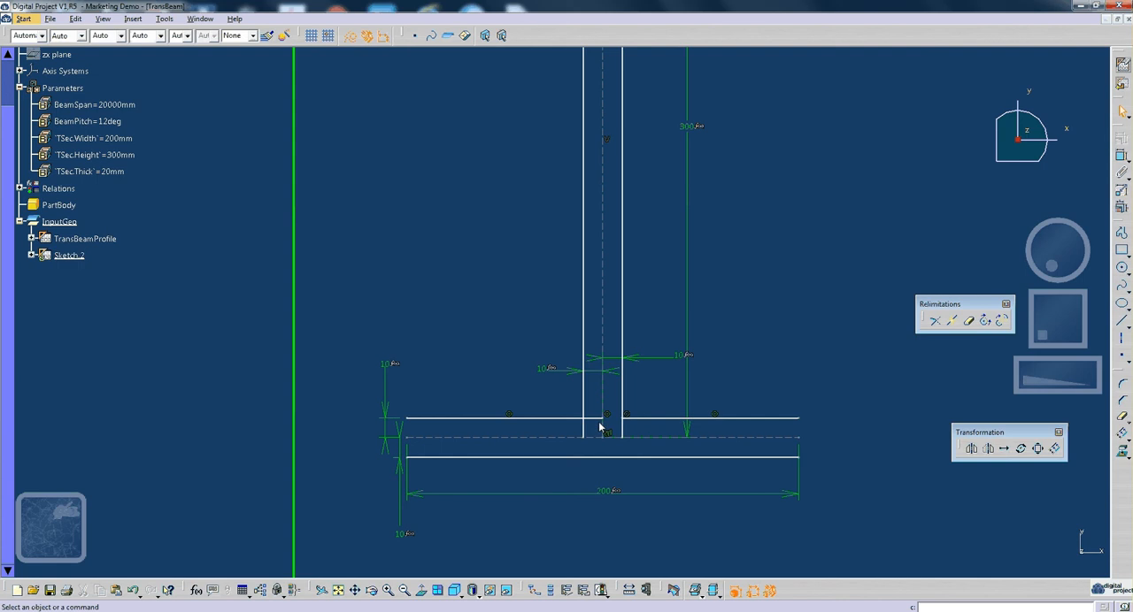
left_click(970, 323)
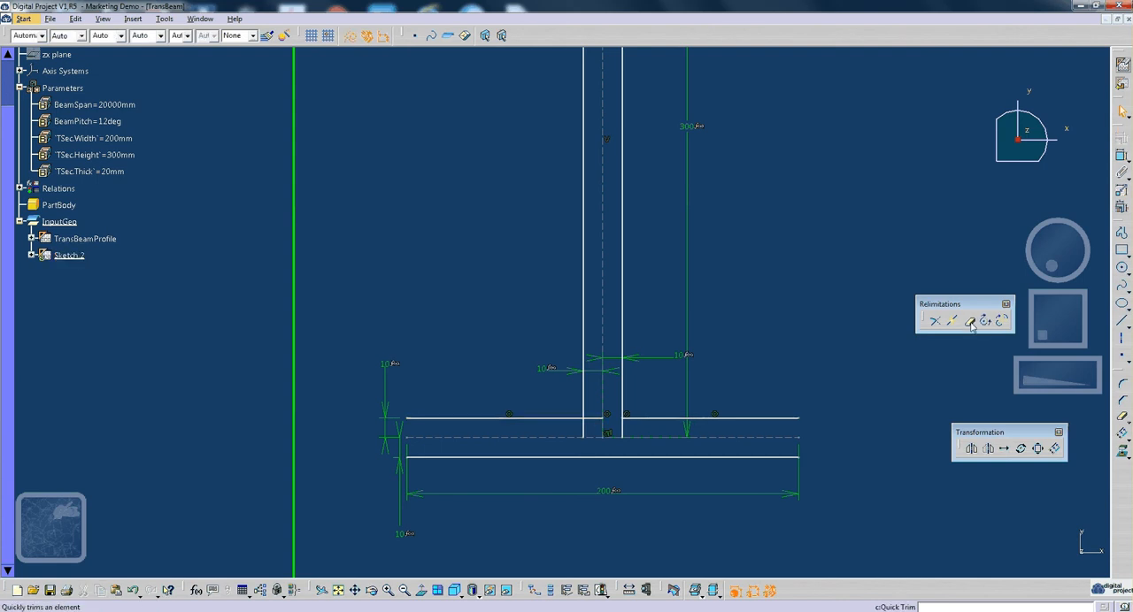
left_click(595, 418)
left_click(583, 430)
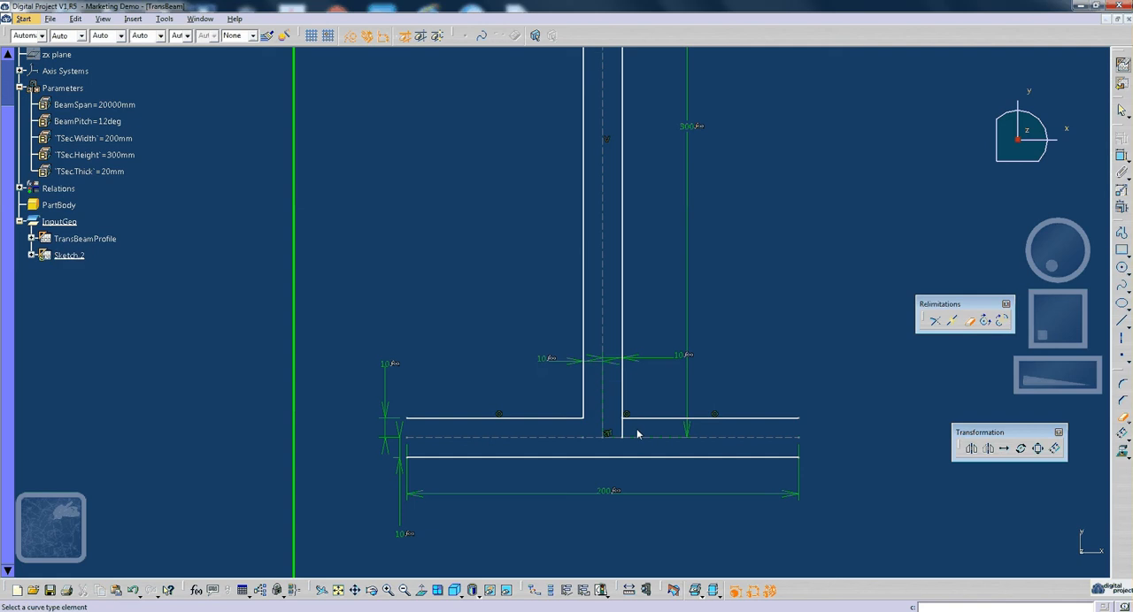
left_click(624, 432)
- Close the T outline with straight lines across the web's upper end and across both flange ends
mouse_move(807, 383)
middle_mouse_down()
mouse_move(806, 435)
mouse_move(812, 417)
middle_mouse_up()
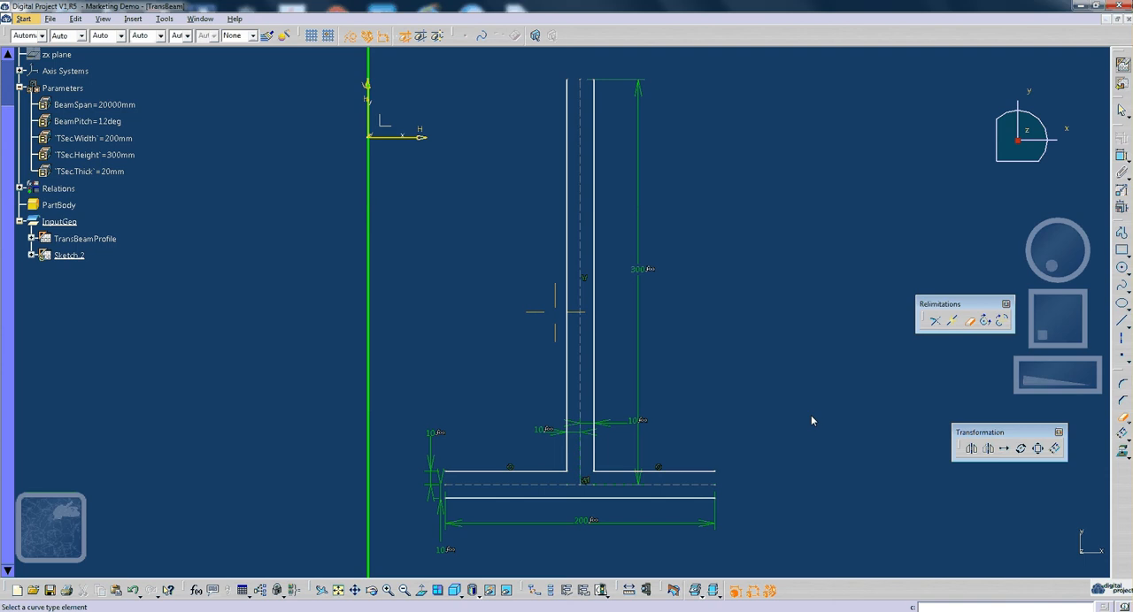
left_click(1121, 324)
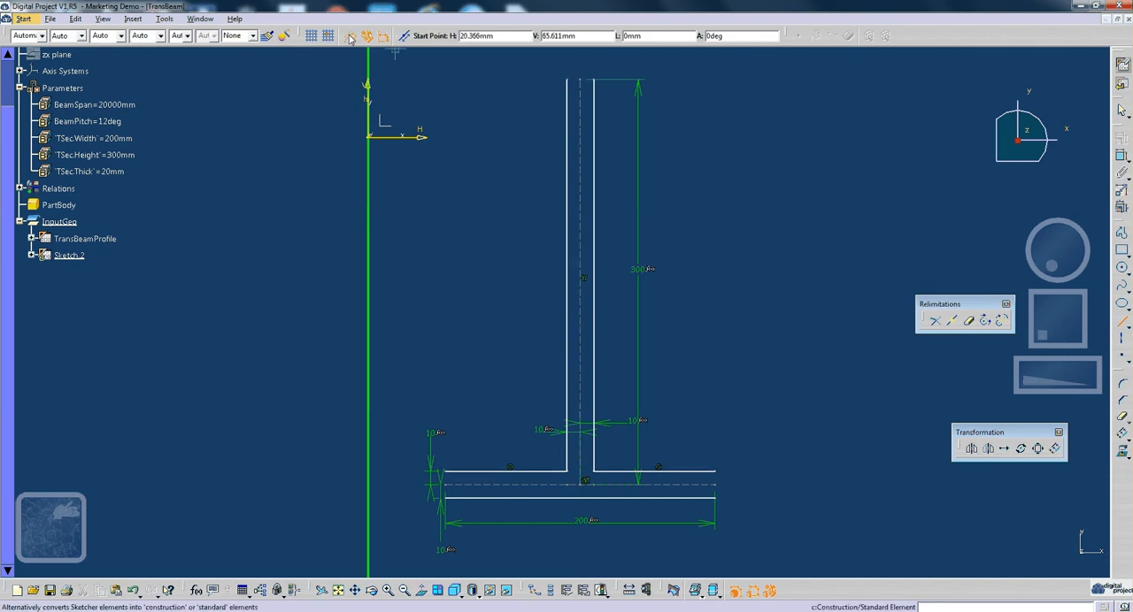
left_click(567, 82)
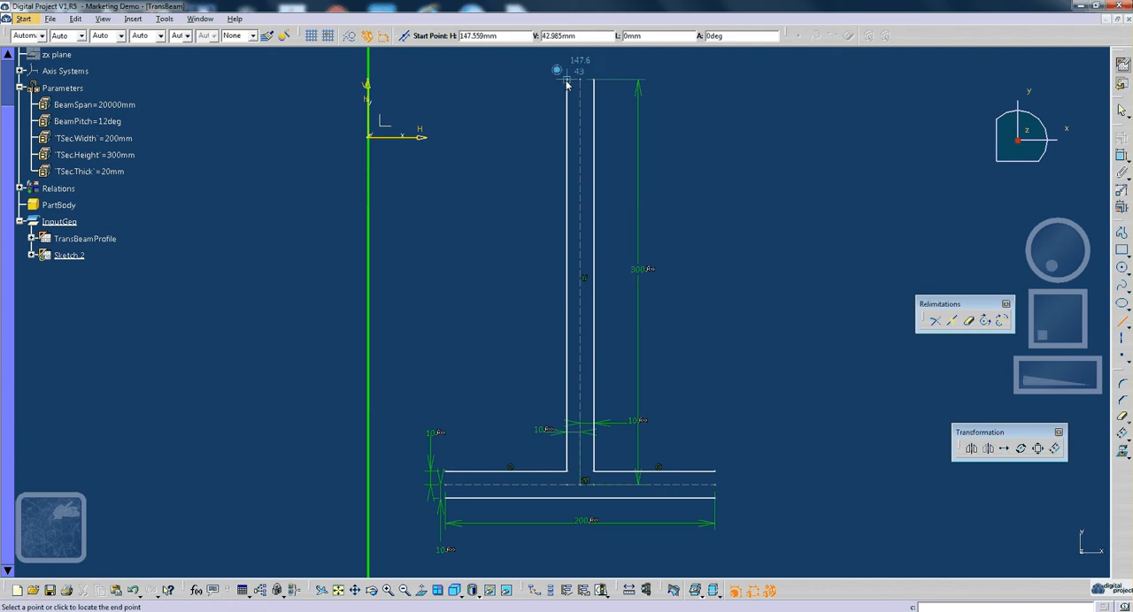
left_click(593, 81)
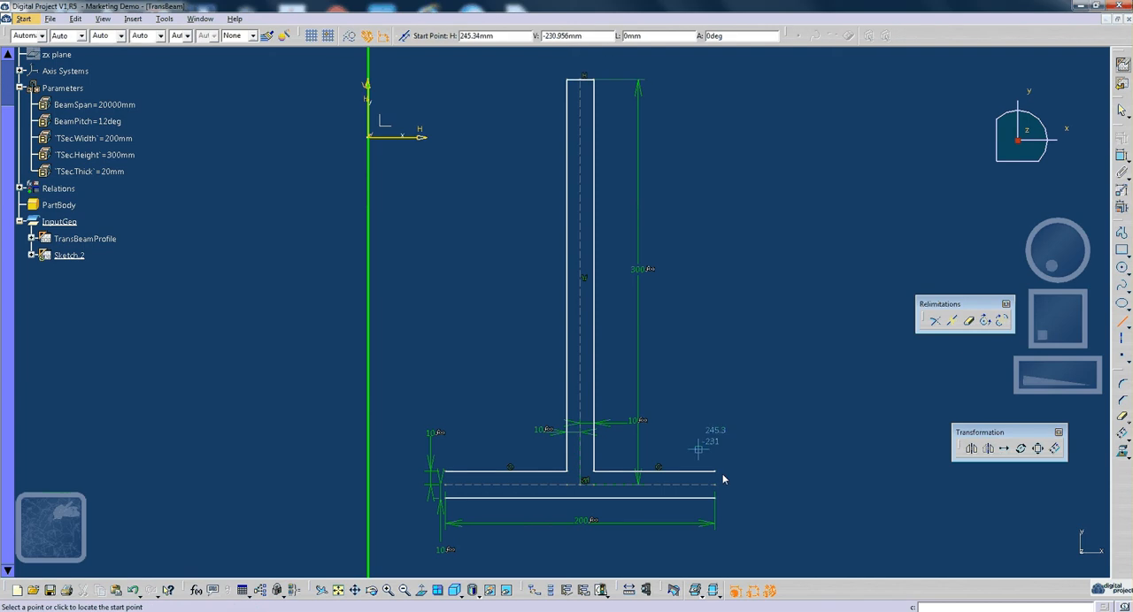
left_click(715, 472)
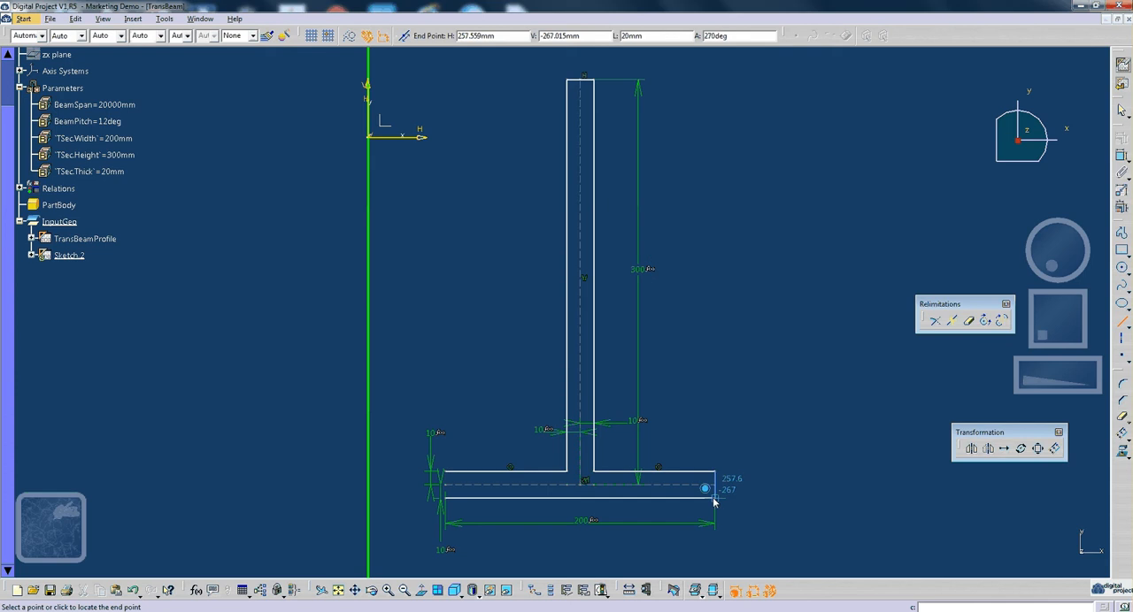
left_click(714, 500)
left_click(445, 473)
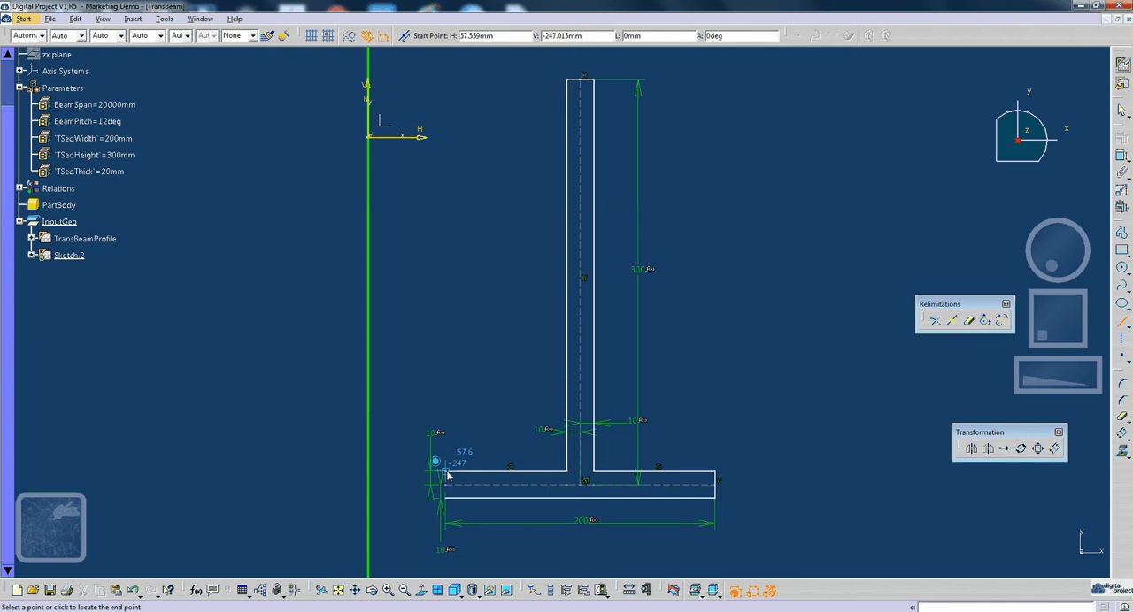
left_click(447, 501)
left_click(482, 424)
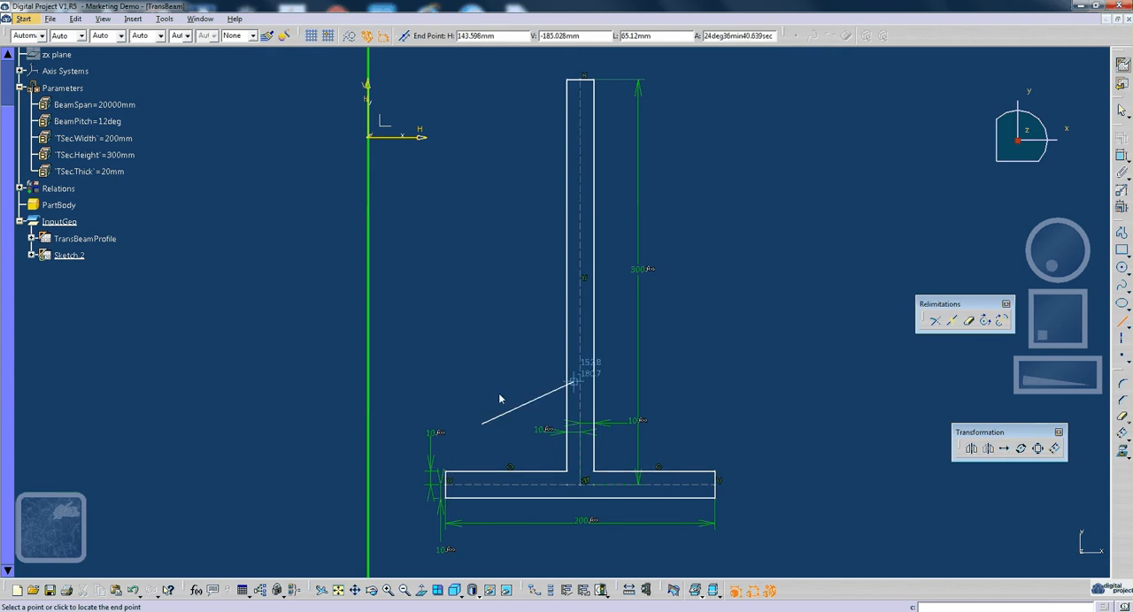
key("Escape")
- Define an output profile from the flange's upper-left line in Wire (Automatic Propagation) mode so it covers the whole T outline
mouse_move(497, 387)
middle_mouse_down()
mouse_move(516, 377)
mouse_move(537, 434)
middle_mouse_up()
left_click(513, 474)
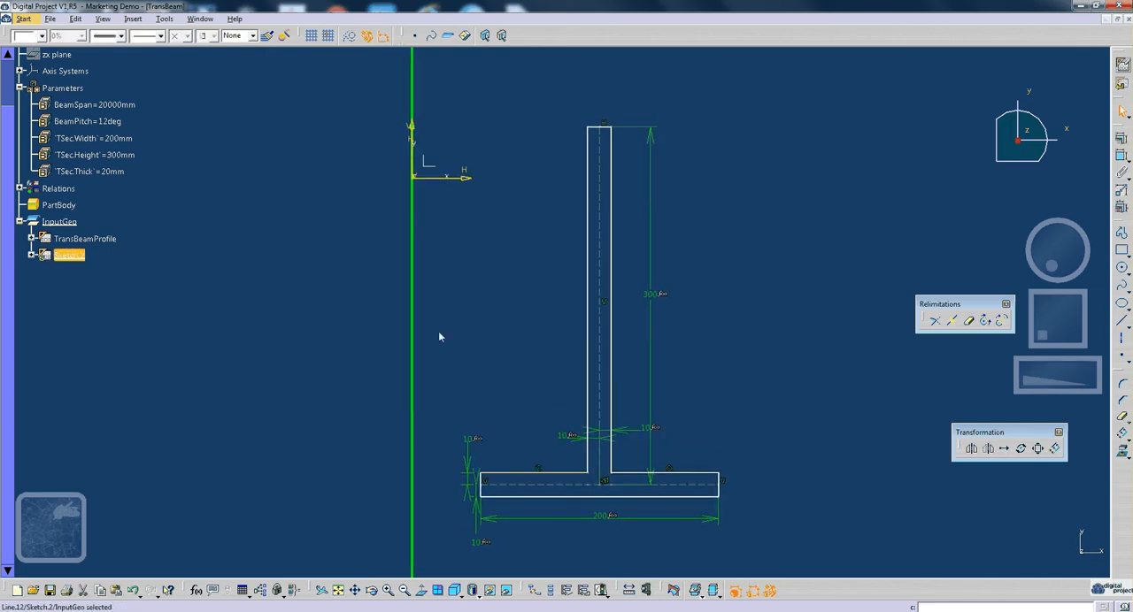
left_click(584, 591)
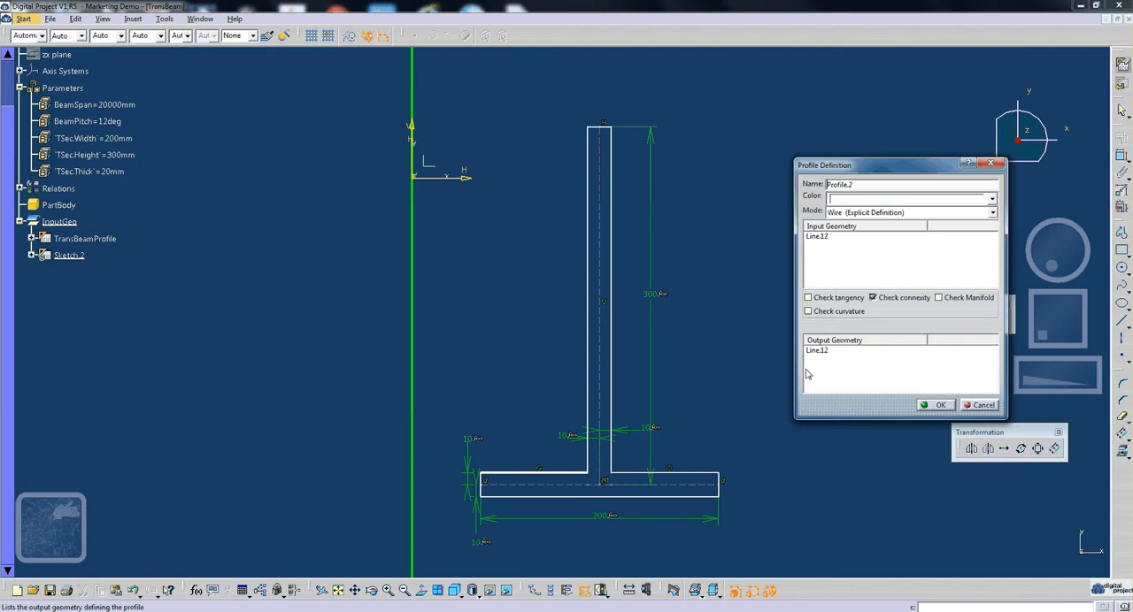
left_click(885, 213)
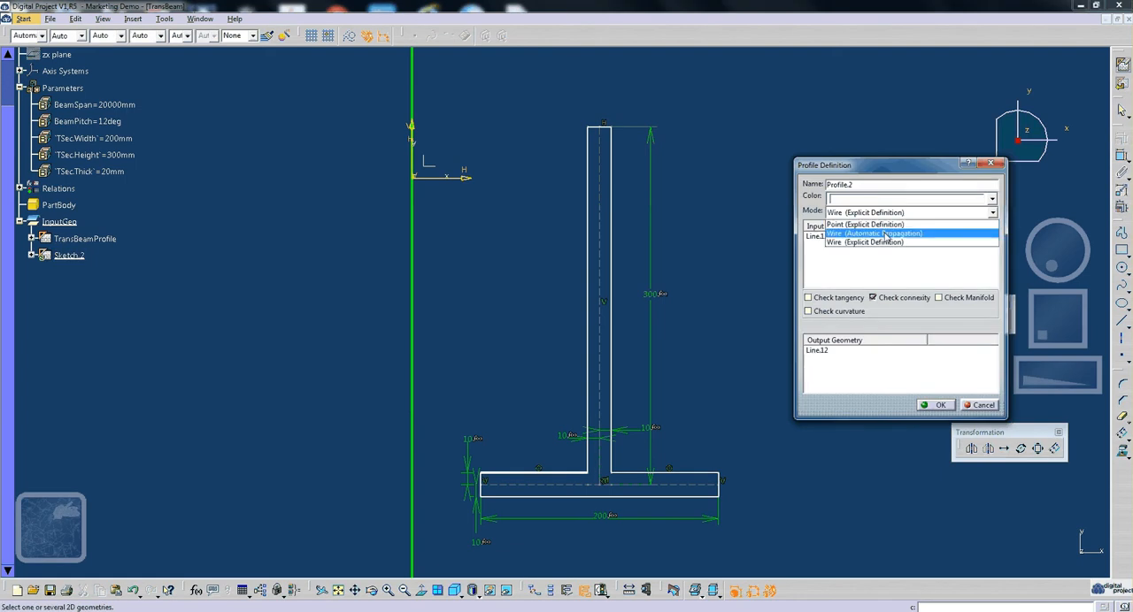
left_click(881, 234)
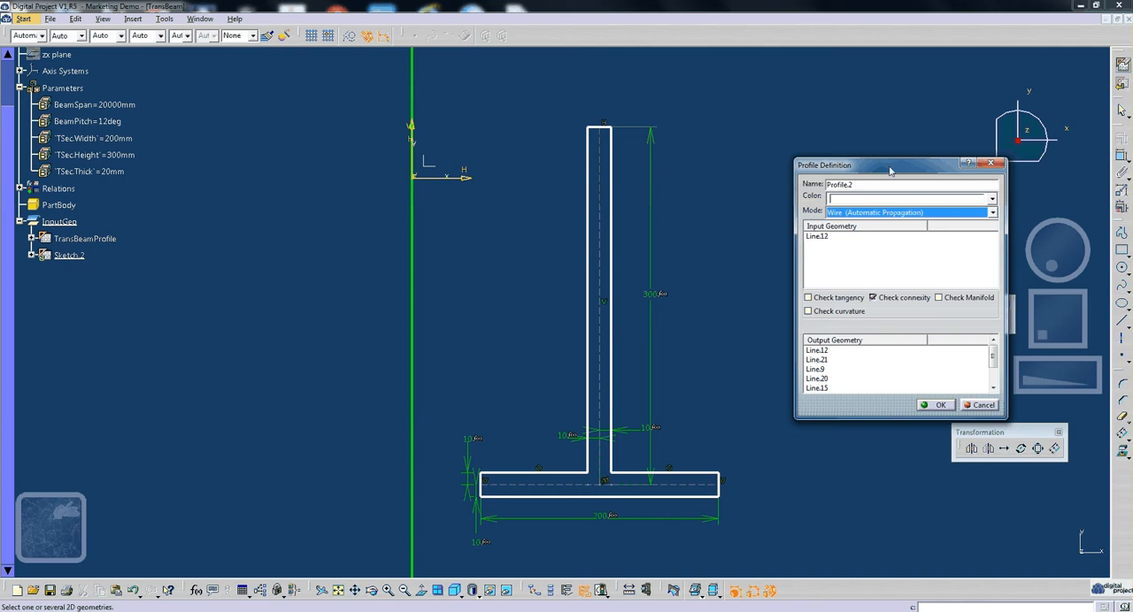
left_click_drag(889, 170, 872, 170)
left_click(924, 405)
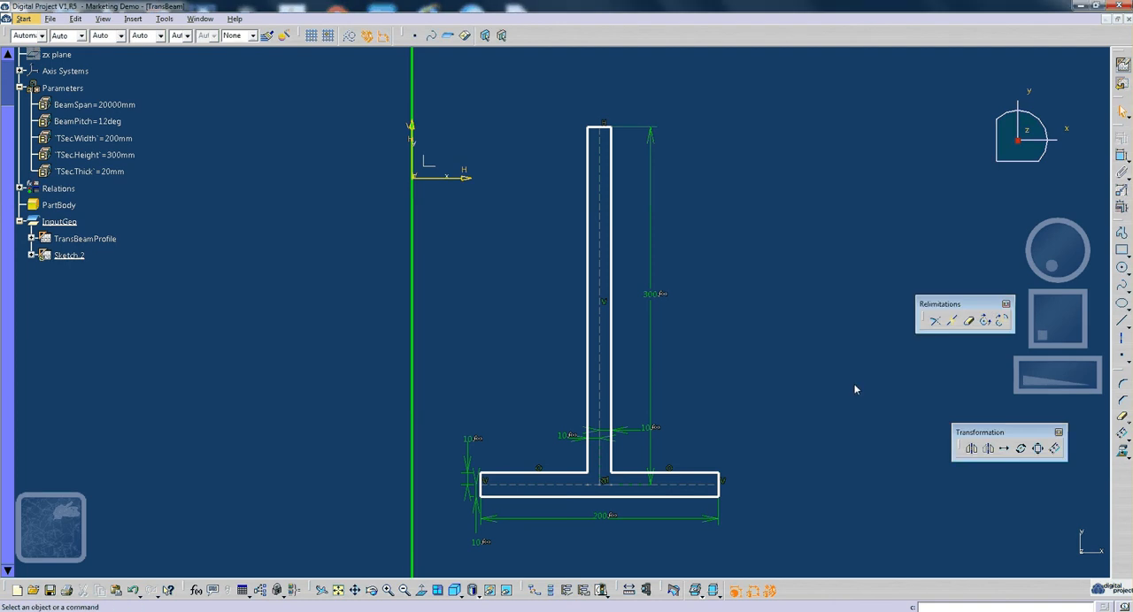
- Expand Sketch.2 in the tree to list its contents and exit the sketch
left_click(69, 255)
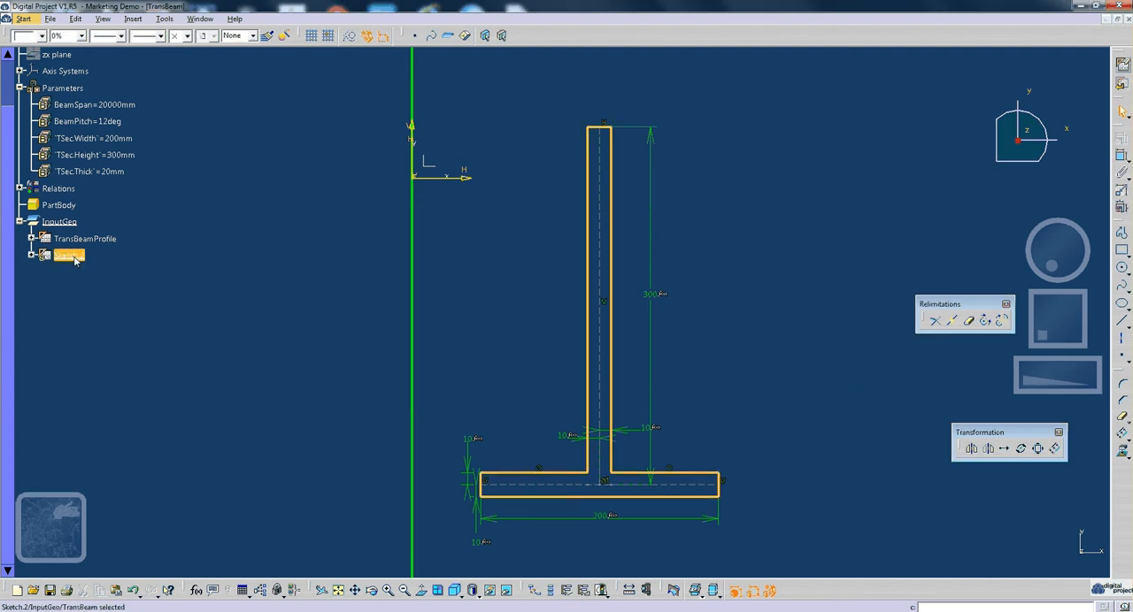
right_click(71, 255)
left_click(35, 258)
left_click(35, 258)
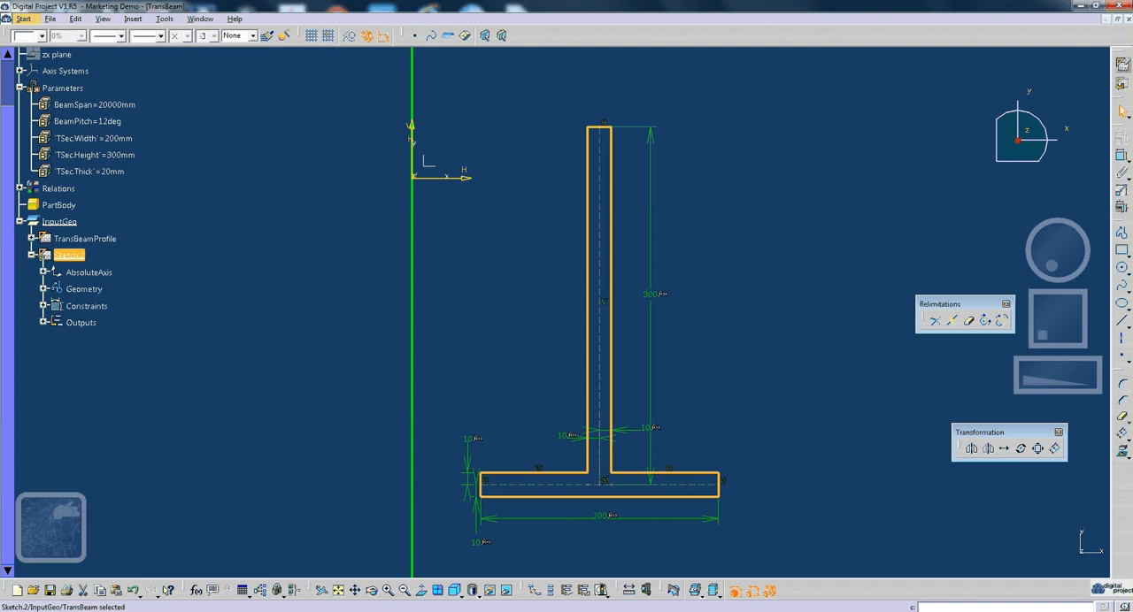
left_click(464, 565)
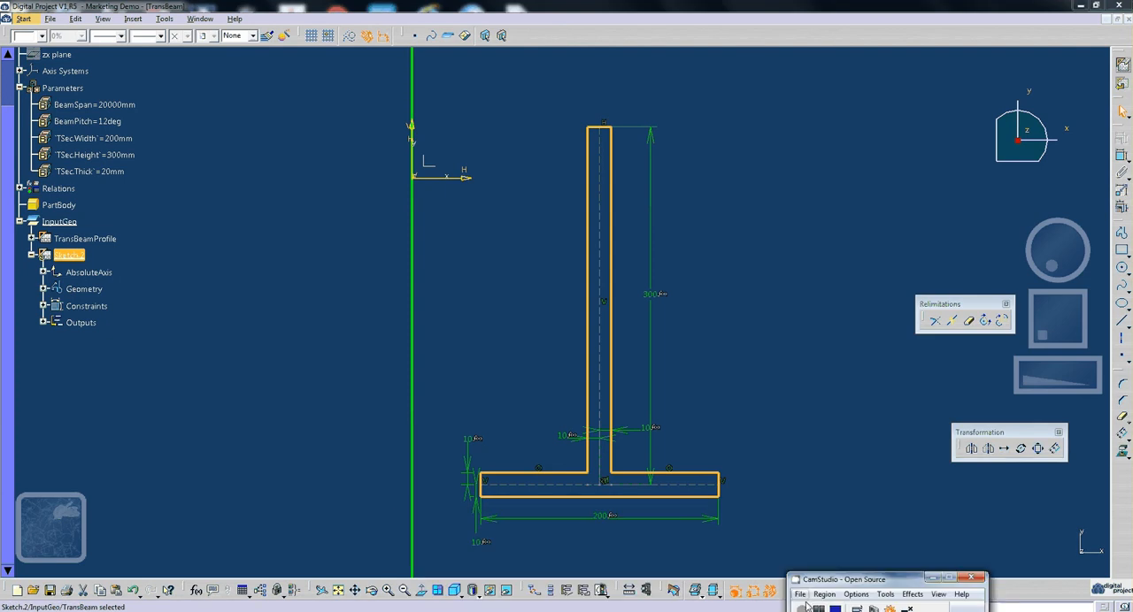
left_click(871, 389)
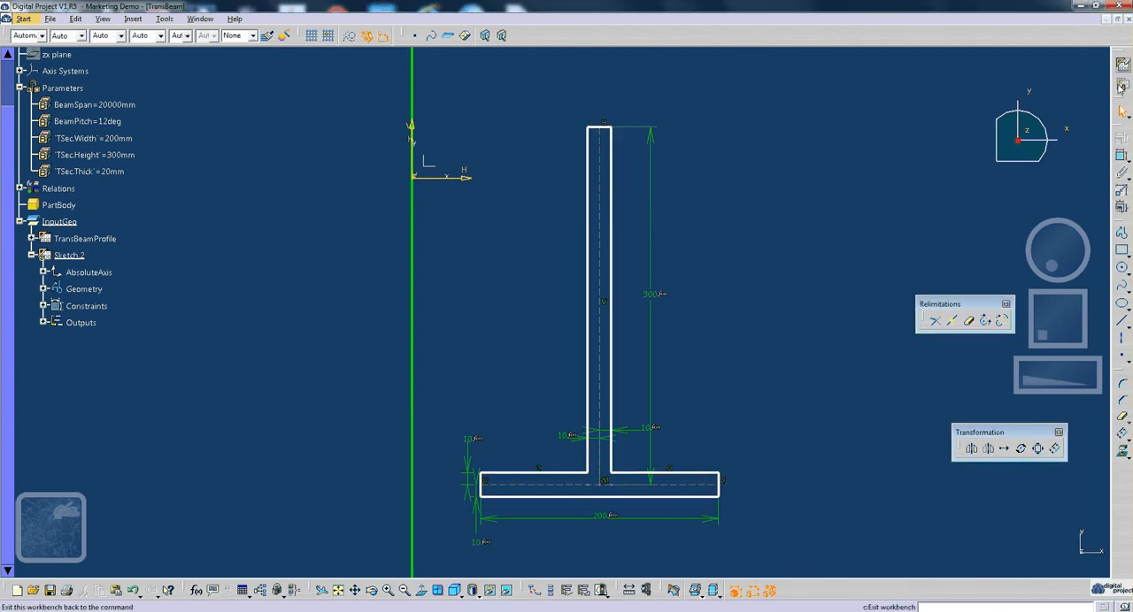
left_click(1121, 86)
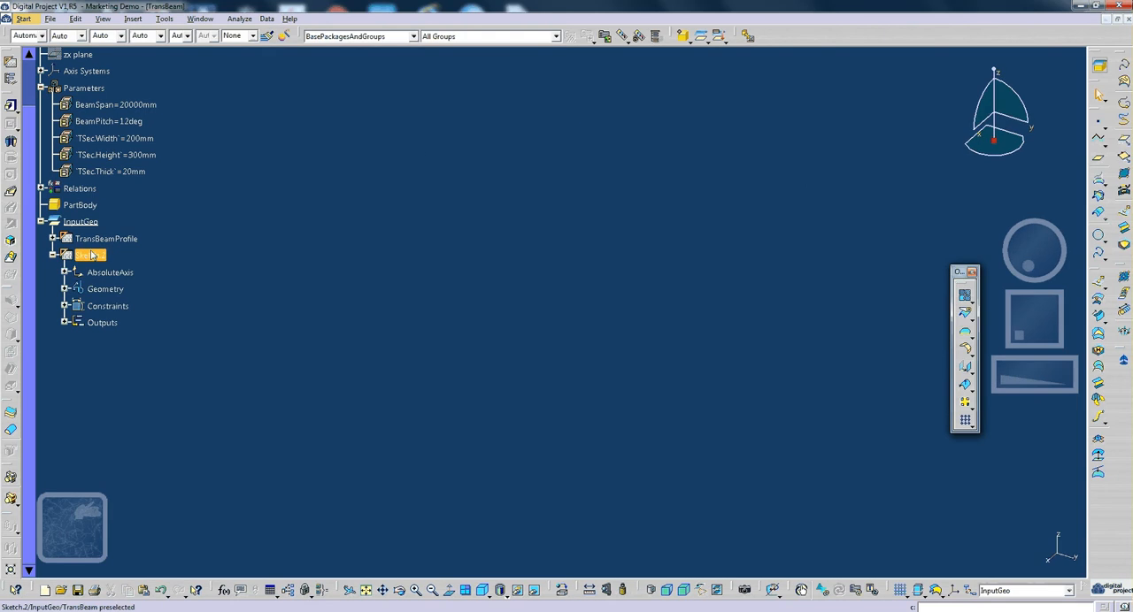
- Rename the T-section sketch as TSecProfile
left_click(368, 591)
mouse_move(543, 426)
middle_mouse_down()
mouse_move(535, 390)
mouse_move(575, 354)
mouse_move(558, 380)
middle_mouse_up()
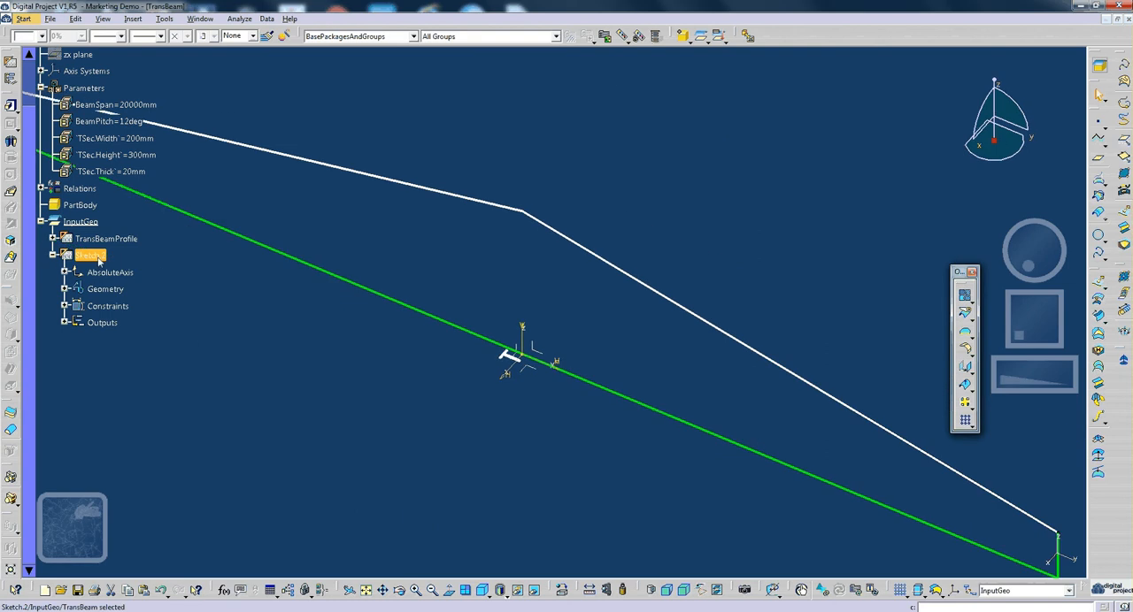
key("alt+Return")
type("T")
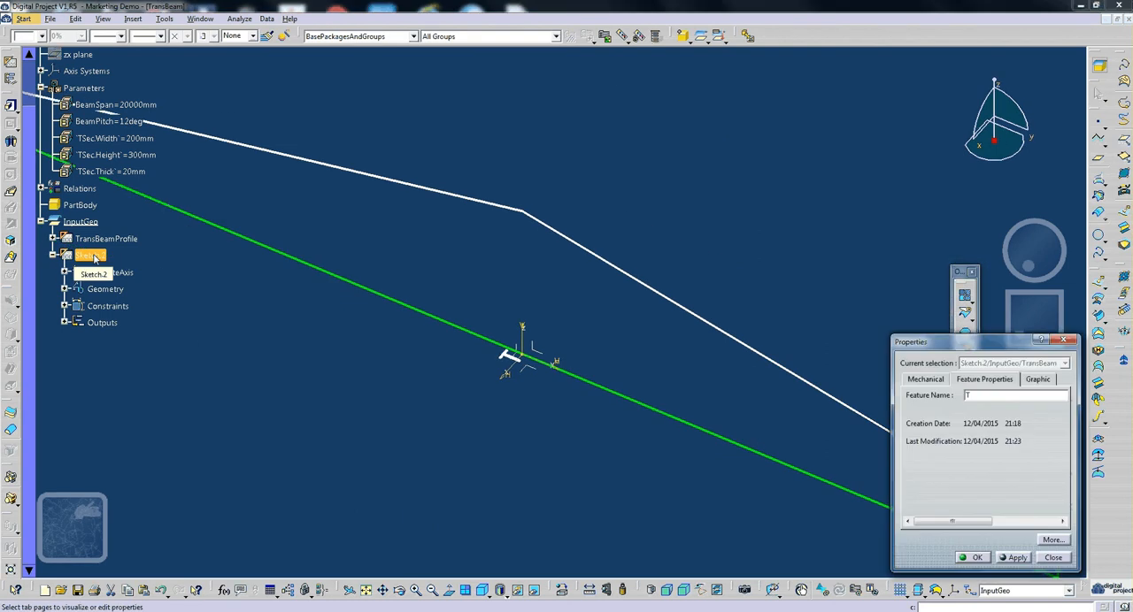
type("SecProfile")
key("Return")
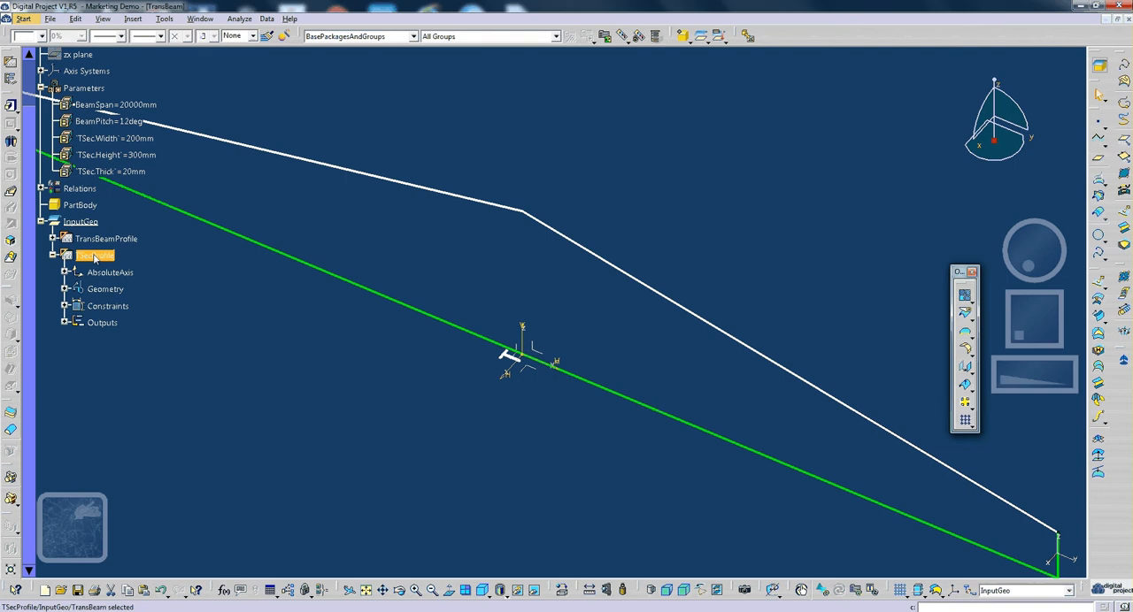
middle_click_drag(585, 350, 617, 351)
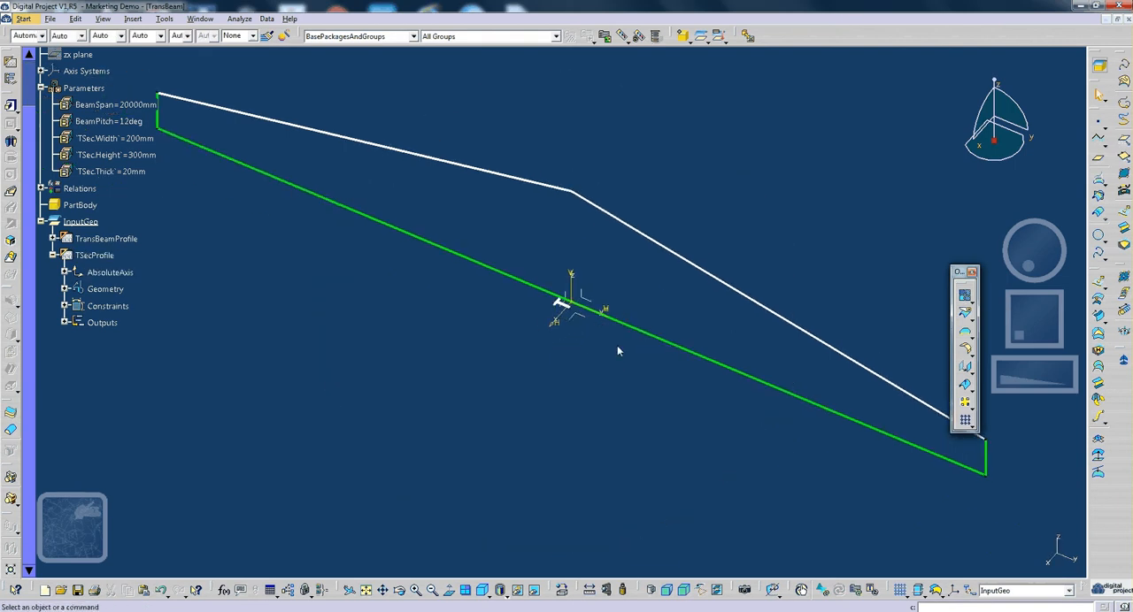
- Collapse the TSecProfile sketch's contents in the specification tree
middle_click_drag(792, 300, 887, 462)
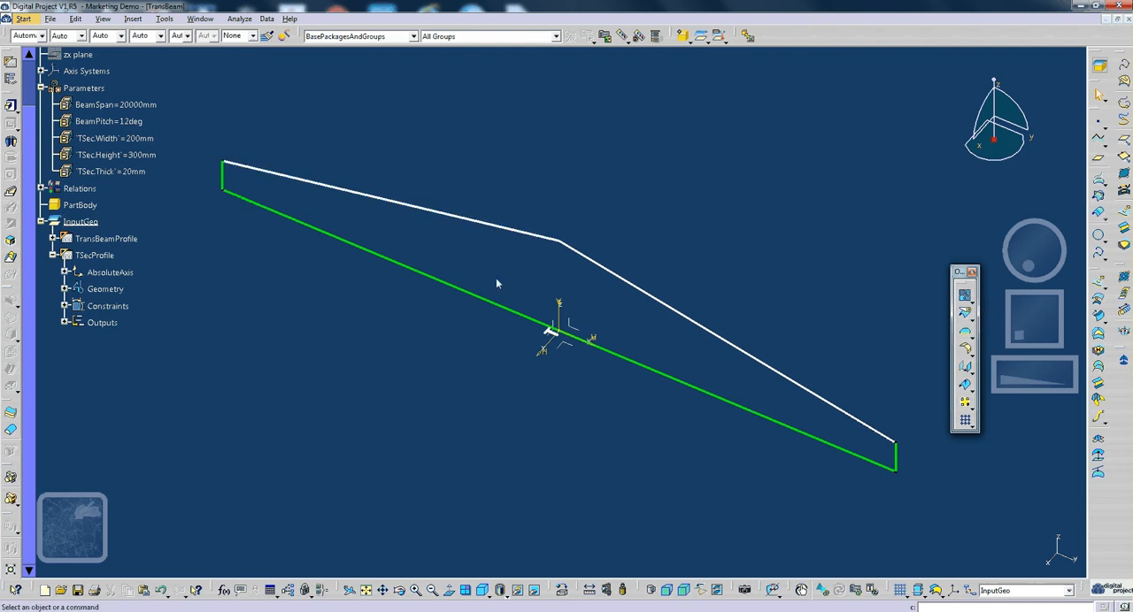
middle_click_drag(558, 345, 549, 373)
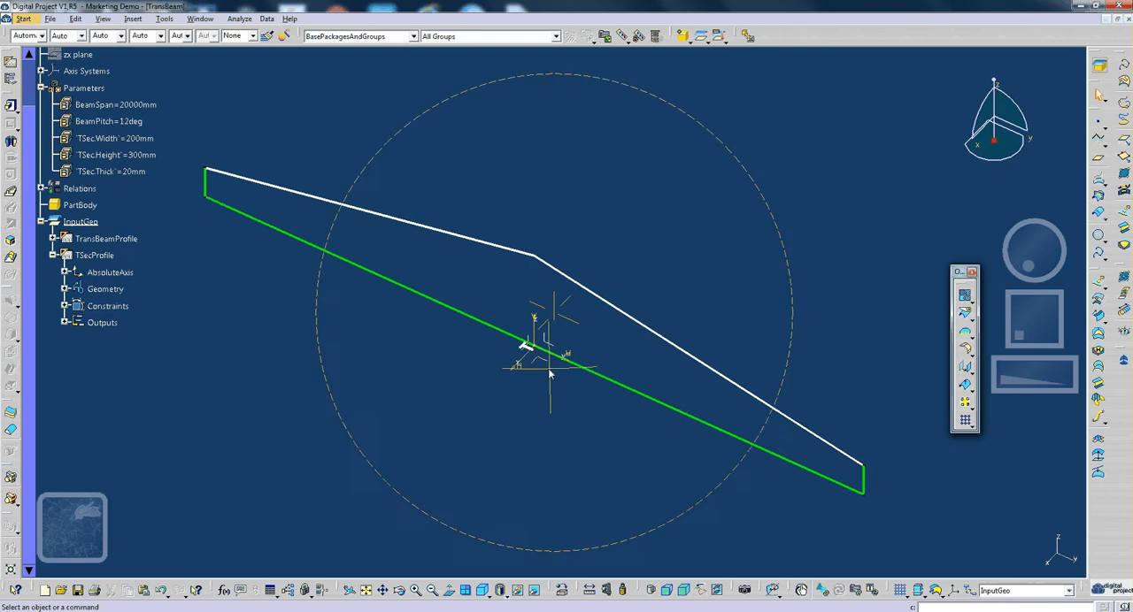
left_click(53, 256)
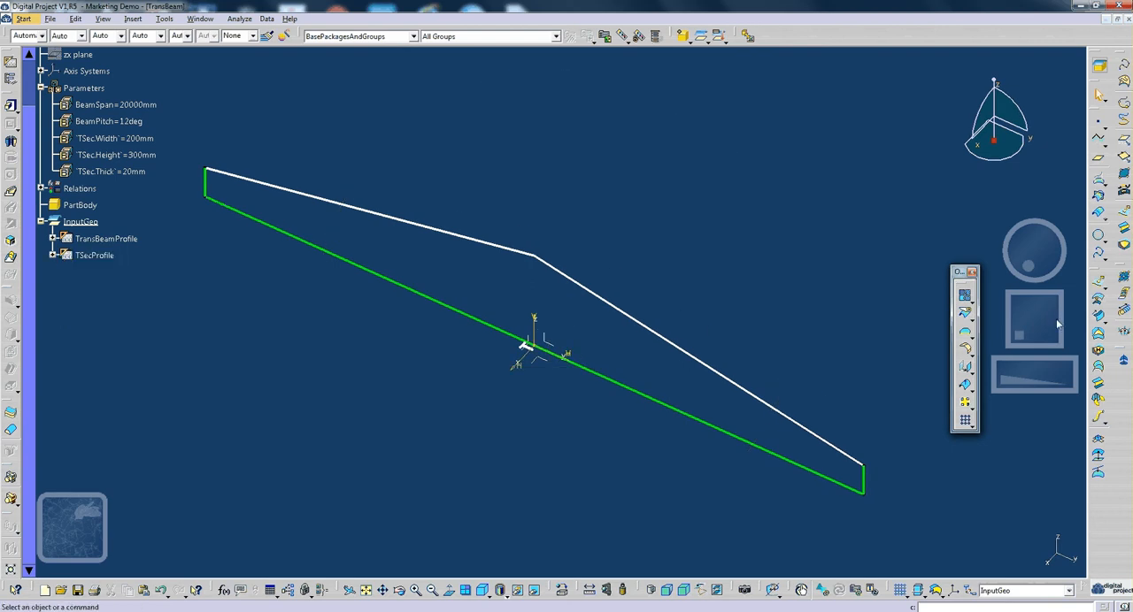
right_click(96, 257)
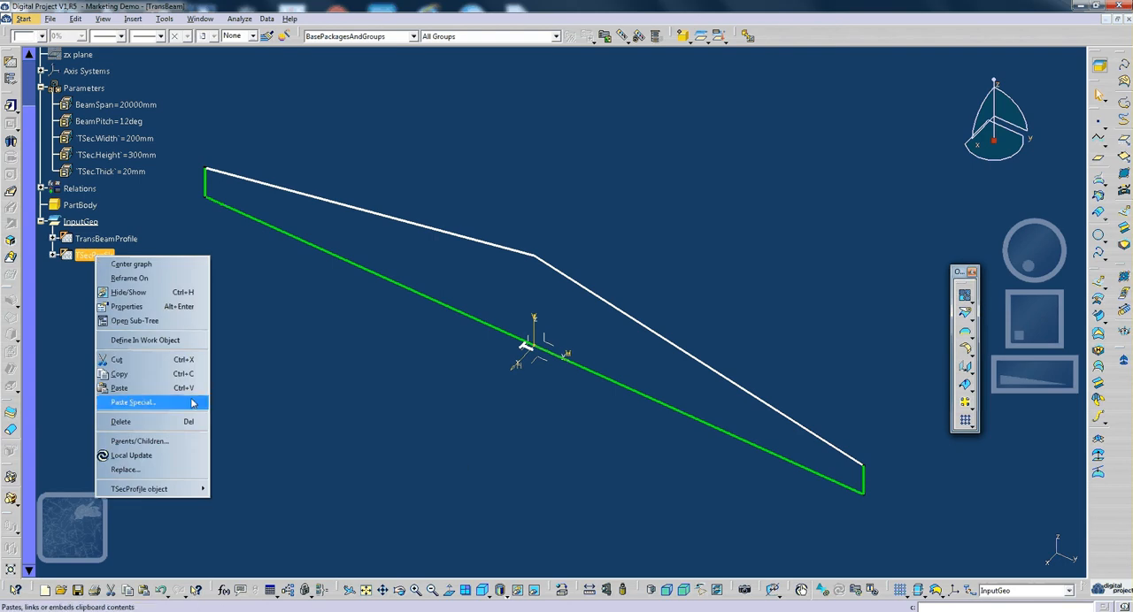
mouse_move(172, 487)
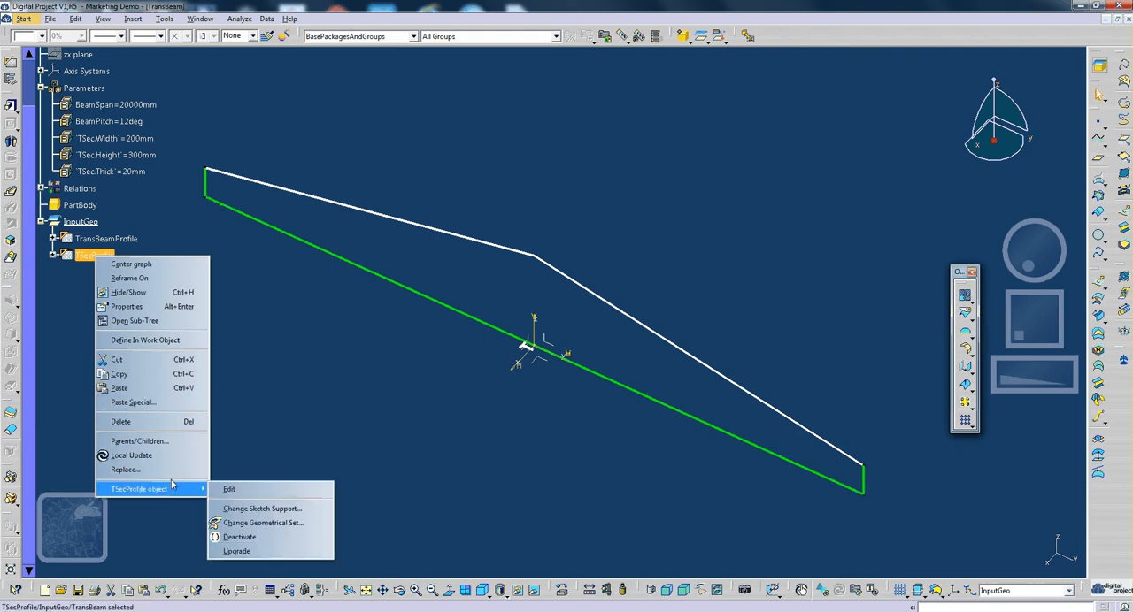
left_click(256, 509)
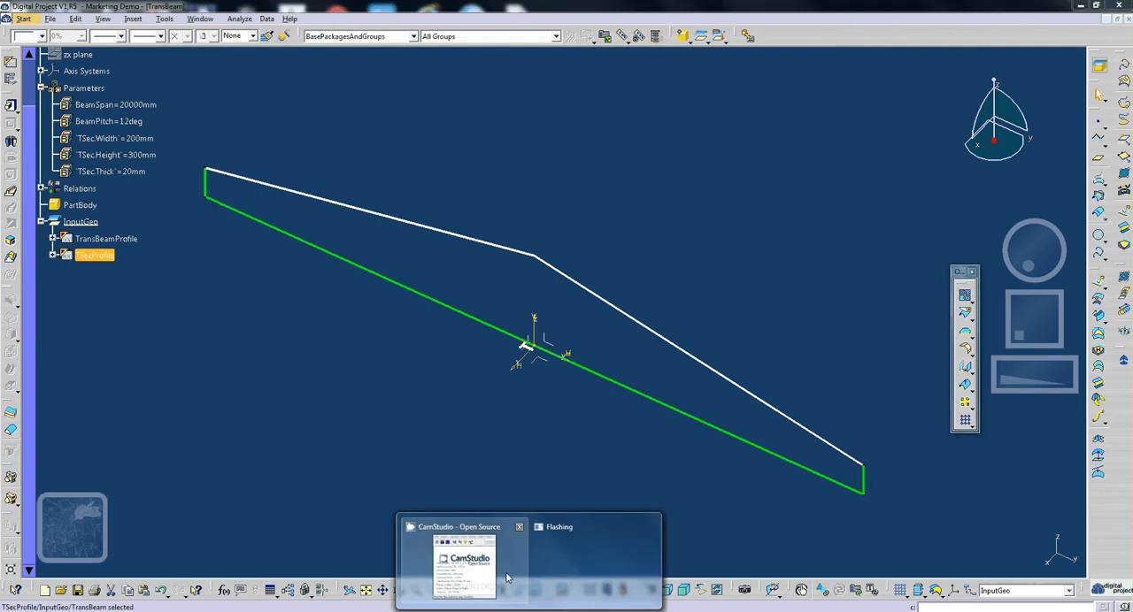
left_click(508, 578)
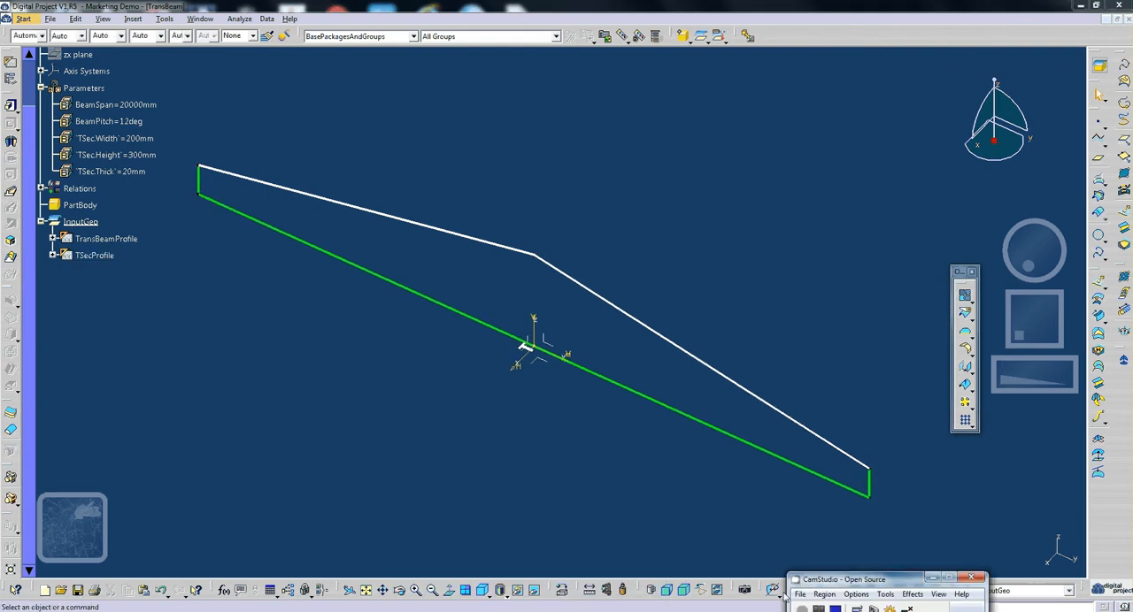
left_click(940, 577)
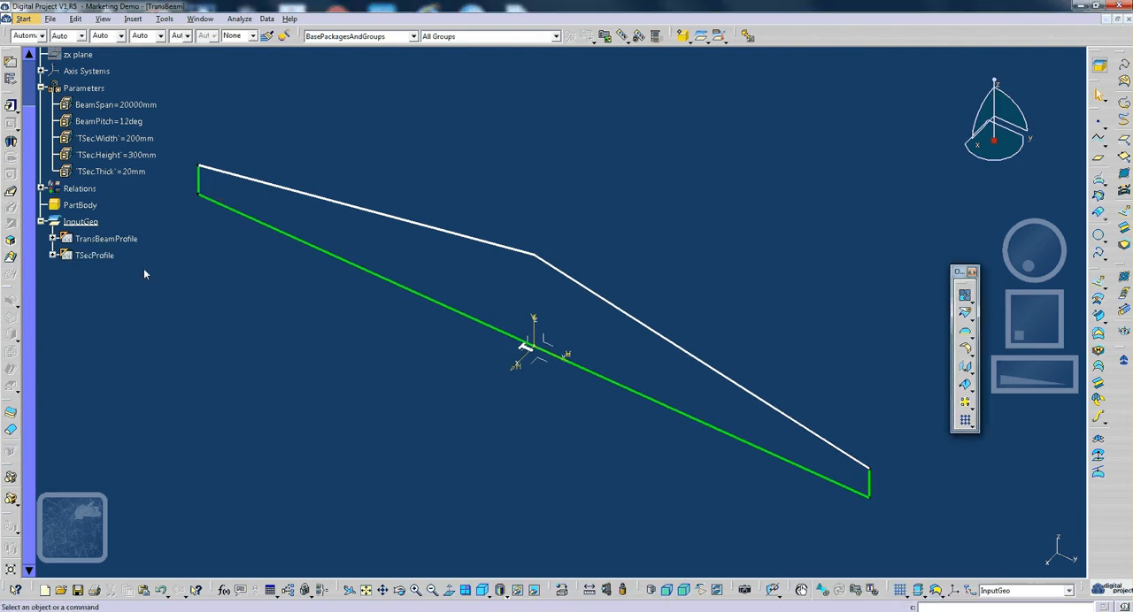
- Reopen the TSecProfile sketch for editing to check the solving status of its T-section
double_click(95, 255)
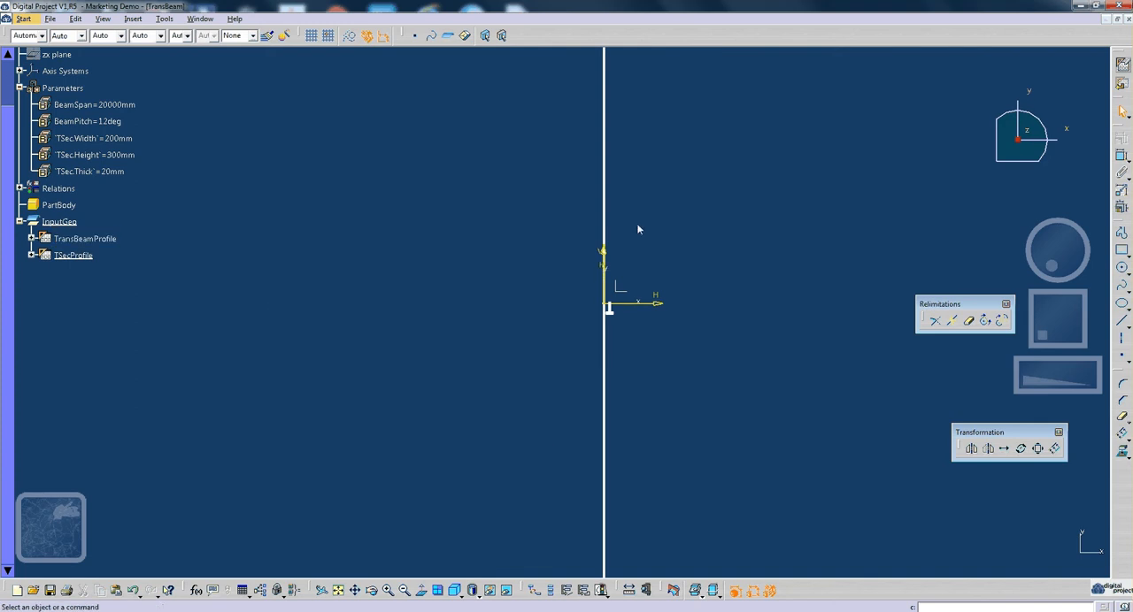
mouse_move(620, 254)
middle_mouse_down()
mouse_move(596, 341)
mouse_move(549, 300)
middle_mouse_up()
mouse_move(472, 313)
middle_mouse_down()
mouse_move(634, 328)
mouse_move(539, 331)
mouse_move(571, 352)
mouse_move(537, 370)
middle_mouse_up()
left_click(60, 254)
left_click(60, 254)
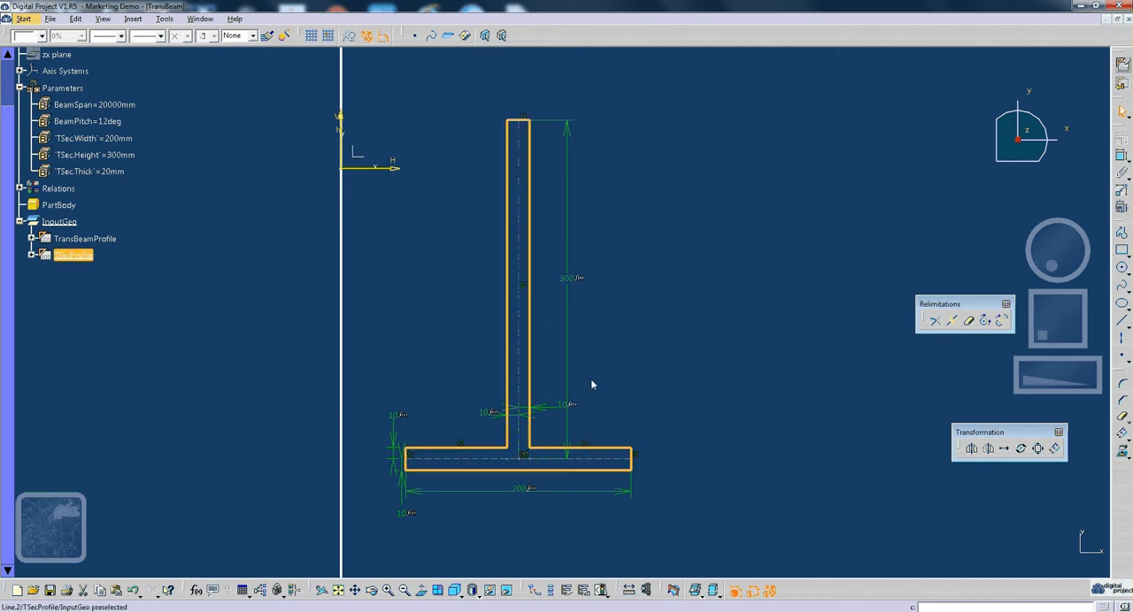
left_click(656, 539)
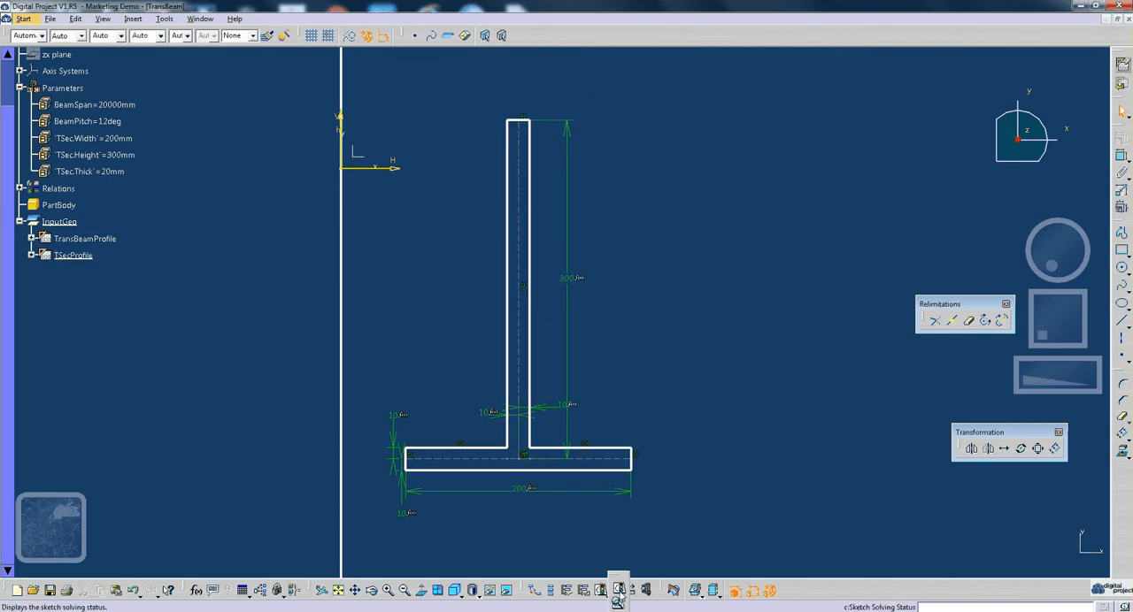
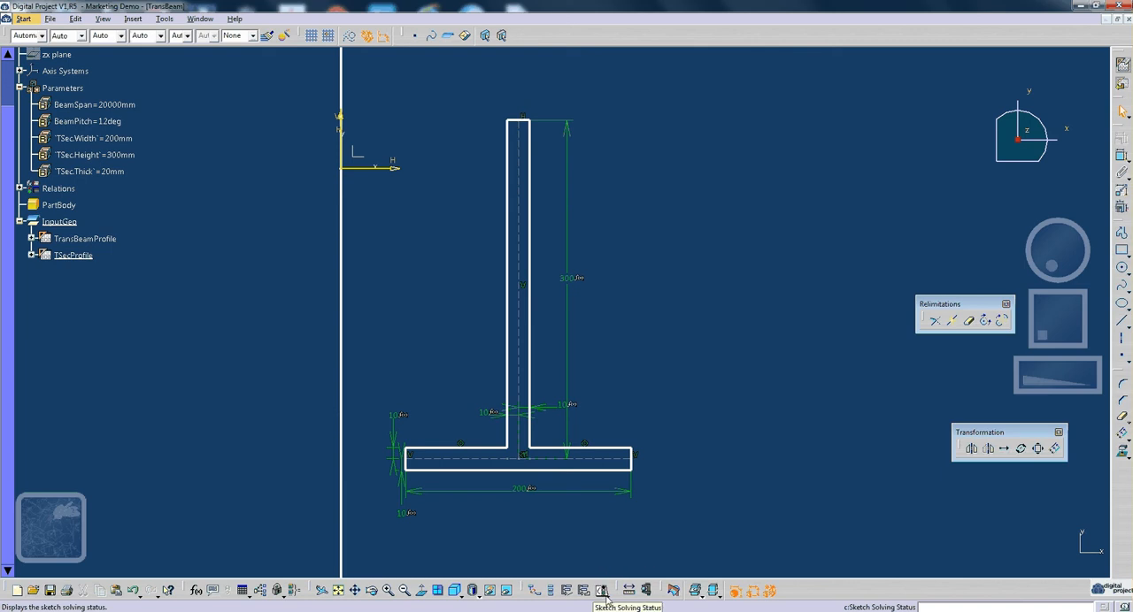
- Open the sketch analysis from the T-section's solving status and examine the profile's geometry check
left_click(607, 596)
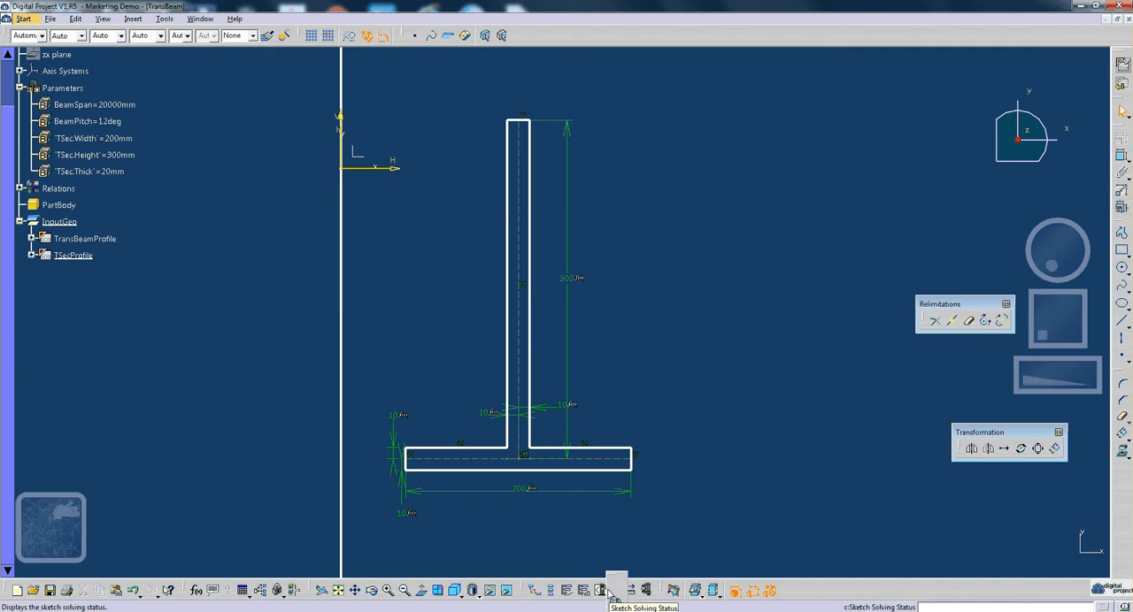
left_click(601, 590)
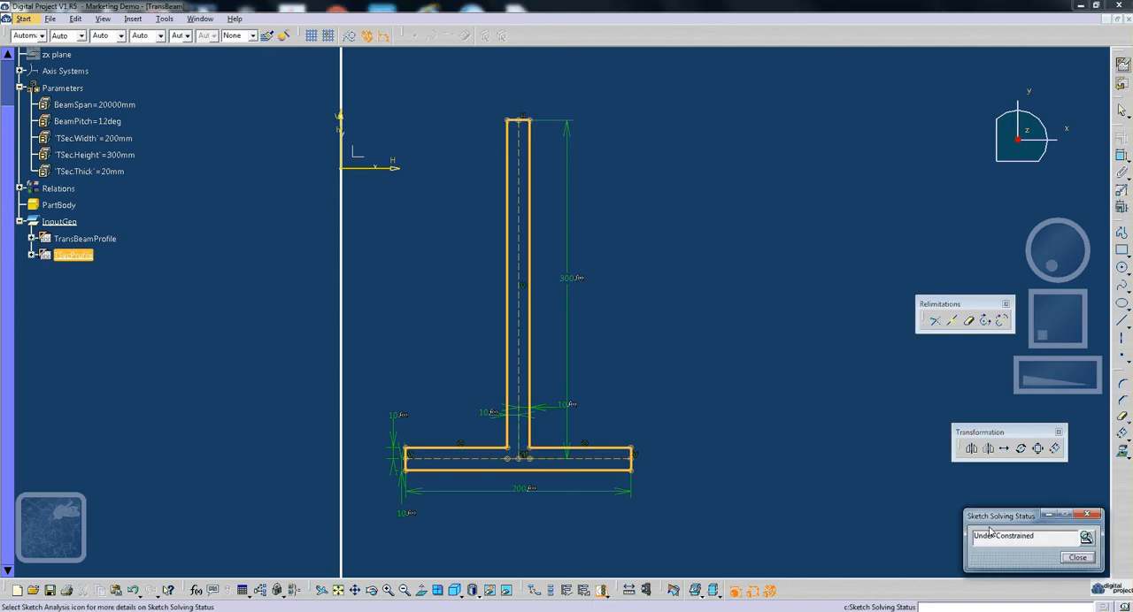
mouse_move(987, 415)
left_mouse_down()
mouse_move(983, 430)
mouse_move(787, 461)
left_mouse_up()
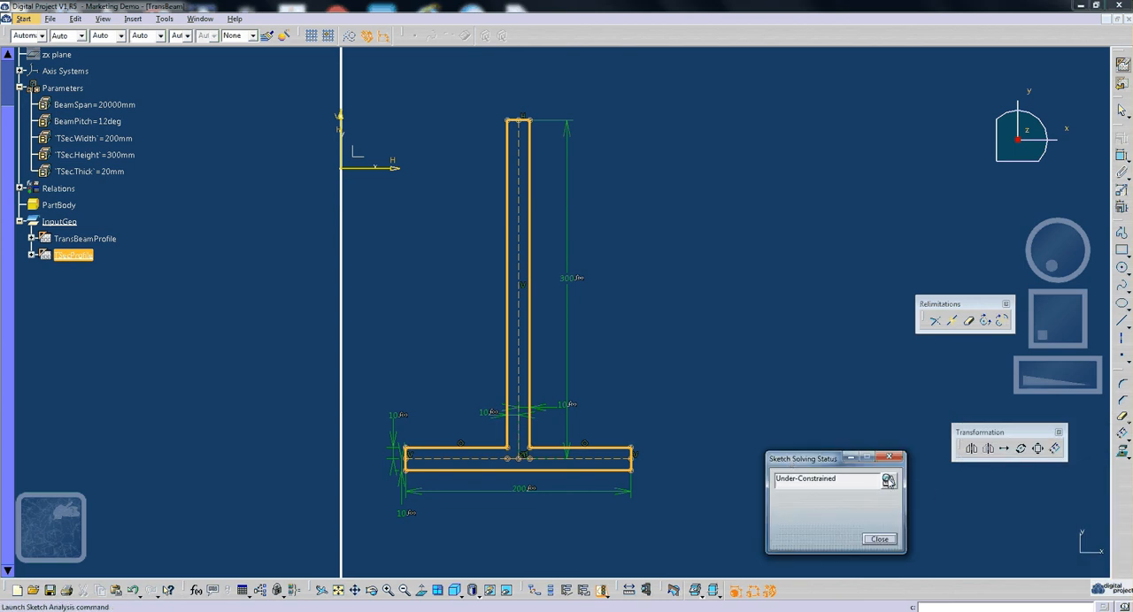
left_click(888, 480)
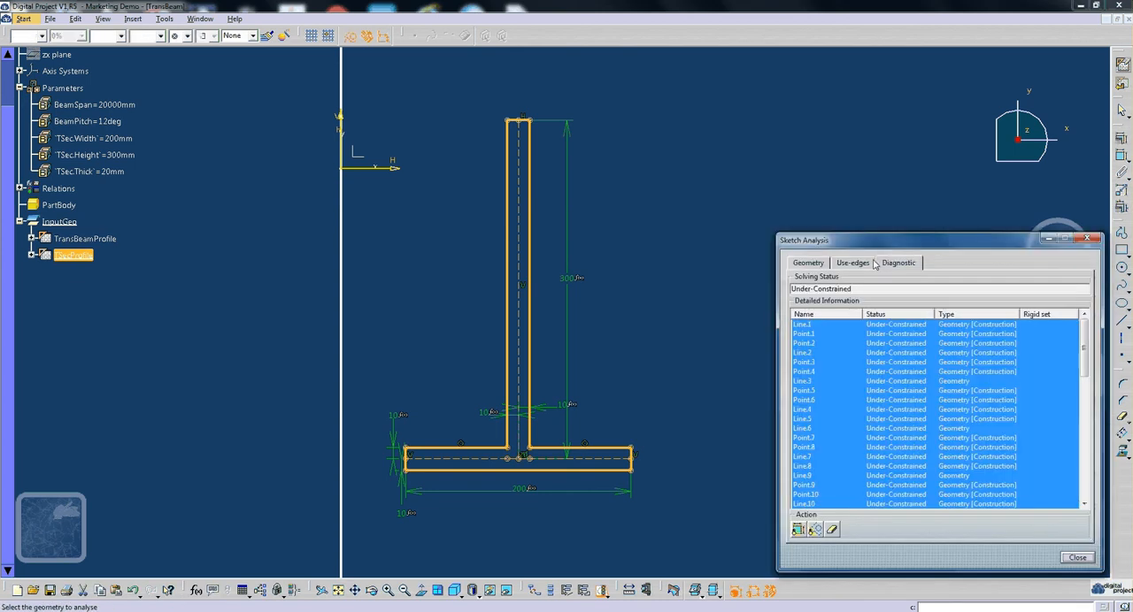
left_click(823, 265)
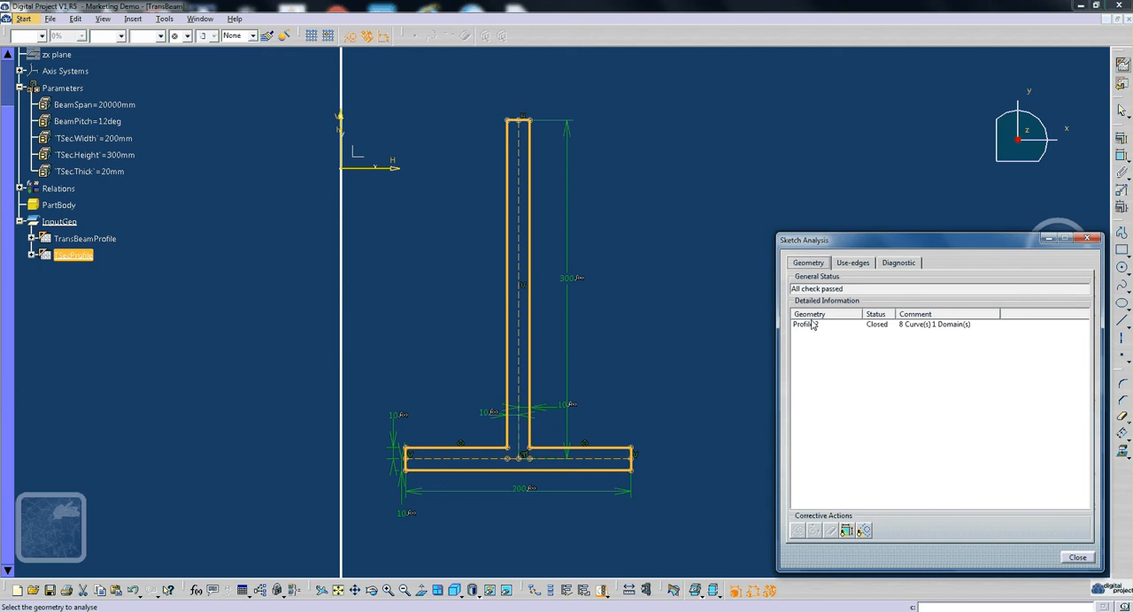
left_click(813, 326)
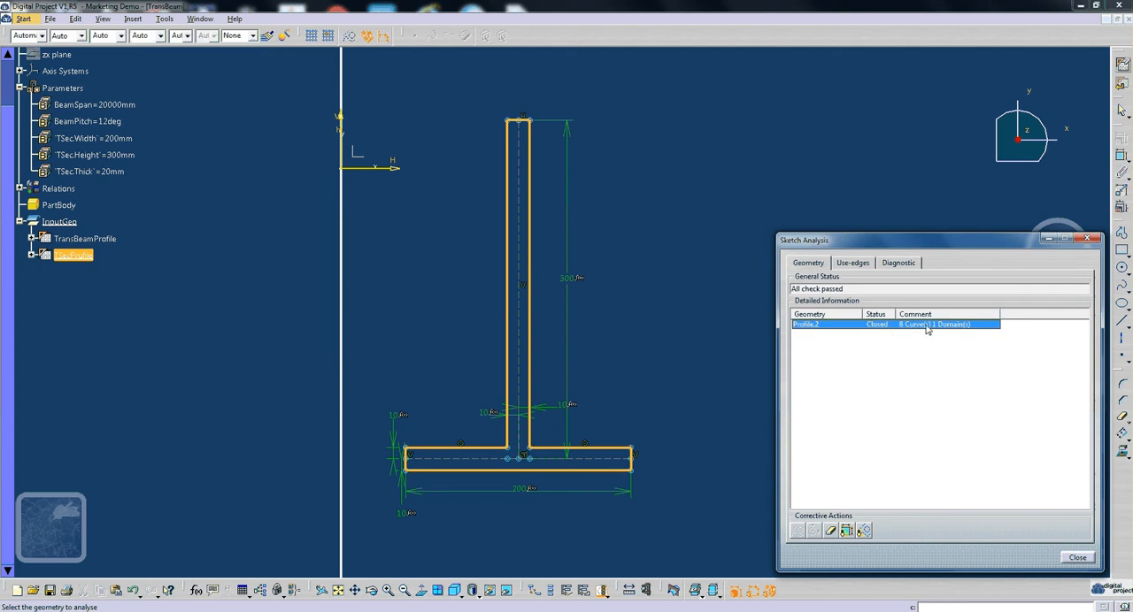
- Examine the use-edges and the diagnostic list of the T-section sketch, highlighting Line.19 and Line.20 in the geometry
left_click(853, 263)
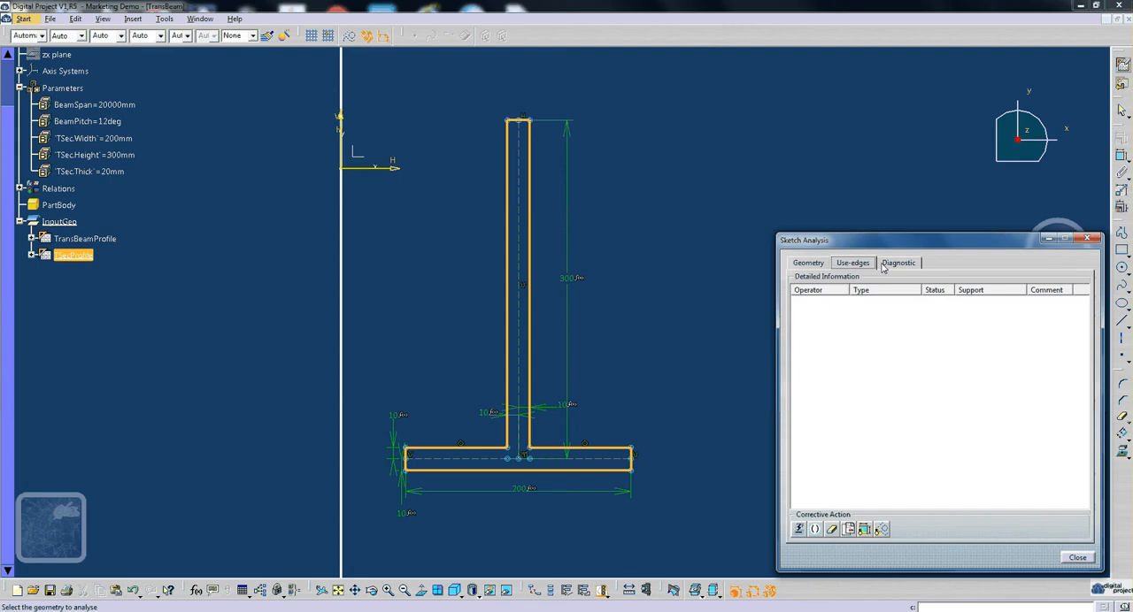
left_click(883, 265)
scroll(974, 399, "down", 10)
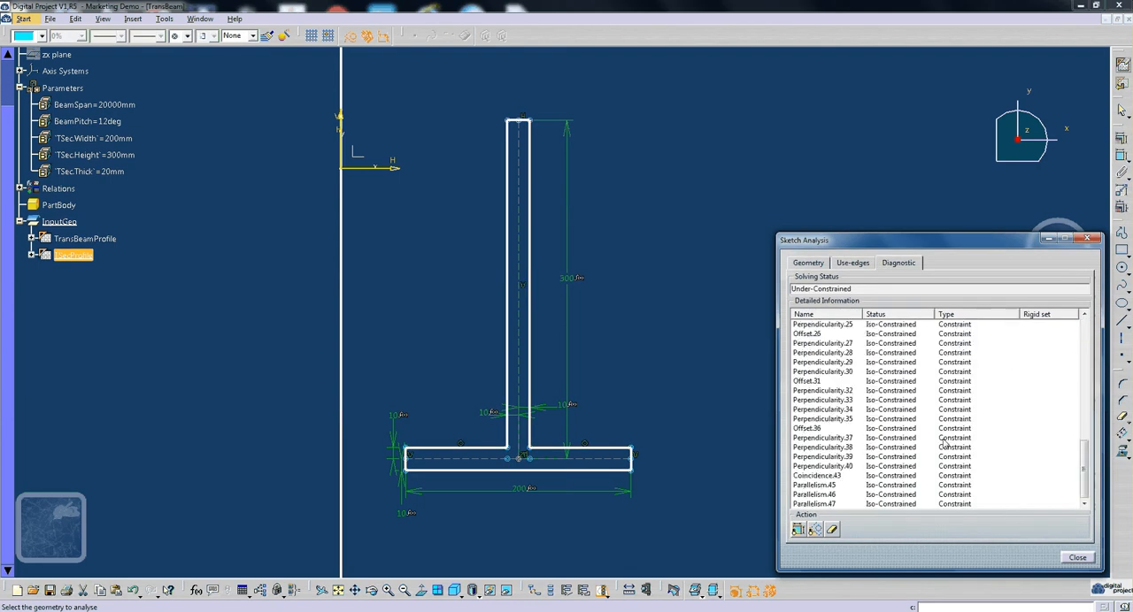
scroll(945, 442, "up", 10)
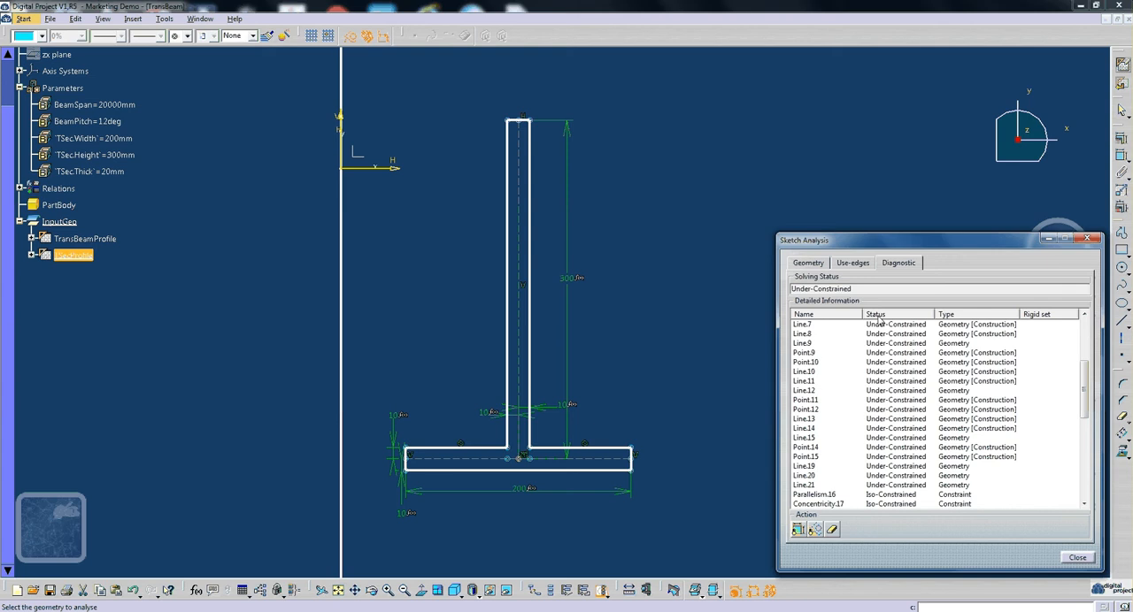
scroll(837, 477, "up", 2)
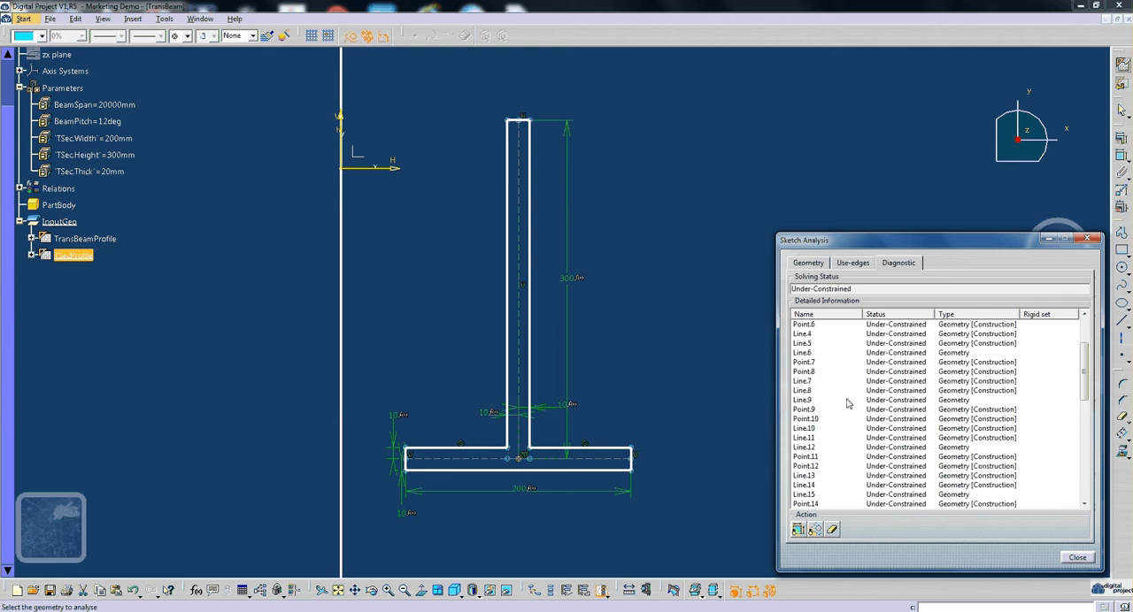
left_click(923, 376)
scroll(924, 407, "up", 3)
scroll(925, 430, "down", 8)
left_click(835, 374)
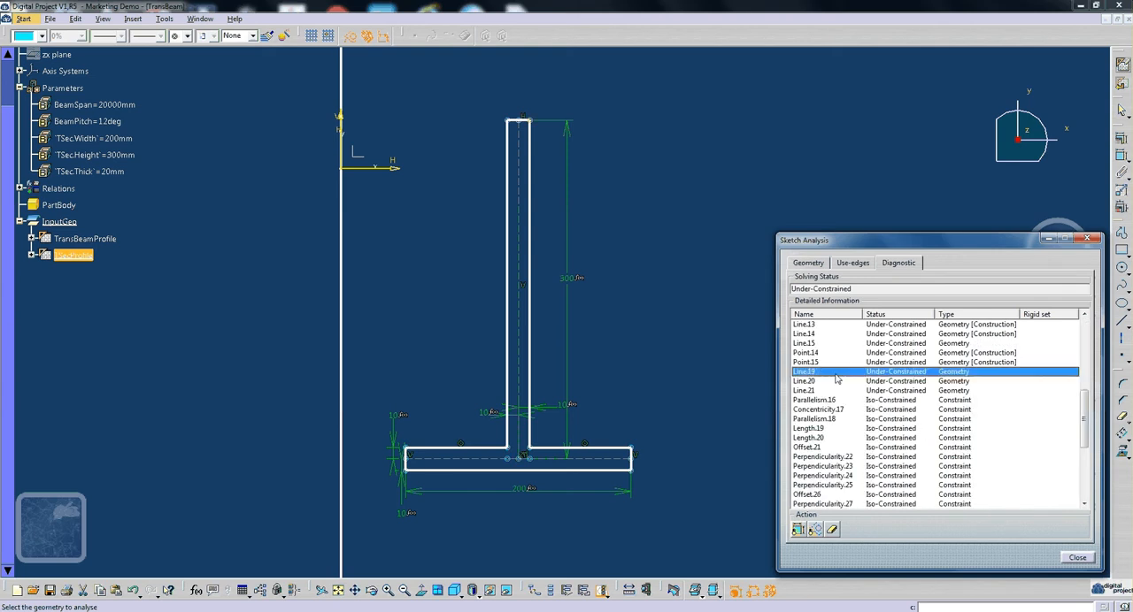
left_click(835, 385)
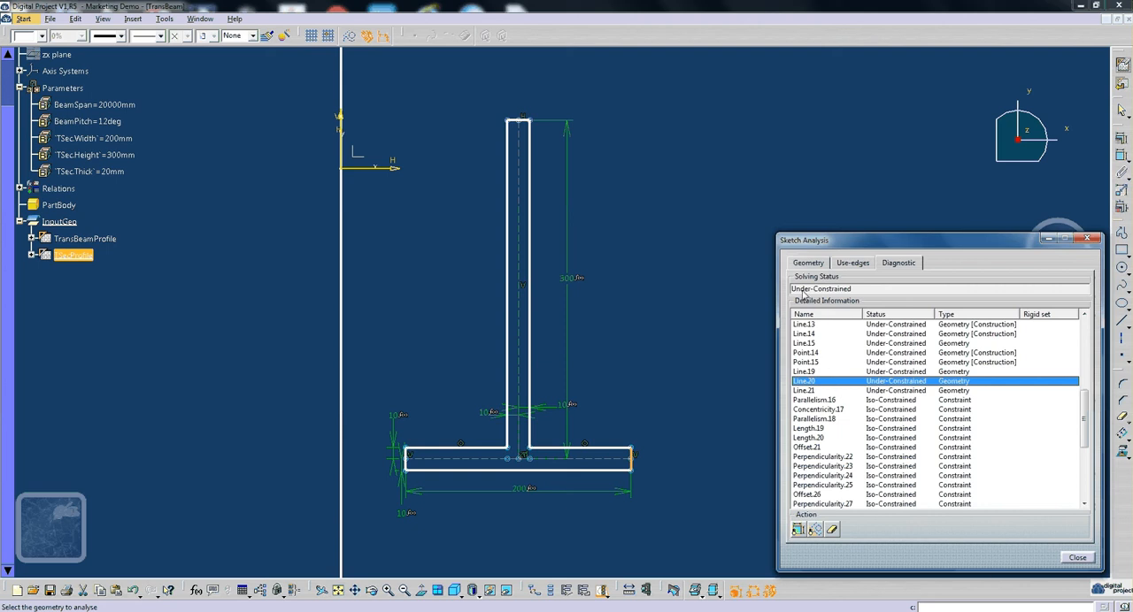
- Return to the geometry check, close the sketch analysis and exit the TSecProfile sketch
left_click(808, 263)
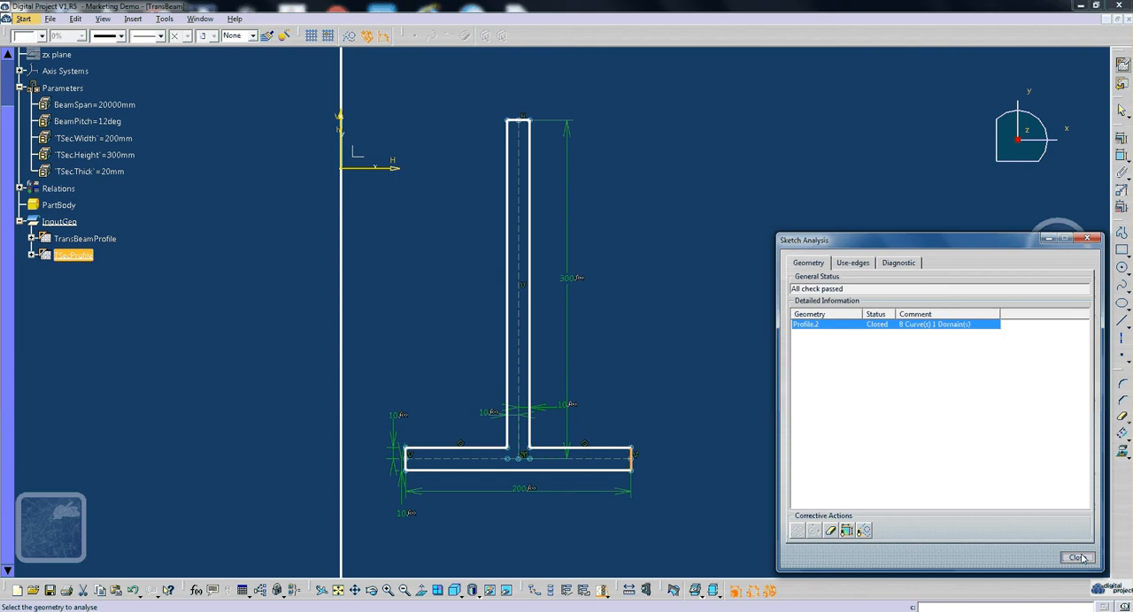
left_click_drag(981, 248, 870, 217)
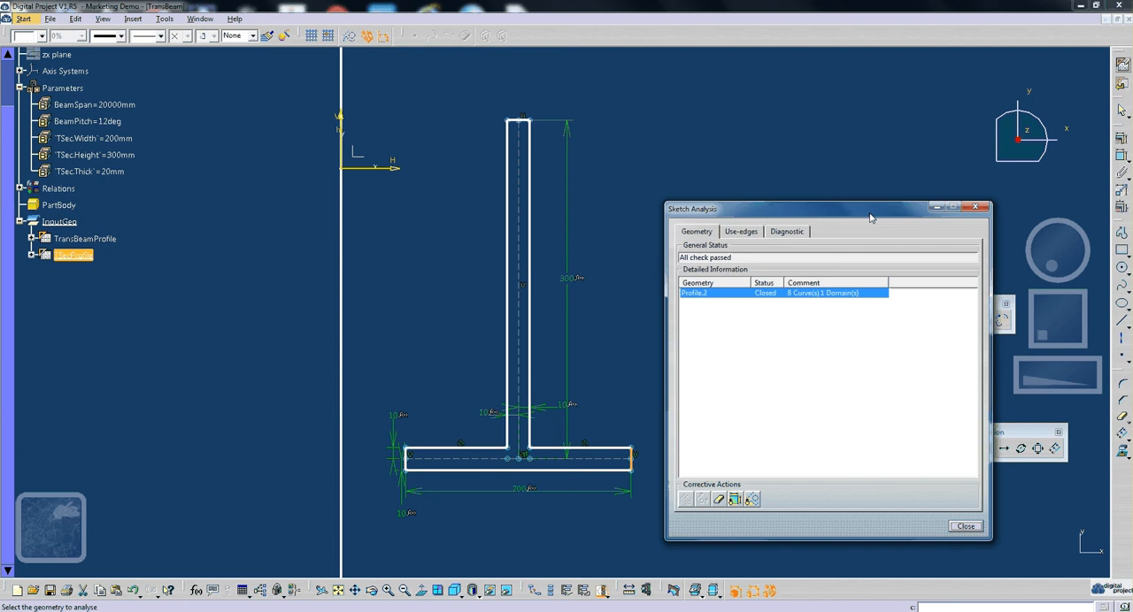
left_click(965, 526)
left_click(869, 420)
left_click(1121, 86)
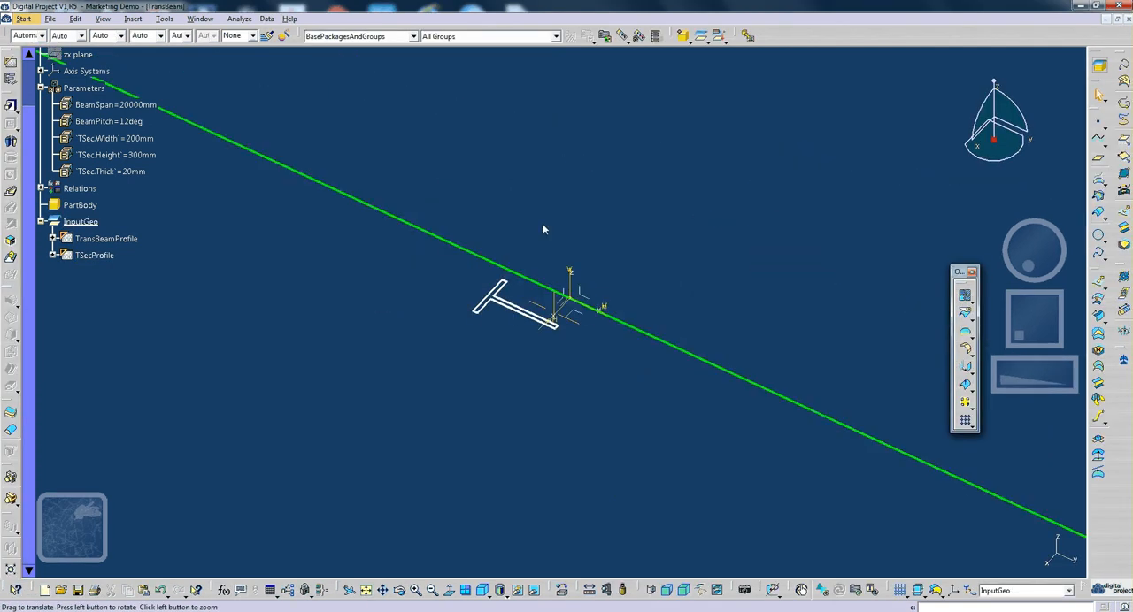
- Define a Point-Direction line starting at the absolute axis system's origin and running along the Z axis
middle_click_drag(709, 275, 675, 206)
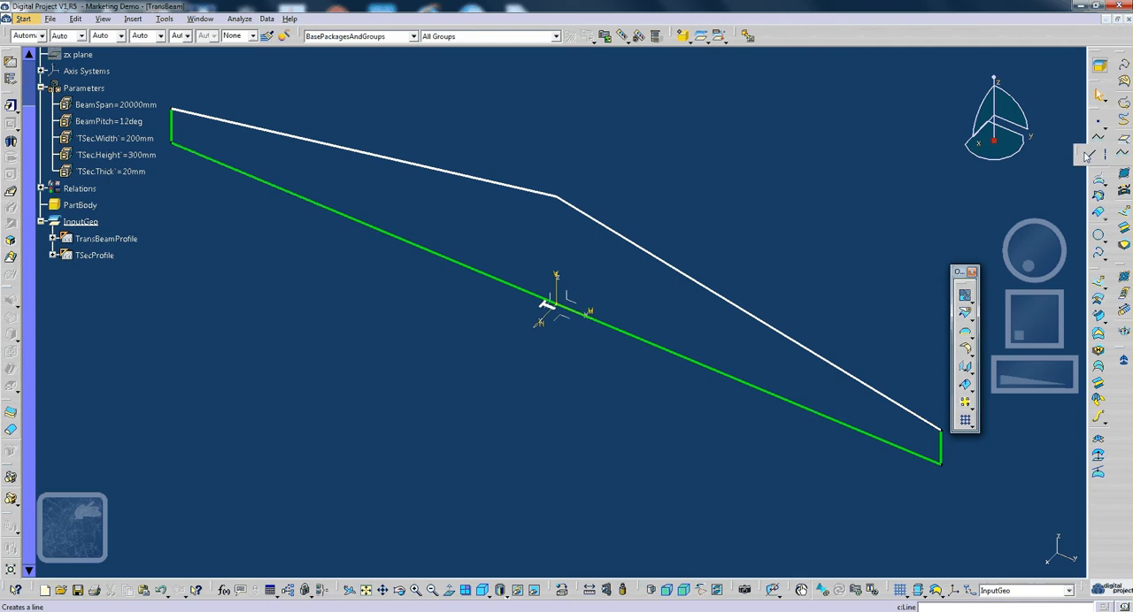
left_click_drag(1088, 156, 837, 121)
left_click(901, 188)
middle_click_drag(671, 375, 635, 437)
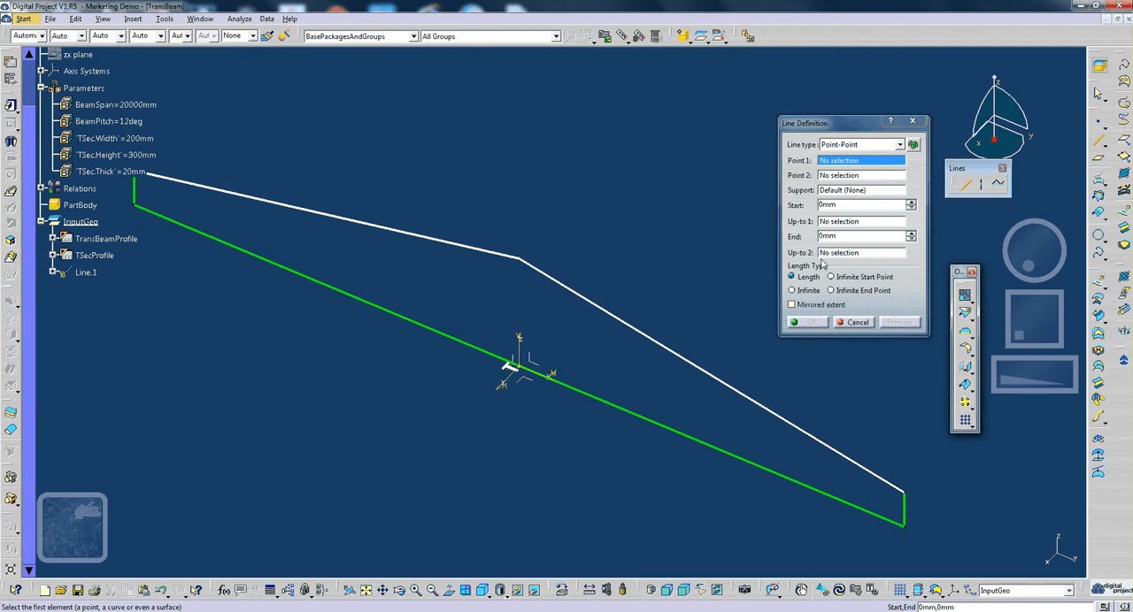
left_click_drag(839, 125, 843, 127)
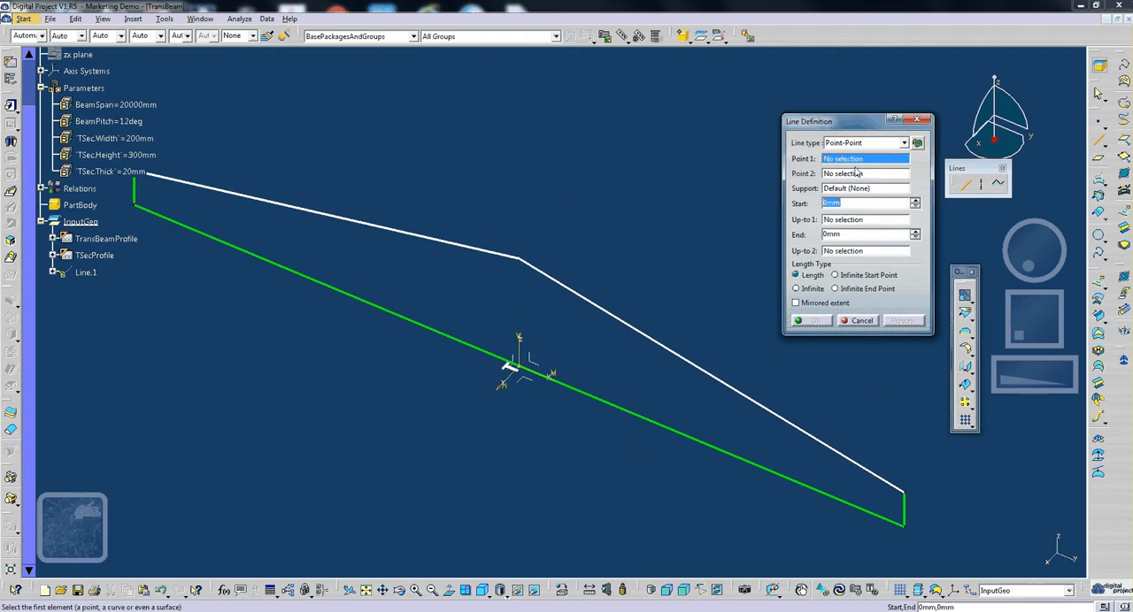
left_click(863, 142)
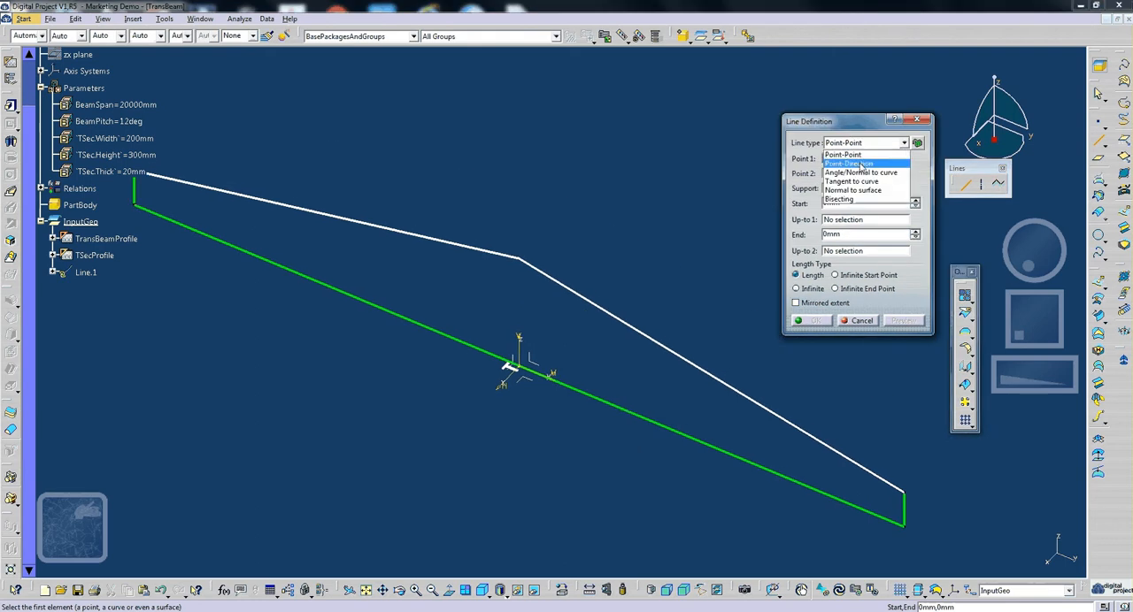
left_click(861, 166)
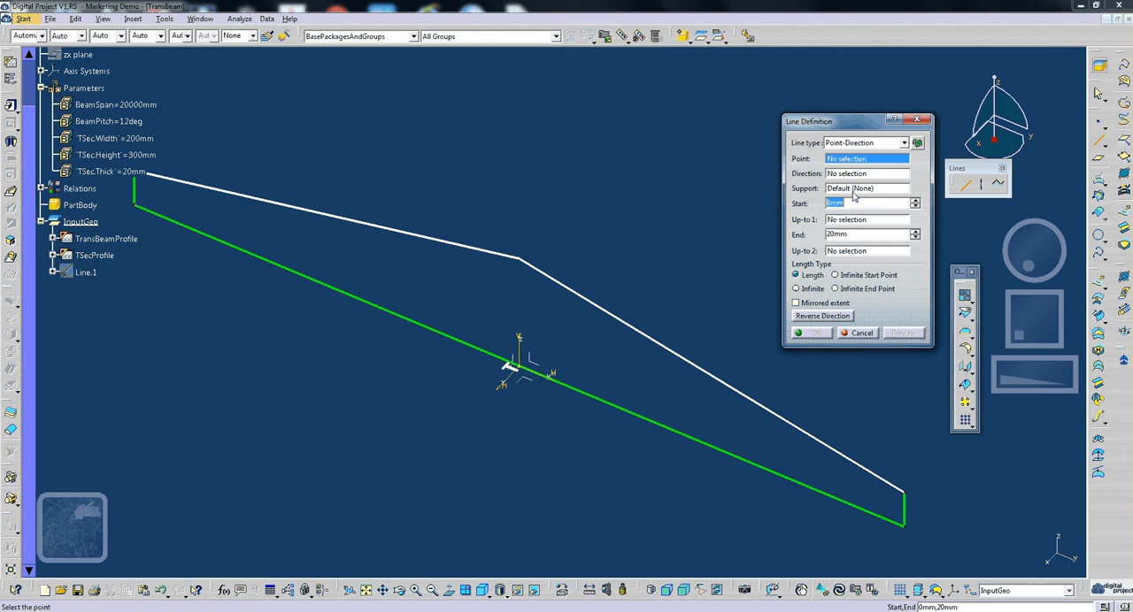
left_click(507, 368)
right_click(857, 175)
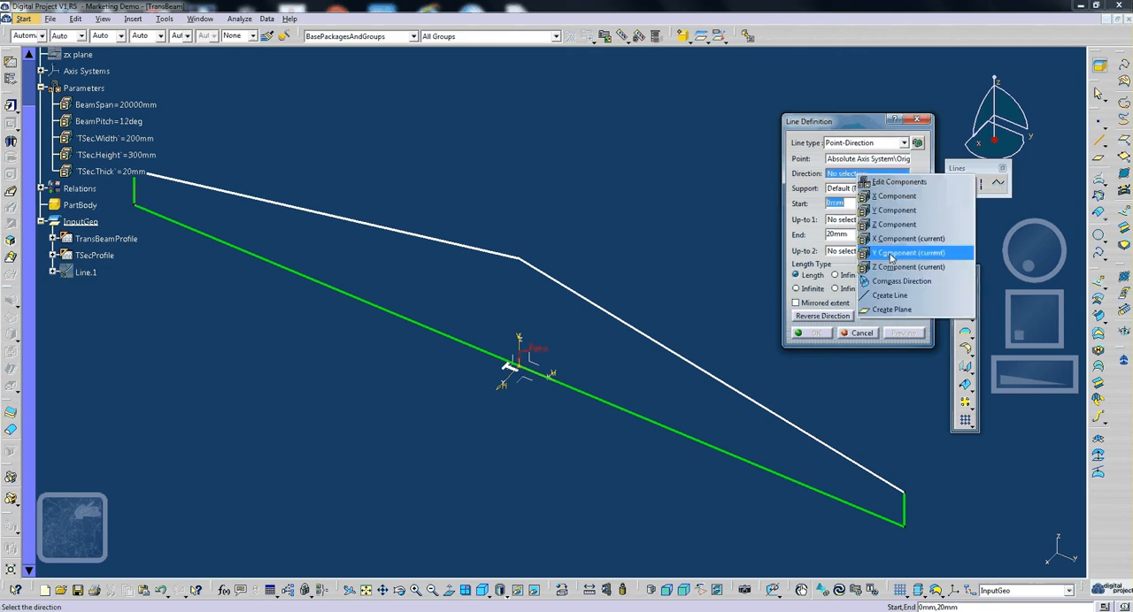
left_click(911, 253)
- Extend the vertical line's end past the gable apex to about 4056 mm and create the line
left_click_drag(522, 363, 544, 224)
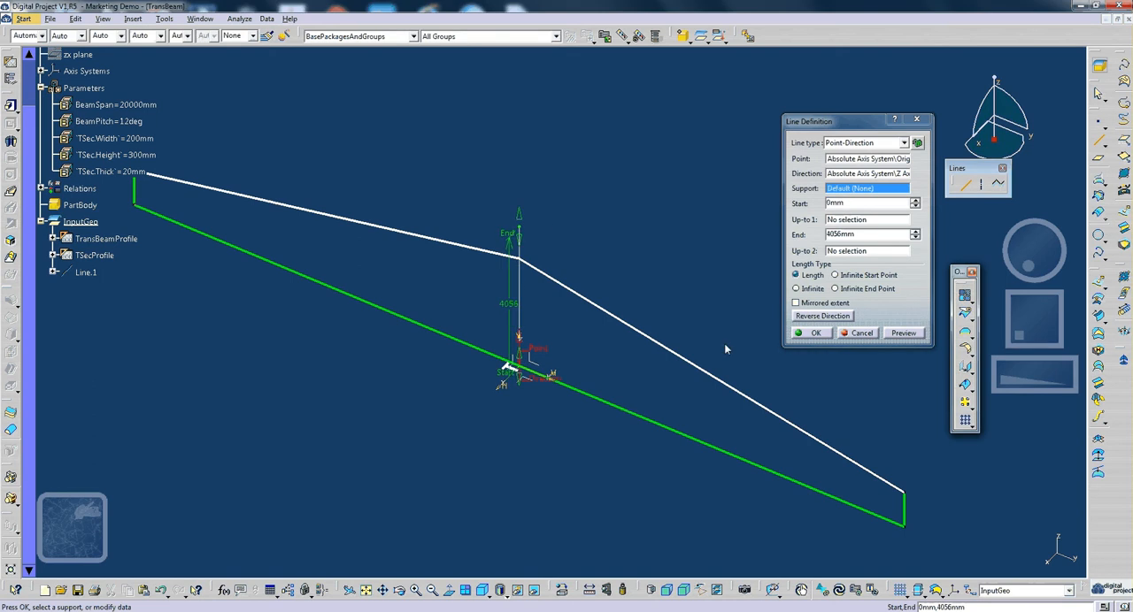
left_click(865, 320)
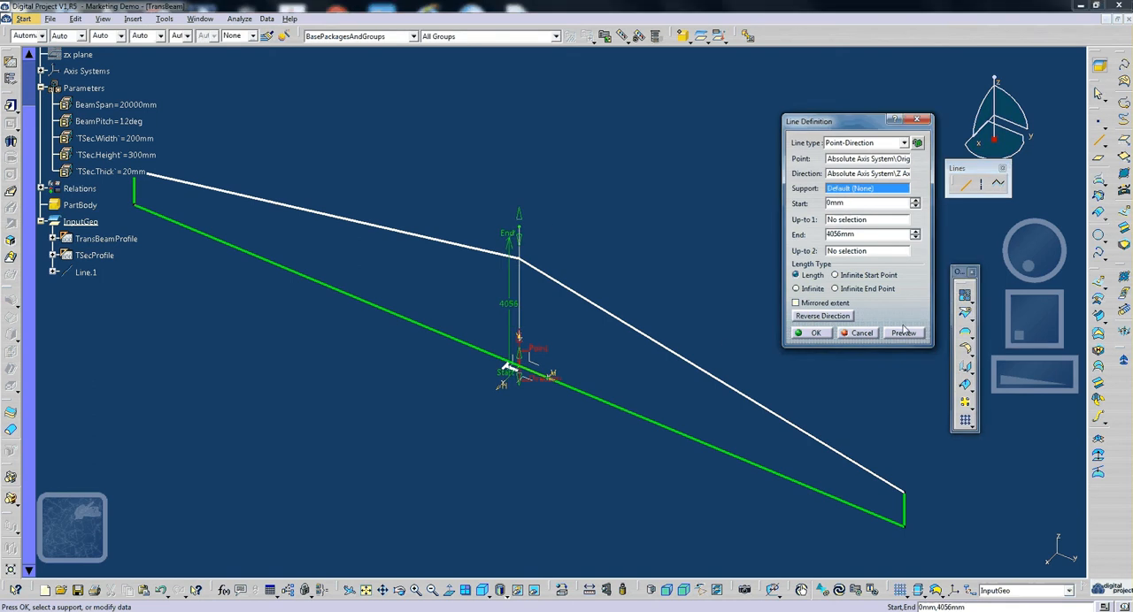
left_click(815, 334)
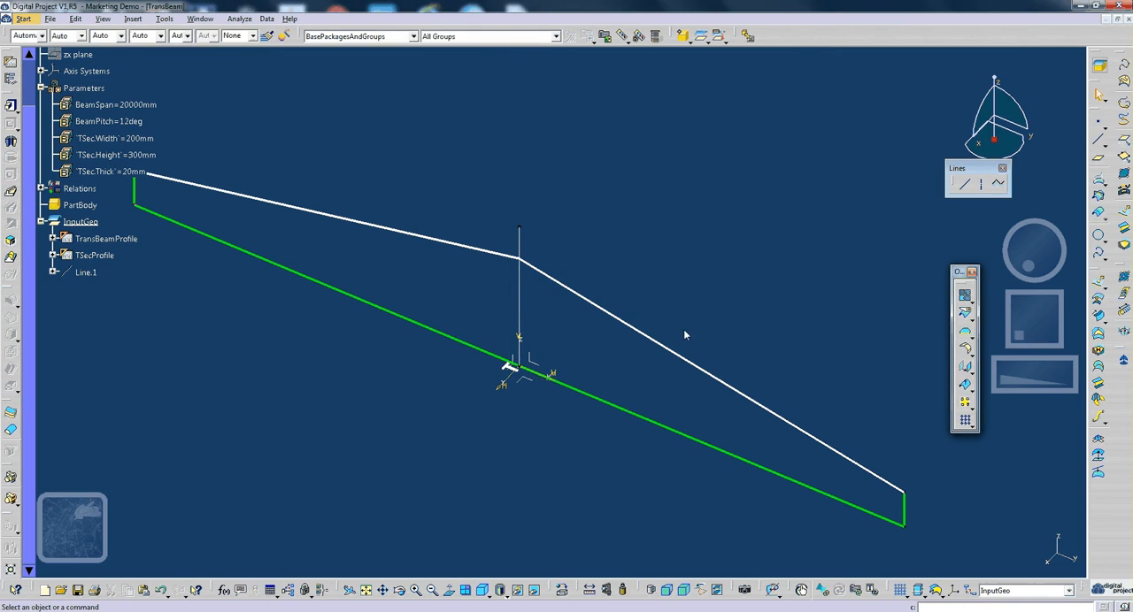
- Set up a translation of Line.1 by direction and distance, using the Y component as the direction
left_click(87, 274)
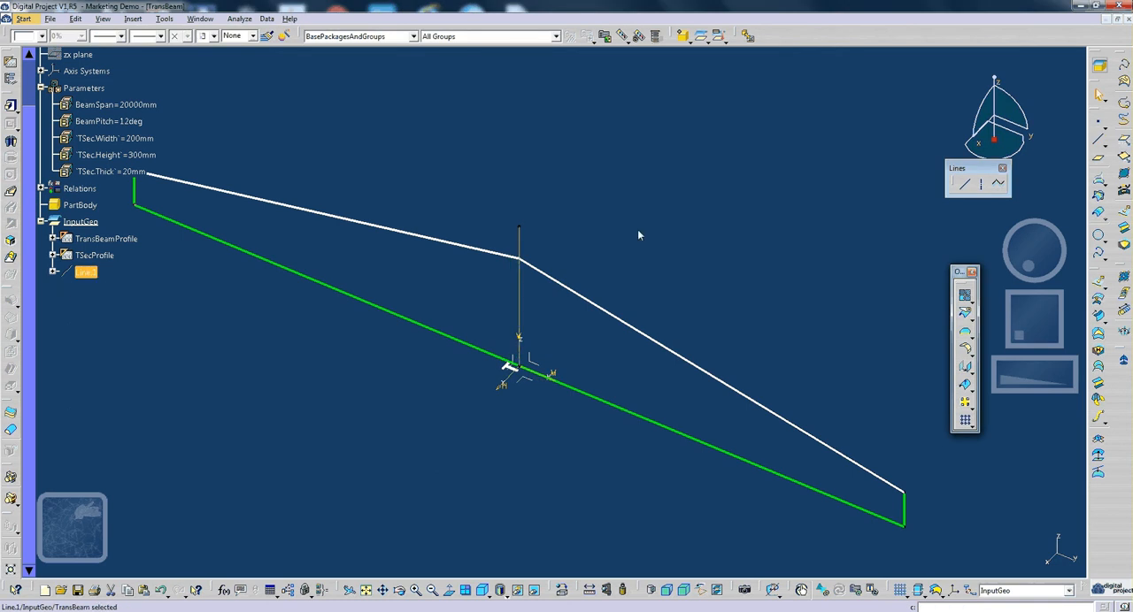
left_click(963, 383)
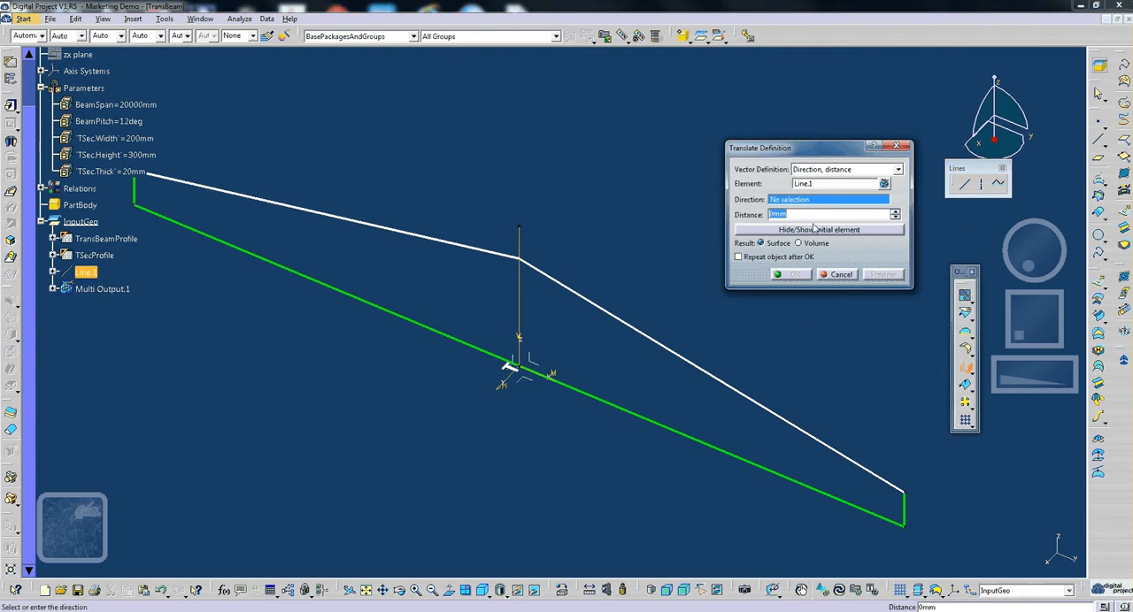
right_click(815, 207)
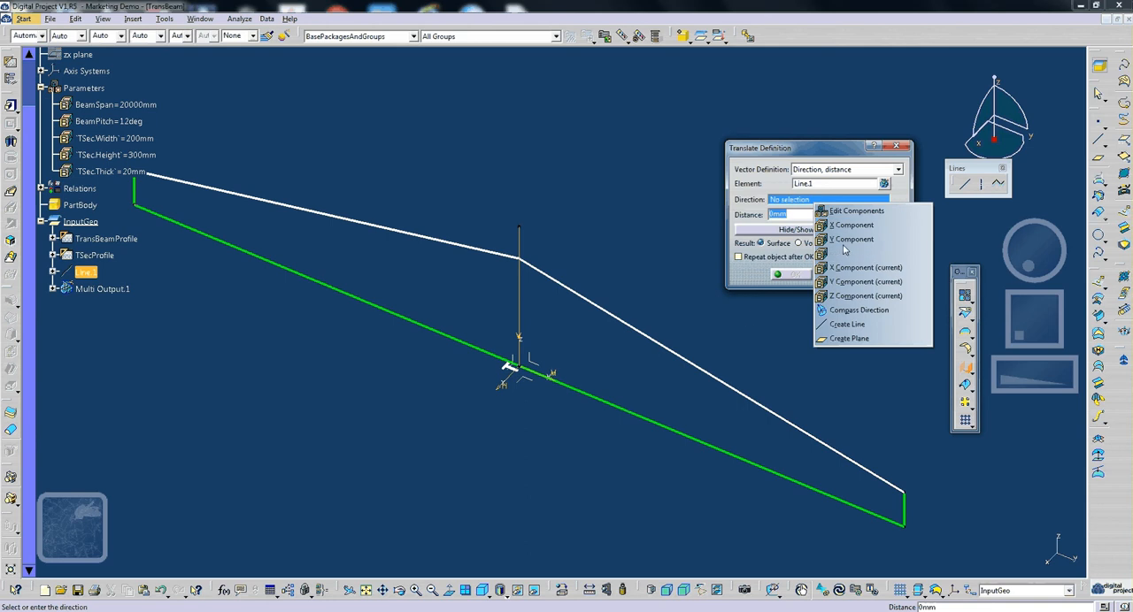
left_click(848, 239)
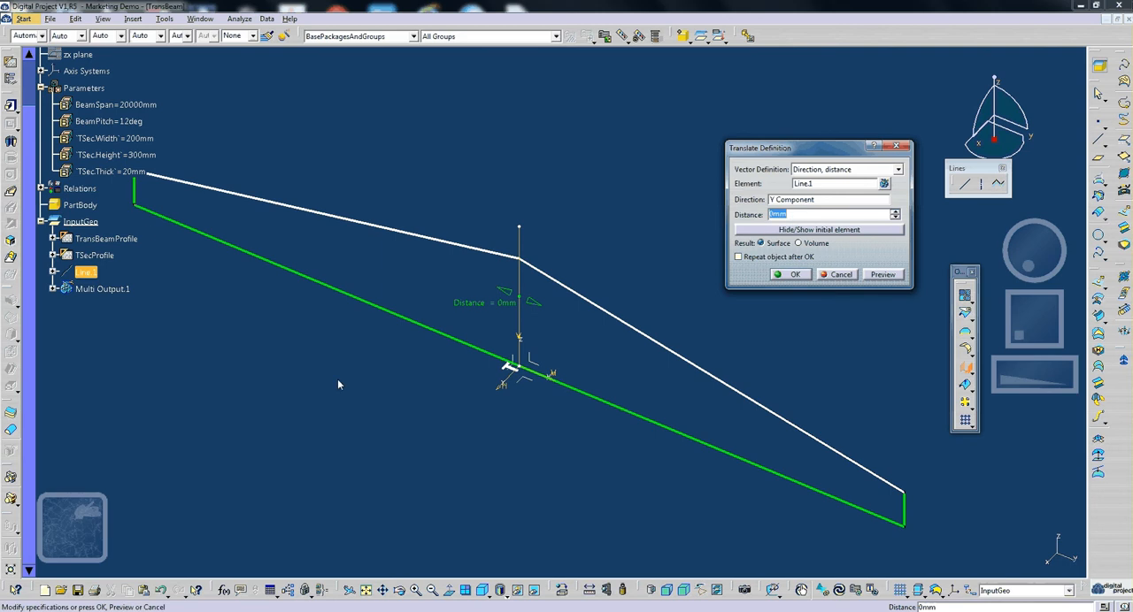
- Drive the translation distance of Line.1 with the formula BeamSpan /6 and enable repeating the object after OK
right_click(784, 214)
left_click(804, 225)
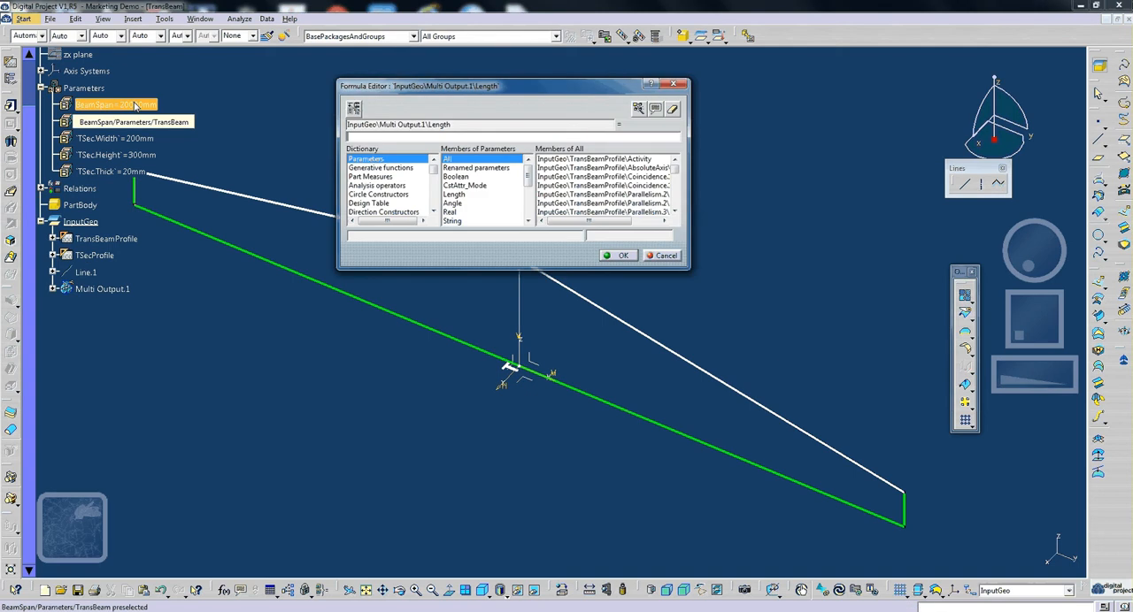
left_click(132, 105)
type("/")
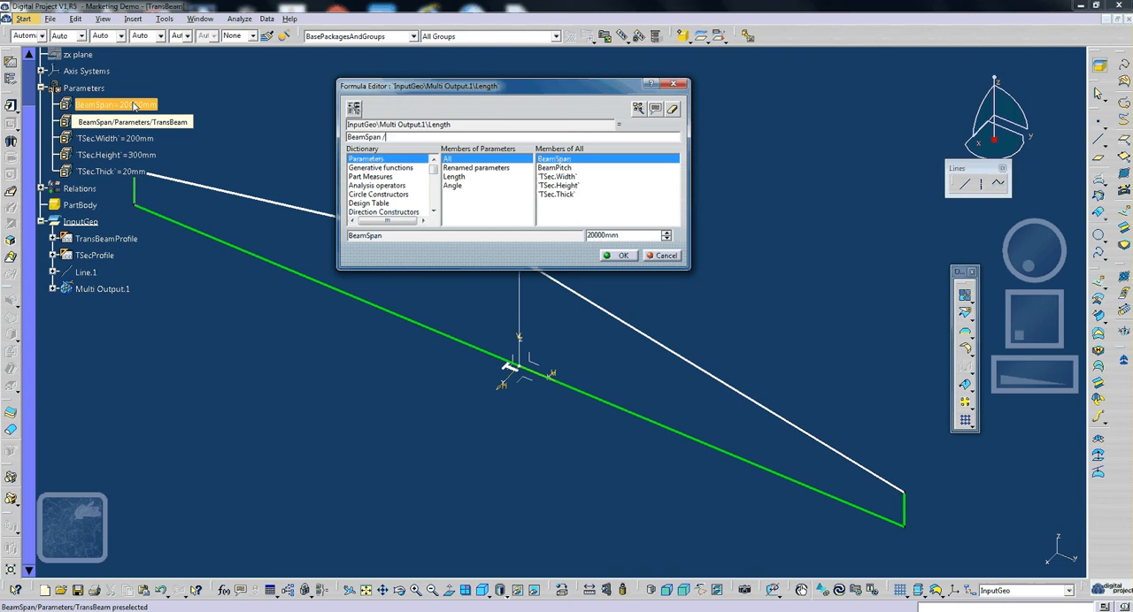
type("6")
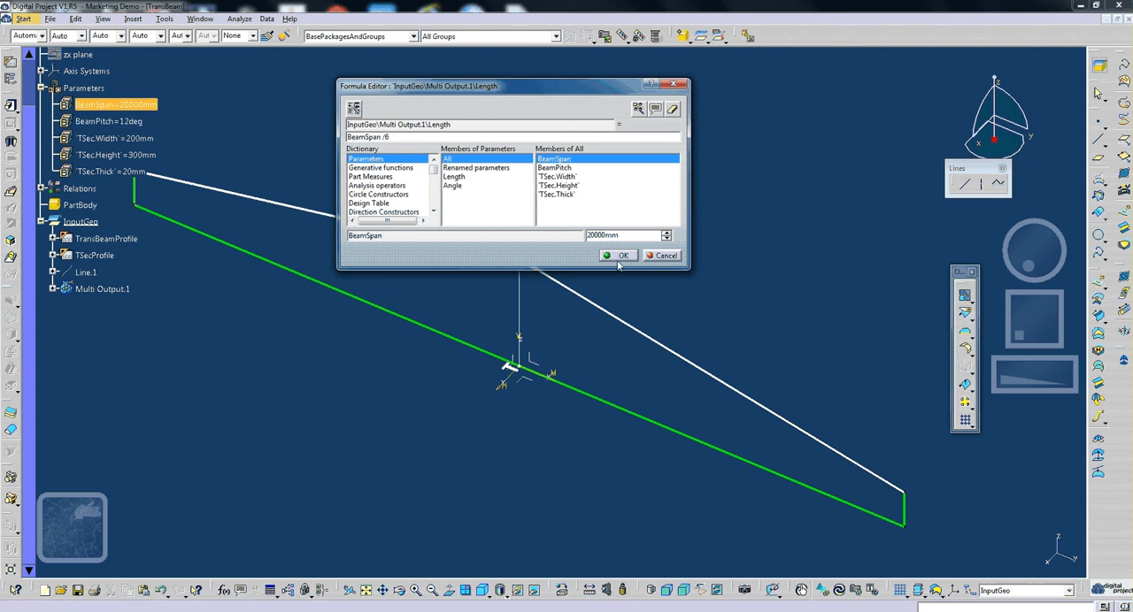
key("Return")
left_click(766, 257)
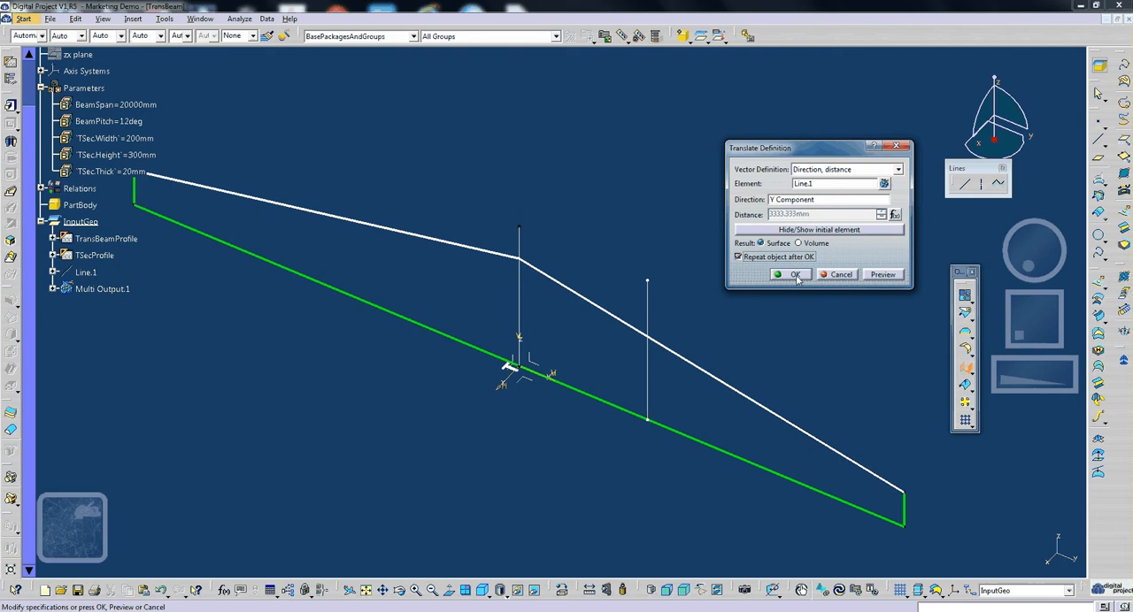
- Change the translation distance formula to BeamSpan /12 and create the translated line
left_click(794, 276)
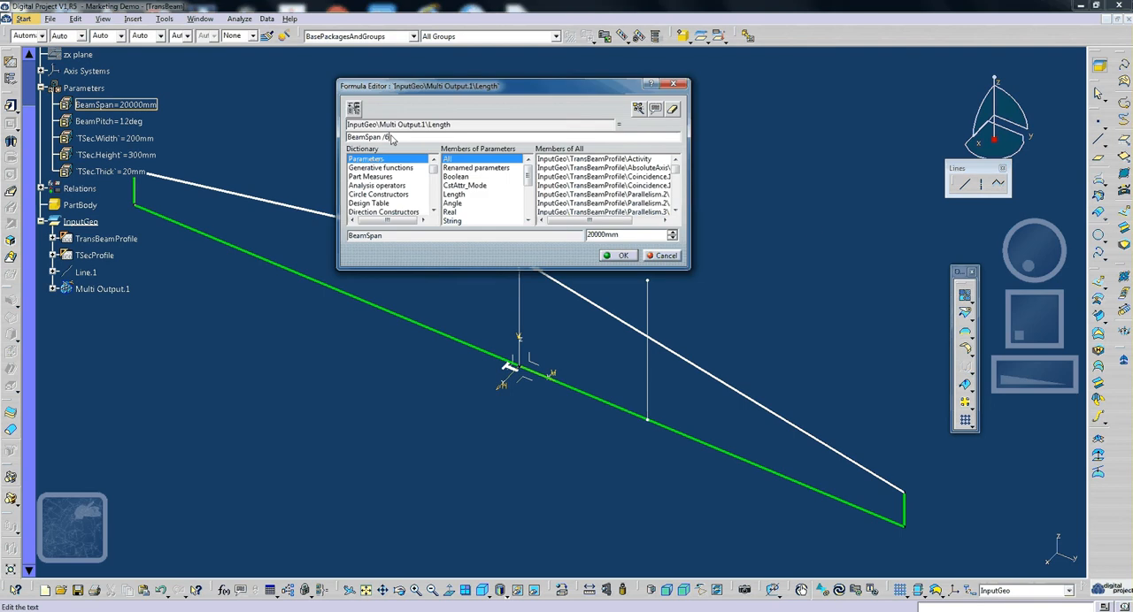
key("BackSpace")
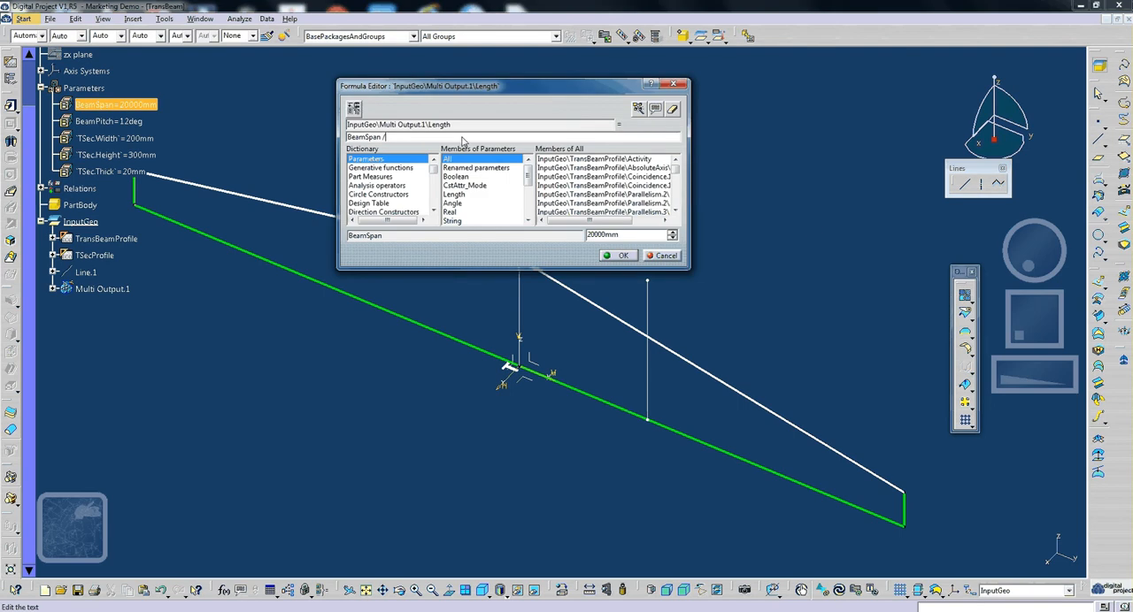
type("12")
left_click(620, 255)
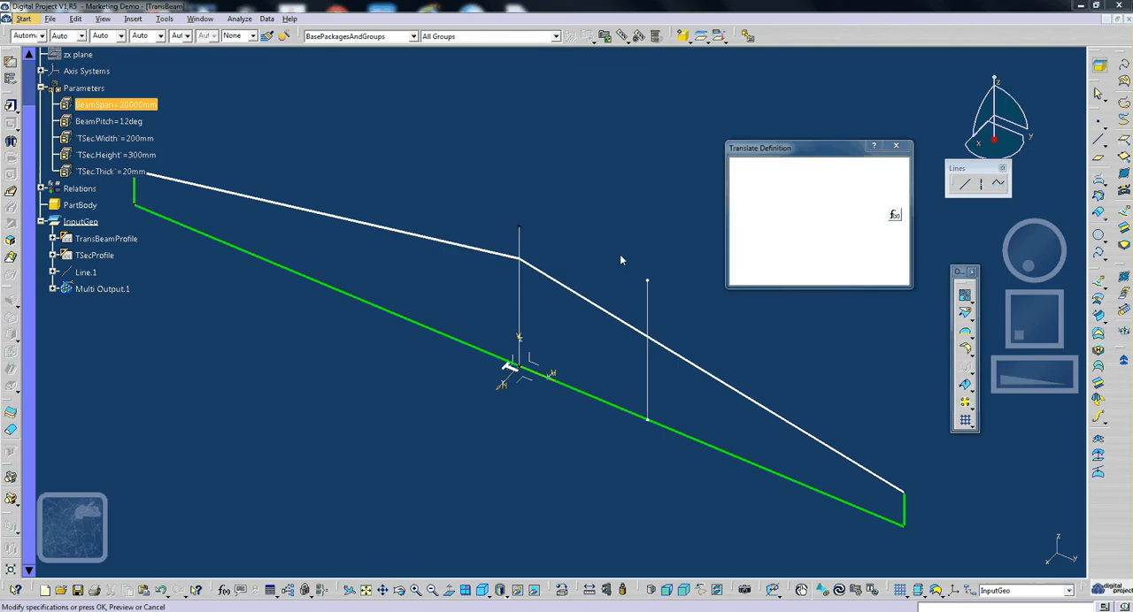
left_click(798, 275)
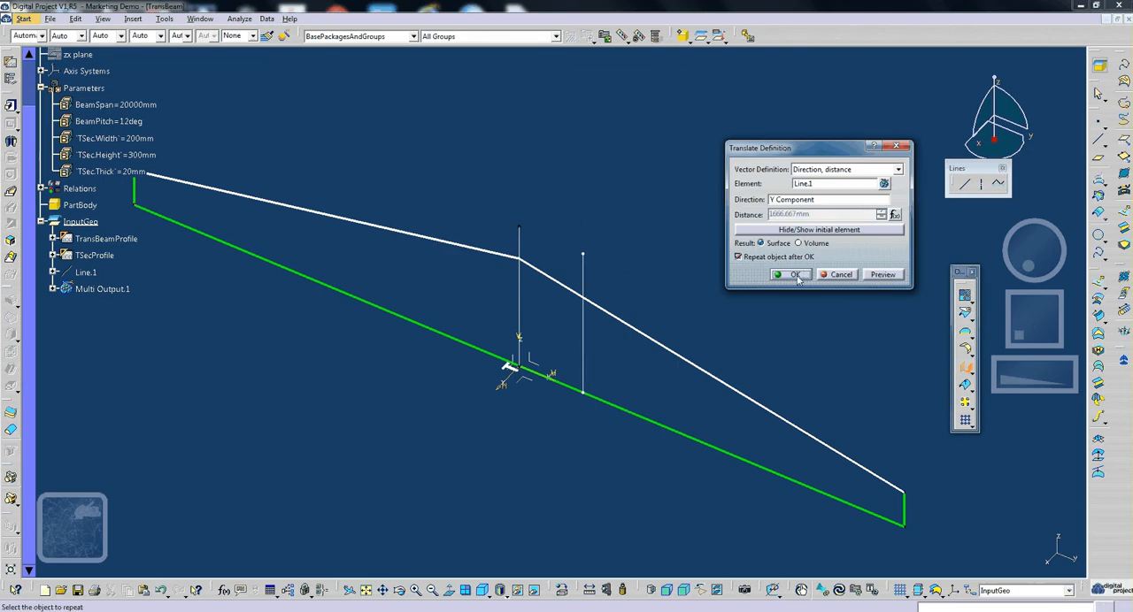
- Repeat the translated line with 5 instances in Absolute mode, created in a new body
type("5")
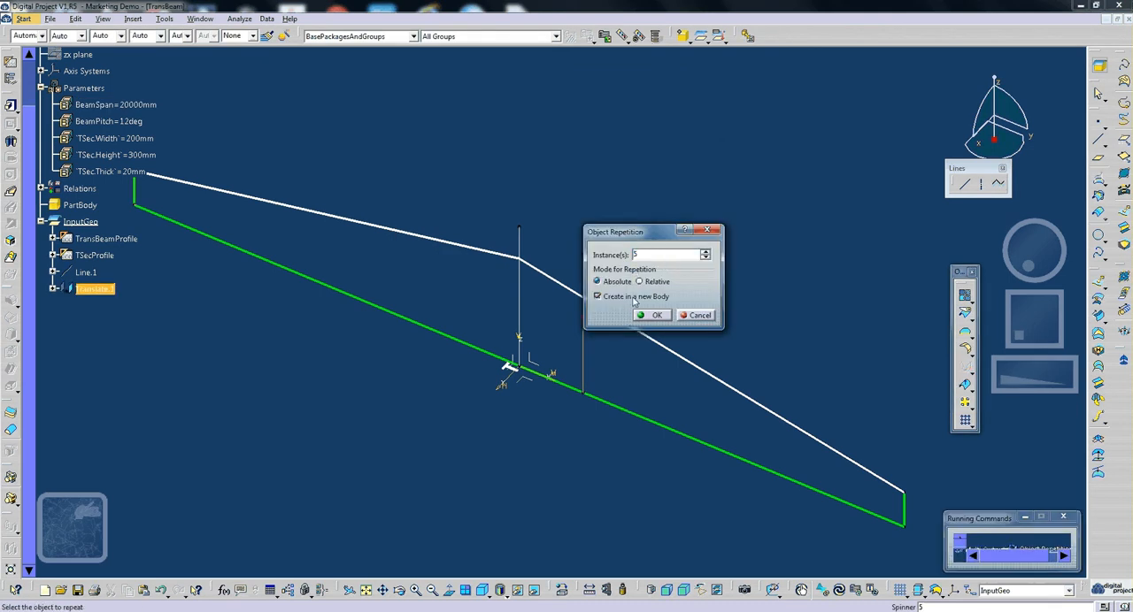
left_click(659, 297)
left_click(632, 299)
left_click_drag(656, 238, 679, 204)
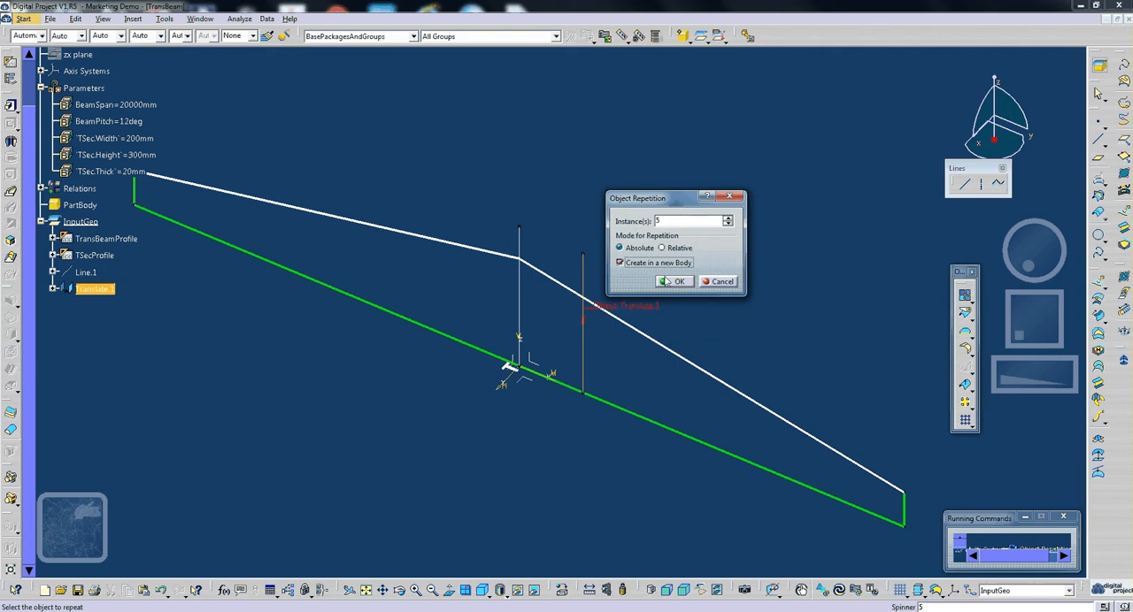
left_click(669, 281)
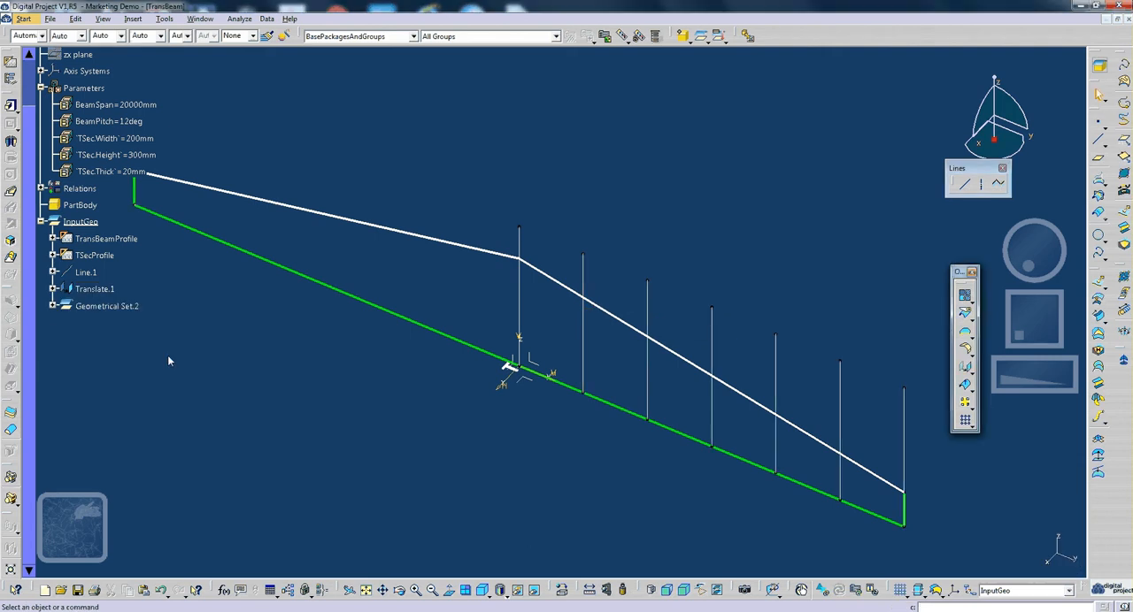
- Rename the geometrical set holding the repeated lines to BeamBraceVer
left_click(53, 307)
left_click(122, 306)
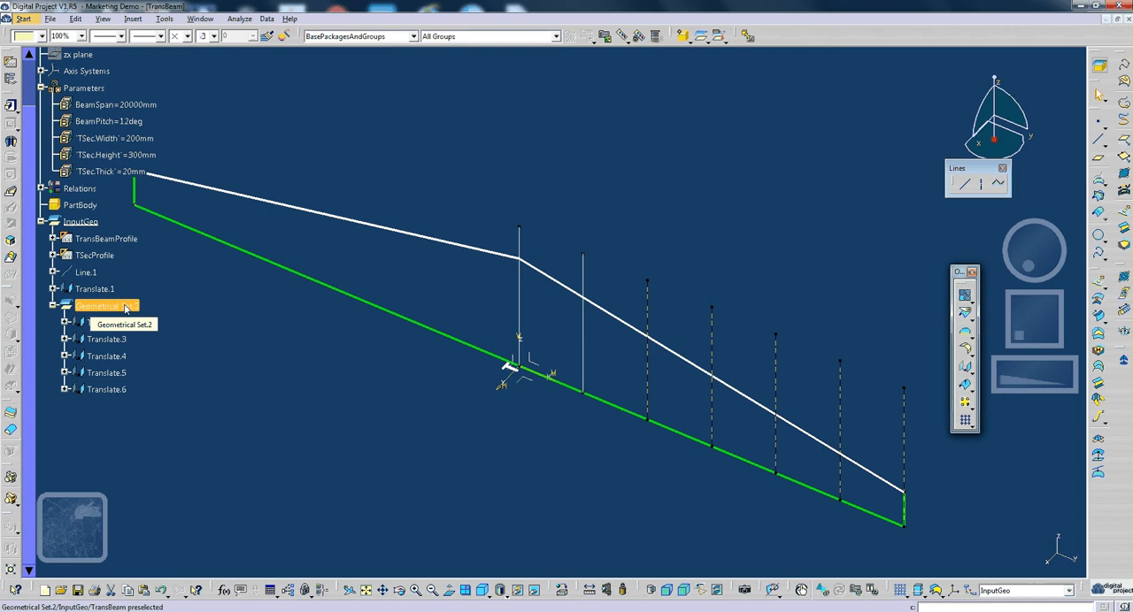
key("alt+Return")
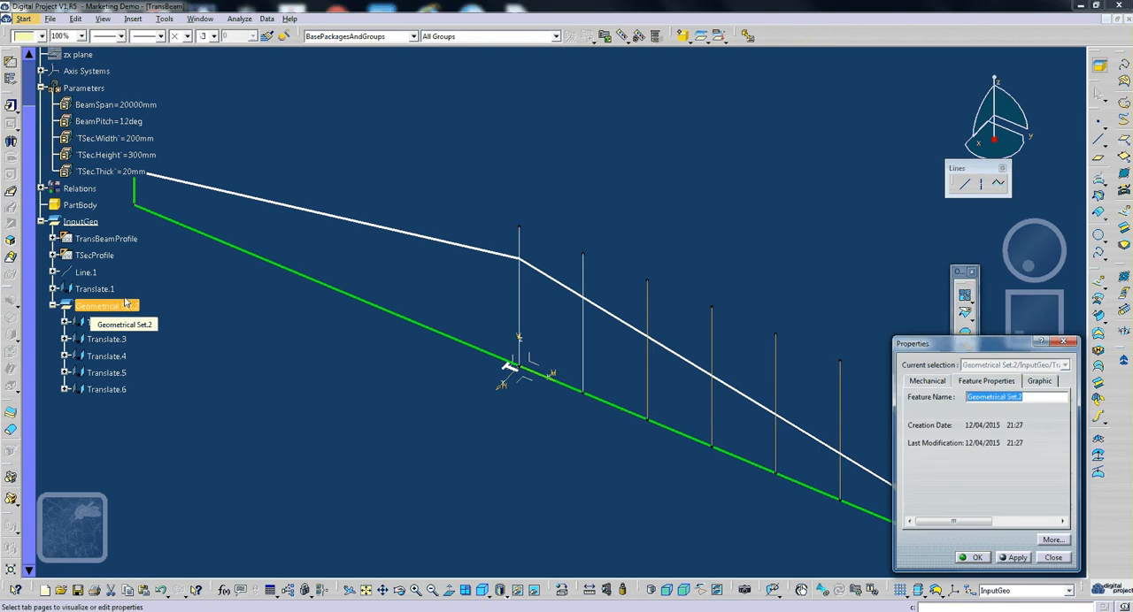
type("B")
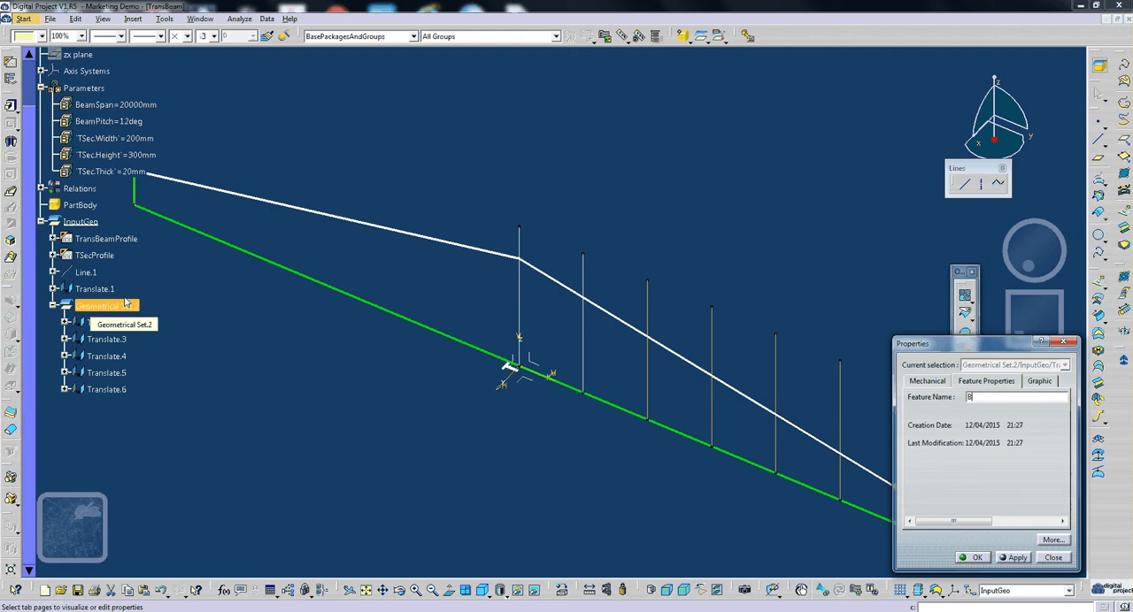
type("eamBraceVer")
left_click(977, 558)
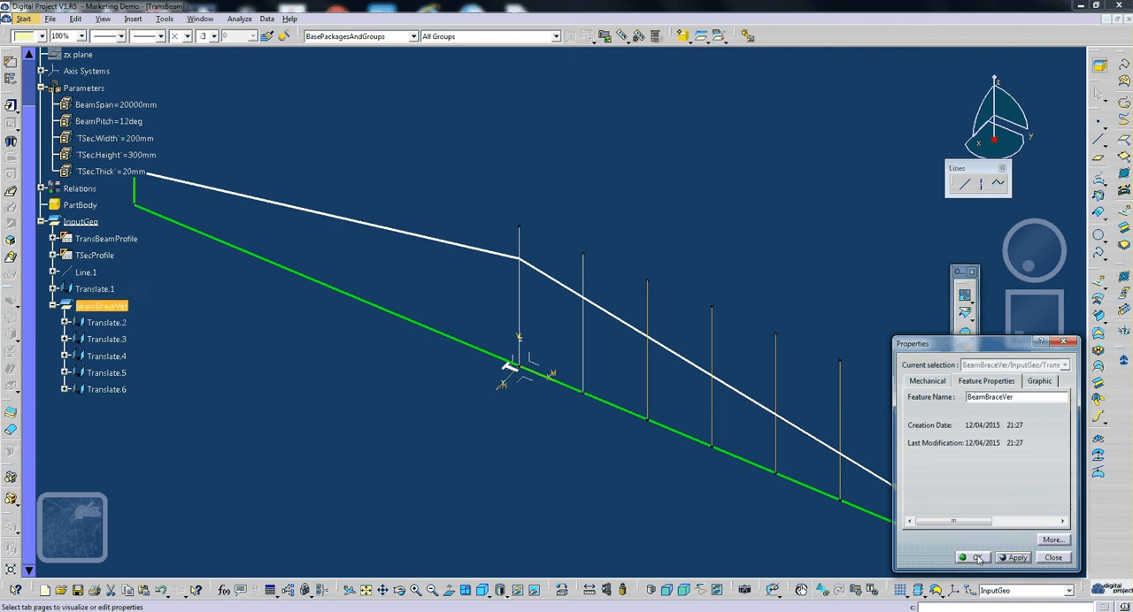
- Move Line.1 and Translate.1 into the BeamBraceVer geometrical set, inside in last position
right_click(105, 290)
left_click(140, 376)
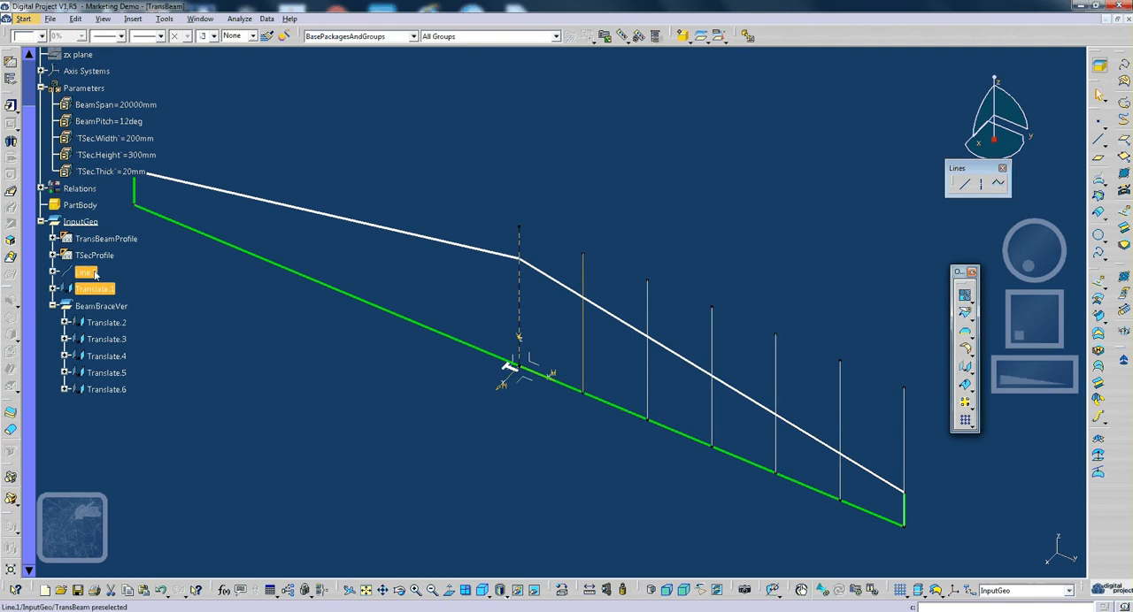
right_click(95, 275)
mouse_move(200, 504)
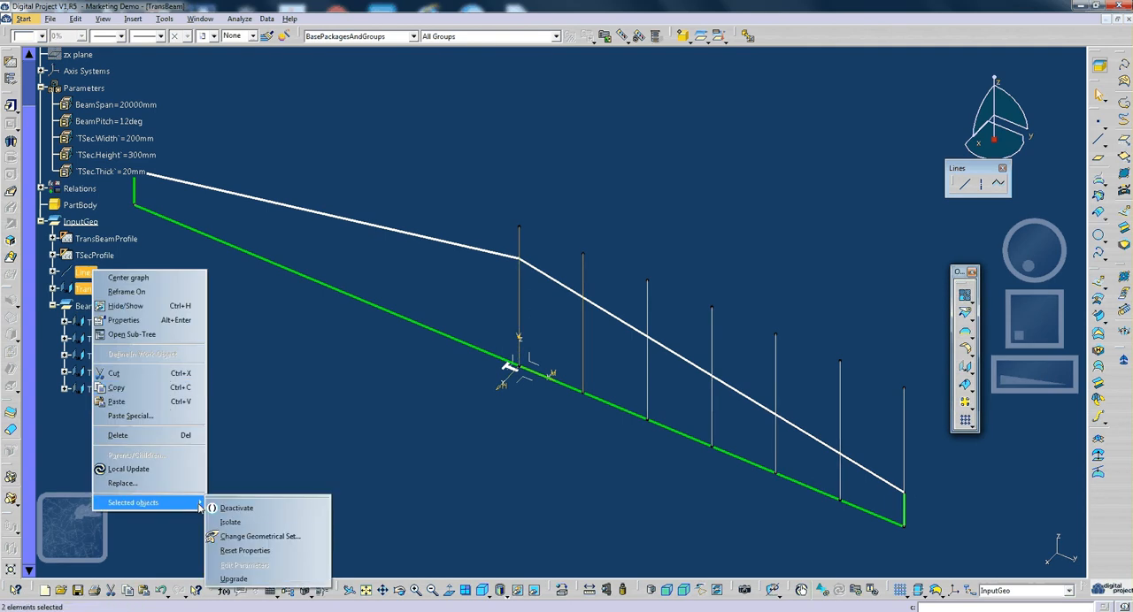
left_click(259, 537)
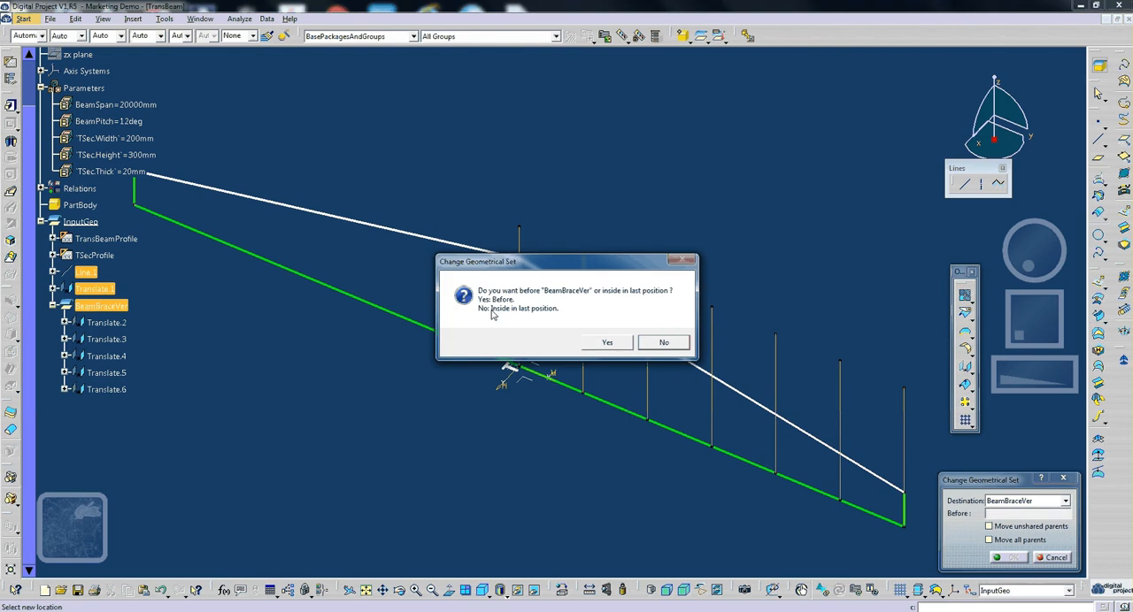
left_click(662, 344)
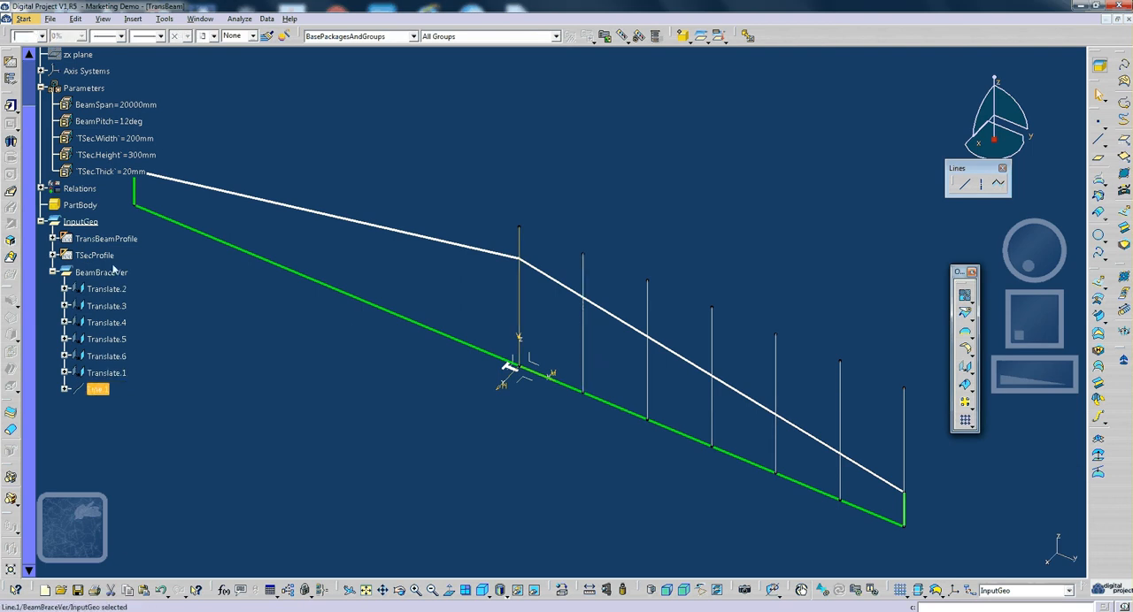
middle_click_drag(525, 438, 521, 394)
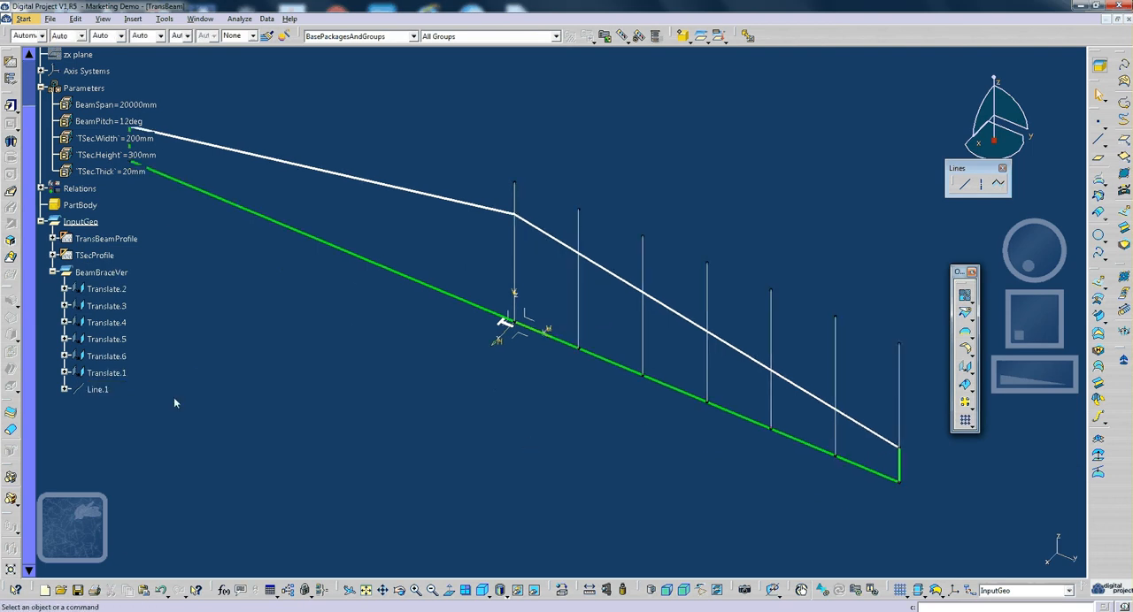
right_click(102, 393)
key("Escape")
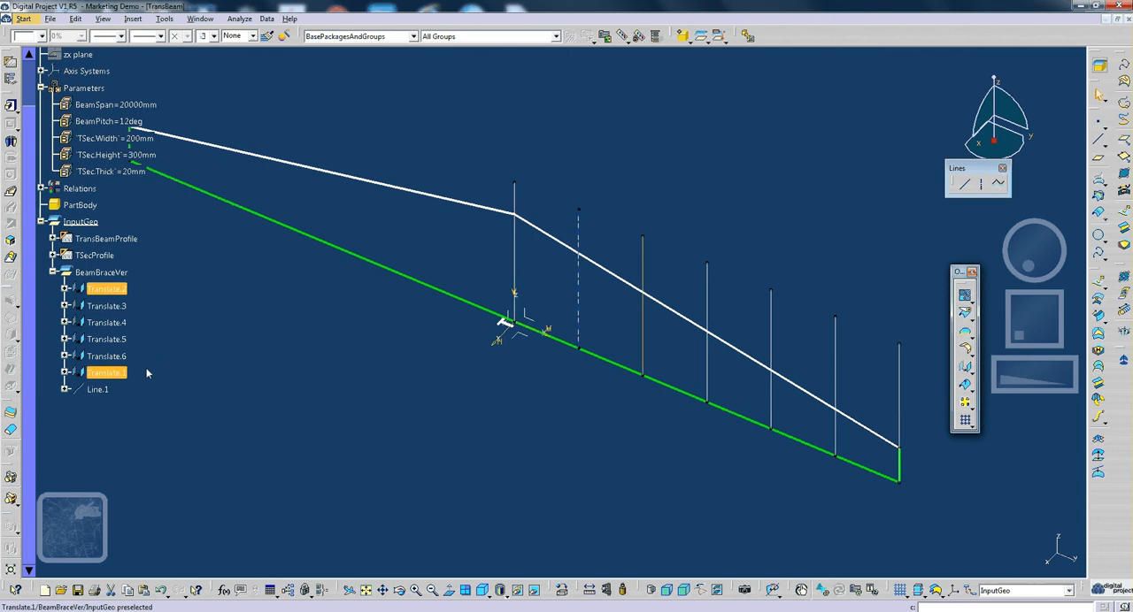
left_click(97, 389)
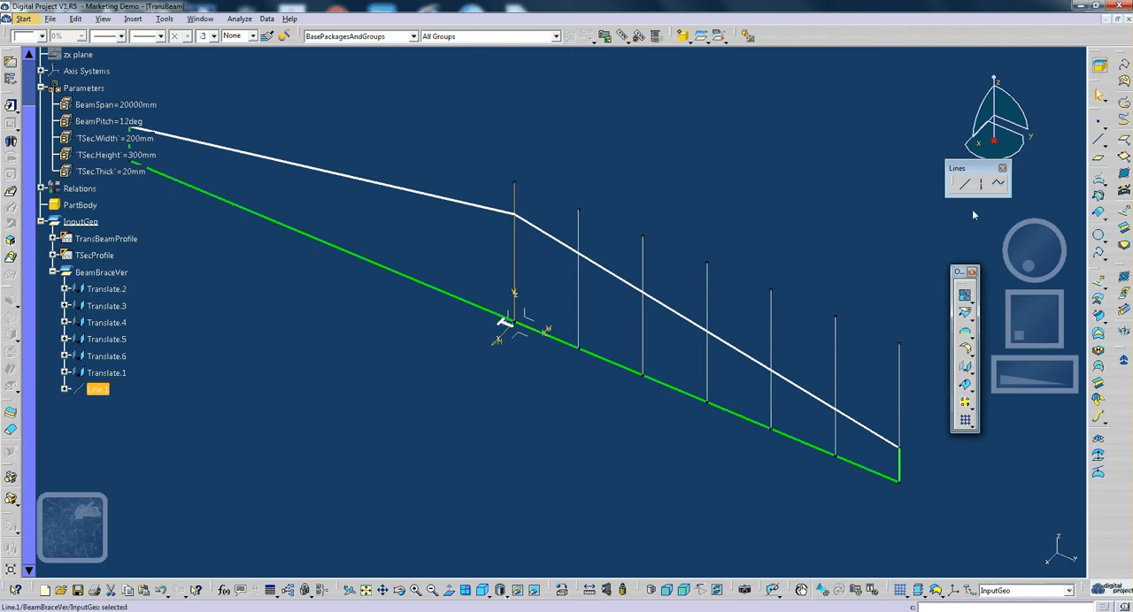
type("translate")
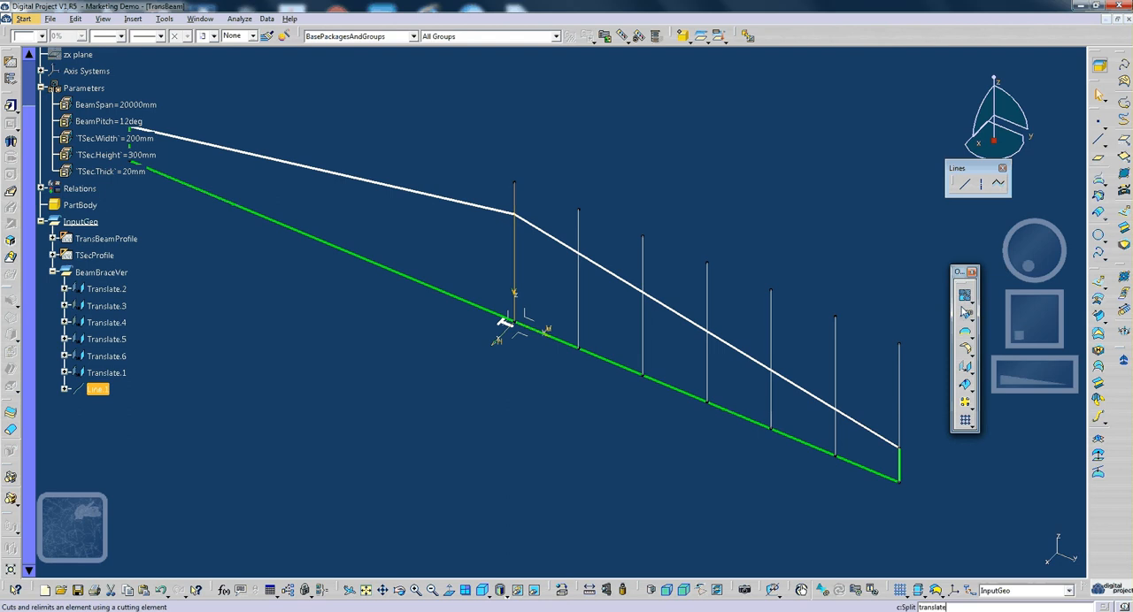
double_click(963, 609)
left_click(991, 528)
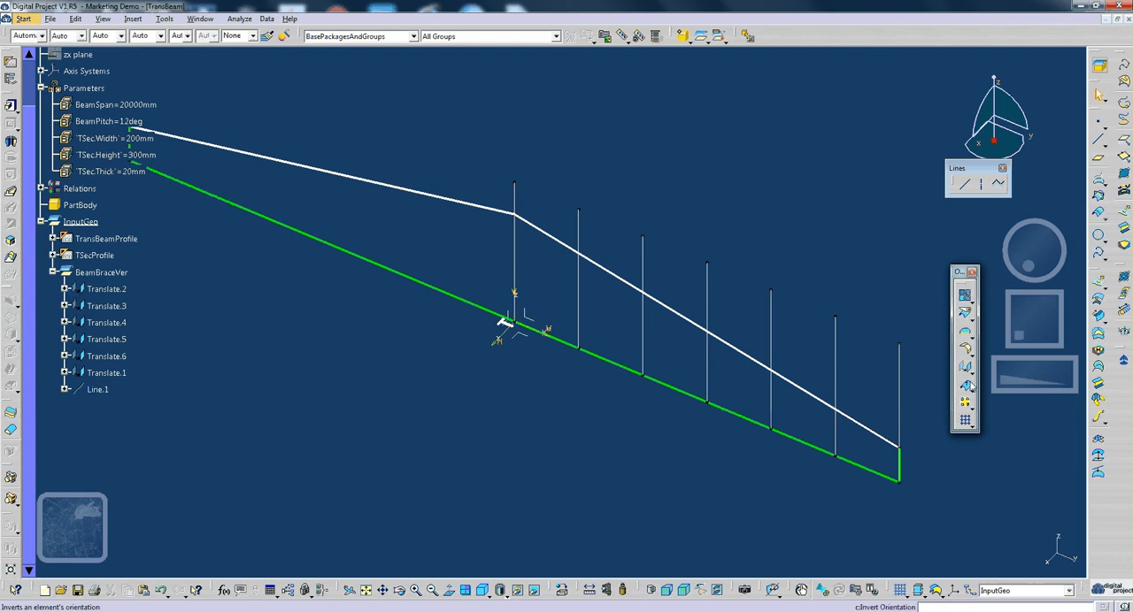
left_click(974, 377)
left_click(1021, 385)
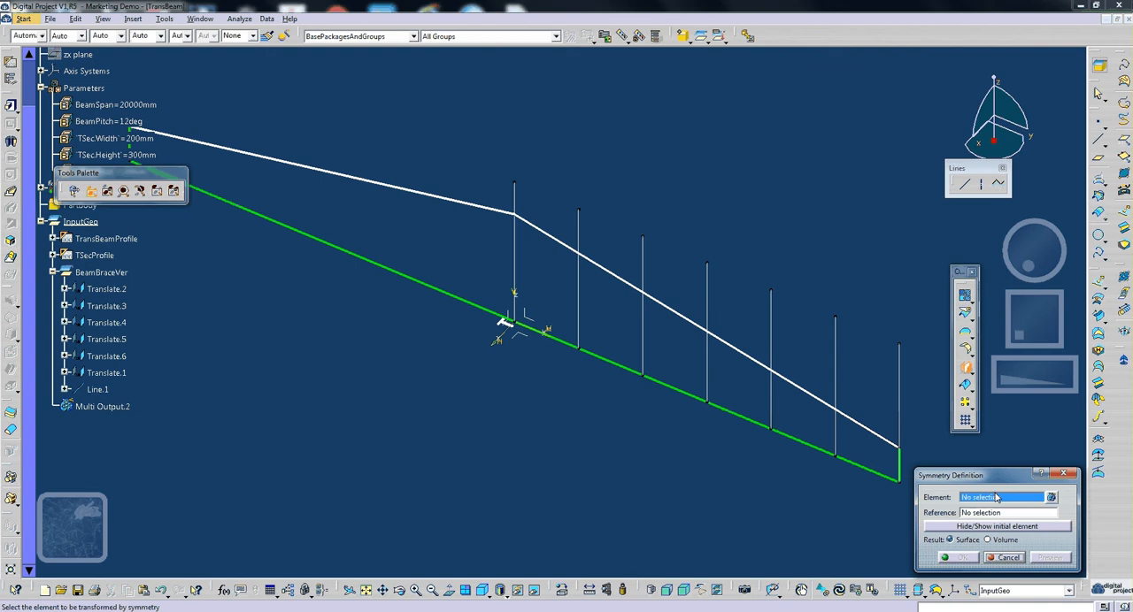
left_click(115, 376)
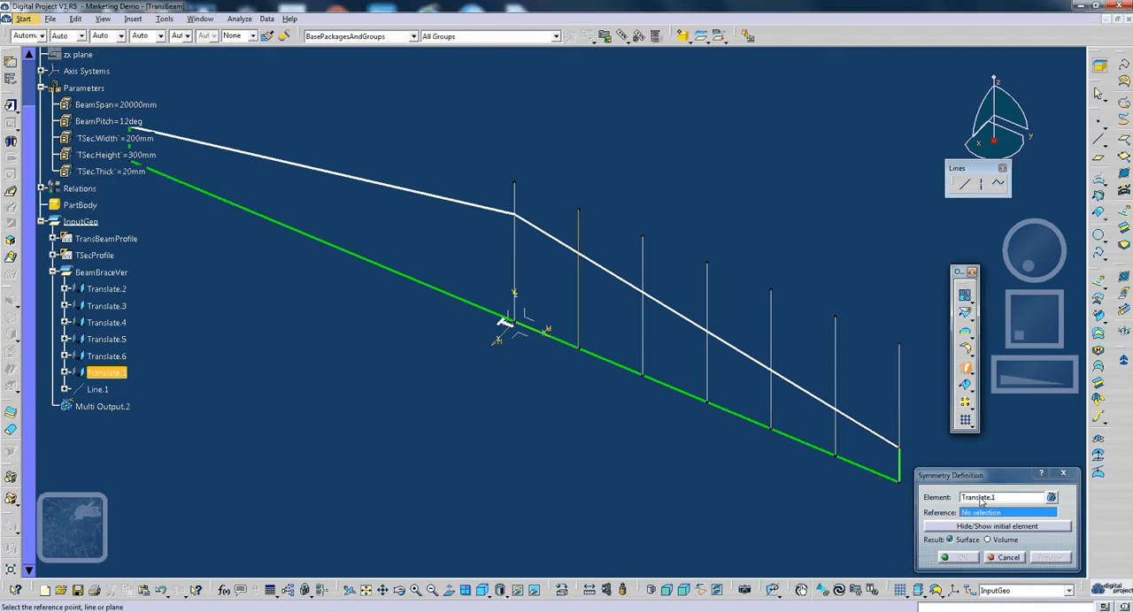
key("Escape")
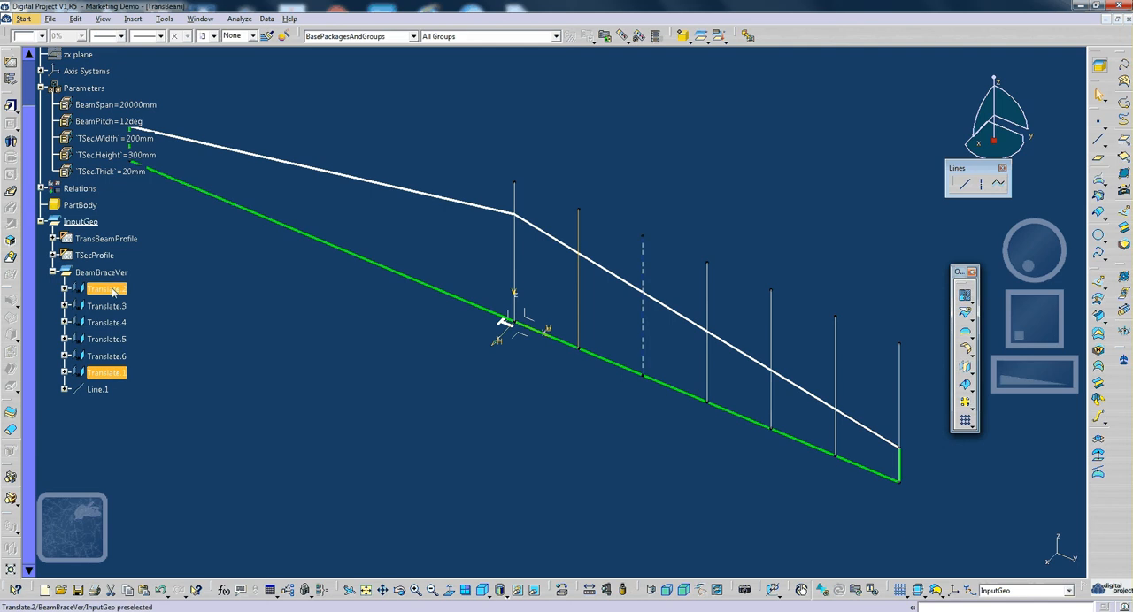
- Mirror the six translated lines, Translate.1 to Translate.6, about the absolute axis system's ZX plane with Symmetry
left_click(965, 367)
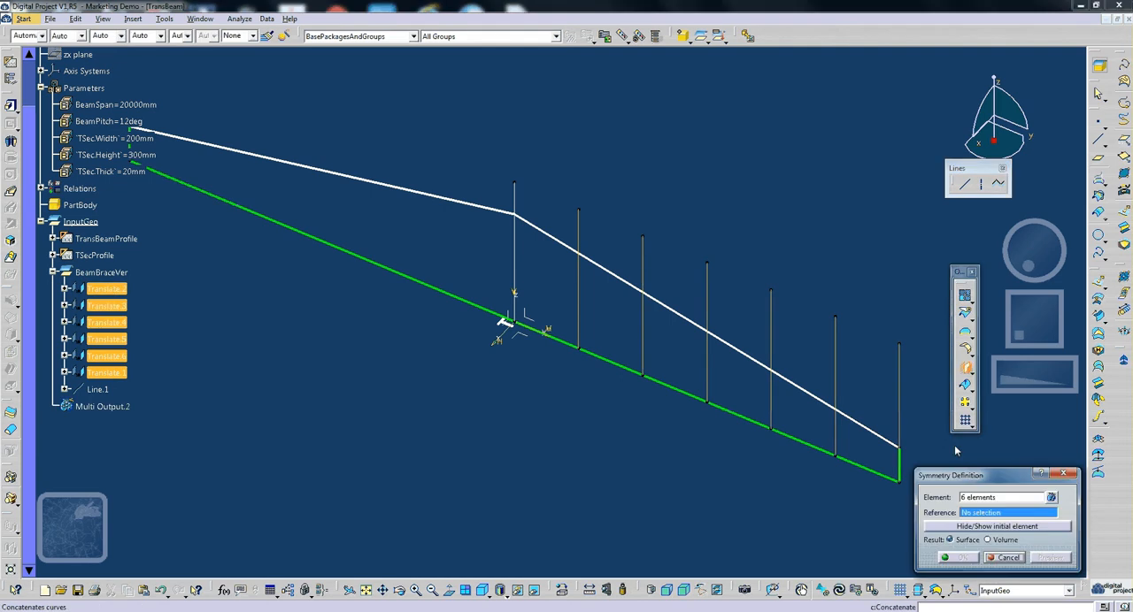
left_click(1051, 498)
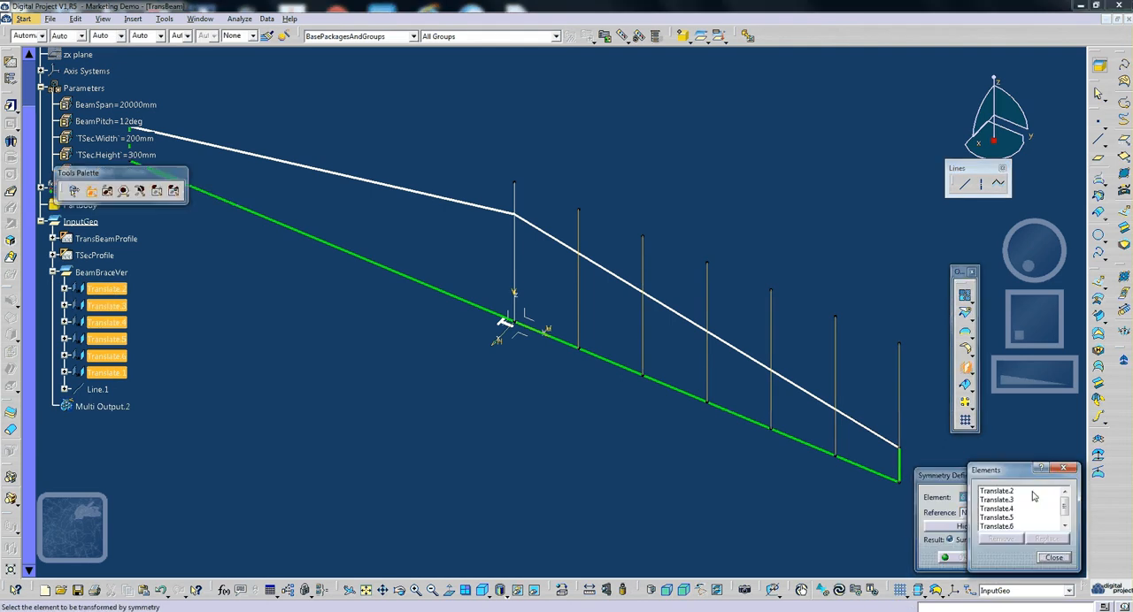
left_click(1054, 557)
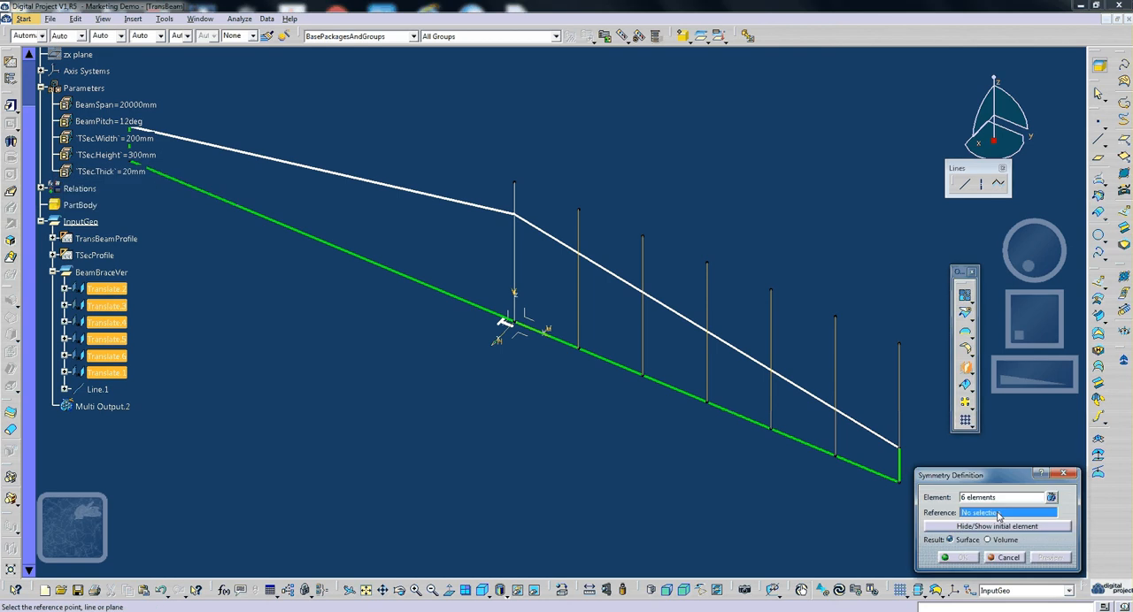
middle_click_drag(628, 387, 775, 474)
left_click(525, 316)
left_click(955, 558)
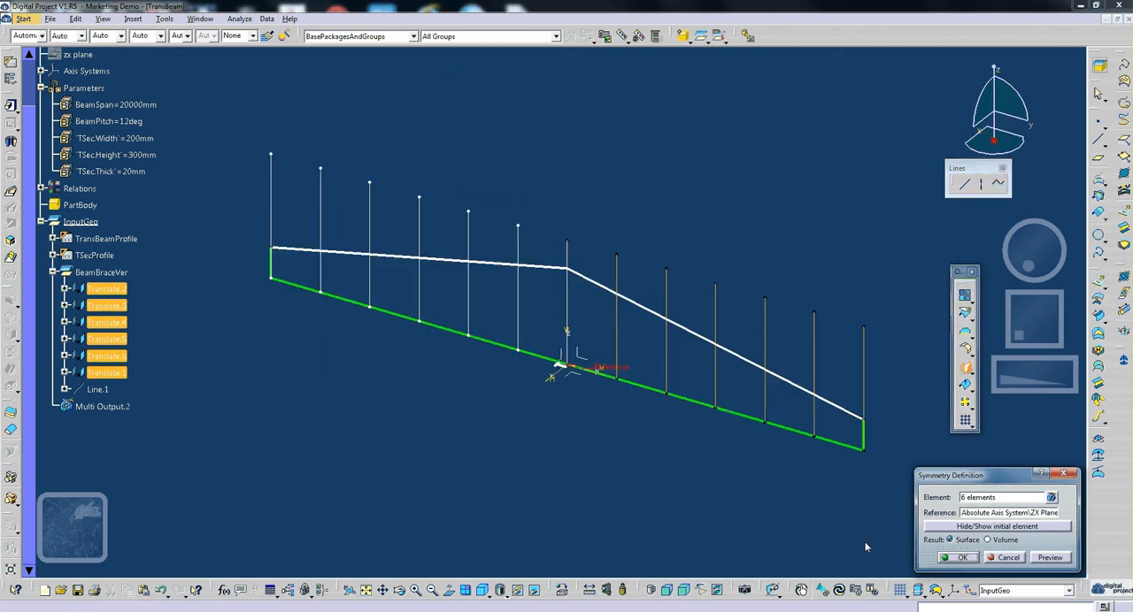
- Move the Multi Output.2 (Symmetry) group into the BeamBraceVer geometrical set, inside in last position
left_click(53, 406)
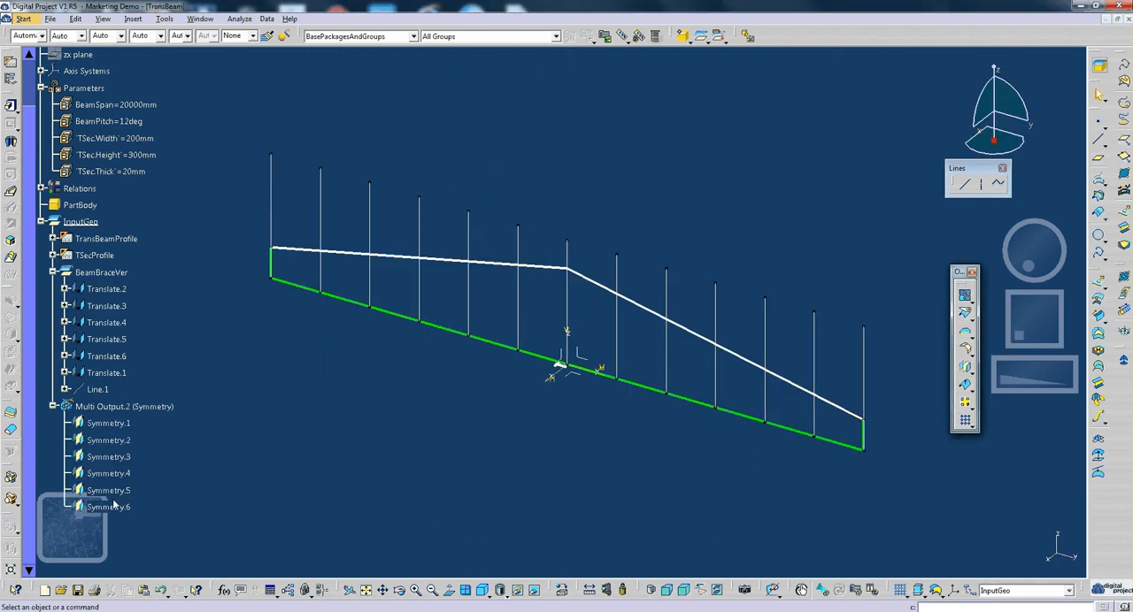
right_click(137, 356)
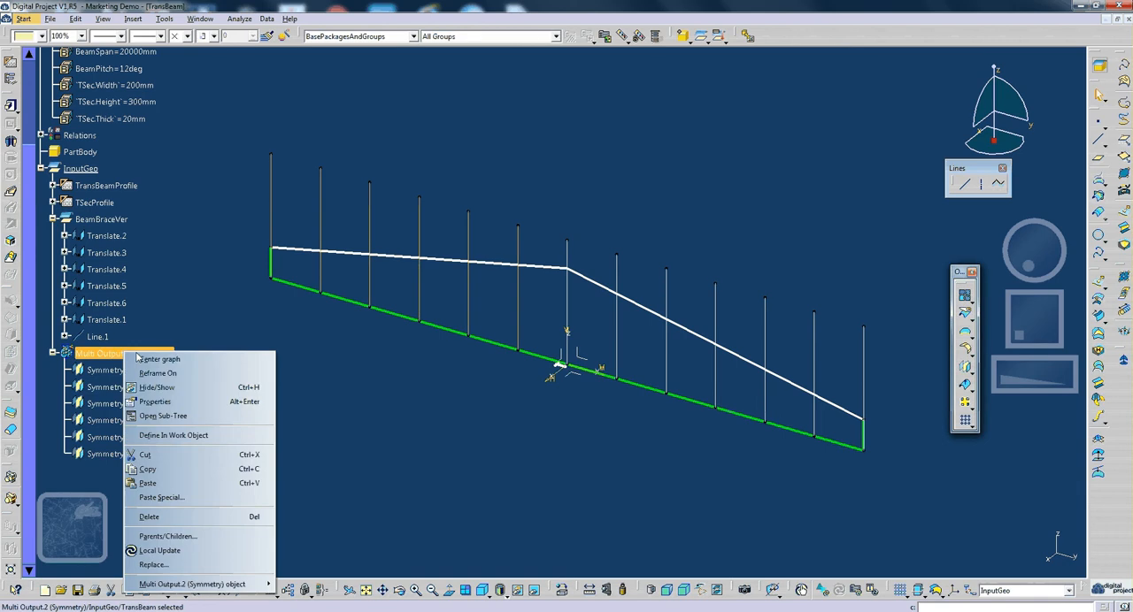
mouse_move(219, 587)
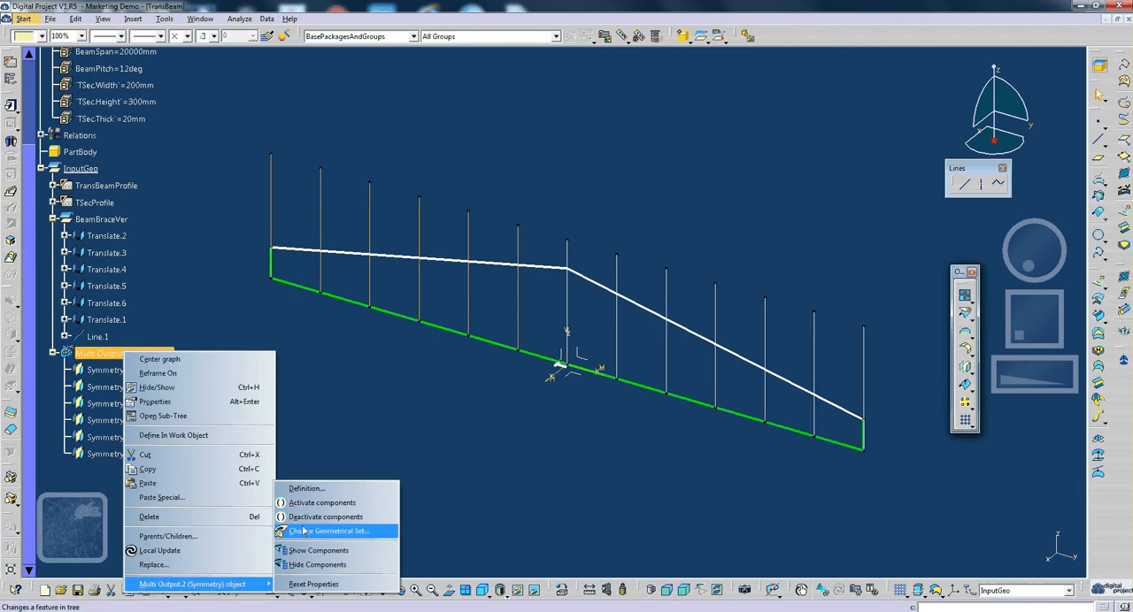
left_click(363, 534)
left_click(128, 223)
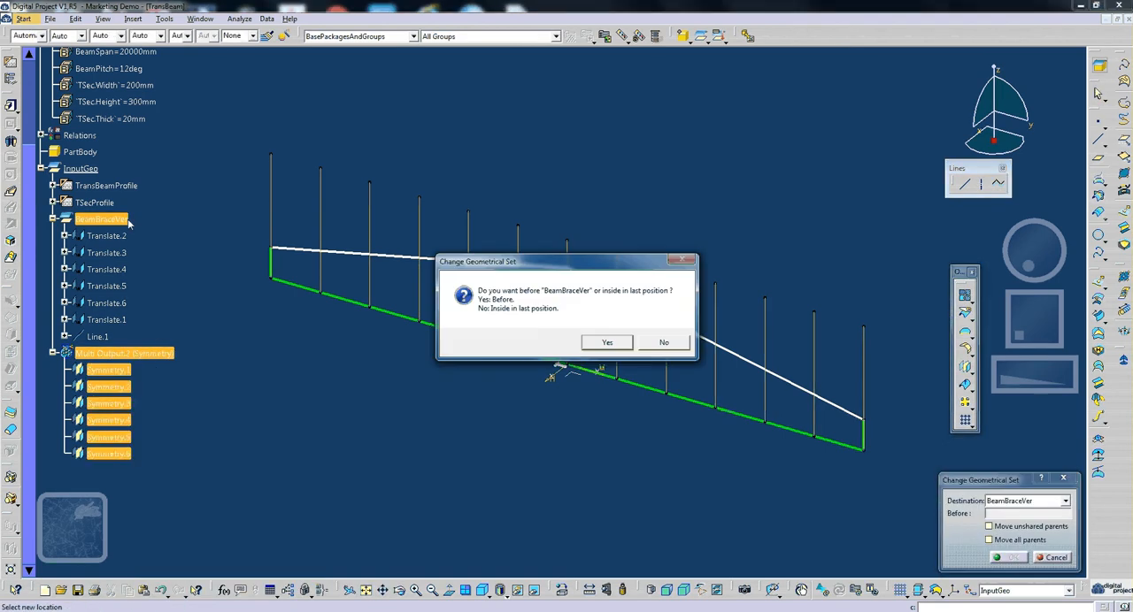
left_click(663, 343)
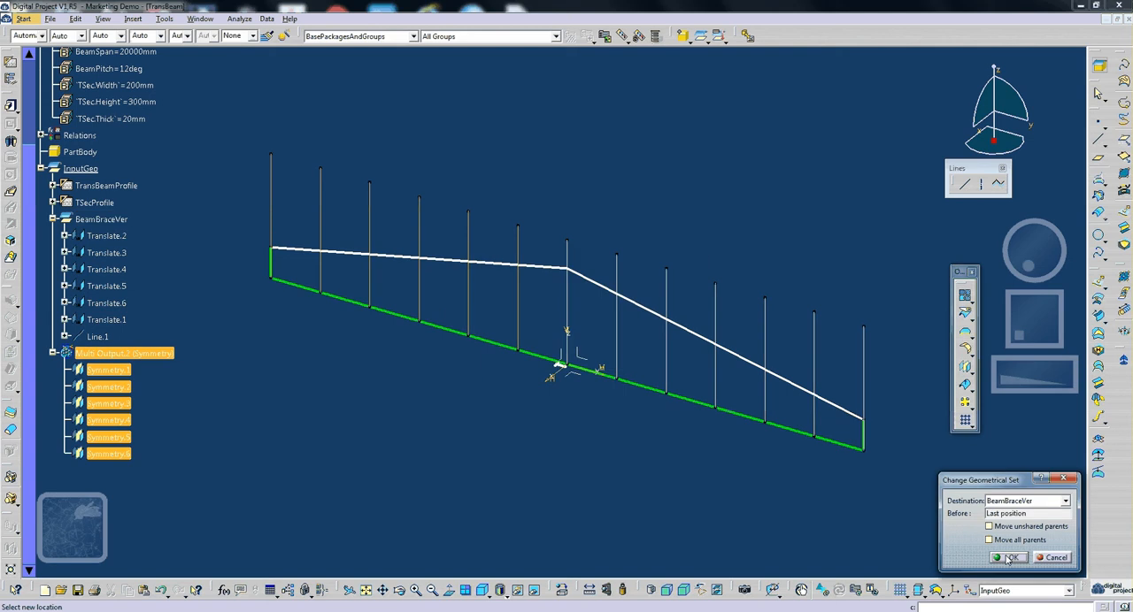
left_click(1008, 558)
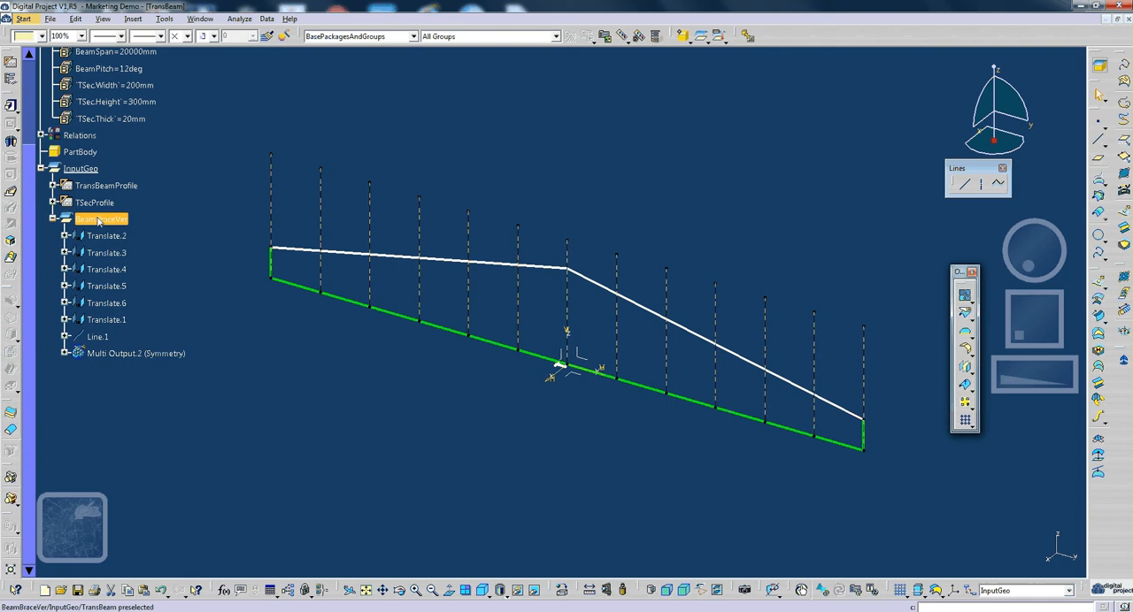
- Switch to the Architecture and Structures workbench and expand TransBeamProfile to list its outputs
middle_click_drag(735, 262, 706, 274)
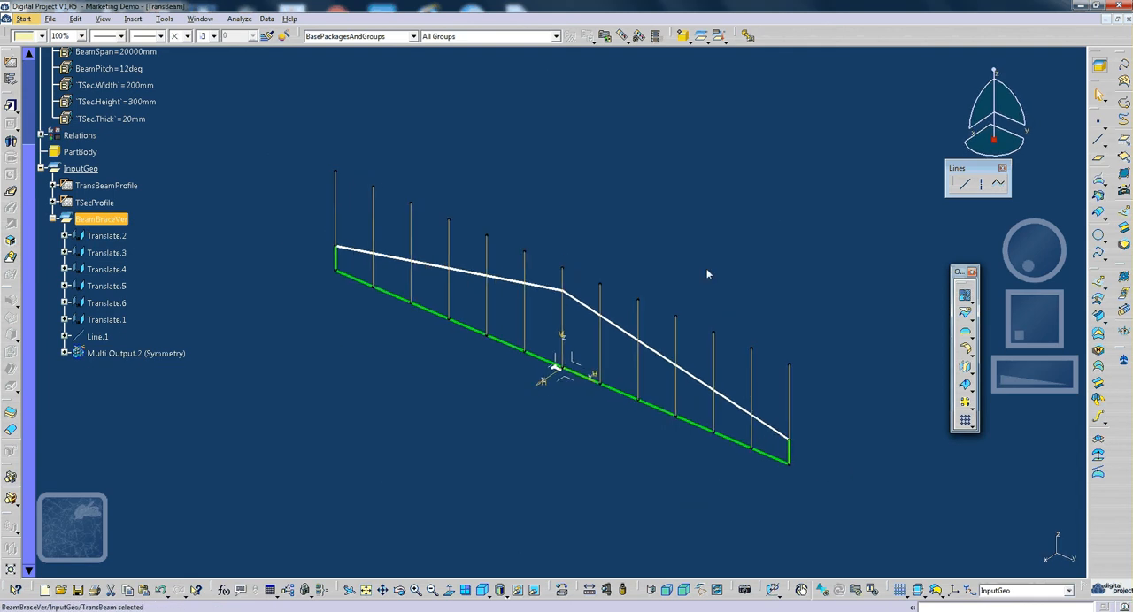
left_click(65, 354)
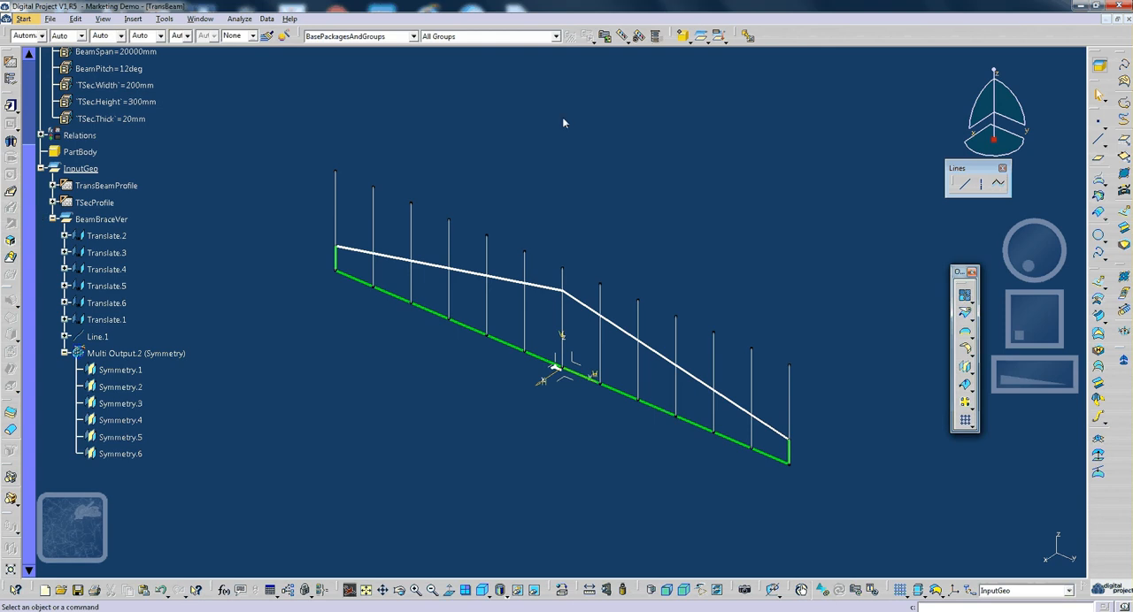
left_click(1099, 67)
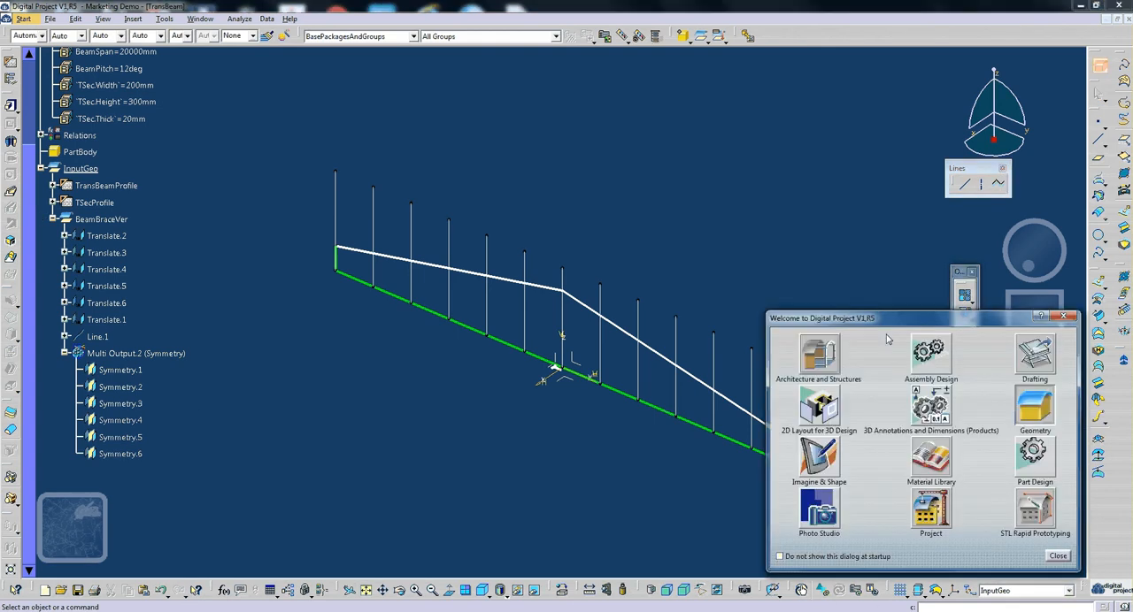
left_click(826, 361)
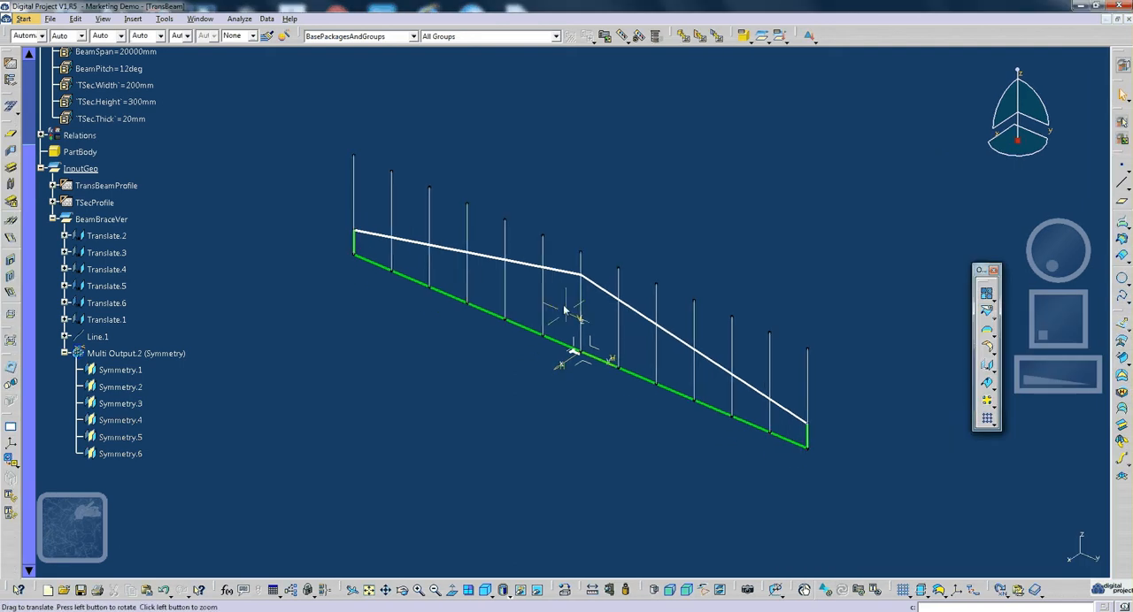
left_click(54, 185)
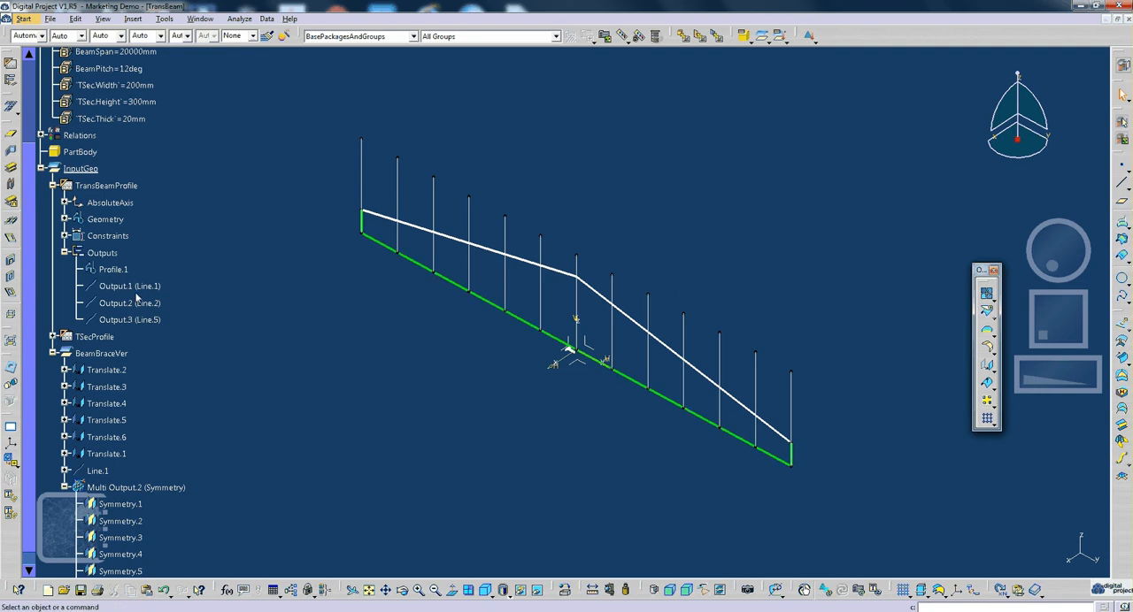
left_click(112, 269)
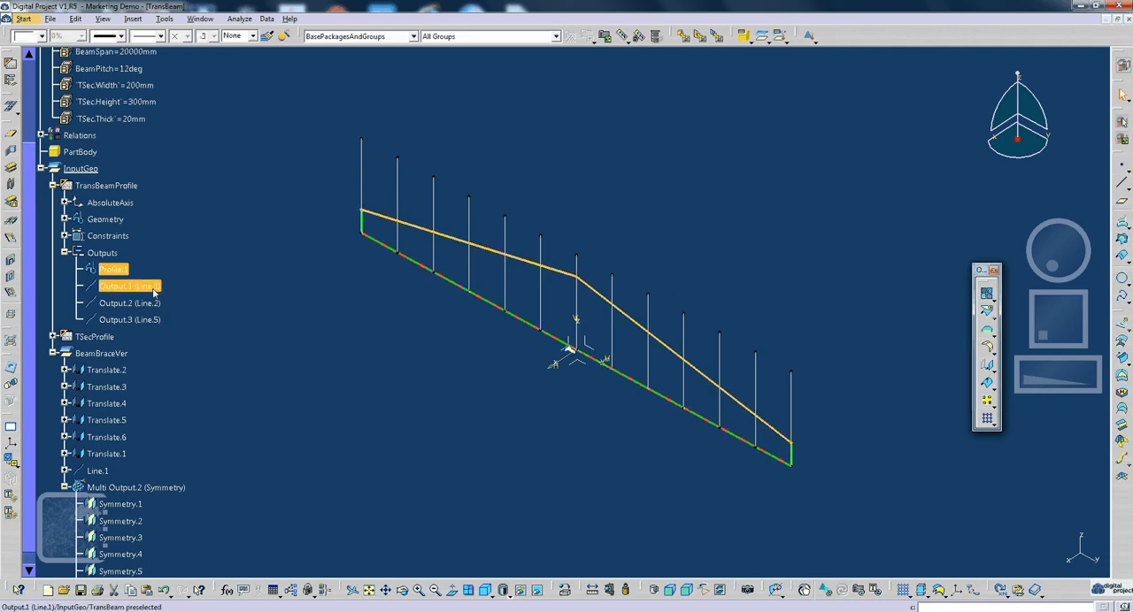
left_click(133, 320, "shift")
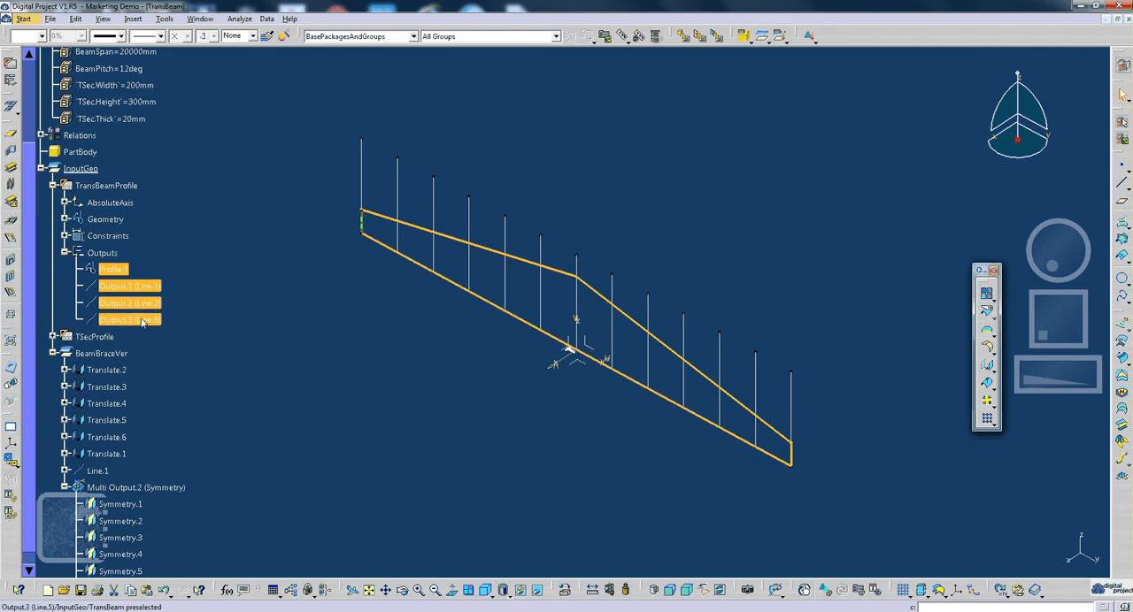
left_click(14, 202)
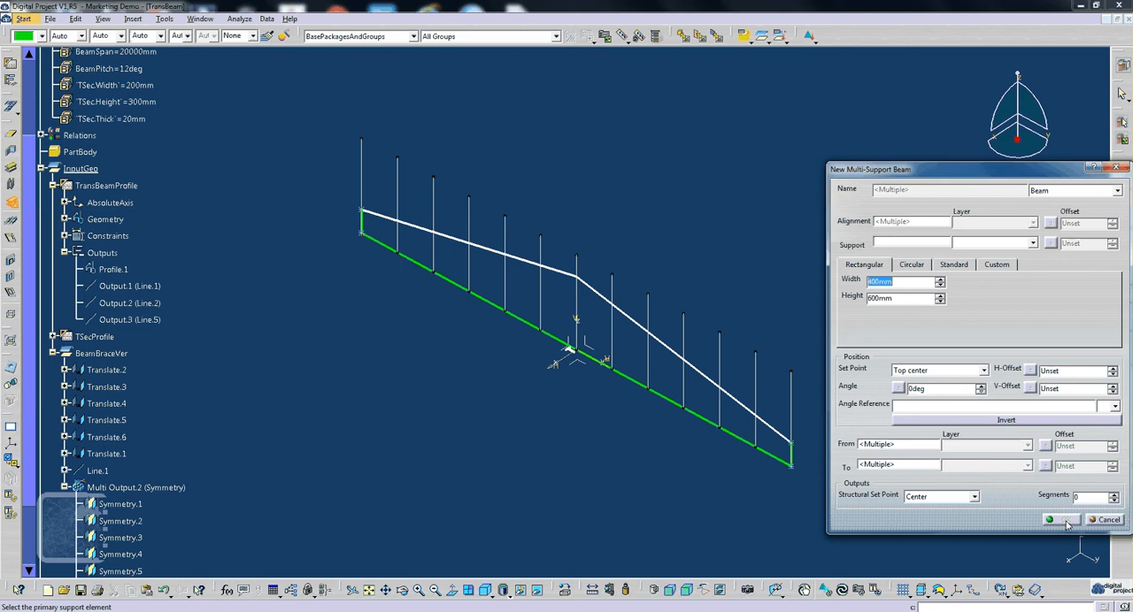
left_click(1064, 520)
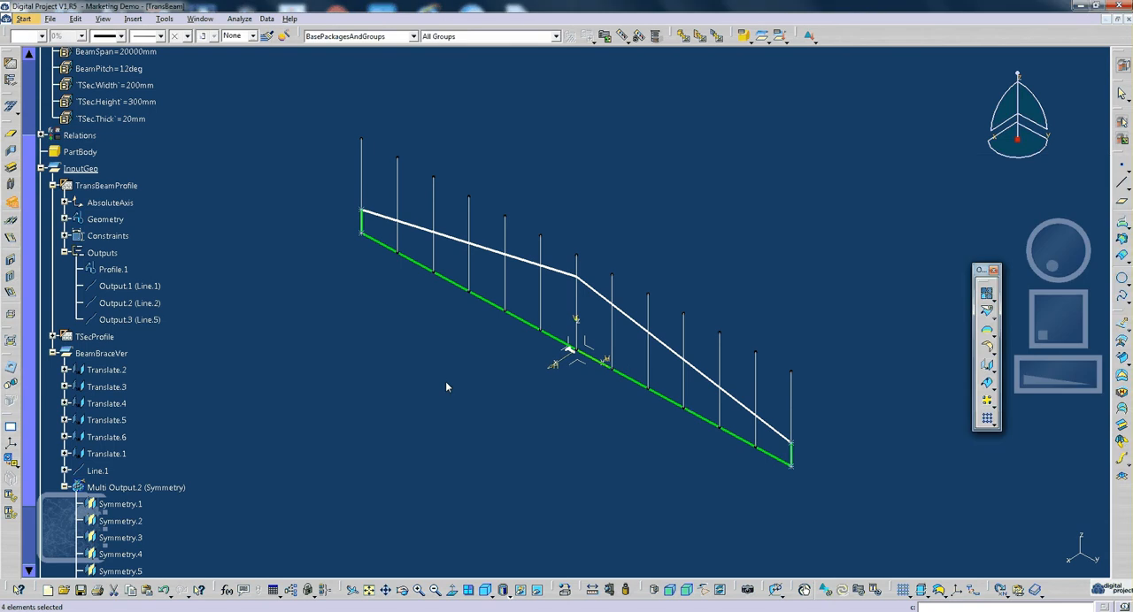
- Start a Multi-Support Beam on TransBeamProfile's Profile.1, Output.2 and Output.3, with the YZ plane as support
left_click(141, 304)
left_click(134, 320, "ctrl")
left_click(117, 270, "ctrl")
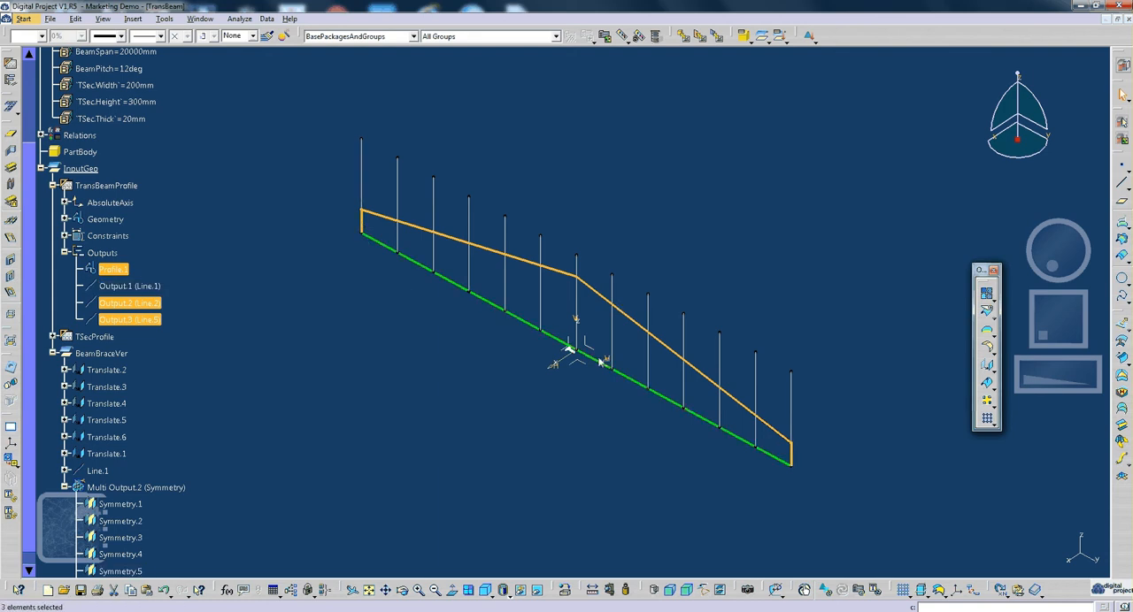
left_click(11, 202)
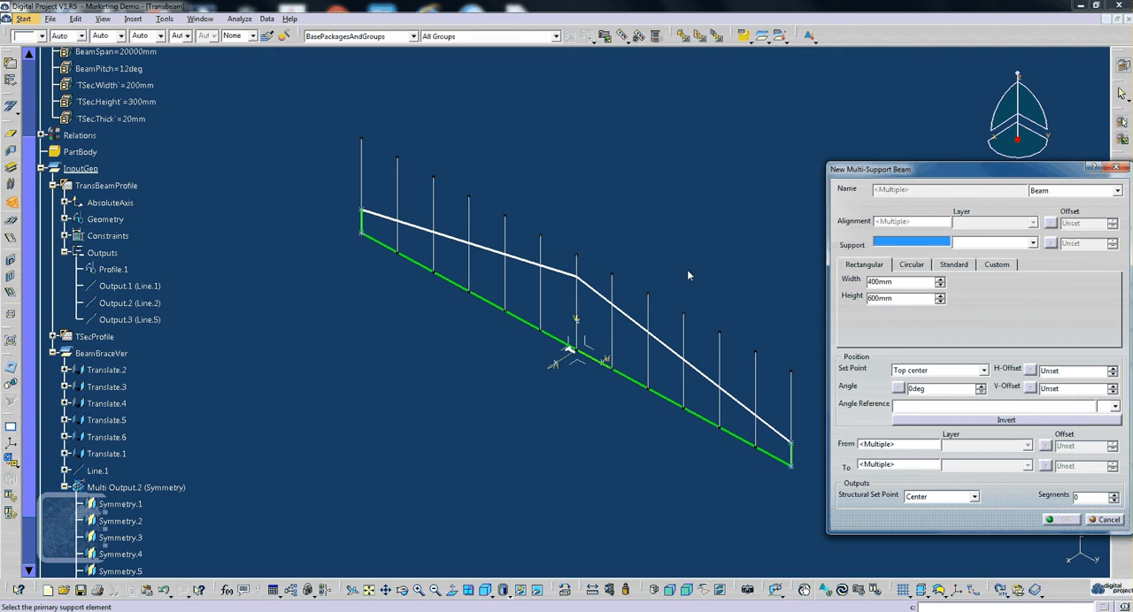
left_click(587, 349)
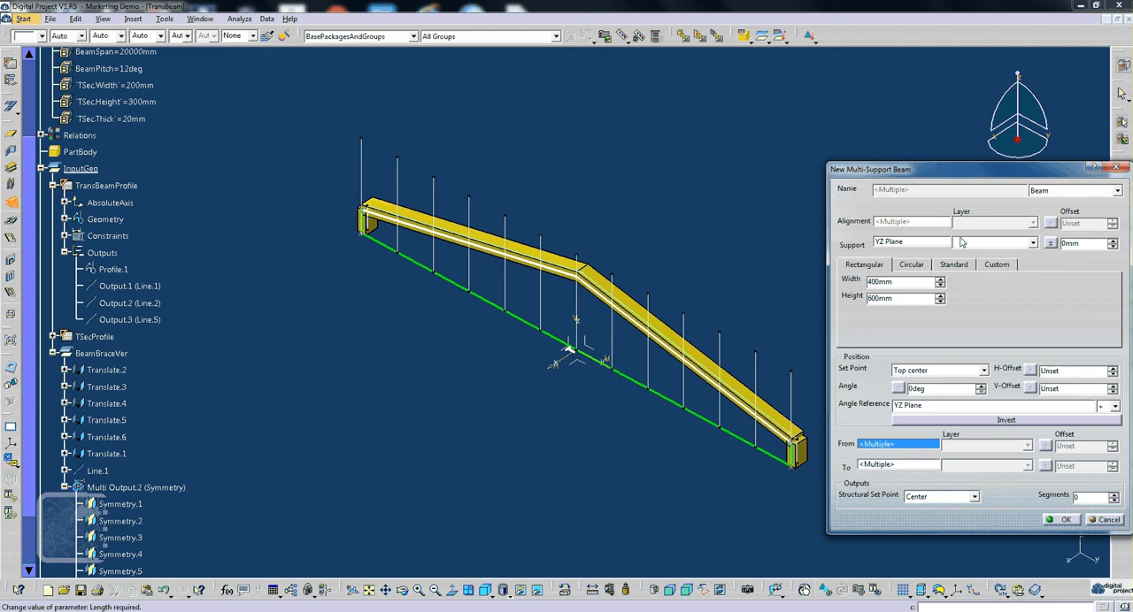
- Try to use TSecProfile as the custom section of the multi-support beams, and cancel the command
left_click(996, 266)
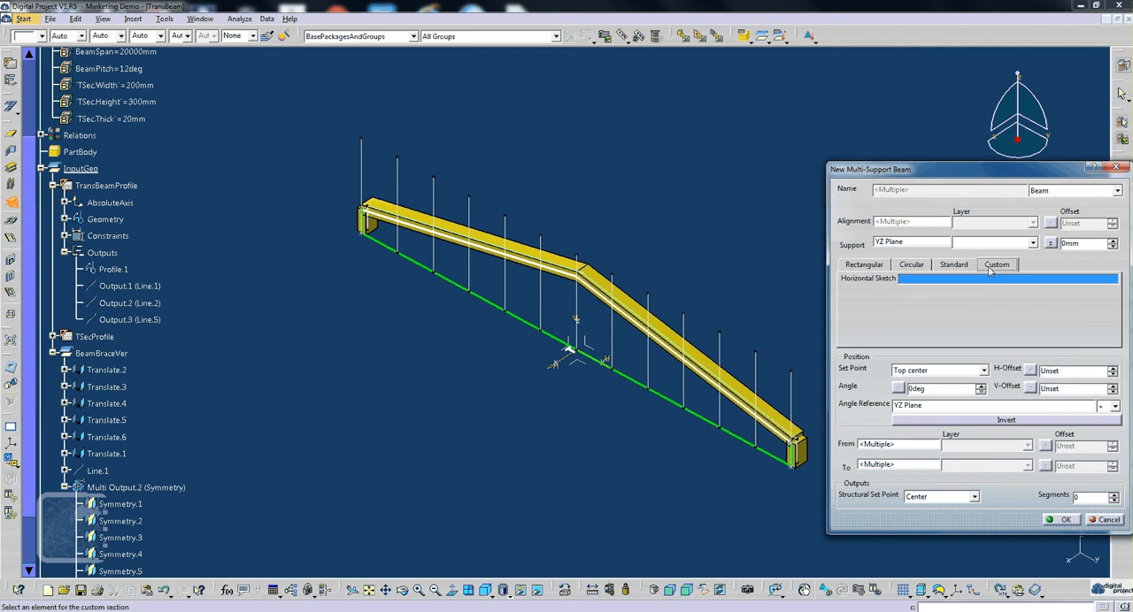
middle_click_drag(634, 388, 352, 390)
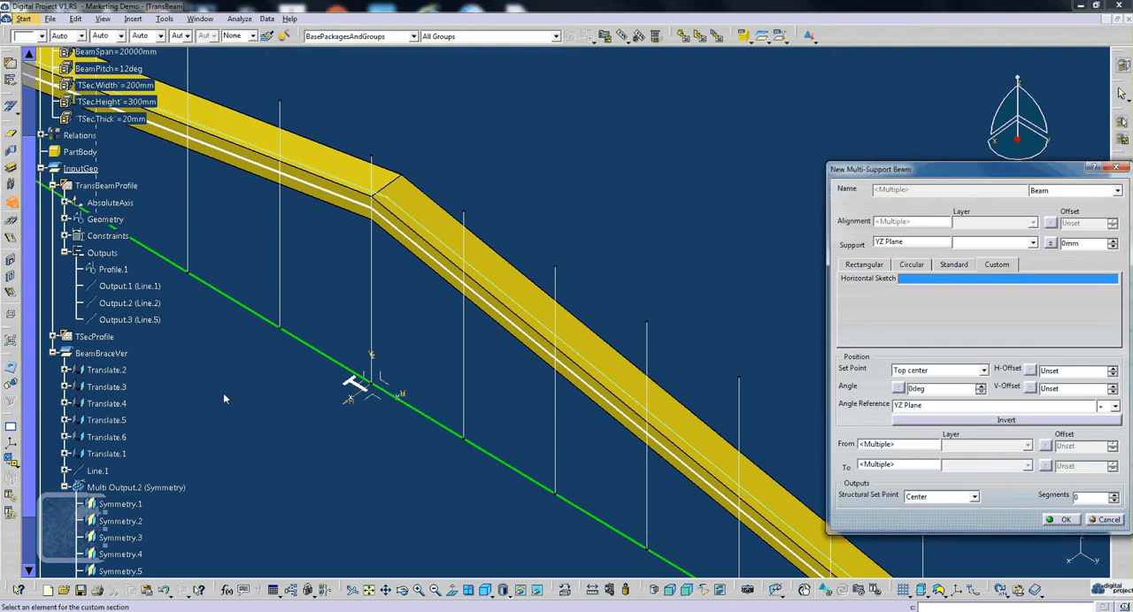
middle_click_drag(164, 427, 192, 424)
scroll(192, 424, "down", 3)
scroll(192, 425, "up", 3)
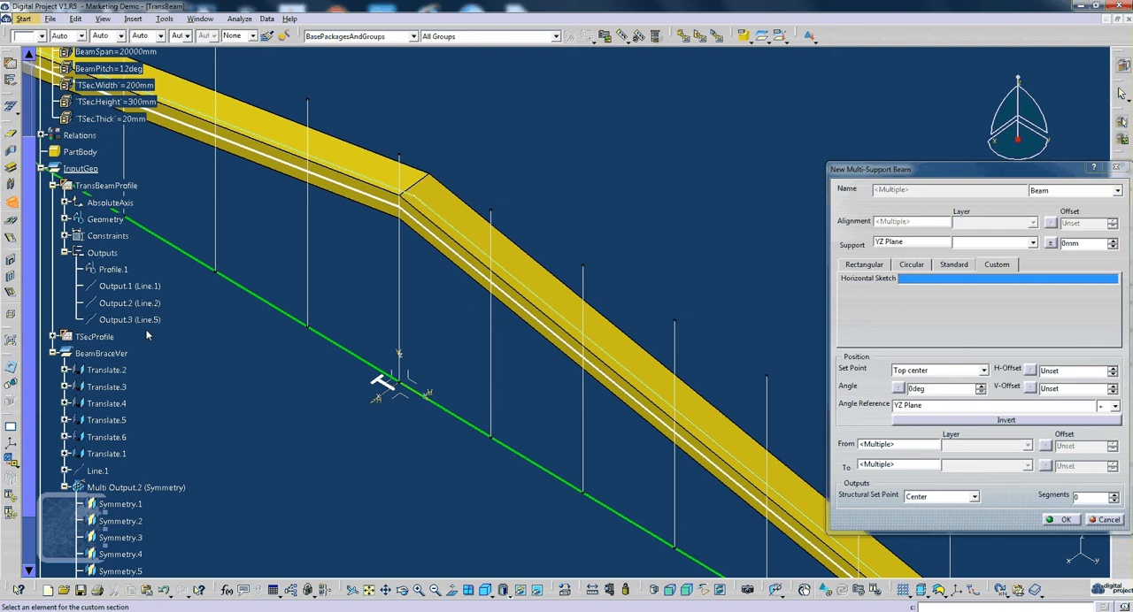
left_click(53, 337)
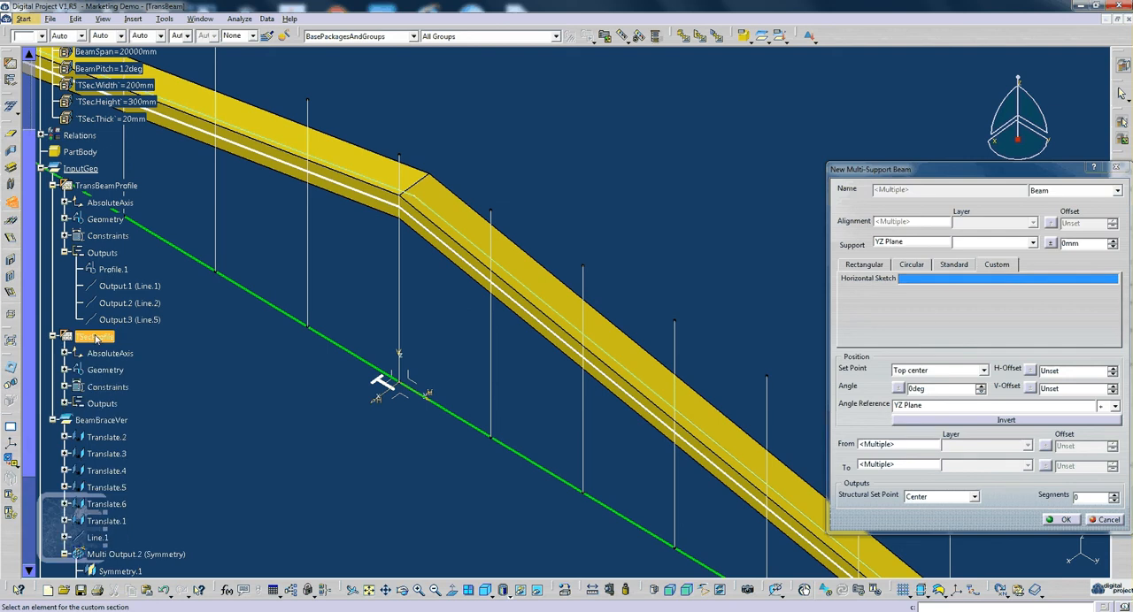
left_click(98, 338)
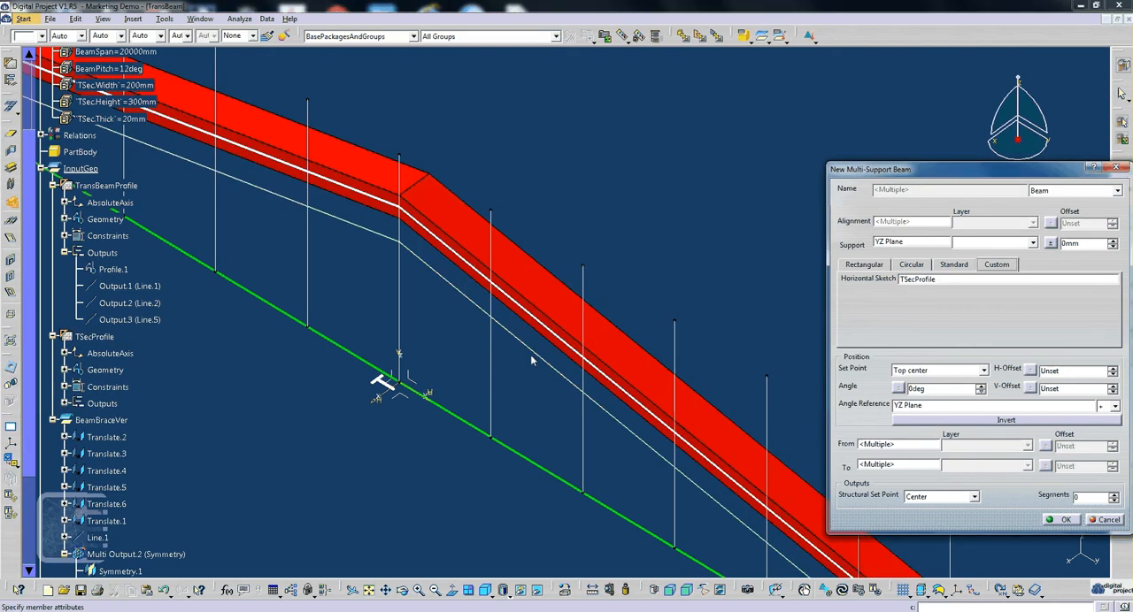
middle_click_drag(533, 359, 576, 381)
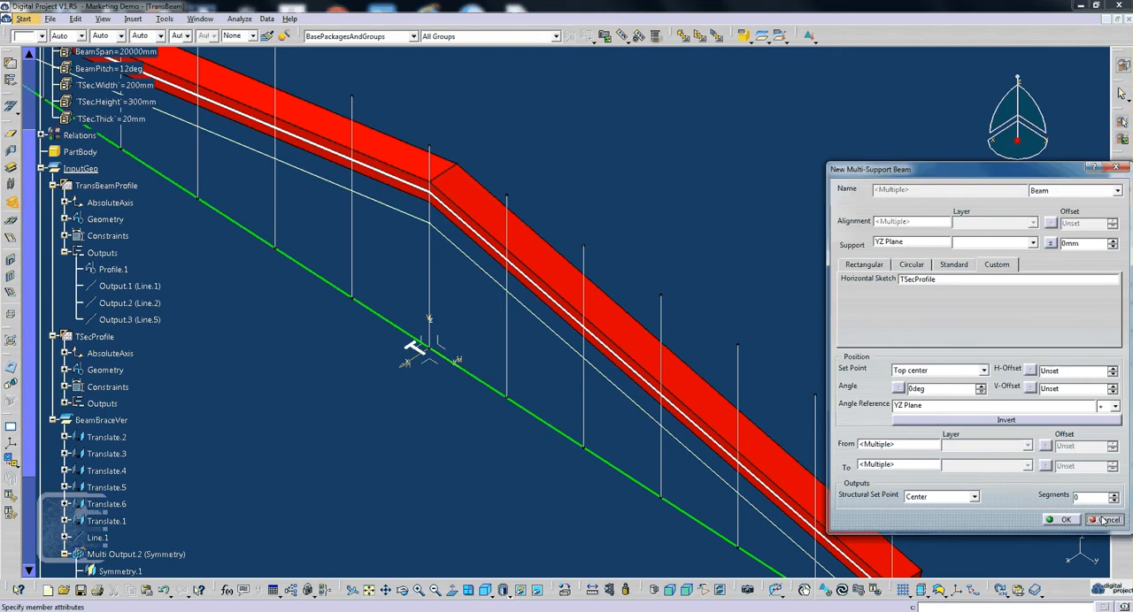
left_click(1104, 521)
left_click(833, 296)
- Open the TSecProfile sketch, delete its Profile.2 output, and exit the sketch
middle_click_drag(453, 355, 479, 410)
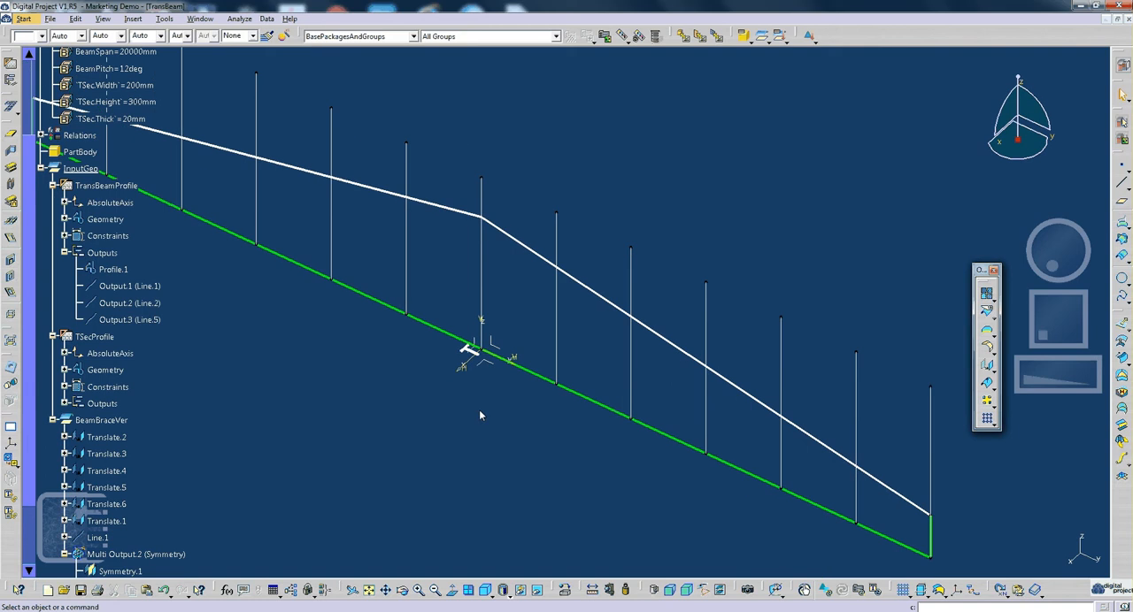
left_click(467, 352)
double_click(467, 352)
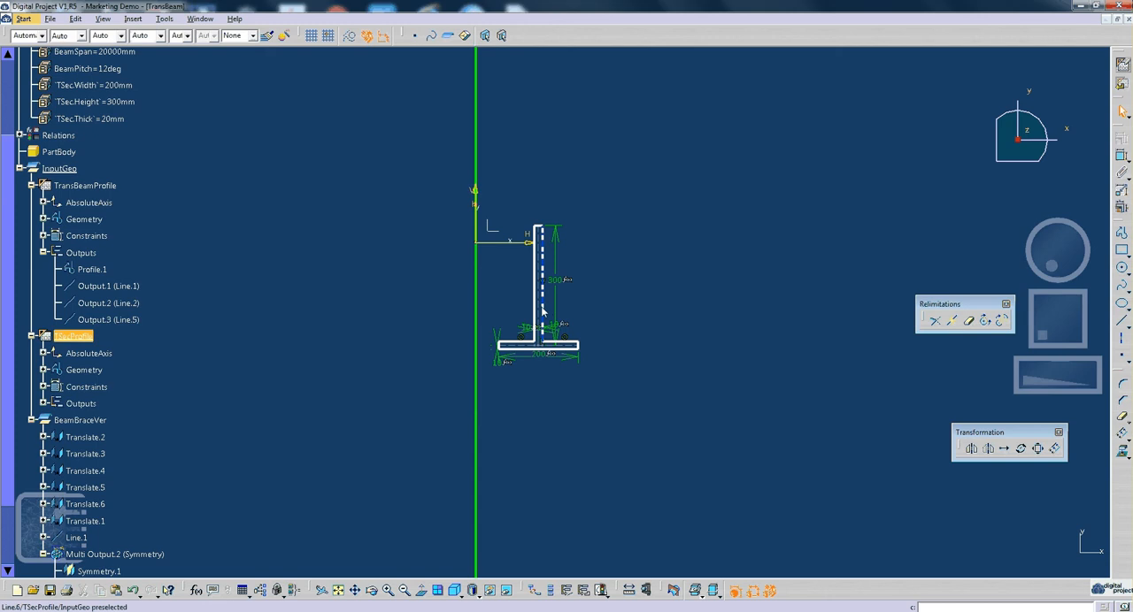
right_click(546, 307)
left_click(584, 314)
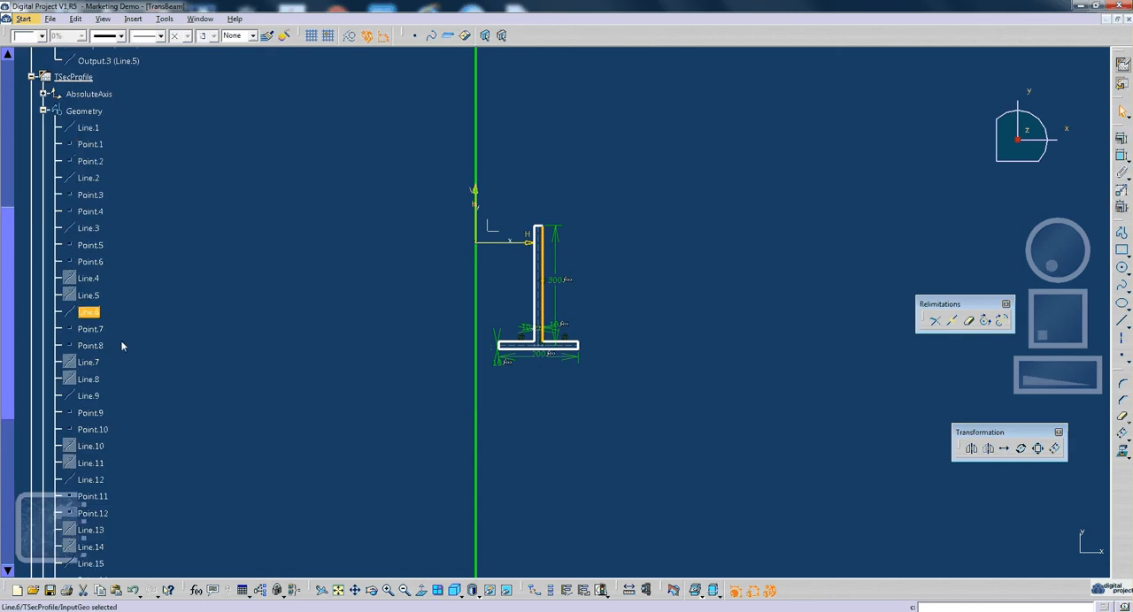
left_click(44, 111)
left_click(43, 144)
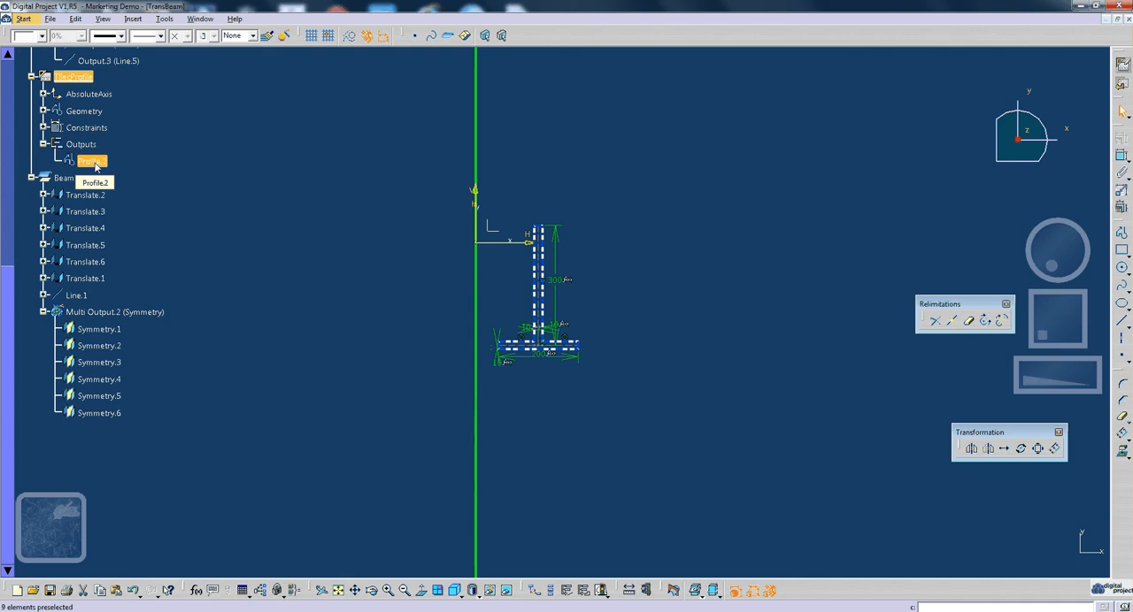
key("Delete")
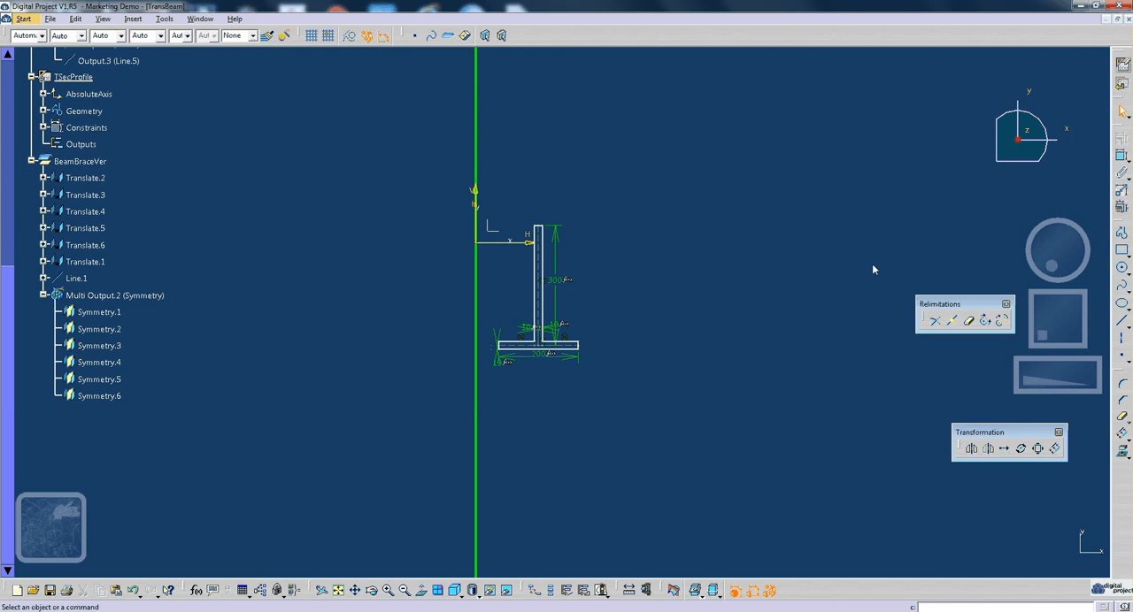
left_click(1122, 86)
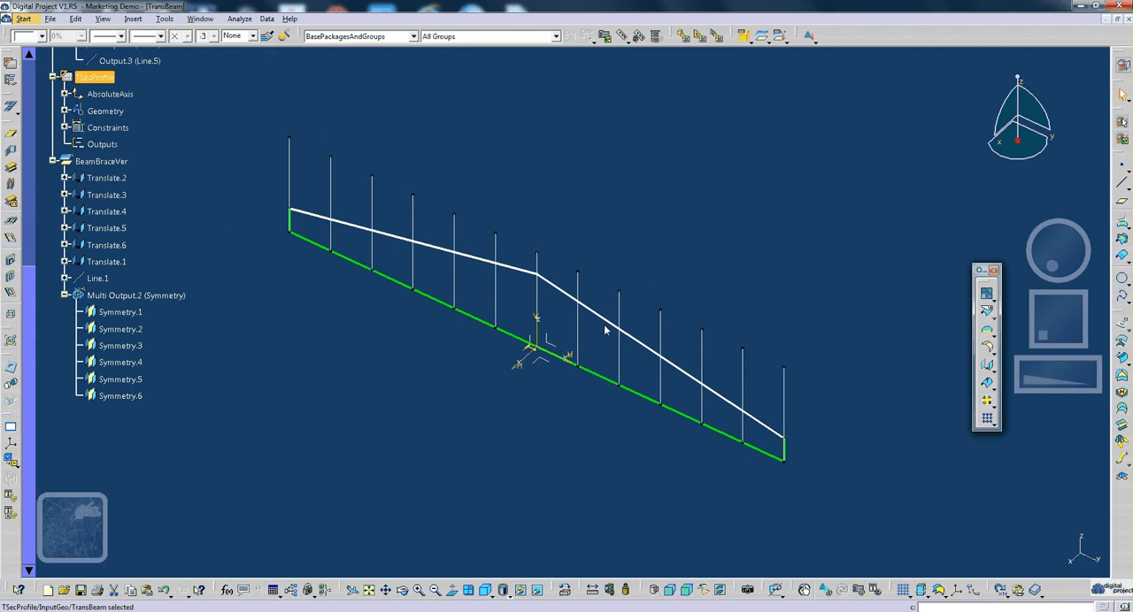
- Start a Multi-Support Beam on Profile.1, Output.2 and Output.3, using TSecProfile as the custom section
right_click(605, 330)
left_click(624, 334)
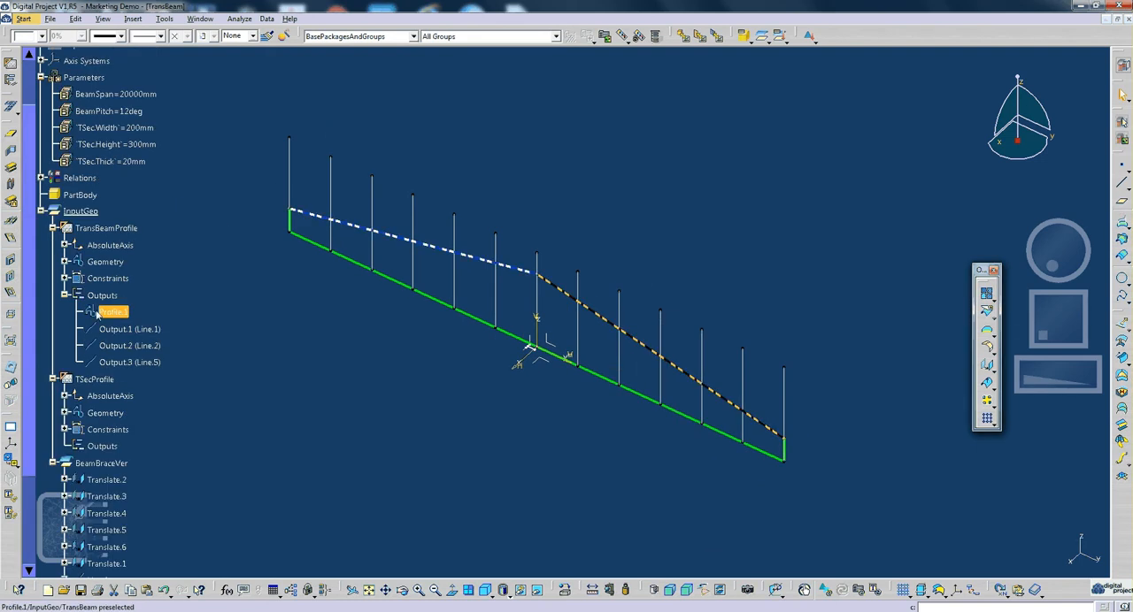
left_click(129, 345, "ctrl")
left_click(129, 362, "ctrl")
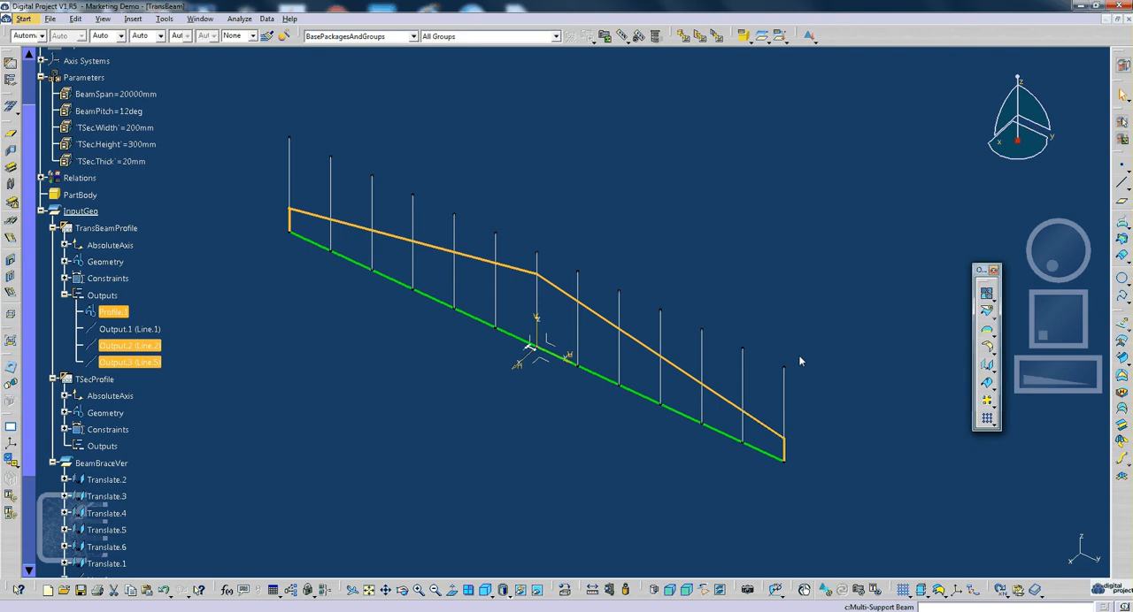
left_click(998, 265)
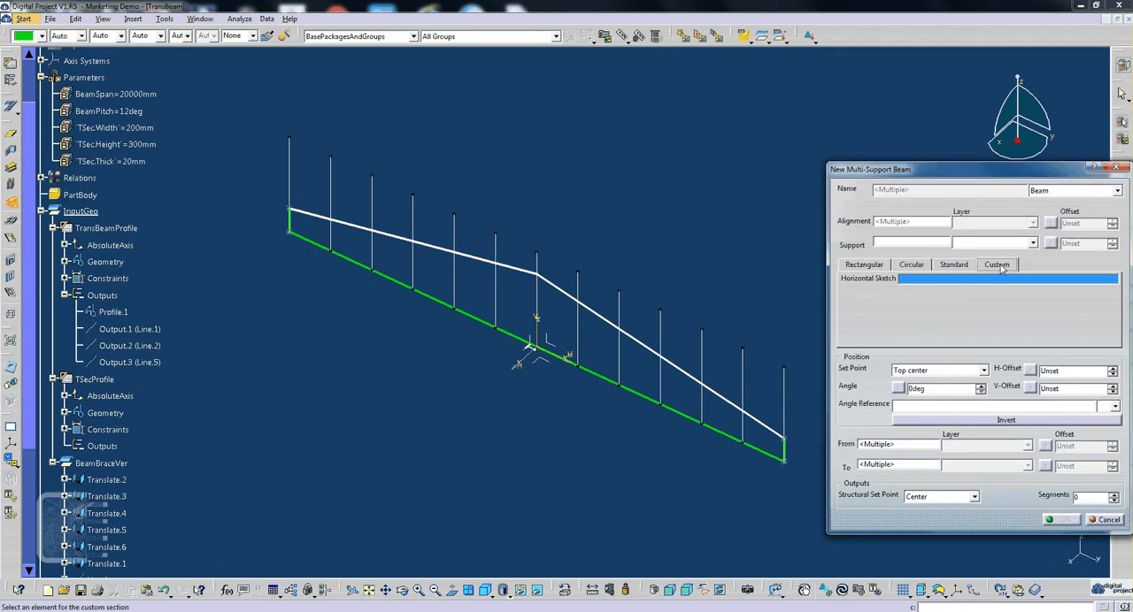
middle_click_drag(577, 366, 566, 271)
left_click(454, 268)
middle_click_drag(587, 316, 585, 371)
middle_click_drag(624, 318, 617, 386)
- Set the beams' support to the YZ plane and the section angle to 90deg
left_click(907, 243)
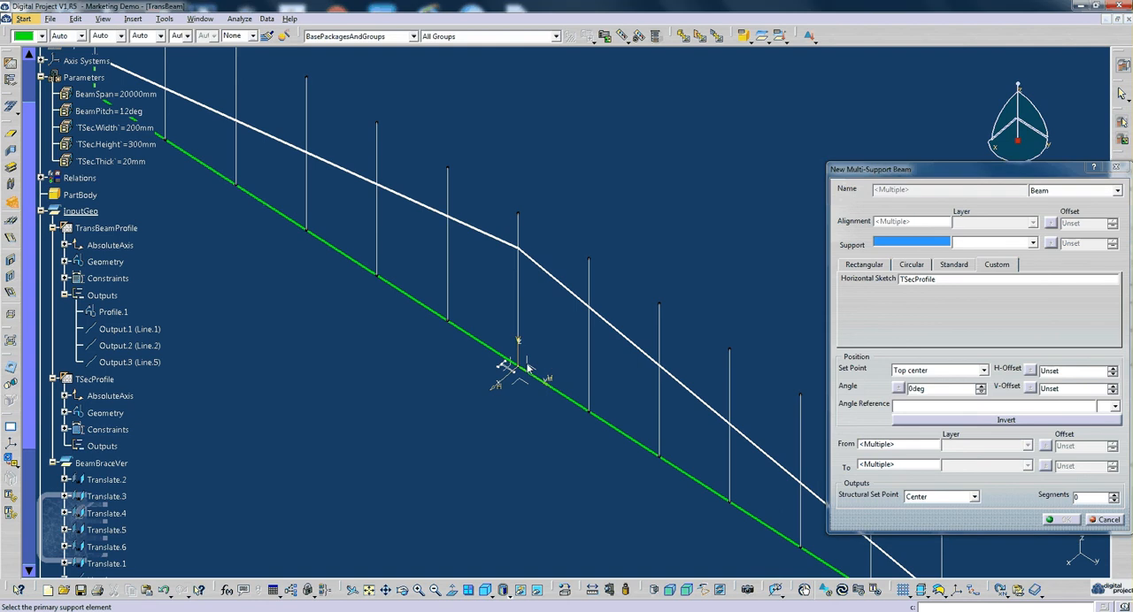
left_click(528, 367)
middle_click_drag(611, 306, 628, 163)
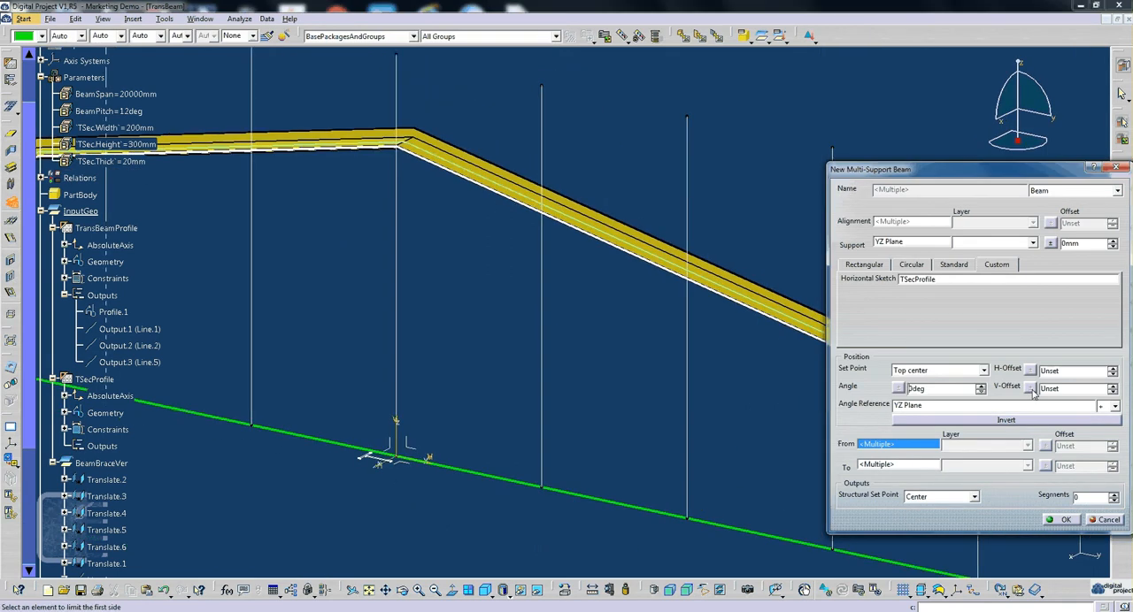
type("9")
left_click(741, 325)
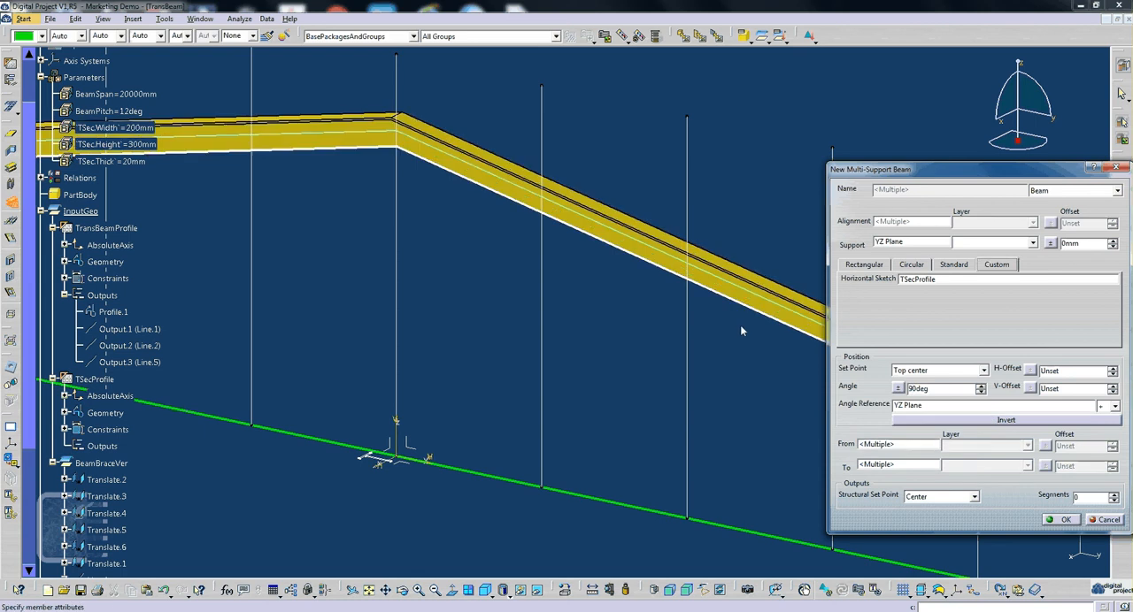
- Try the Center and Top left set points on the multi-support beams, and return the set point to Top center
middle_click_drag(742, 331, 494, 309)
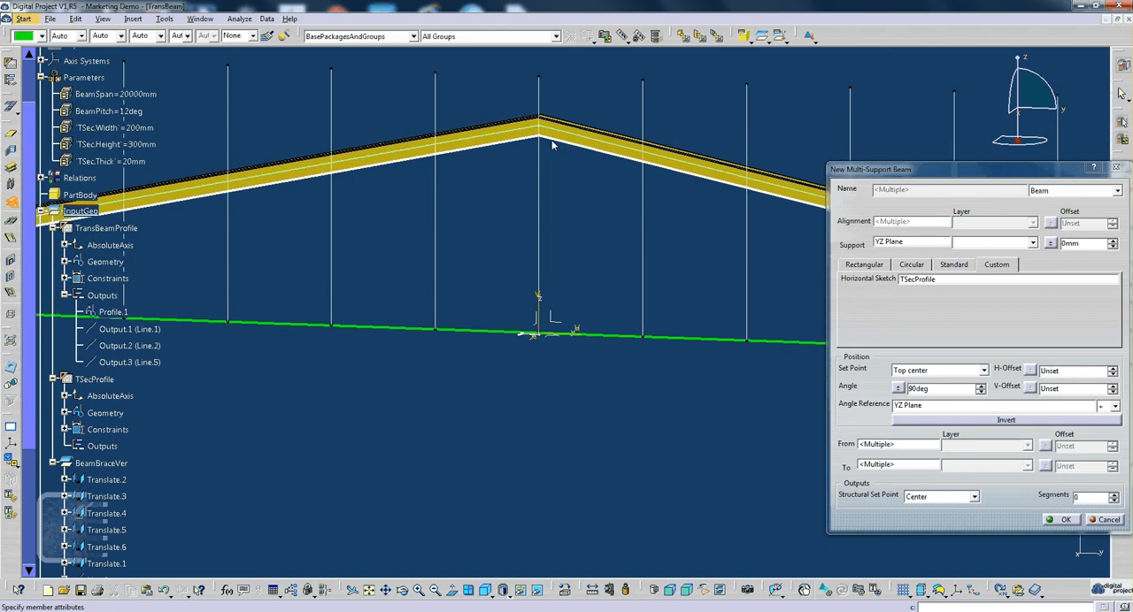
left_click(917, 375)
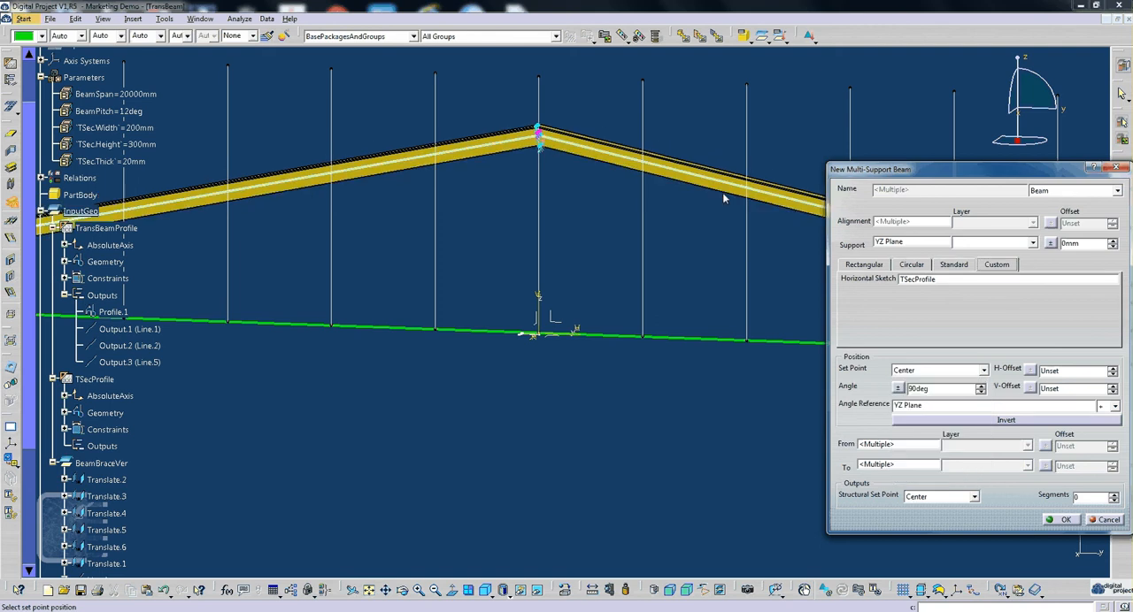
left_click(938, 371)
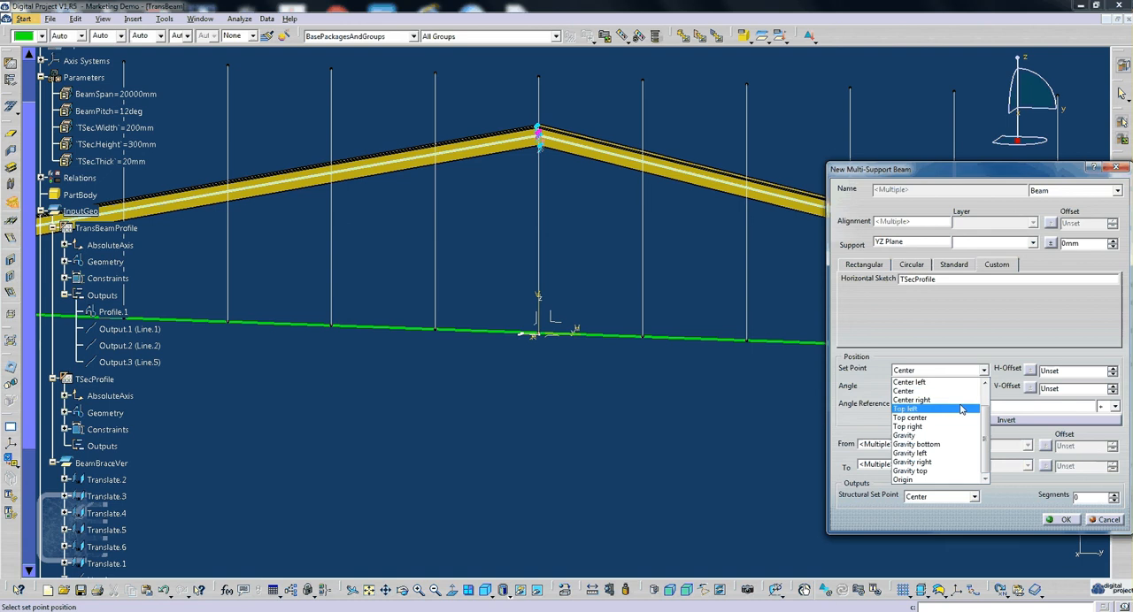
middle_click_drag(693, 278, 589, 312)
left_click(946, 375)
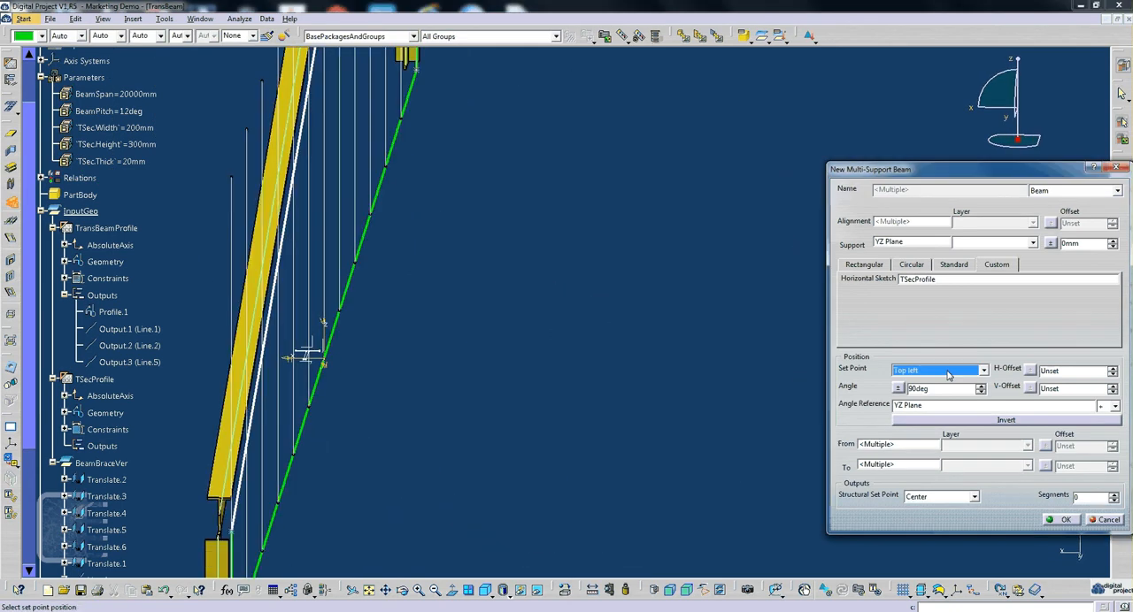
left_click(947, 375)
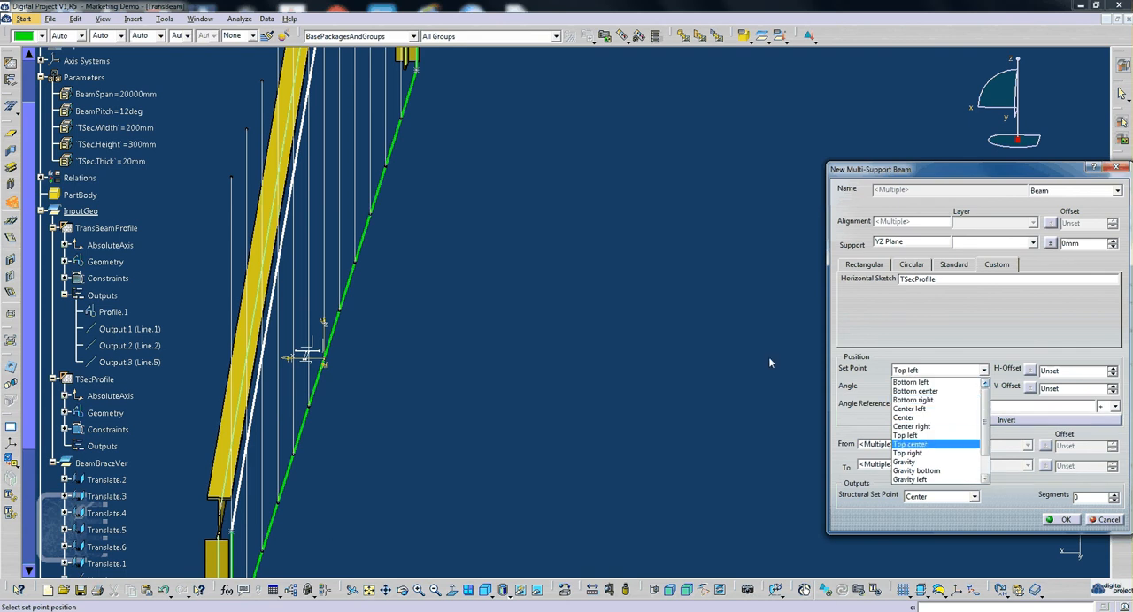
middle_click_drag(488, 319, 313, 348)
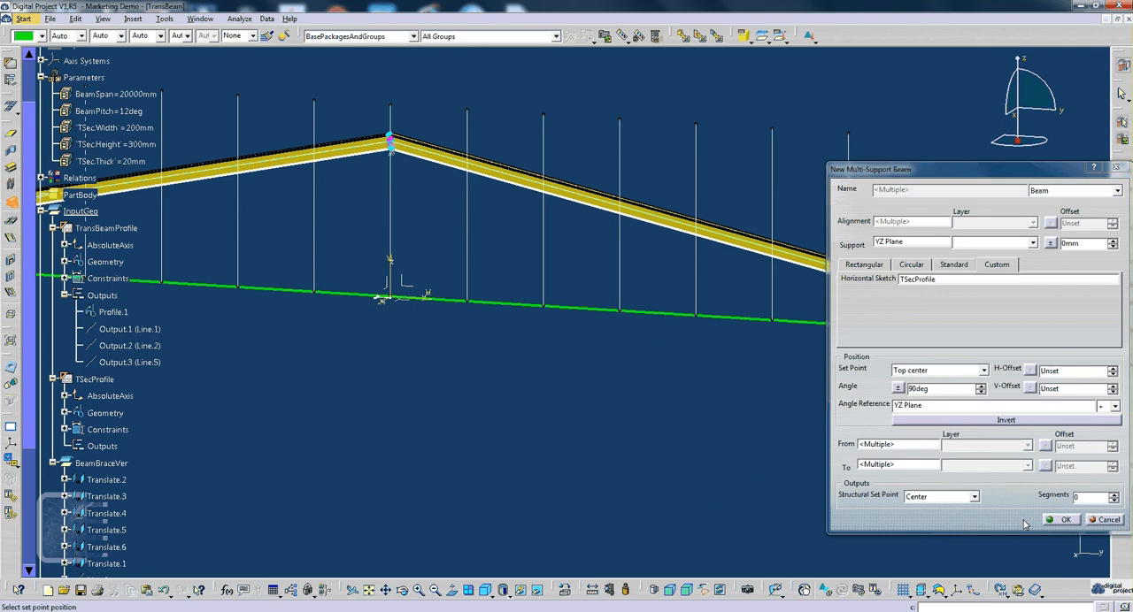
- Review the structural set point options, keep Center, and create the multi-support beams
middle_click_drag(625, 397, 655, 455)
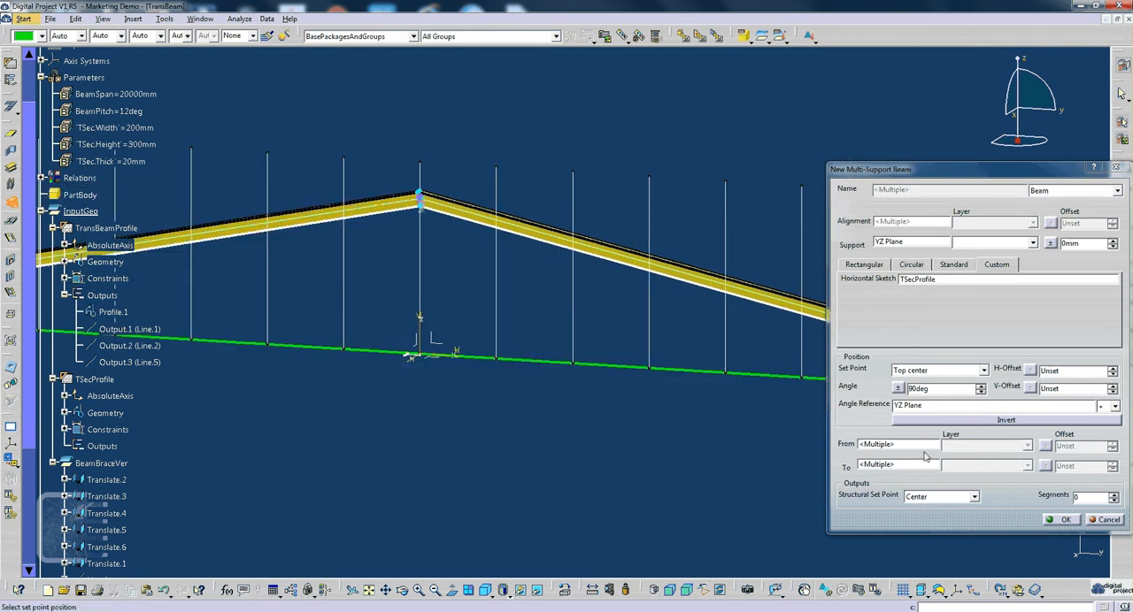
left_click(906, 498)
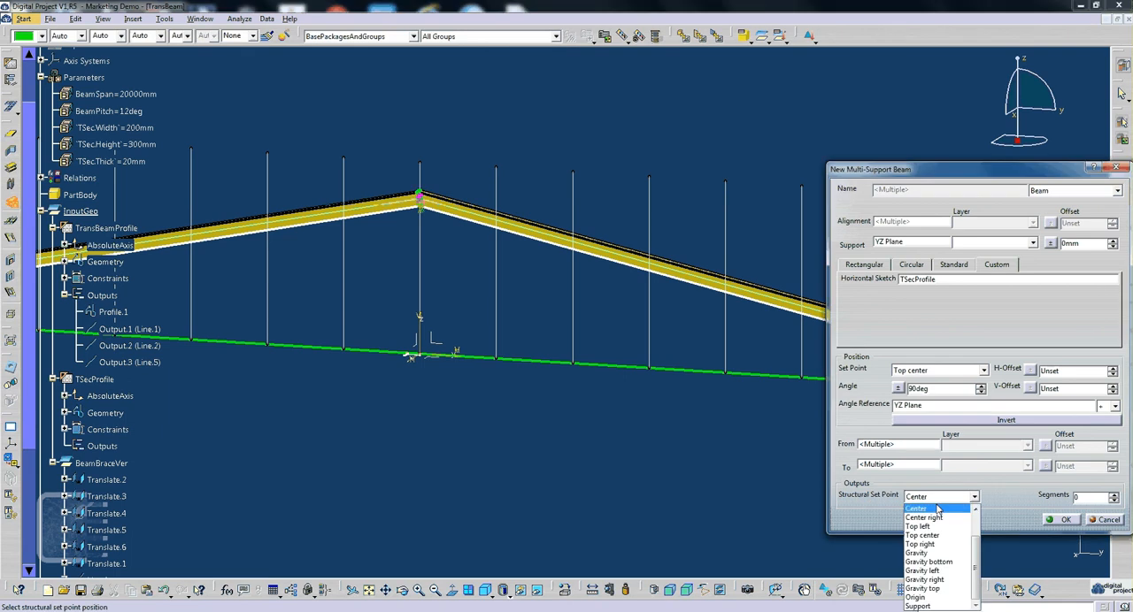
mouse_move(974, 540)
left_mouse_down()
mouse_move(982, 513)
mouse_move(984, 538)
left_mouse_up()
left_click(996, 504)
middle_click_drag(539, 333, 514, 260)
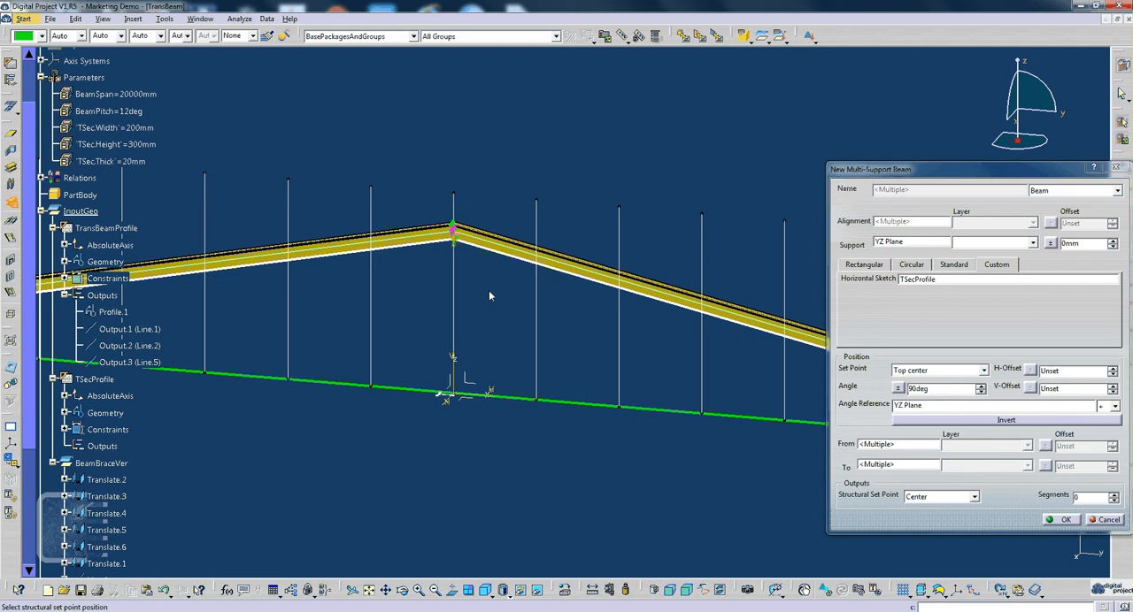
middle_click_drag(488, 296, 487, 339)
left_click(1064, 521)
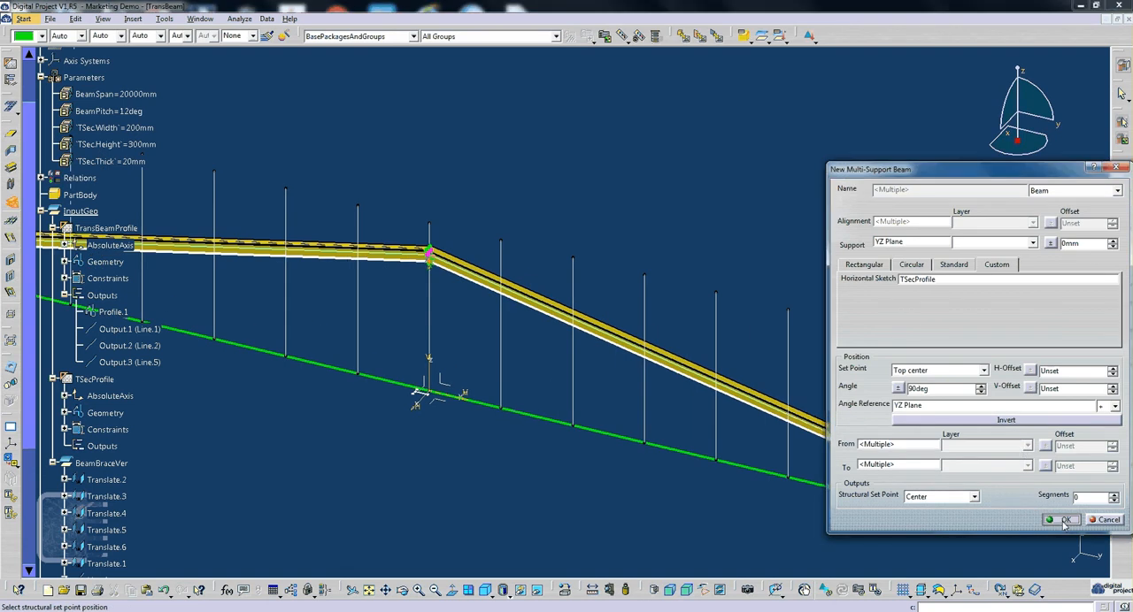
- Start another Multi-Support Beam on the bottom line Output.1, with the XY plane as its support
middle_click_drag(537, 243, 655, 333)
left_click(518, 356)
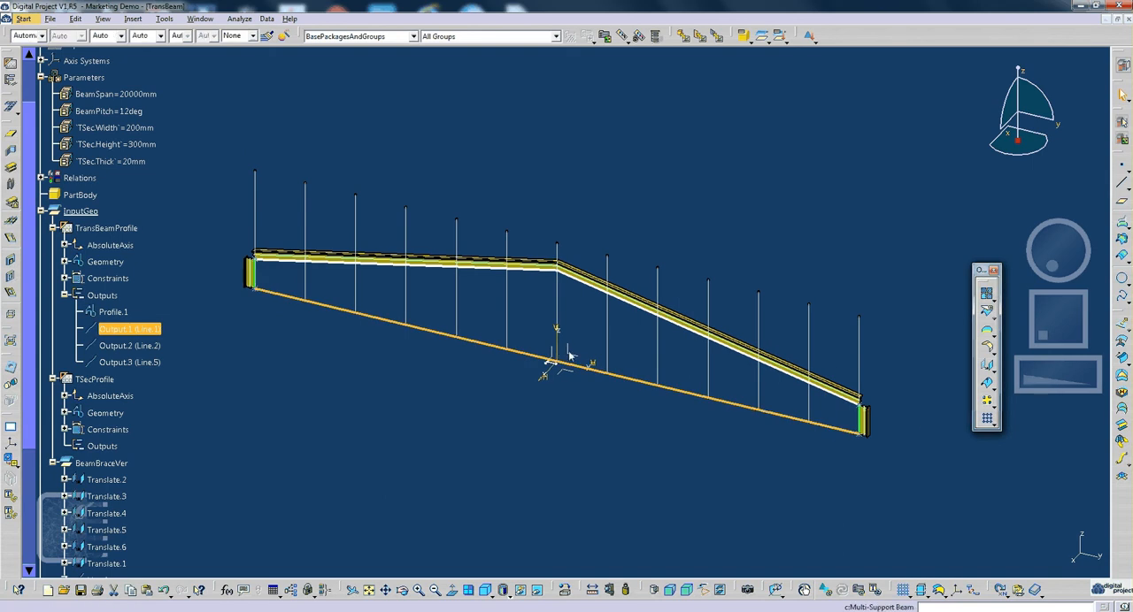
key("ctrl+y")
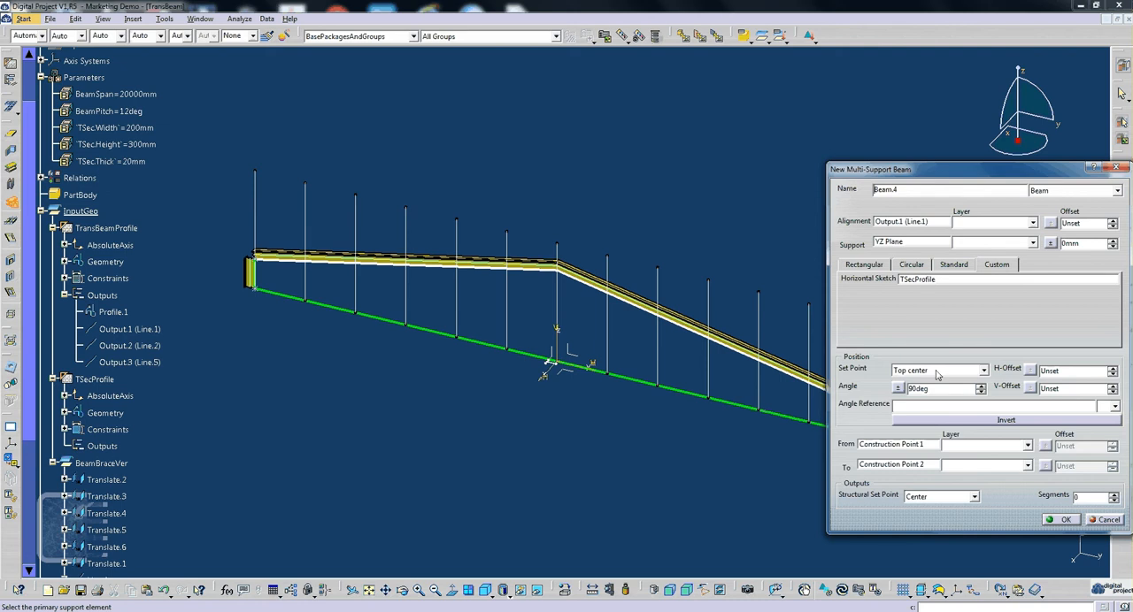
left_click(914, 245)
left_click(564, 375)
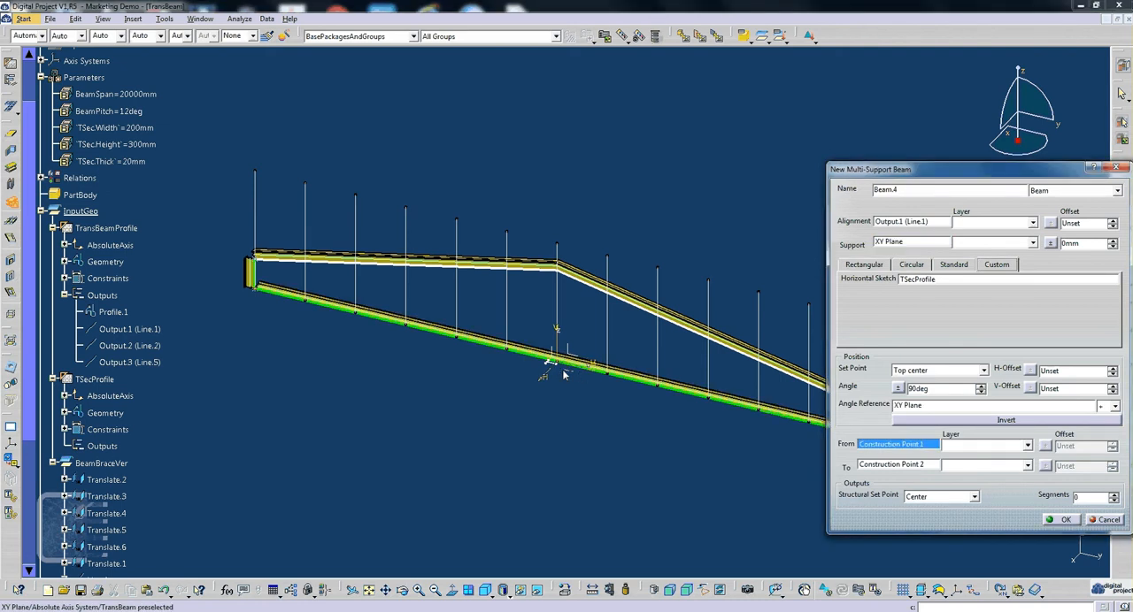
middle_click_drag(658, 333, 650, 256)
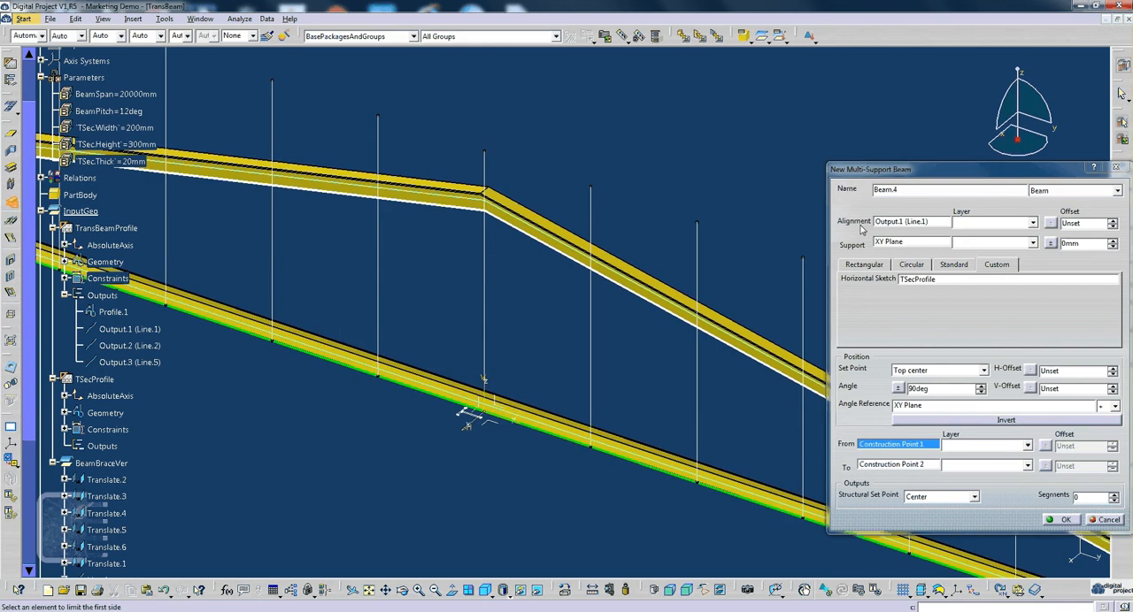
- Set the bottom beam's section angle to 0deg, keeping its set point at Top center
left_click(912, 243)
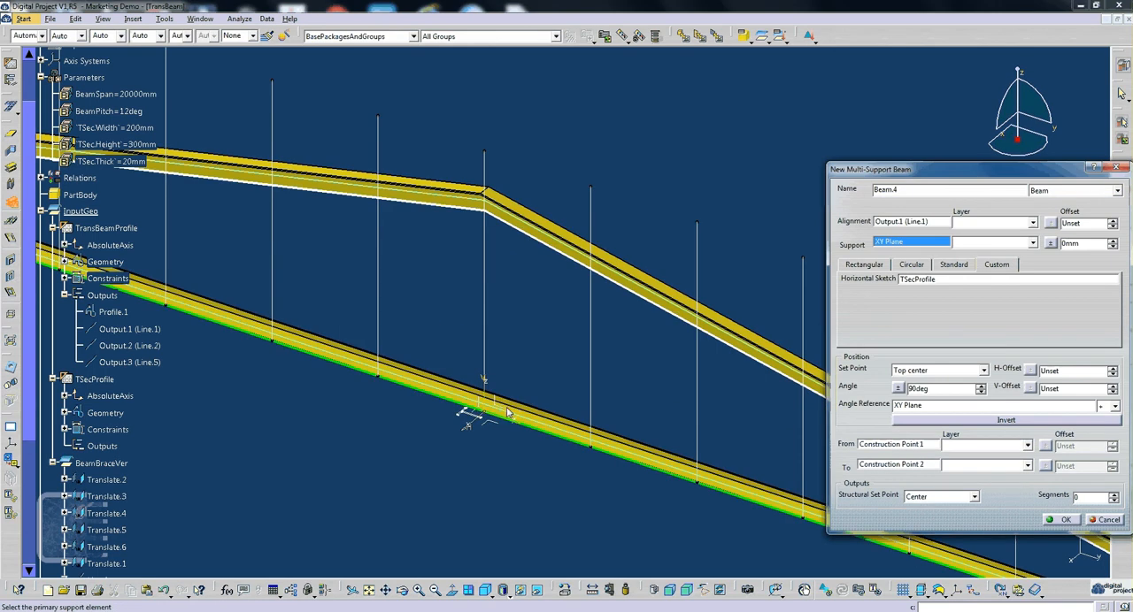
middle_click_drag(509, 413, 663, 354)
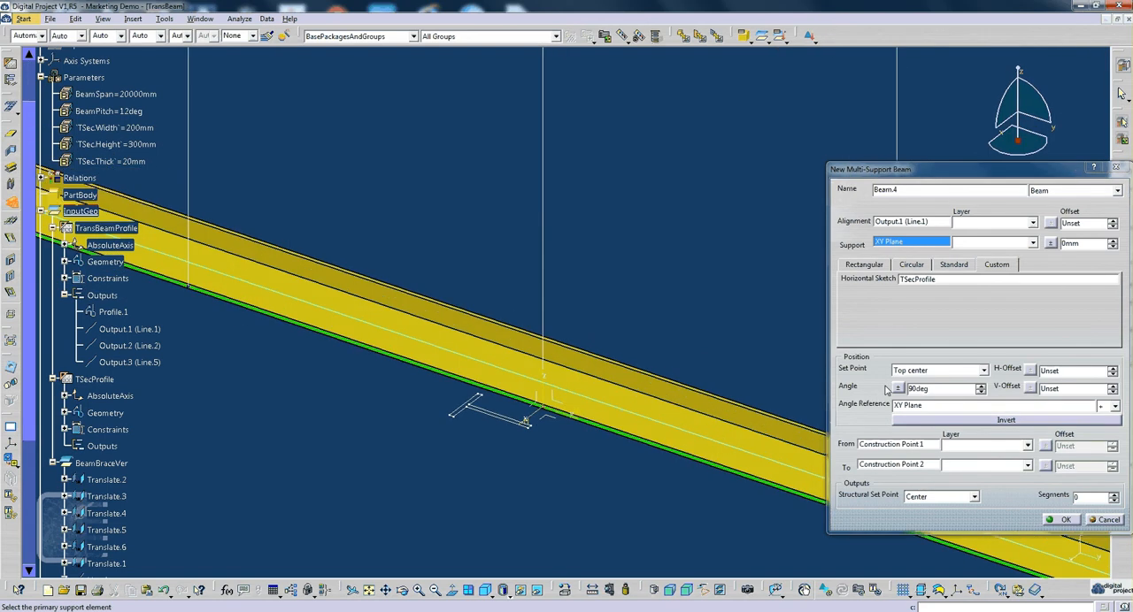
left_click_drag(932, 389, 880, 395)
type("0")
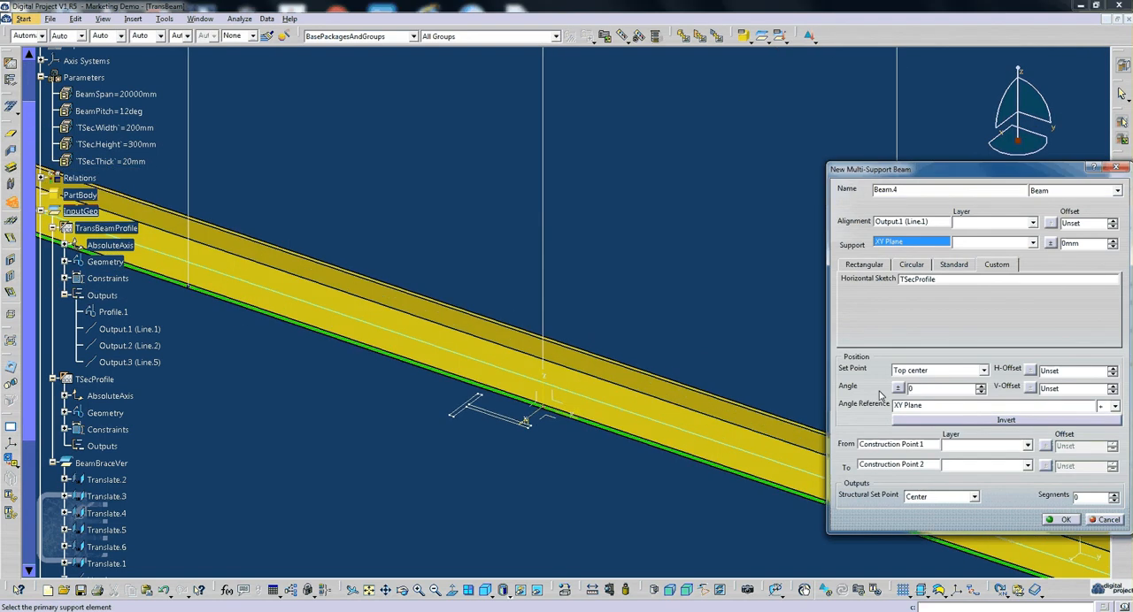
key("Return")
middle_click_drag(673, 336, 610, 404)
left_click(924, 370)
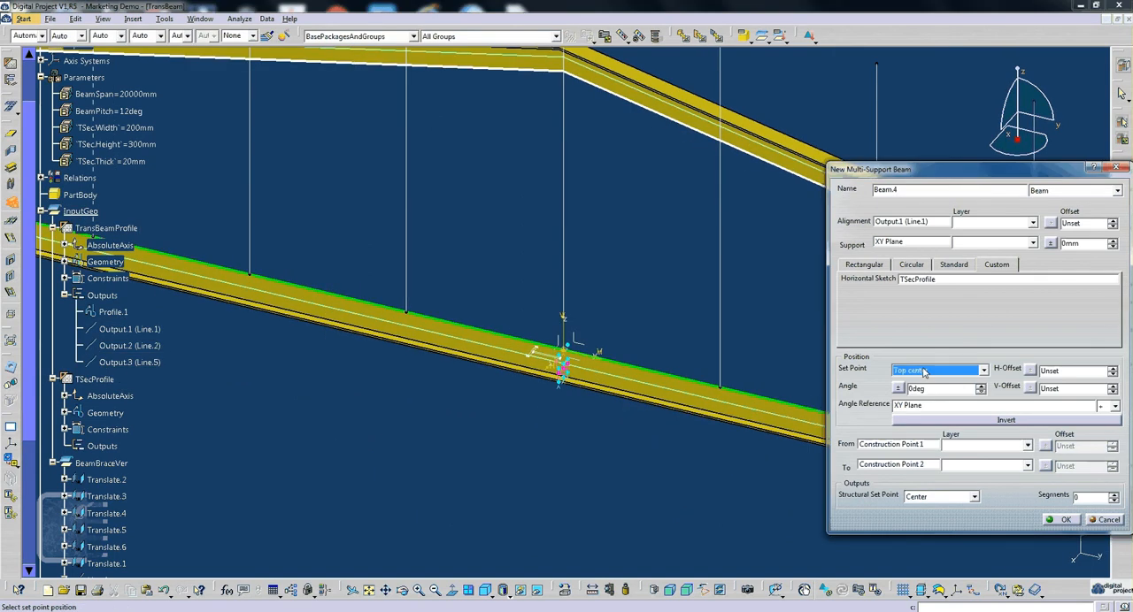
middle_click_drag(443, 322, 409, 313)
- Limit the start of the bottom beam to the Bottom layer of the vertical end beam Beam.3
left_click(889, 445)
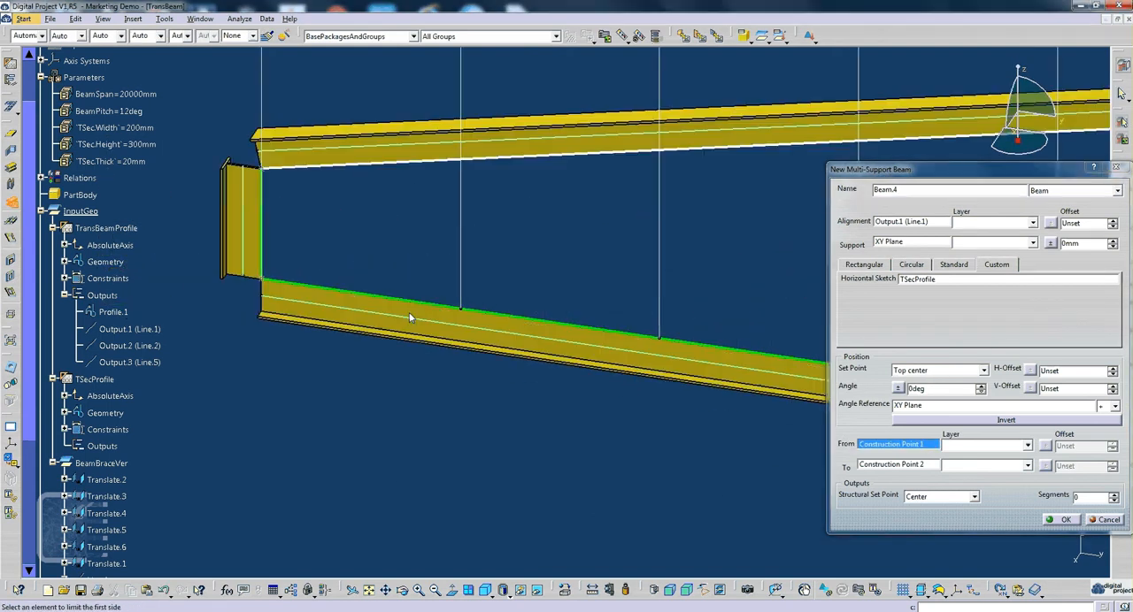
left_click(236, 225)
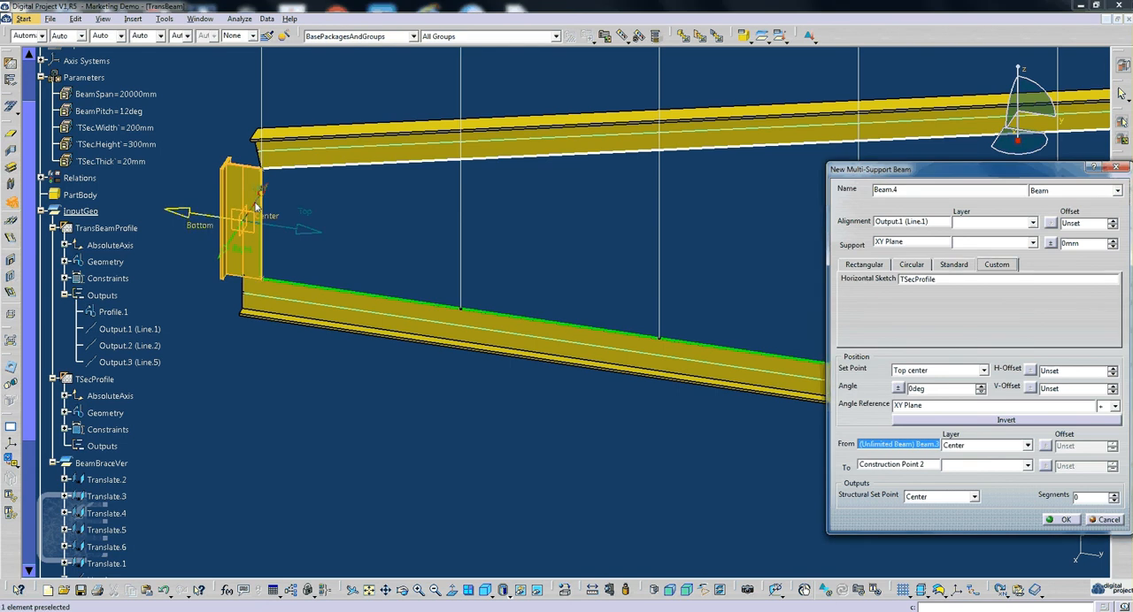
middle_click_drag(363, 249, 392, 295)
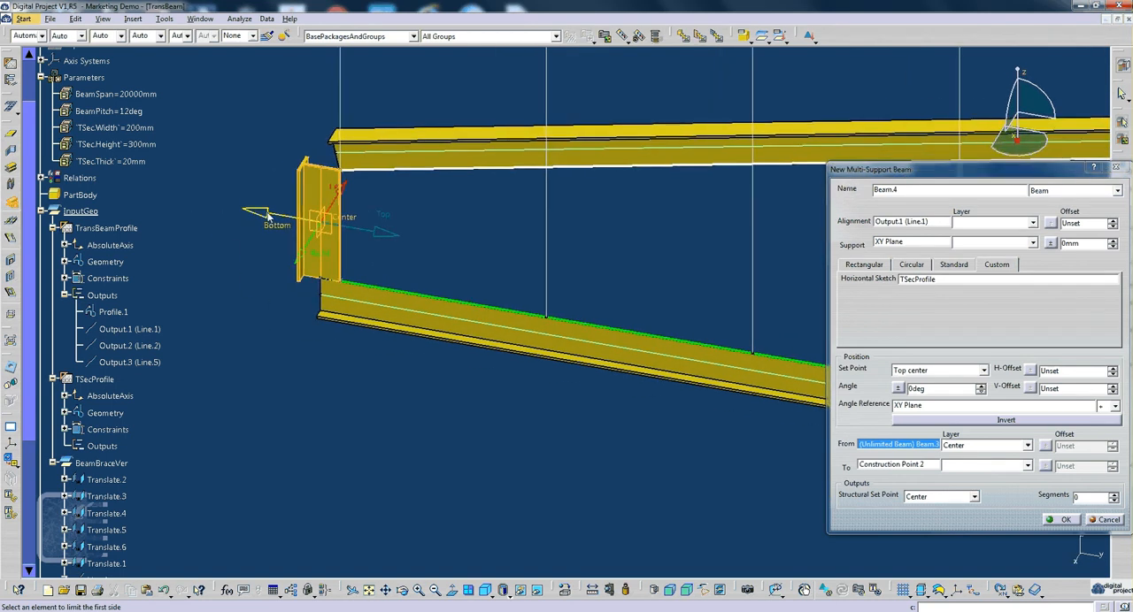
left_click(354, 242)
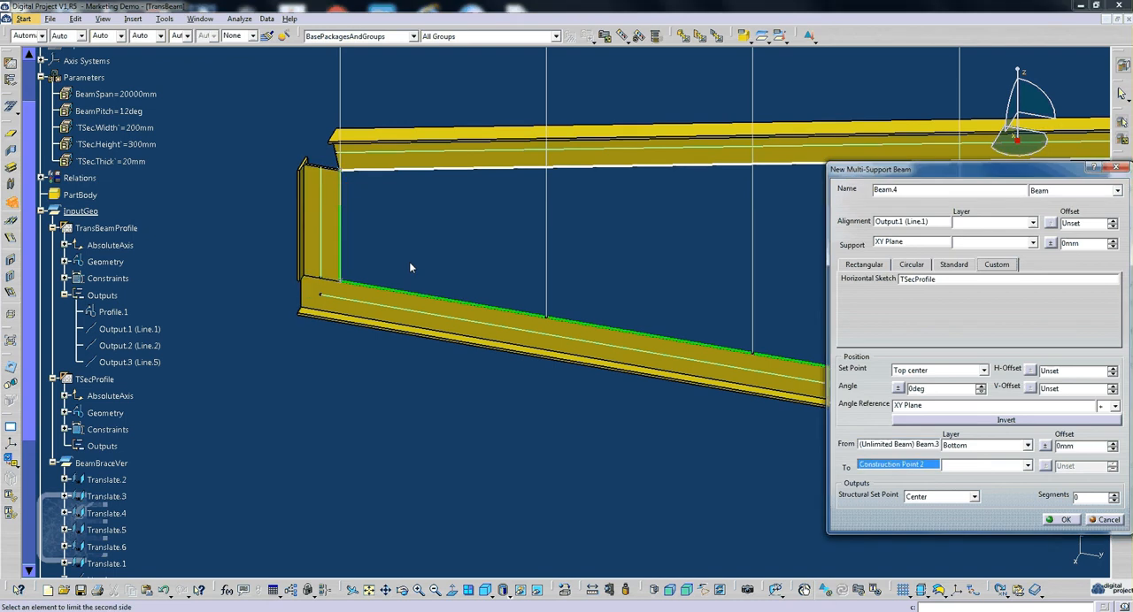
middle_click_drag(409, 261, 438, 354)
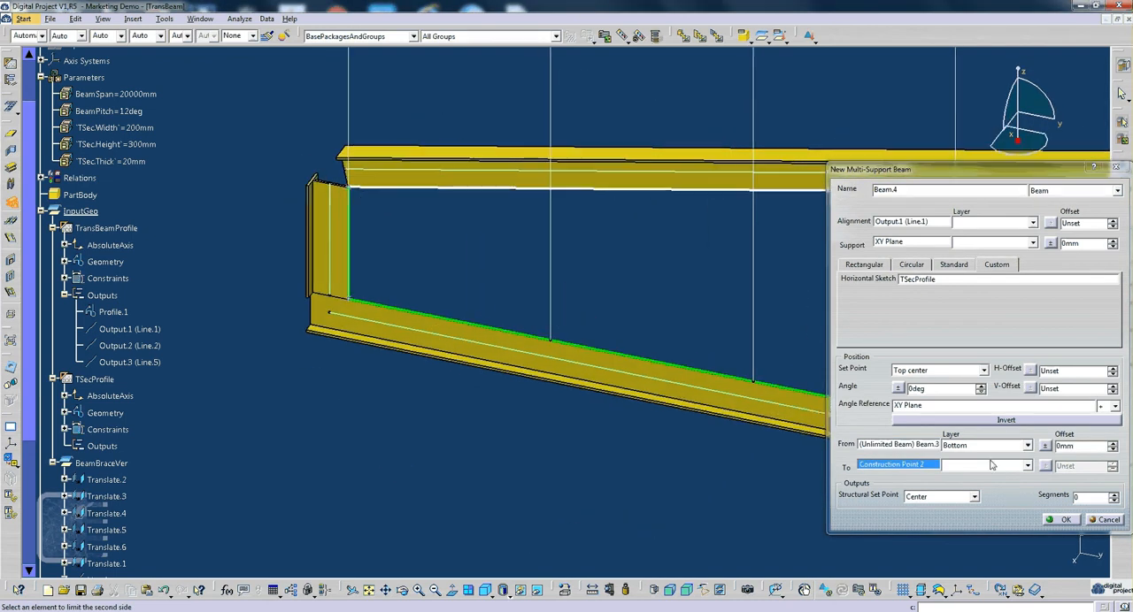
- Change the layer of the bottom beam's start limit to Miter +
left_click(992, 465)
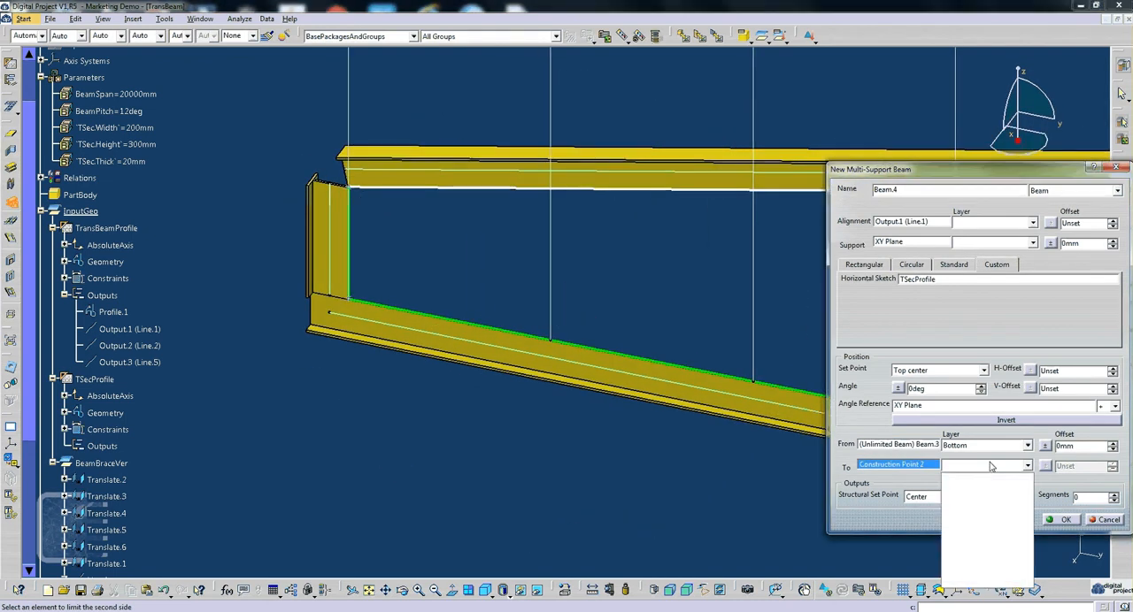
left_click(991, 466)
left_click(917, 466)
left_click(964, 449)
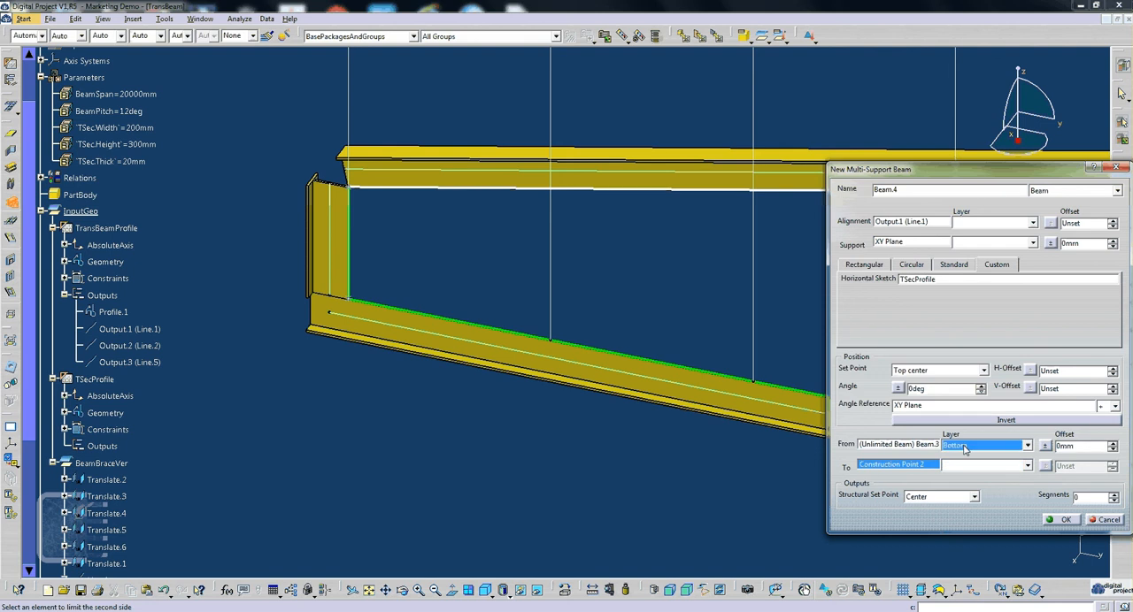
left_click(965, 448)
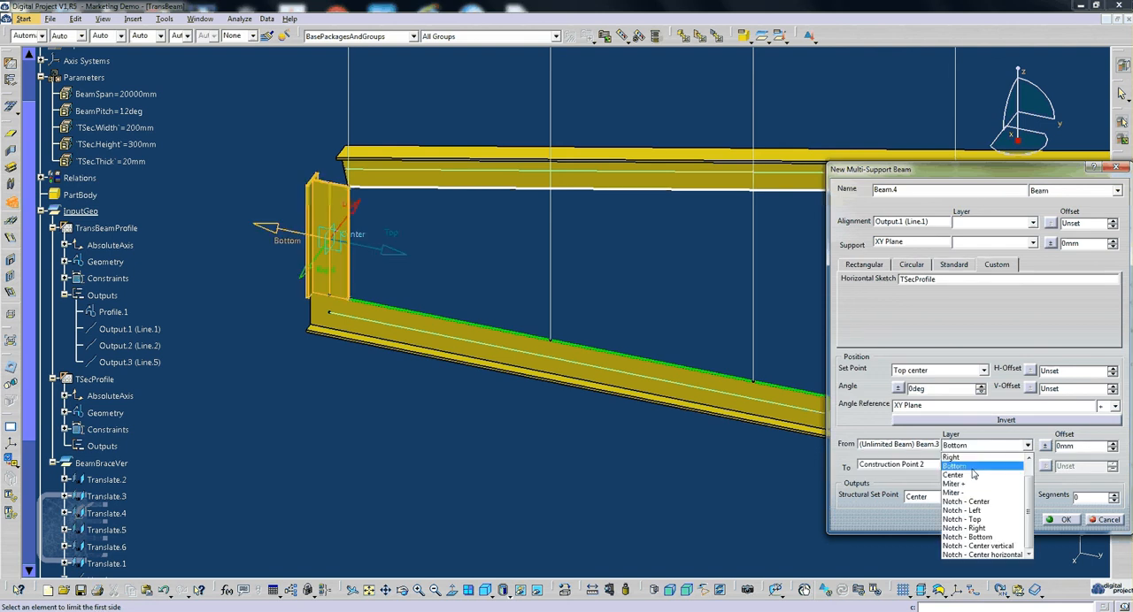
left_click(973, 485)
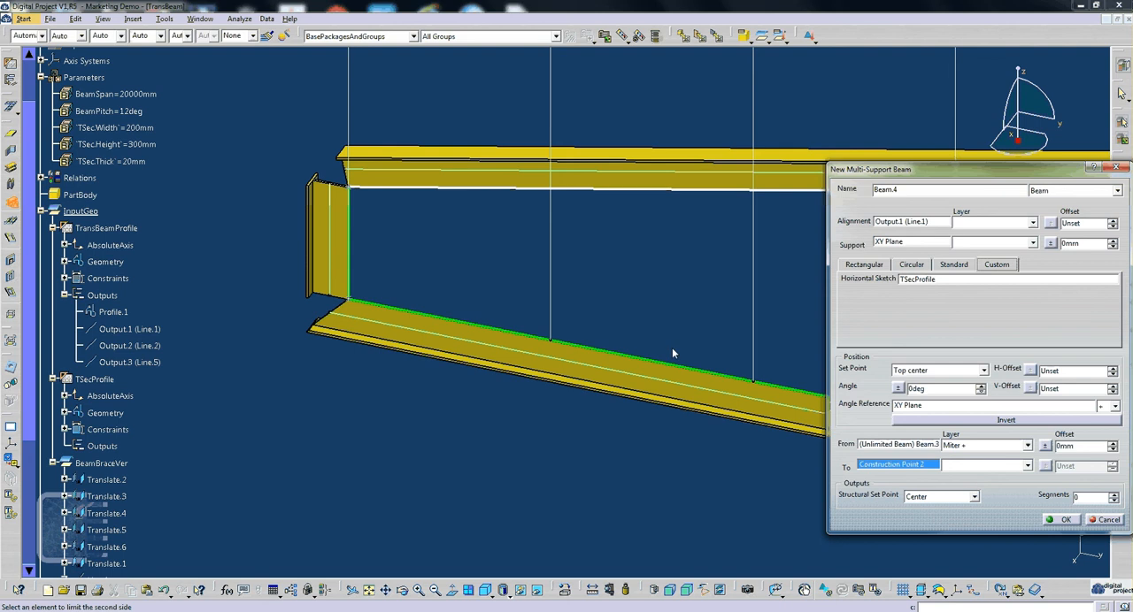
- Limit the other end of the bottom beam to the vertical end beam Beam.2 with Miter +, and create the beam
middle_click_drag(671, 348, 403, 372)
middle_click_drag(615, 320, 547, 191)
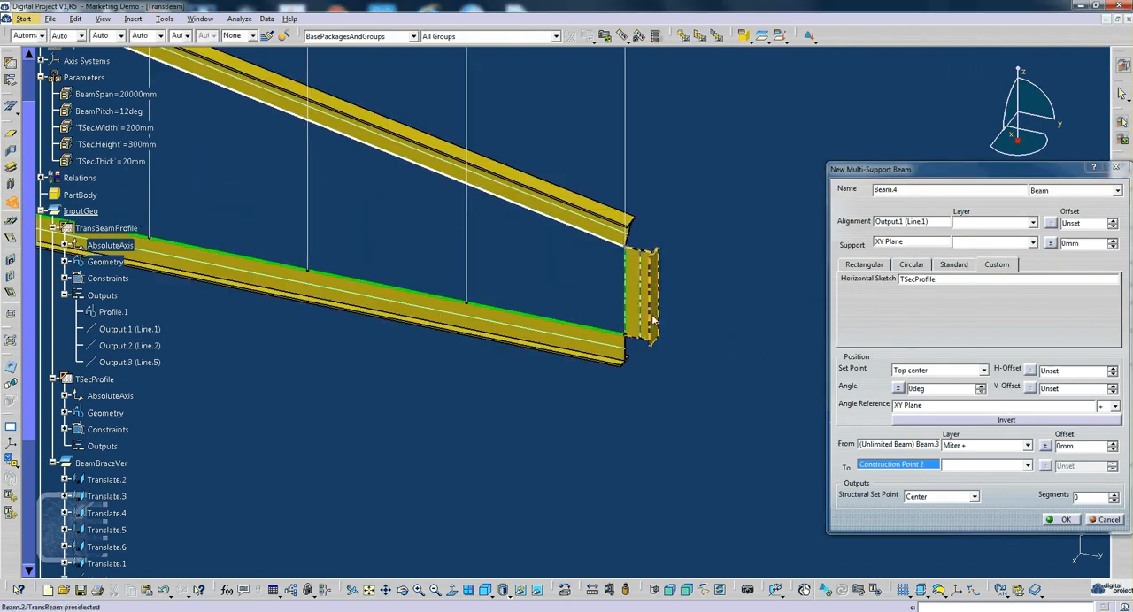
left_click(654, 317)
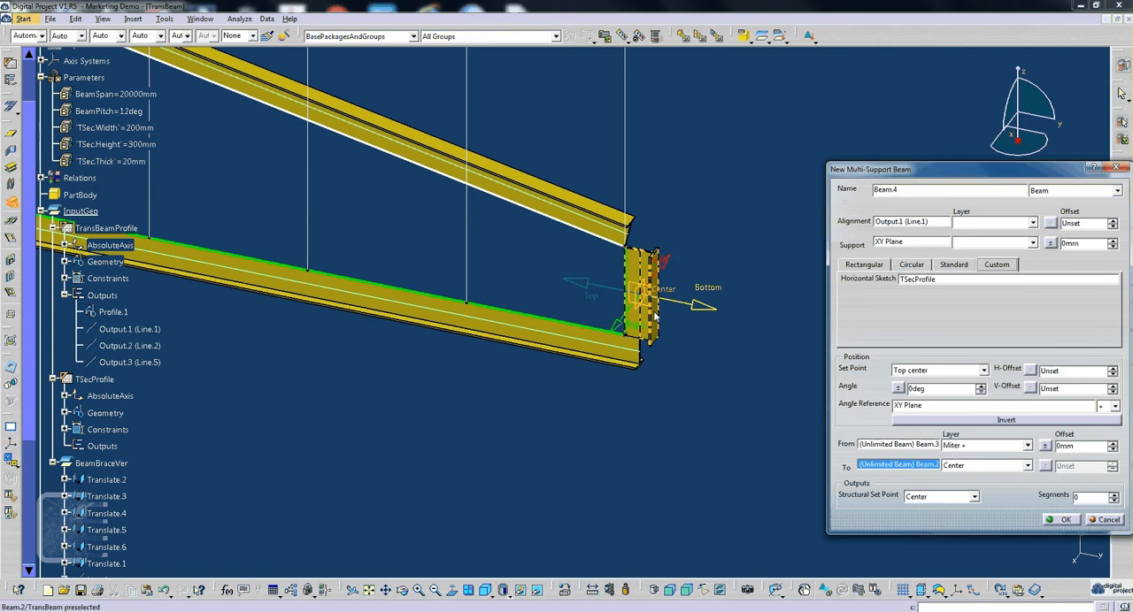
left_click(1027, 466)
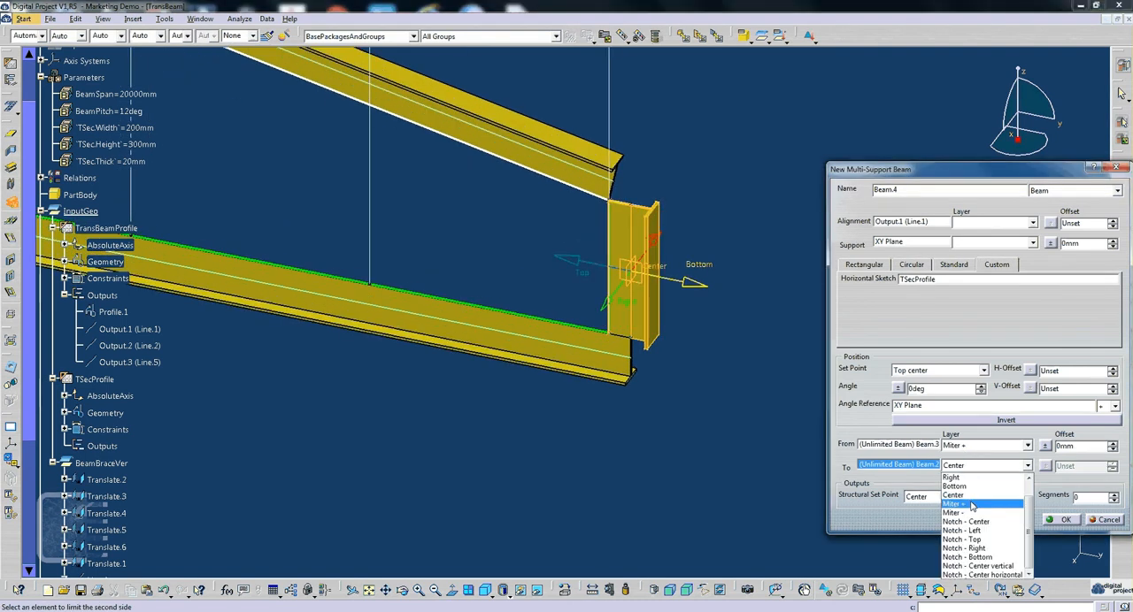
left_click(972, 505)
middle_click_drag(671, 298, 700, 450)
left_click(1066, 520)
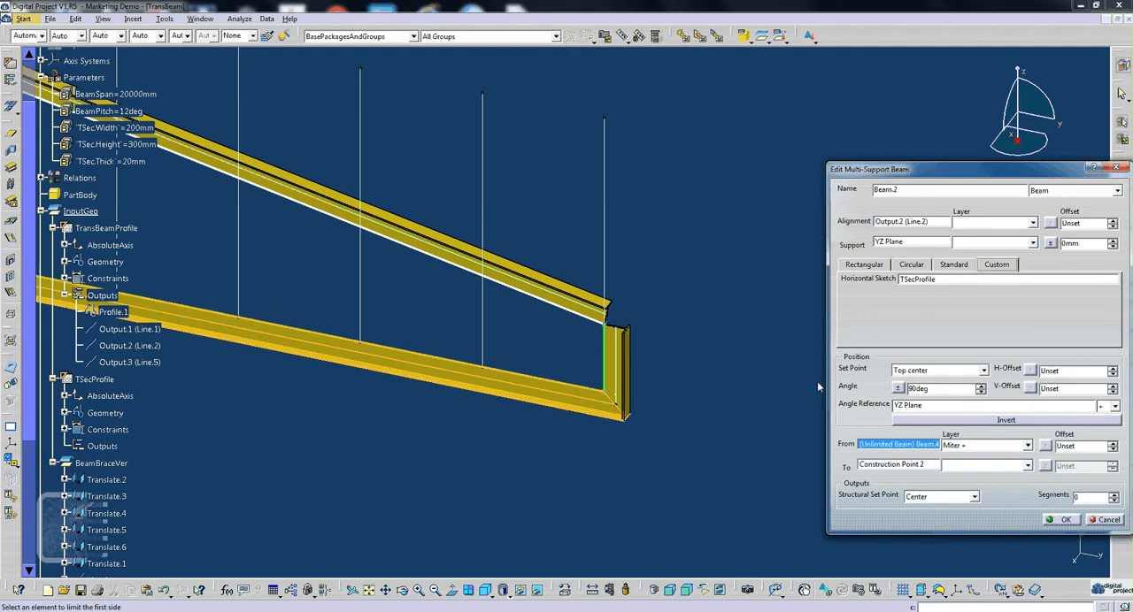
- Limit the upper end of vertical beam Beam.2 to the sloped beam Beam.1, using the Miter - layer
left_click(575, 389)
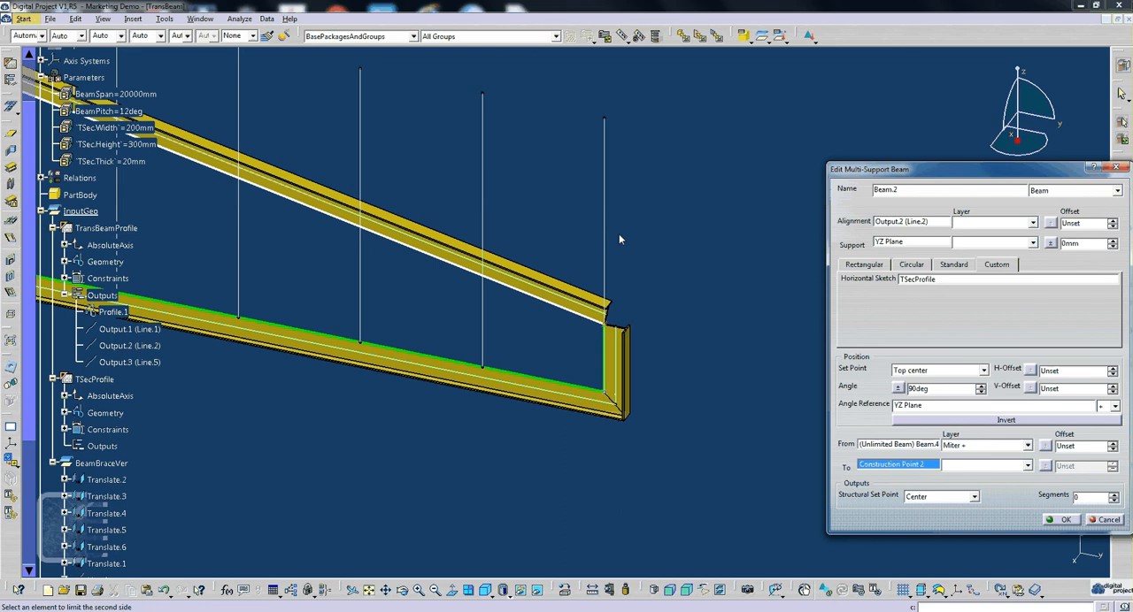
left_click(567, 290)
left_click(987, 466)
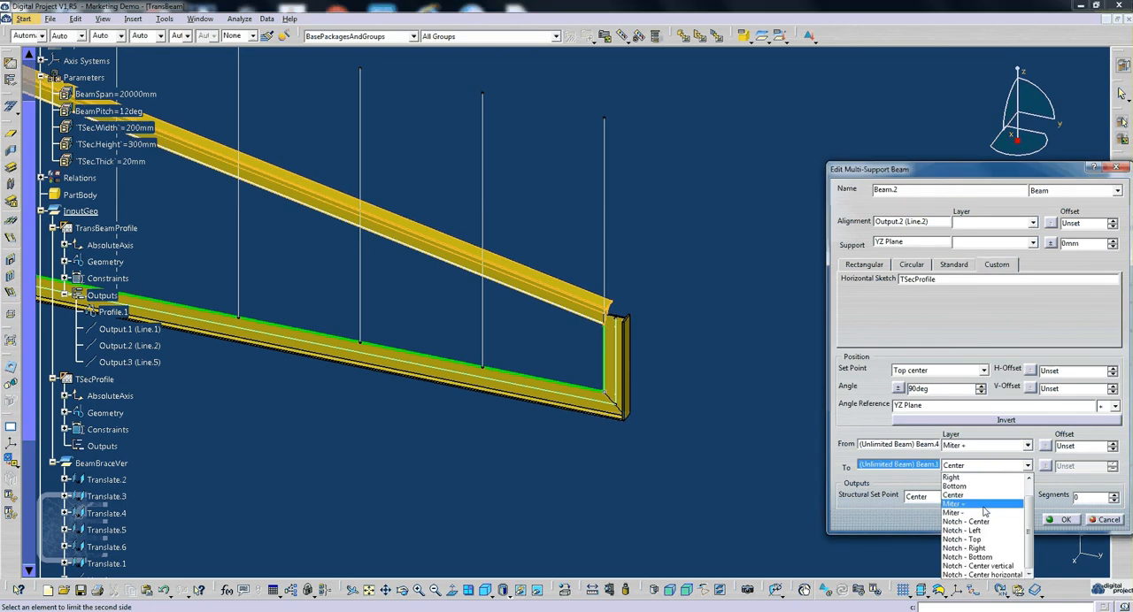
left_click(983, 503)
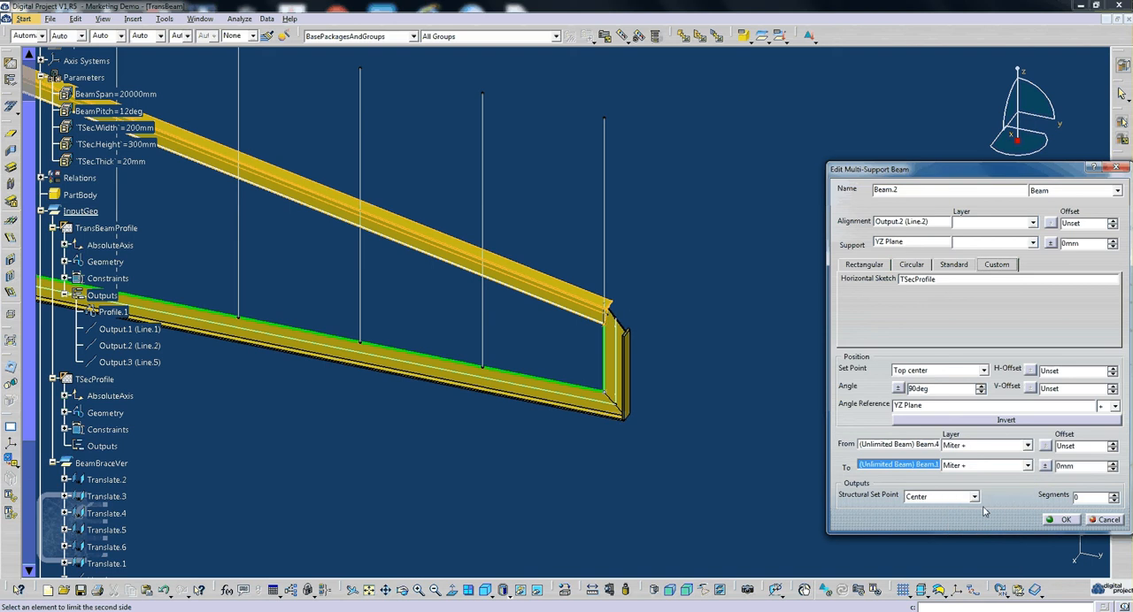
left_click(987, 467)
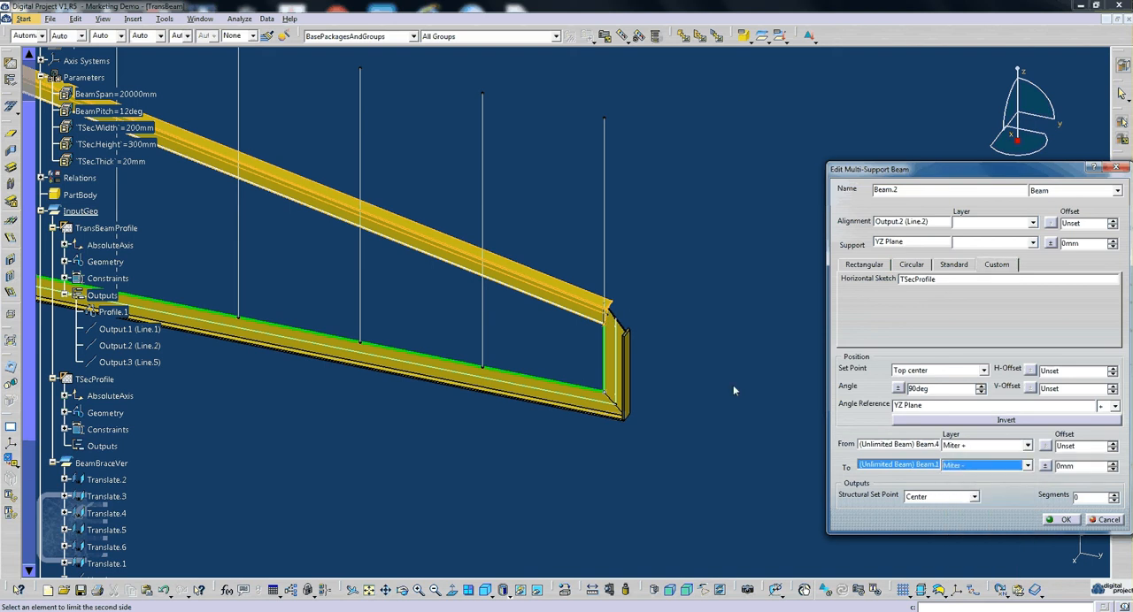
- Accept the Beam.2 changes and limit the start of sloped beam Beam.1 to Beam.2 with the Miter - layer
left_click(1061, 520)
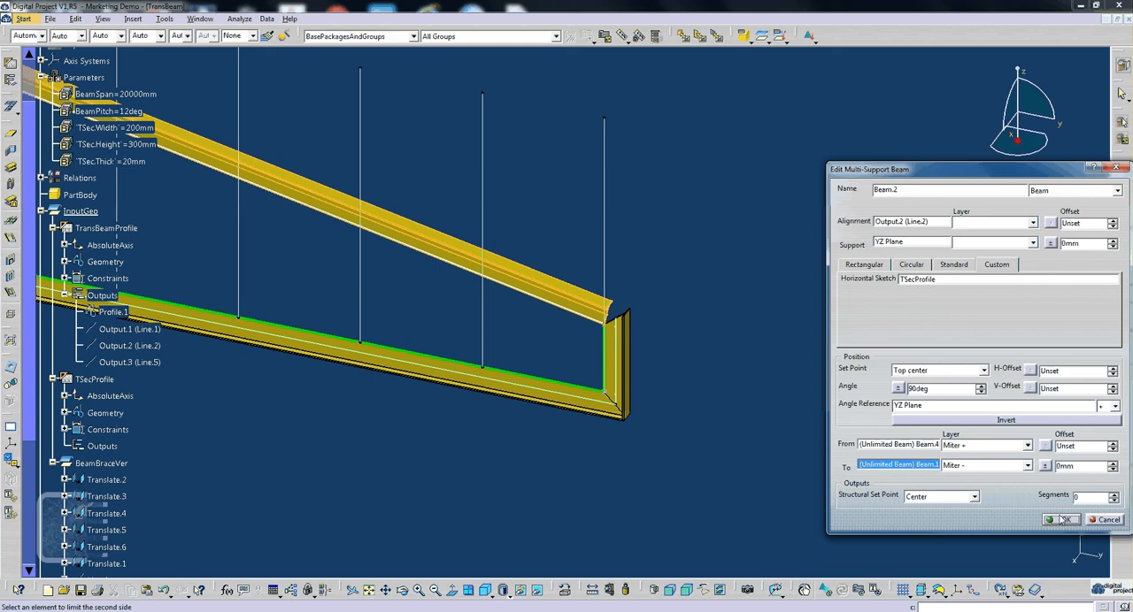
double_click(542, 279)
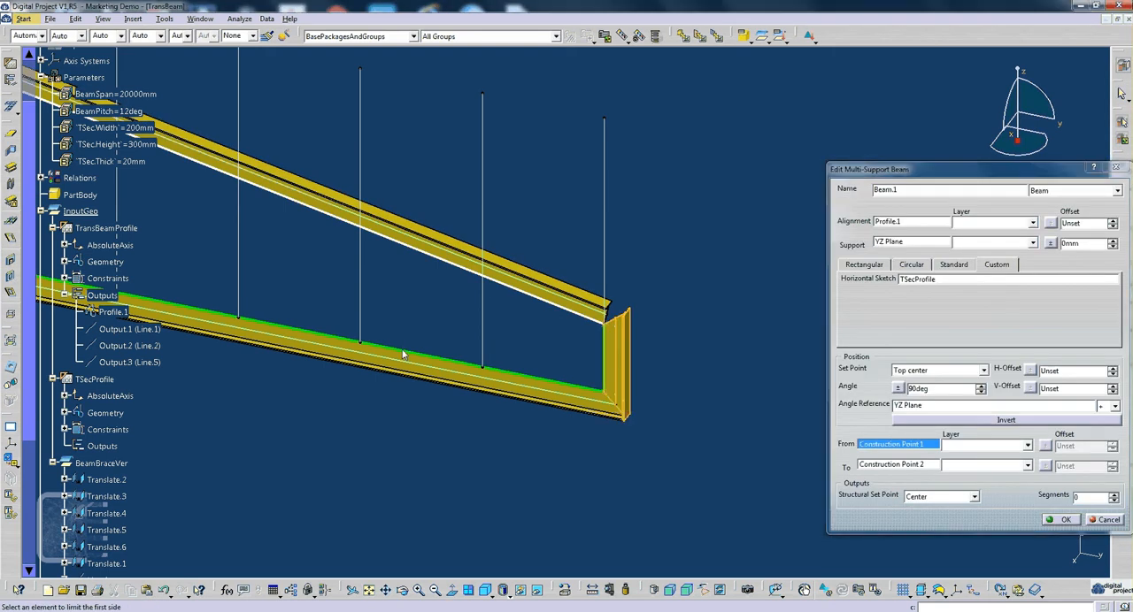
left_click(433, 343)
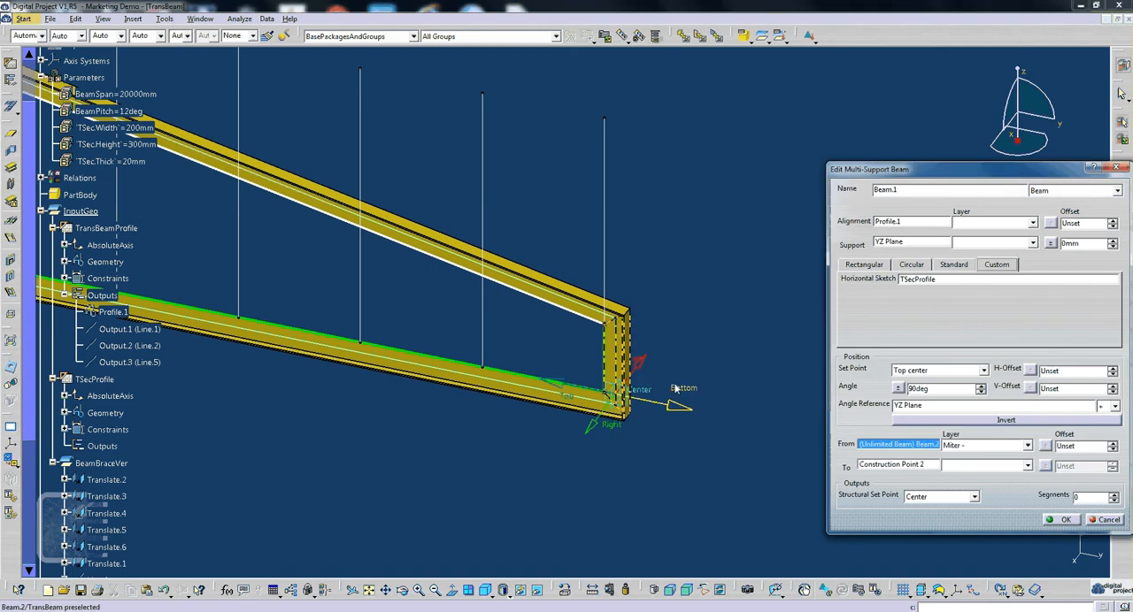
- Limit the far end of Beam.1 to vertical end beam Beam.3 with the Miter - layer and apply the beam edit
middle_click_drag(674, 389, 443, 336)
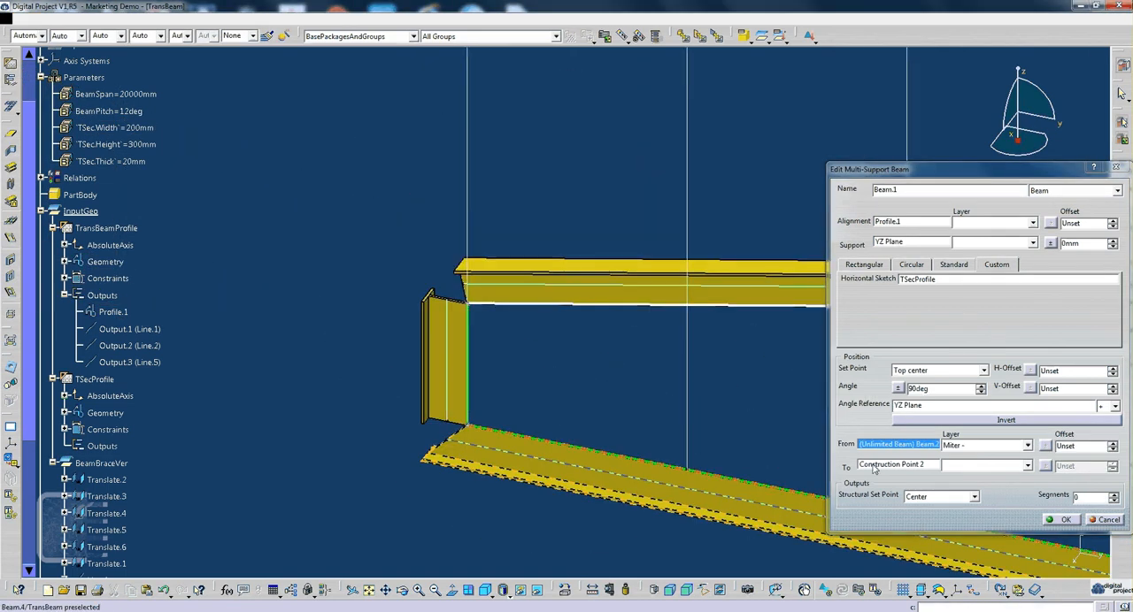
left_click(896, 466)
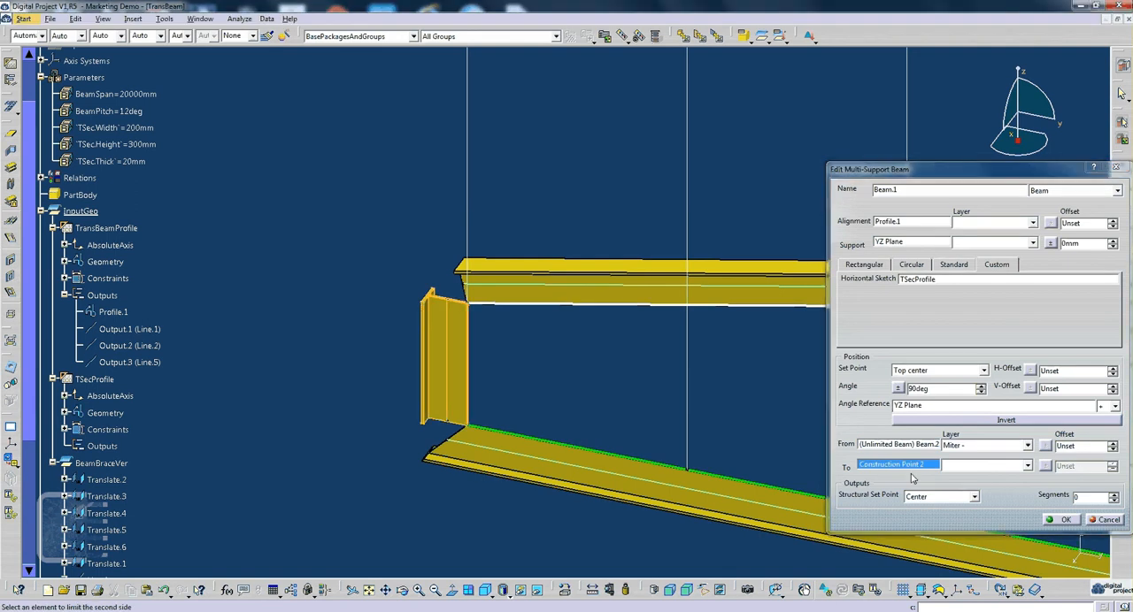
left_click(988, 467)
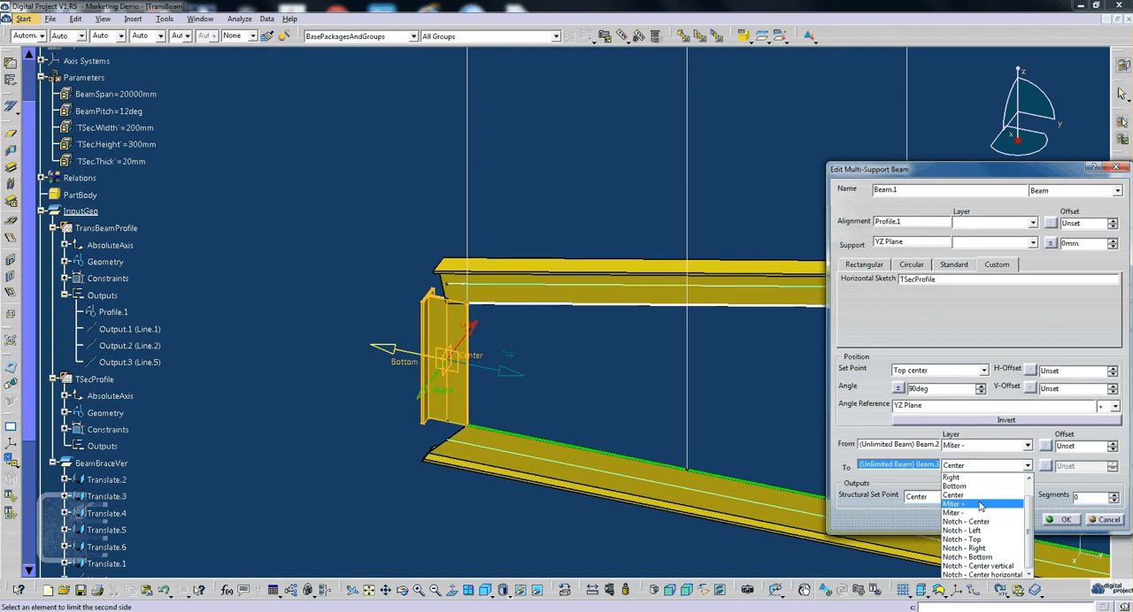
left_click(980, 504)
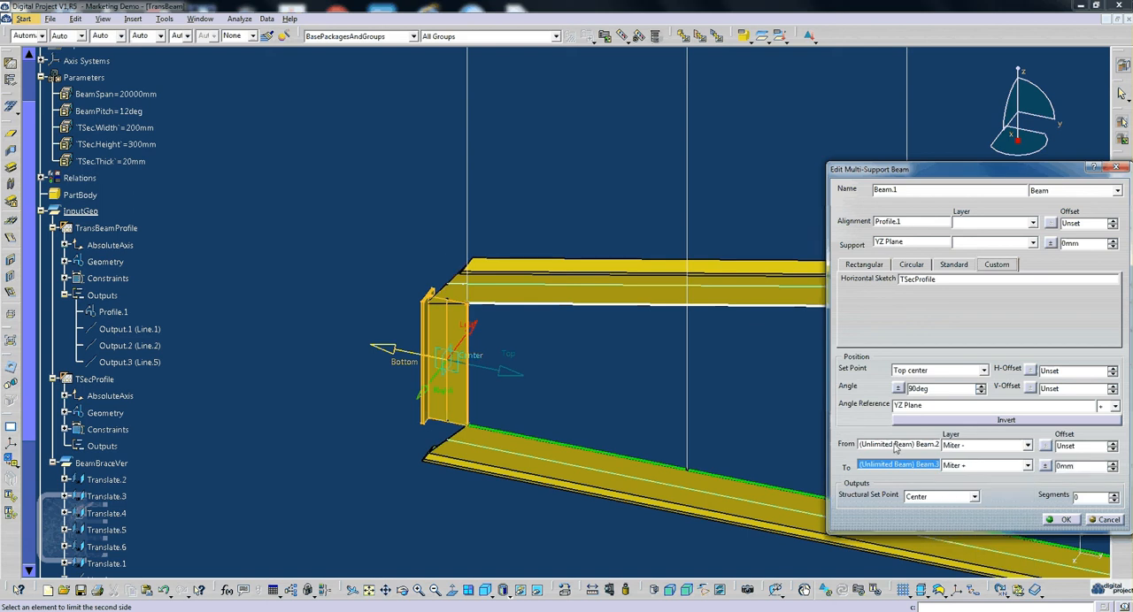
left_click(984, 466)
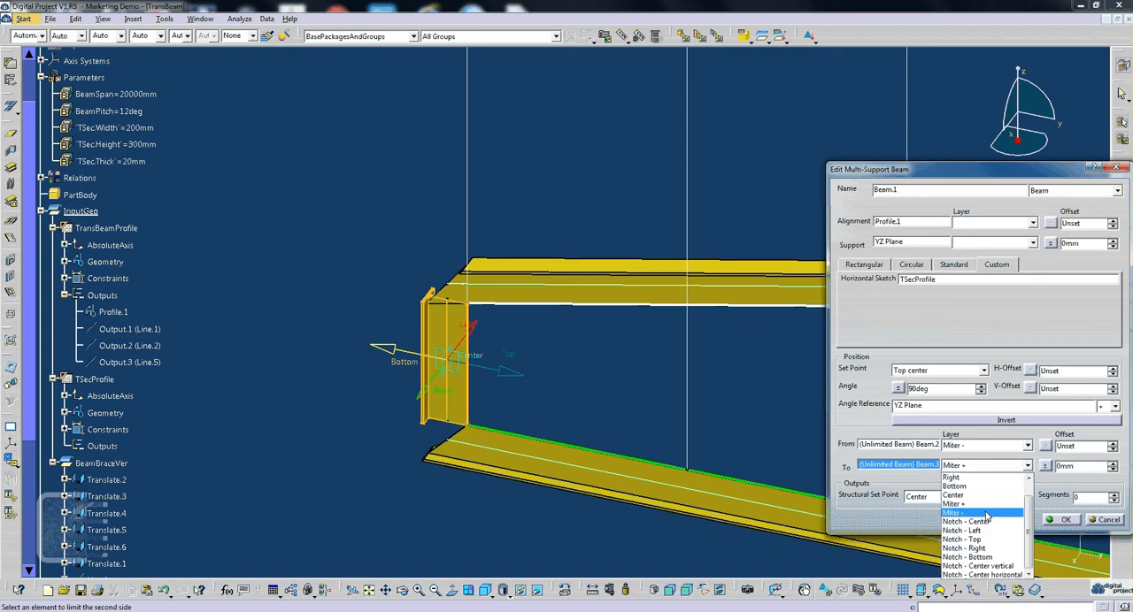
left_click(985, 513)
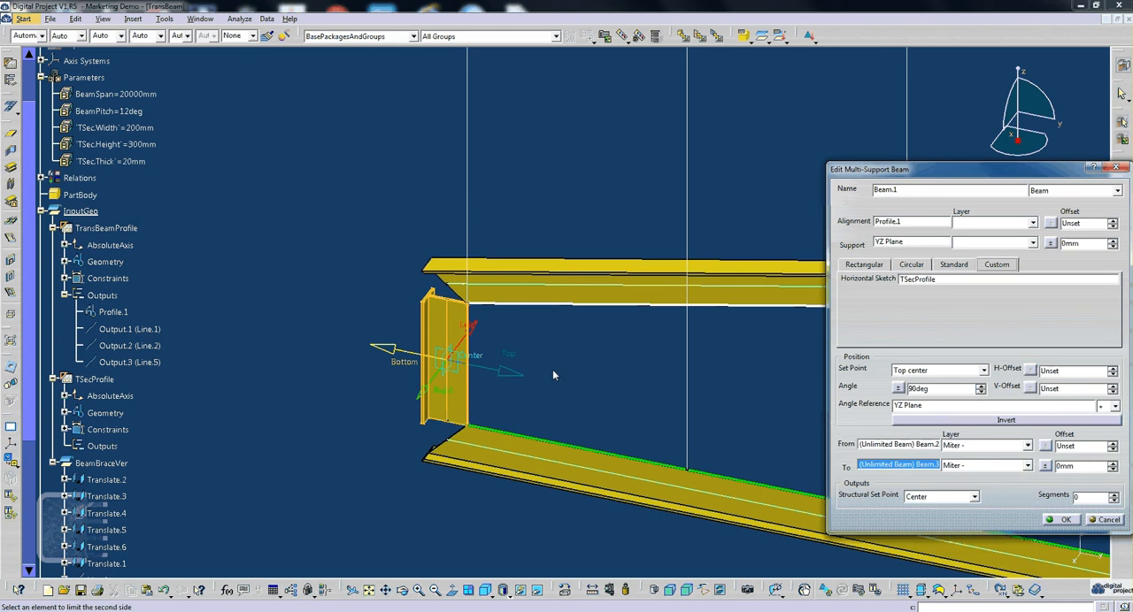
middle_click_drag(553, 371, 482, 324)
left_click(1064, 520)
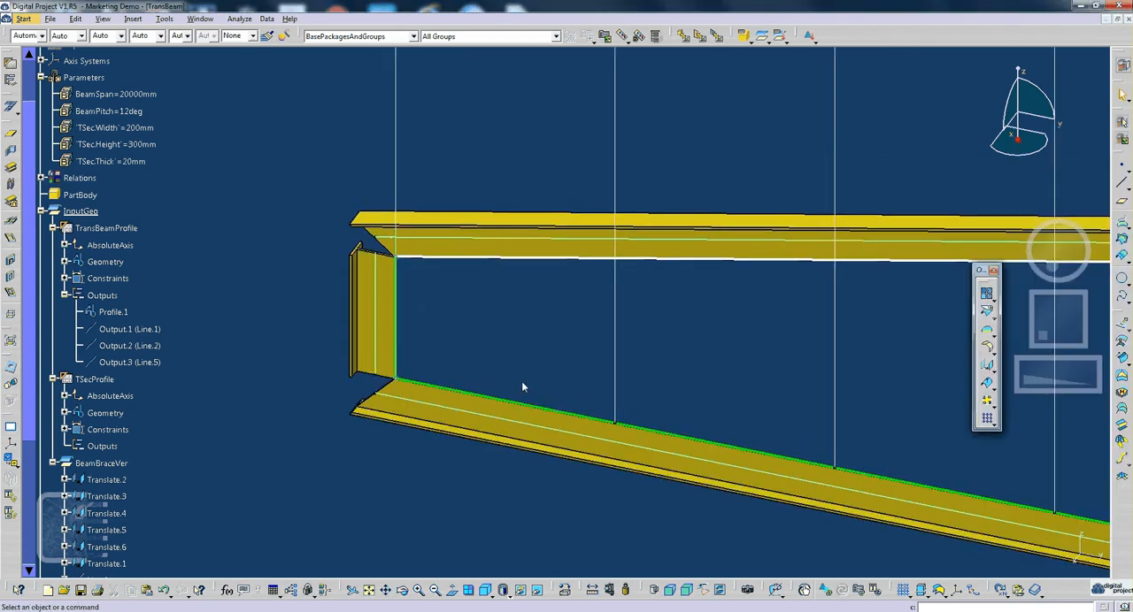
- Limit vertical end beam Beam.3 from Beam.1 with Miter - to bottom beam Beam.4 with Miter +, and apply the edit
double_click(387, 335)
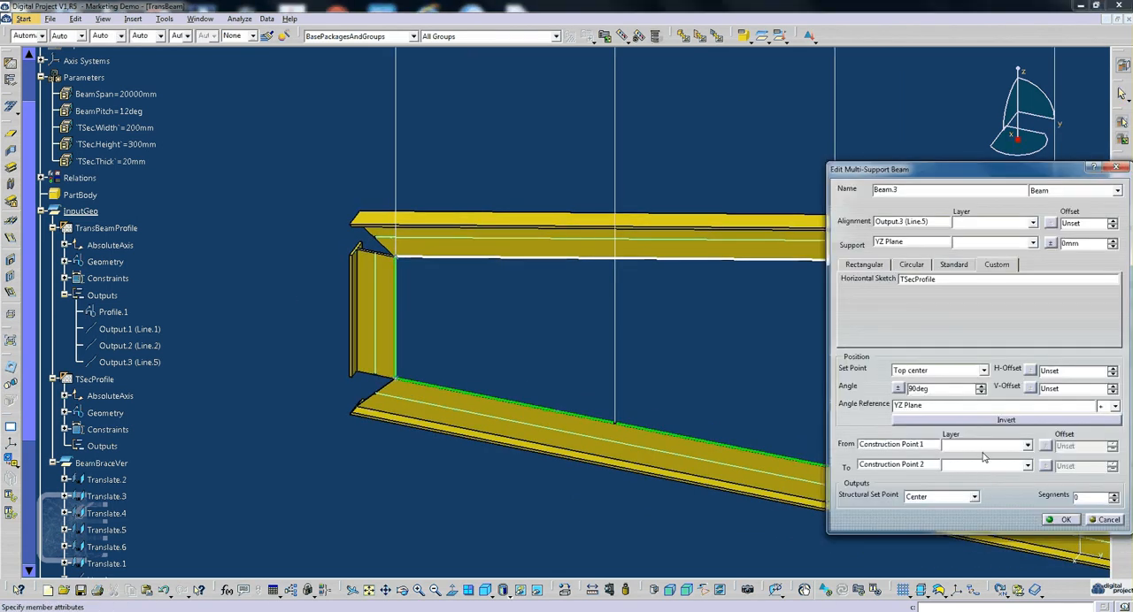
left_click(894, 444)
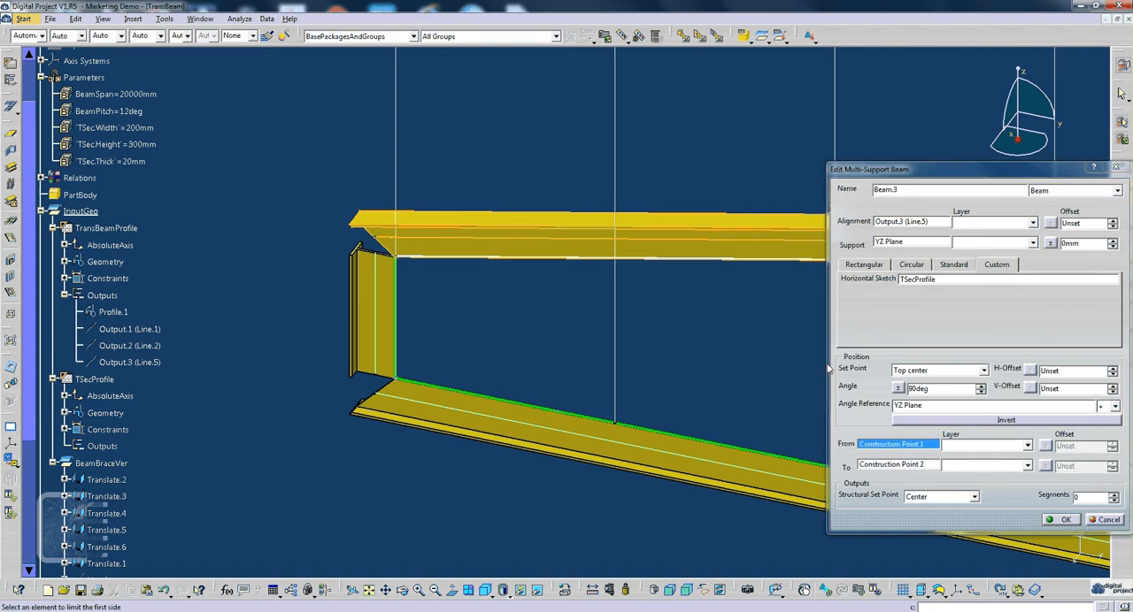
left_click(899, 466)
left_click(511, 443)
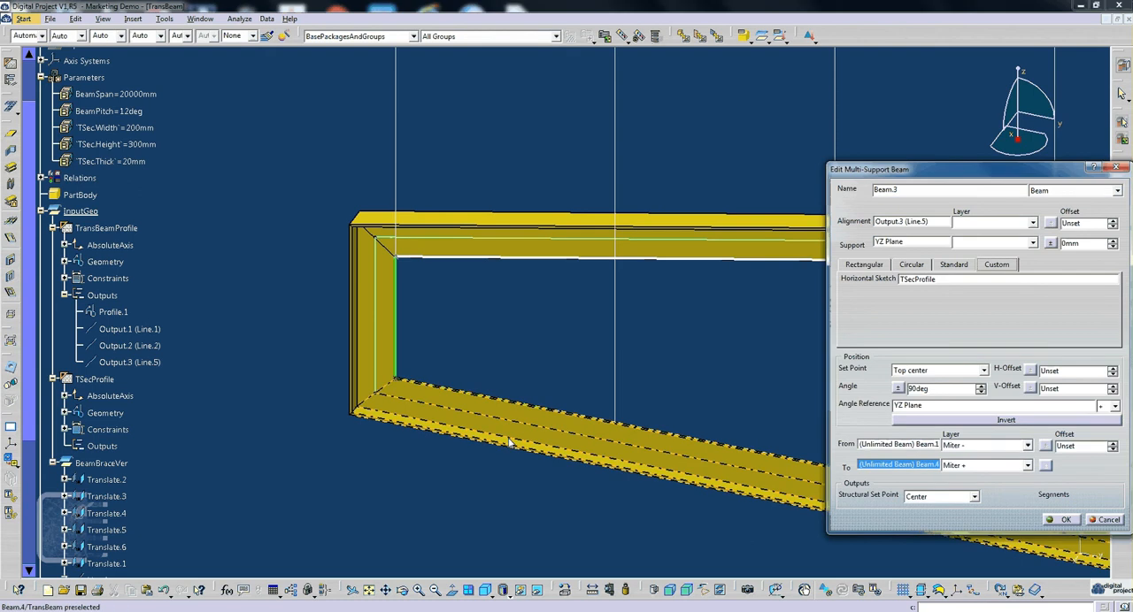
middle_click_drag(614, 391, 569, 460)
left_click(1065, 522)
- Examine the whole mitered frame and identify its beams in the specification tree
middle_click_drag(912, 389, 530, 420)
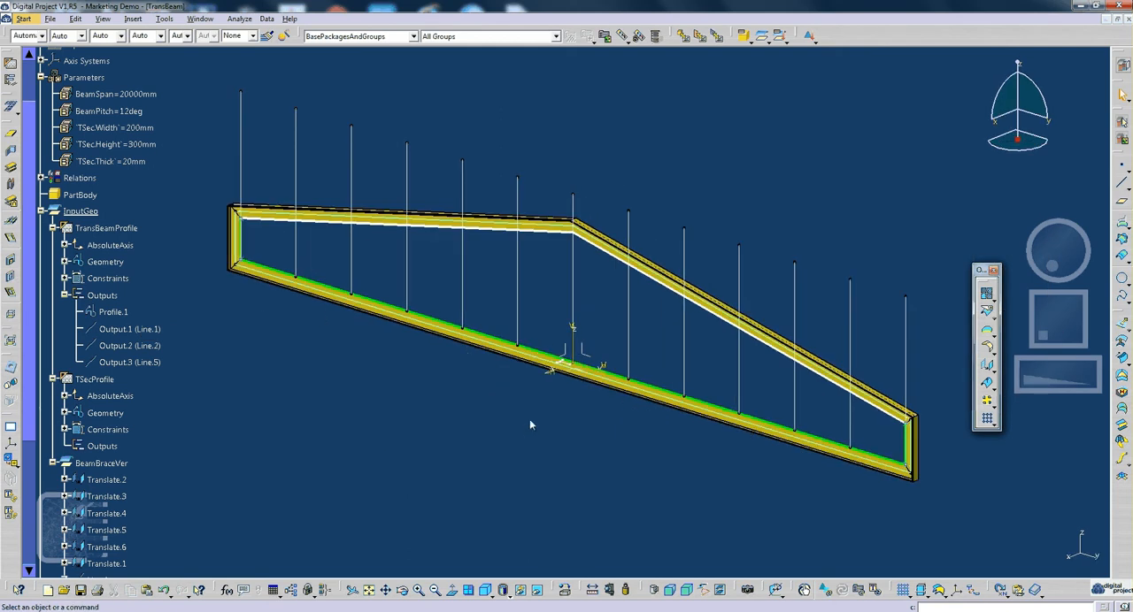
left_click(65, 296)
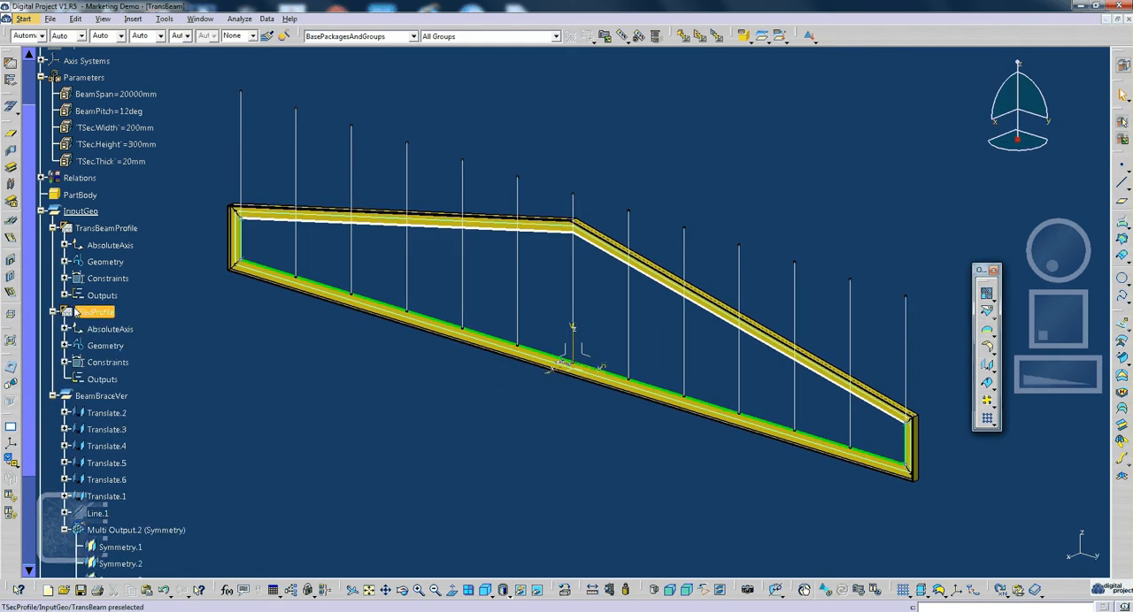
scroll(82, 371, "down", 5)
left_click(77, 383)
left_click(77, 399, "ctrl")
left_click(82, 433)
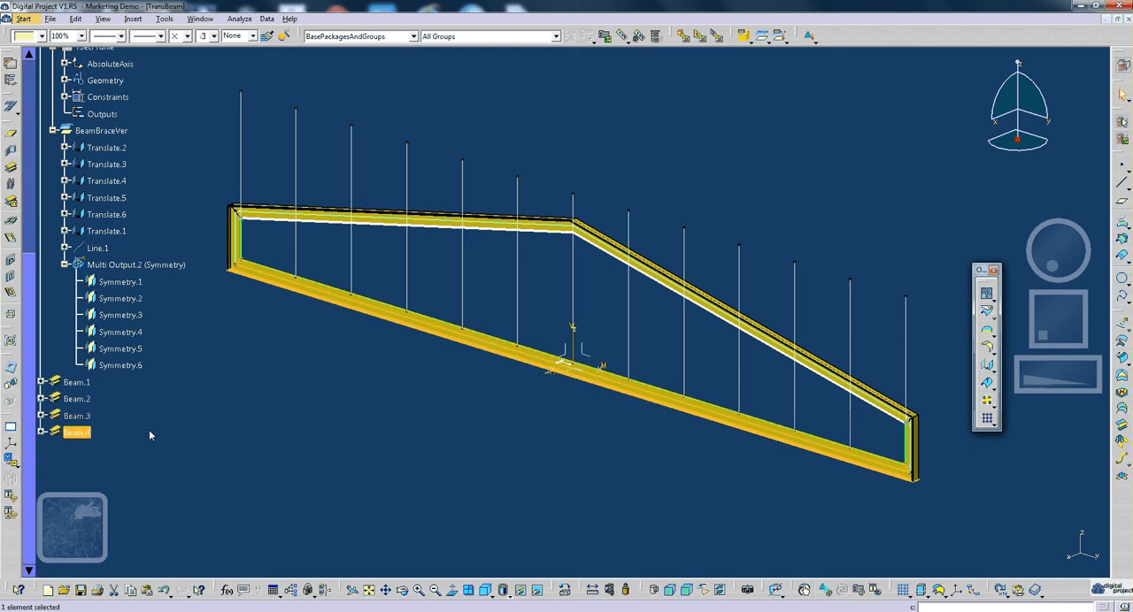
left_click(149, 430)
scroll(64, 240, "up", 1)
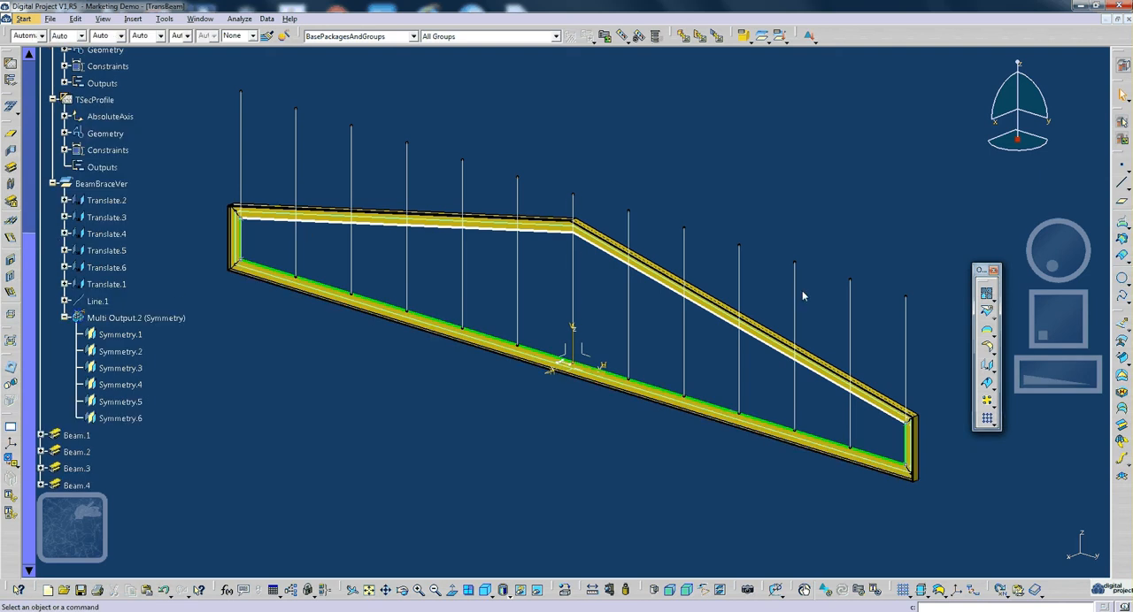
- Start multi-support beams on Line.1 and the six Translate lines of BeamBraceVer as alignments
left_click(574, 206)
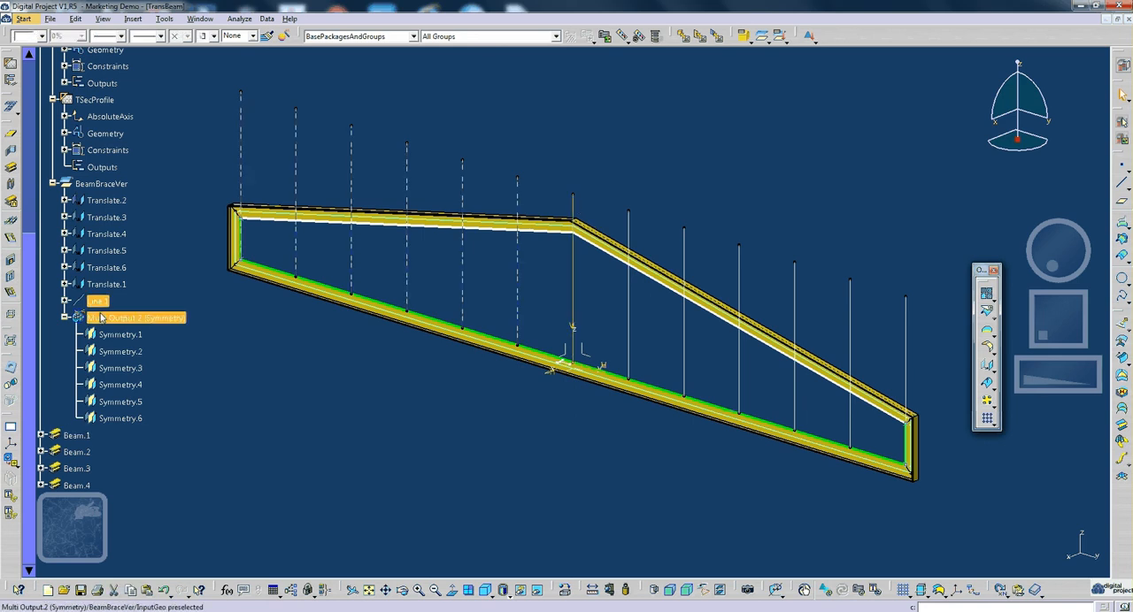
left_click(116, 203, "shift")
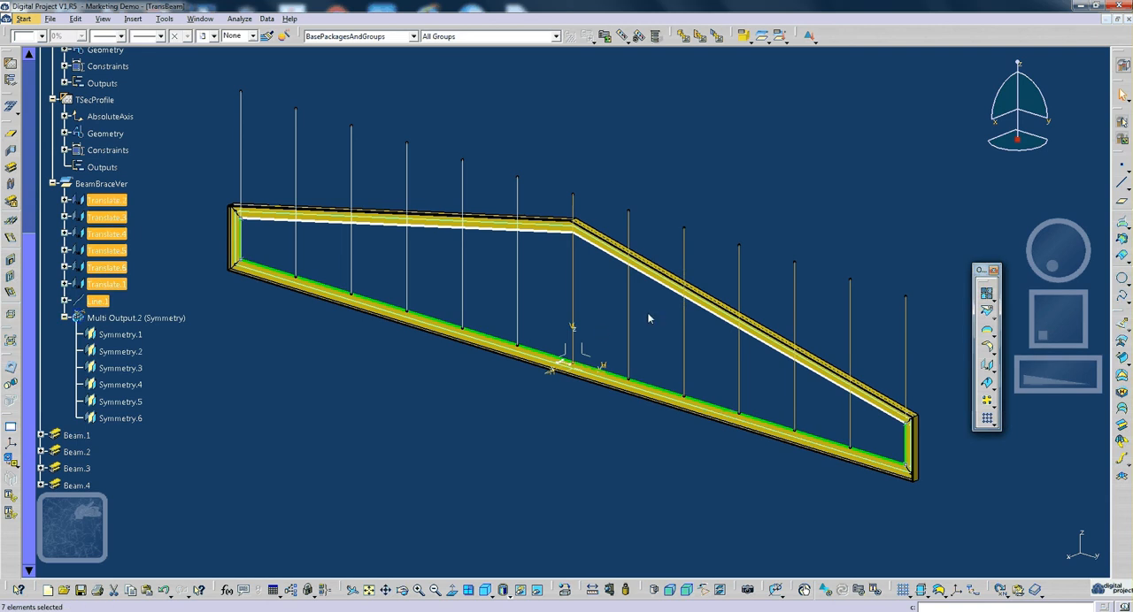
middle_click_drag(456, 412, 453, 399)
scroll(480, 419, "down", 1)
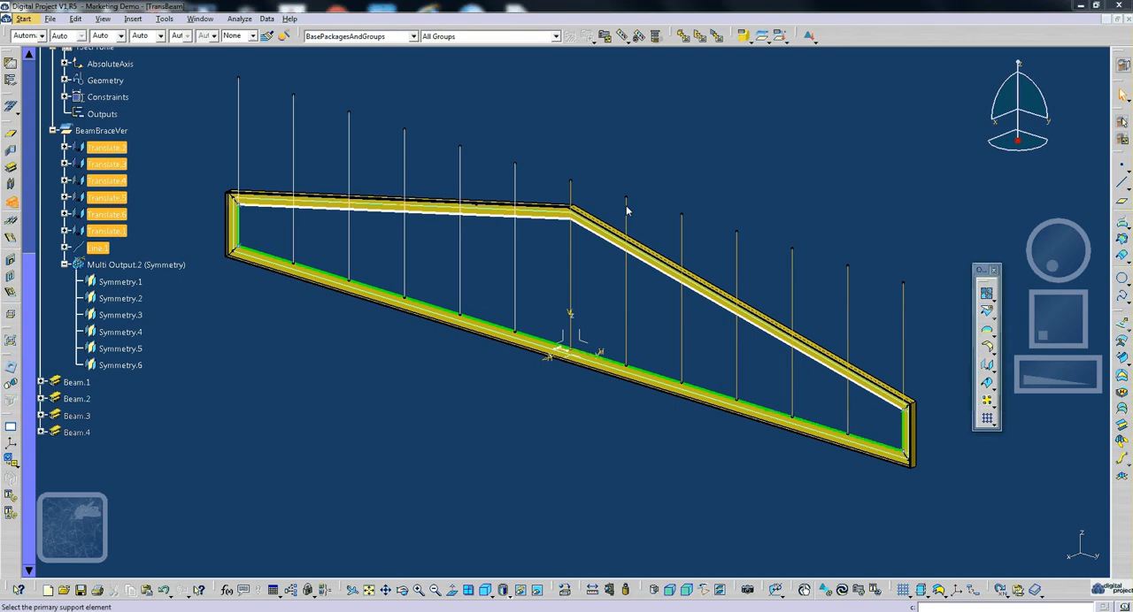
middle_click_drag(665, 266, 511, 272)
- Use the YZ Plane as the support for the new vertical brace beams
right_click(900, 245)
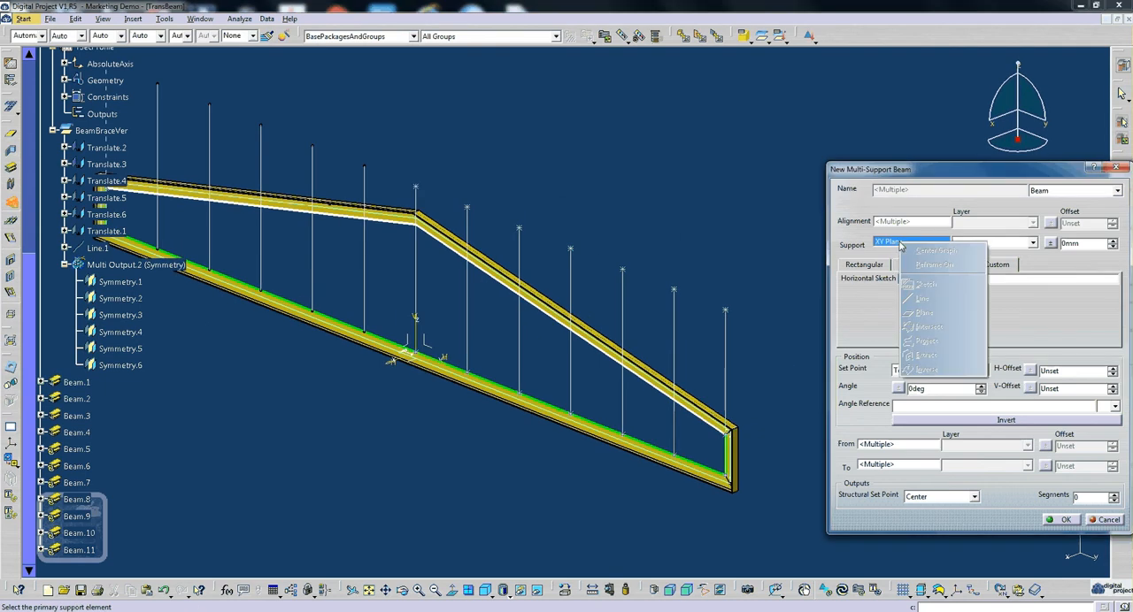
middle_click_drag(533, 282, 469, 314)
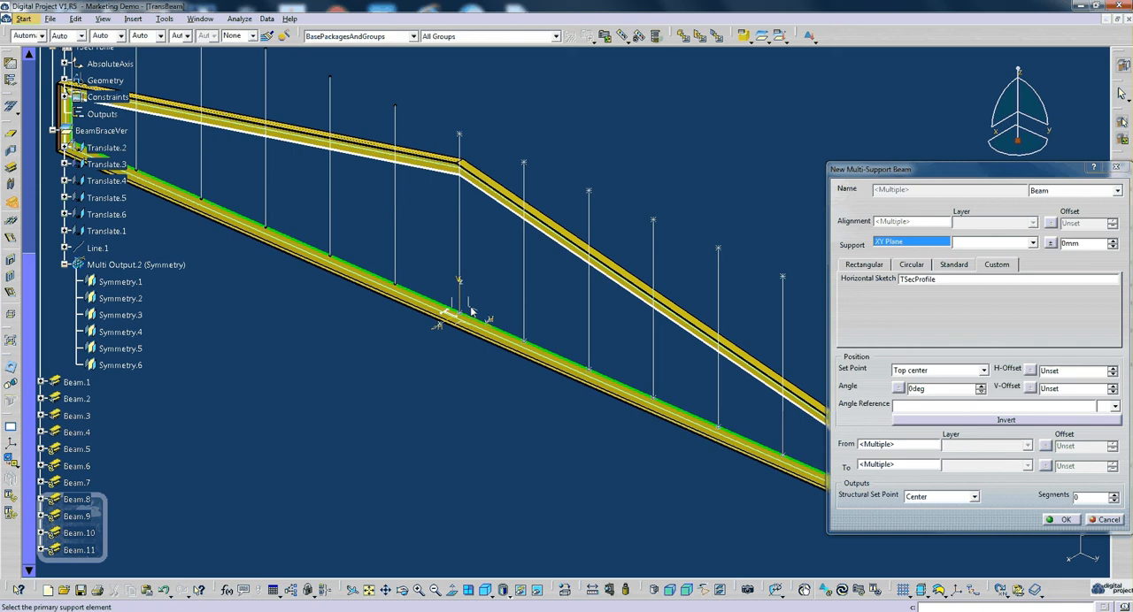
left_click(472, 312)
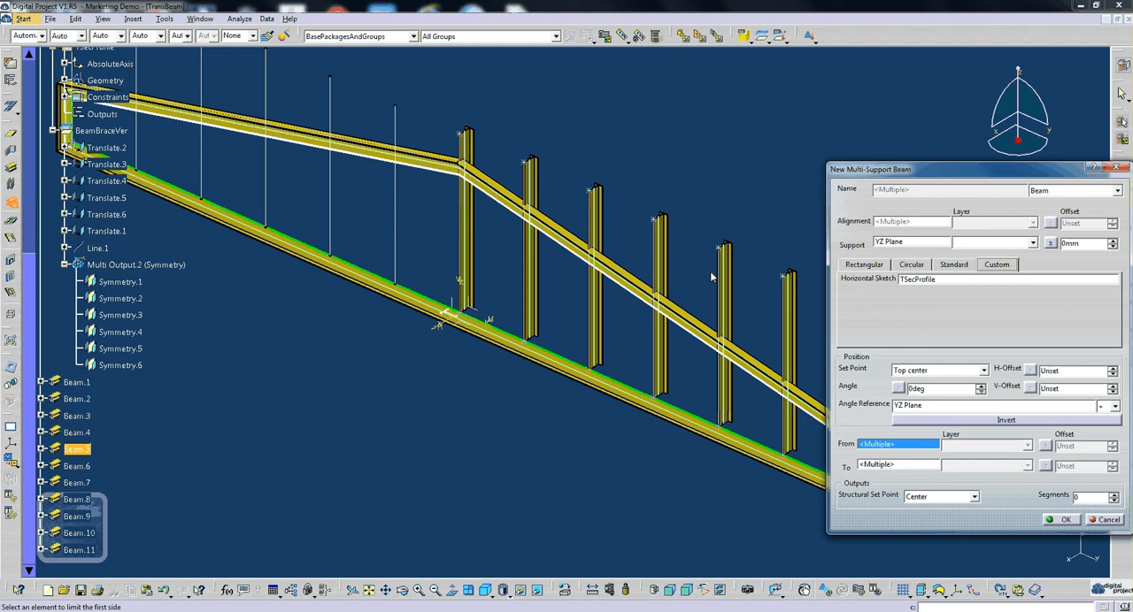
- Give the vertical brace beams a rectangular section 15 mm wide and 100 mm high
middle_click_drag(591, 274, 657, 316)
scroll(263, 325, "up", 5)
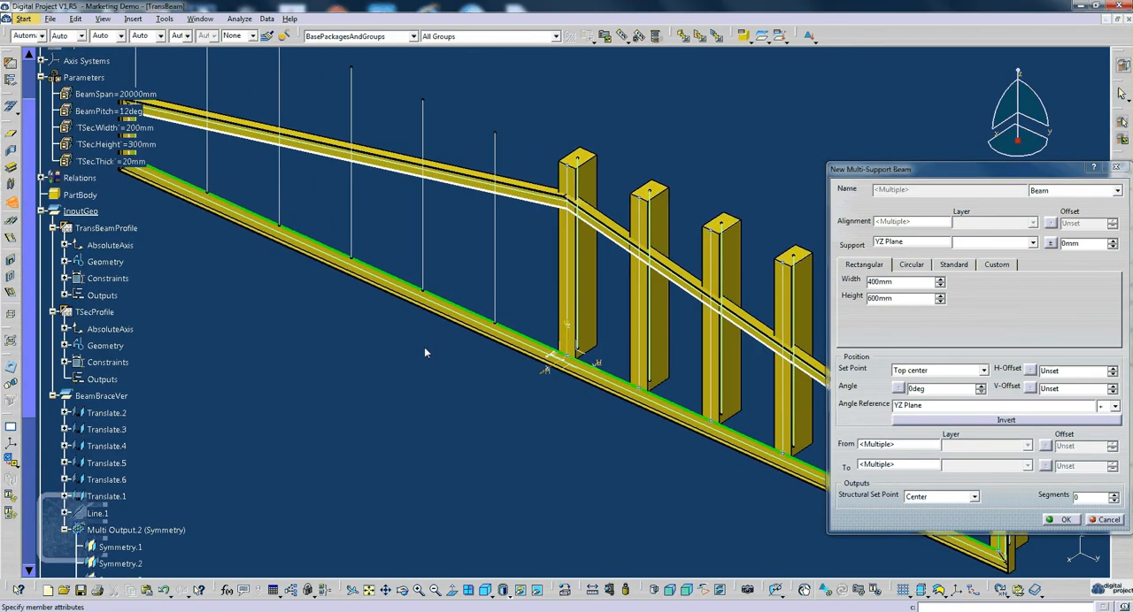
middle_click_drag(425, 350, 388, 326)
scroll(388, 330, "up", 1)
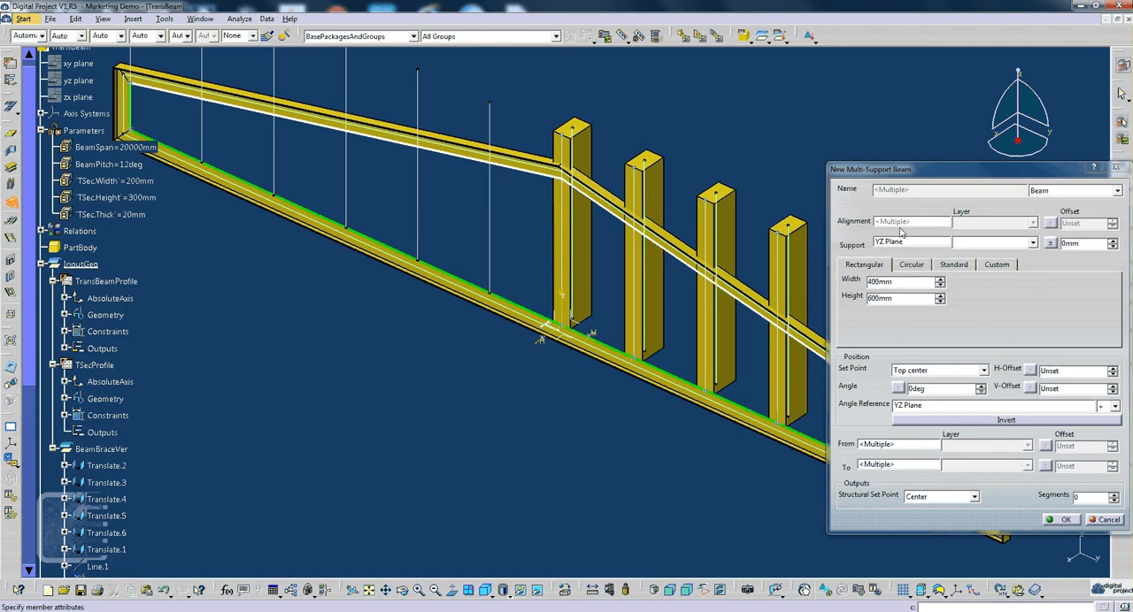
right_click(896, 283)
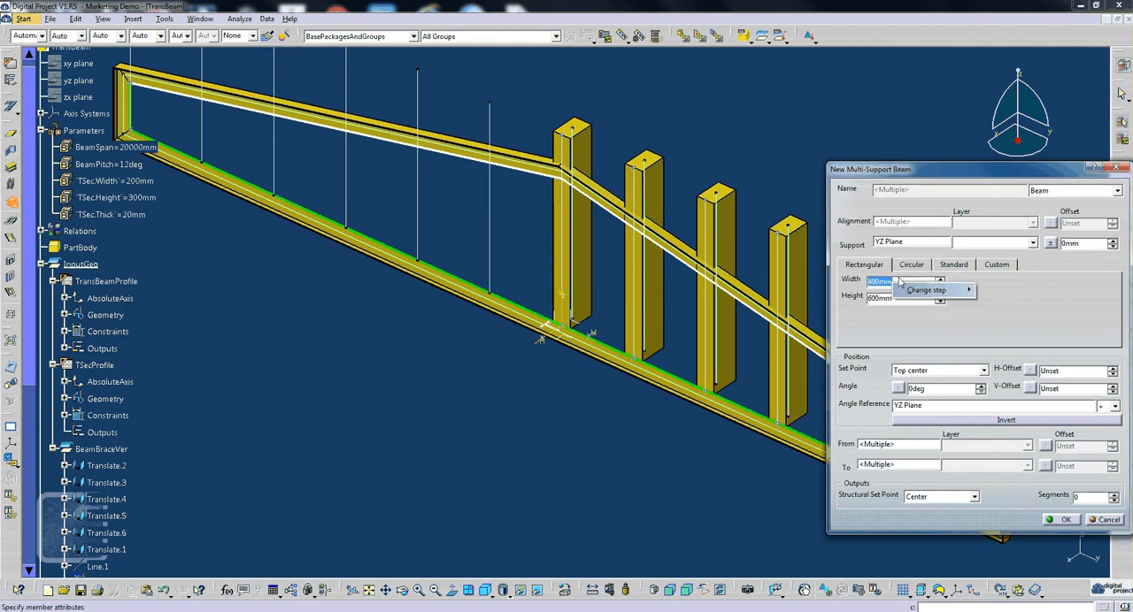
key("Escape")
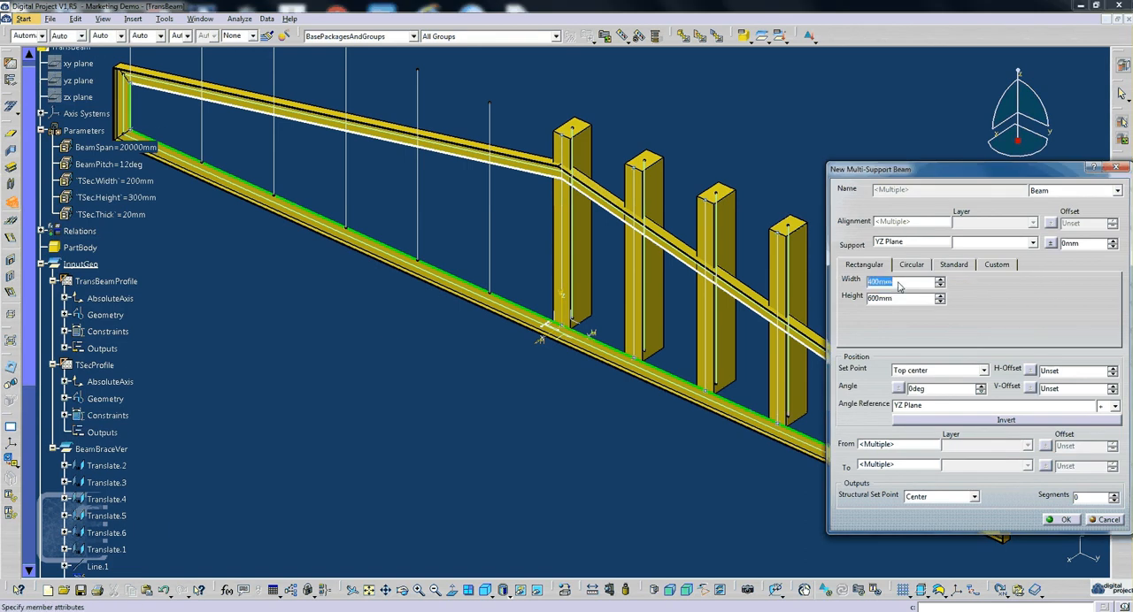
type("15")
left_click(875, 299)
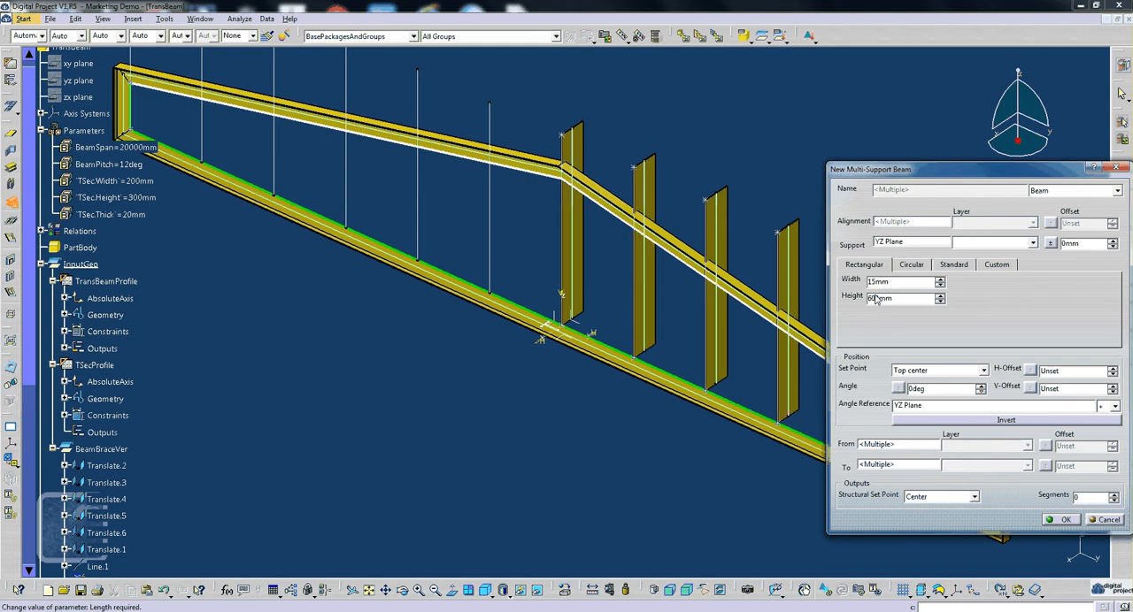
double_click(906, 303)
key("Return")
- Change the set point of the vertical brace beams to Center
middle_click_drag(717, 409, 558, 323)
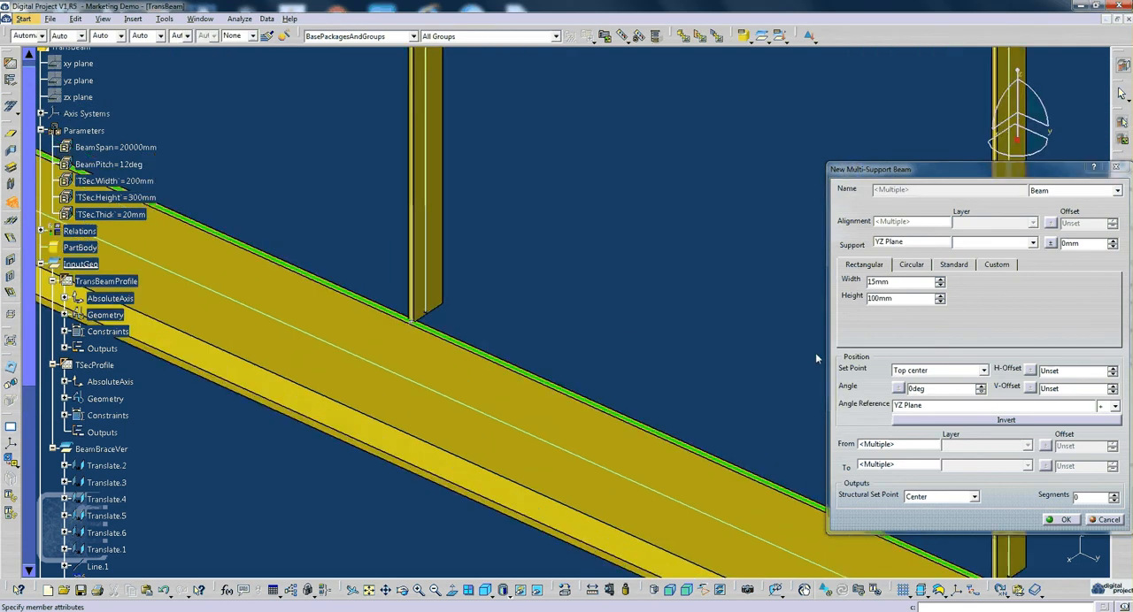
left_click(938, 371)
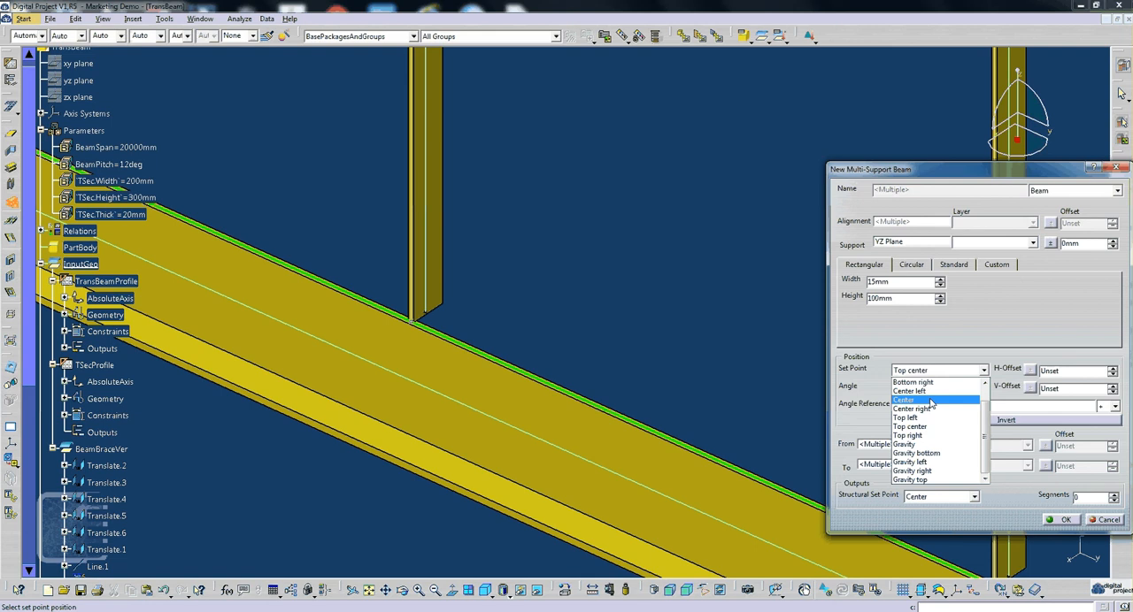
left_click(931, 403)
- Limit the start of the vertical brace beams to sloped beam Beam.1
middle_click_drag(533, 362, 506, 459, "ctrl")
left_click(881, 449)
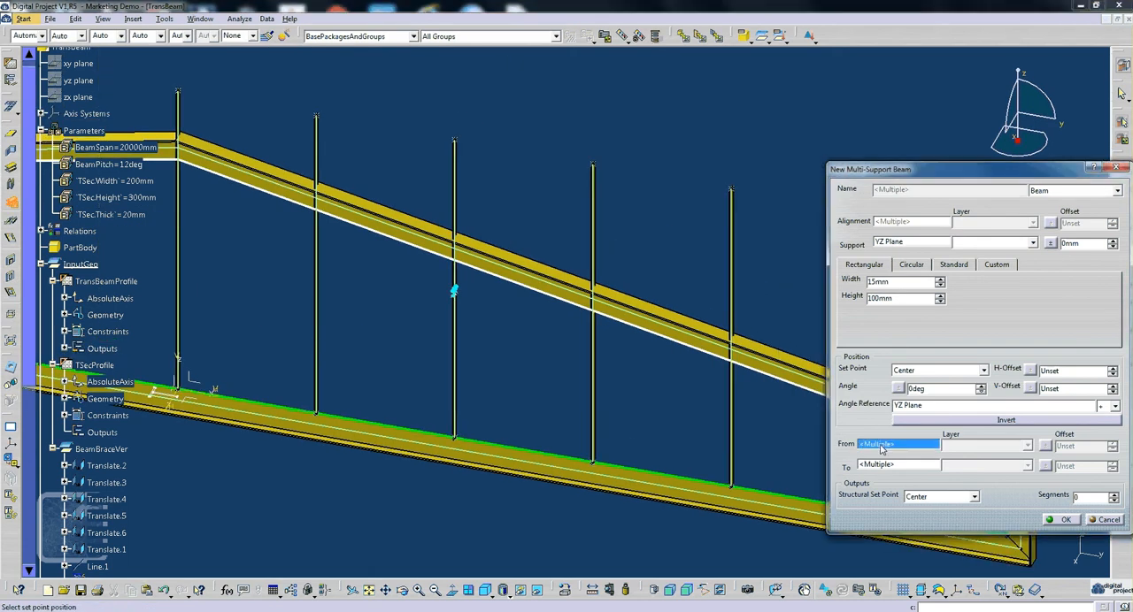
middle_click_drag(638, 352, 648, 286)
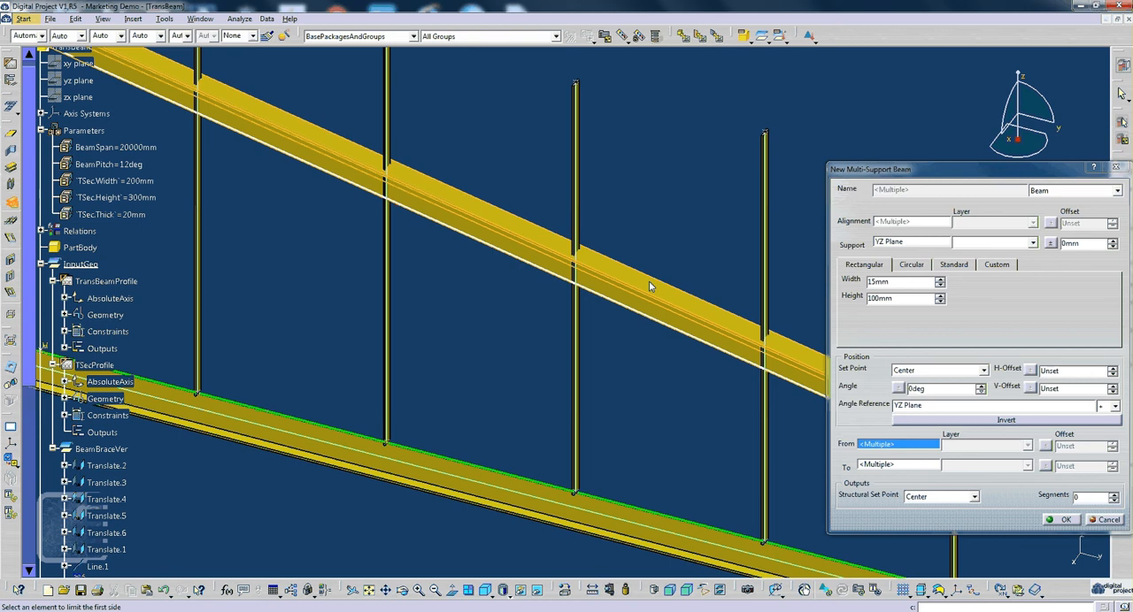
left_click(649, 286)
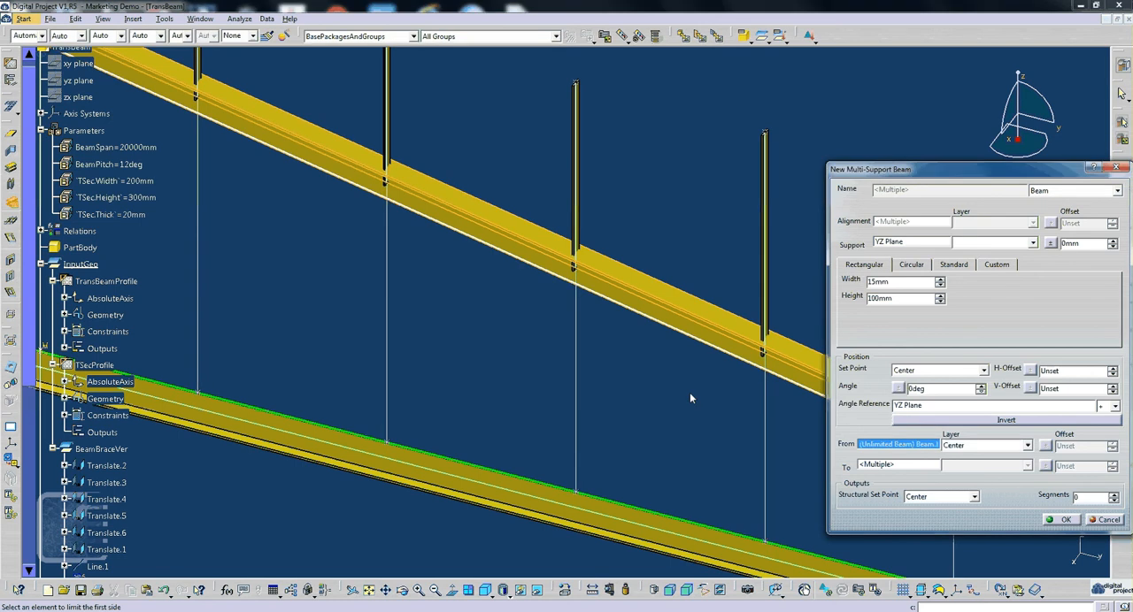
- Limit the other end of the vertical brace beams to bottom beam Beam.4
middle_click_drag(689, 392, 678, 425)
left_click(897, 464)
middle_click_drag(677, 474, 676, 448)
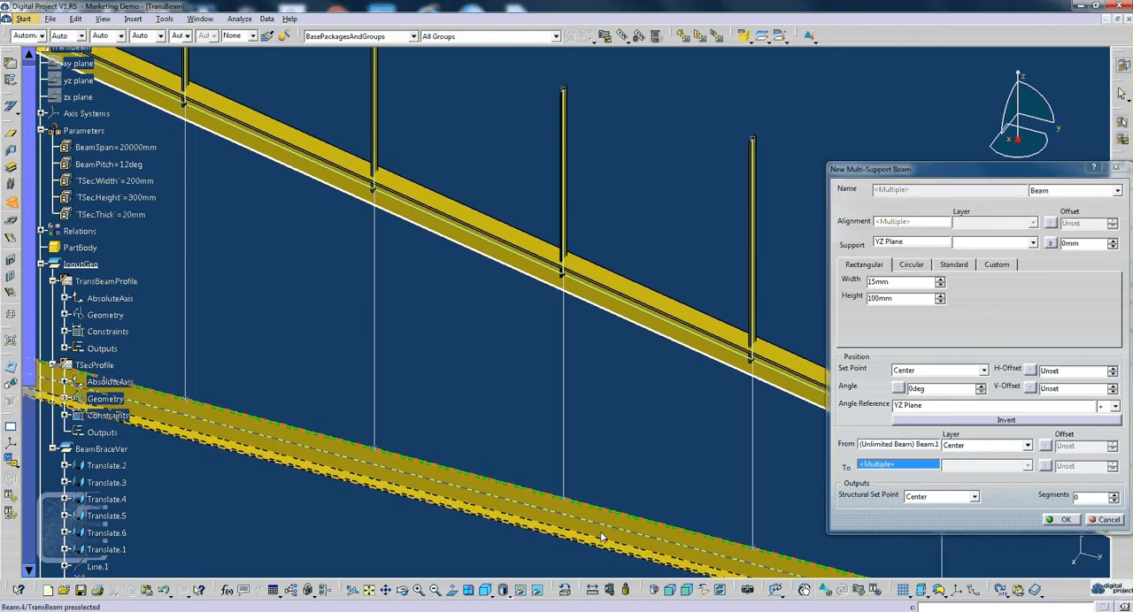
left_click(601, 533)
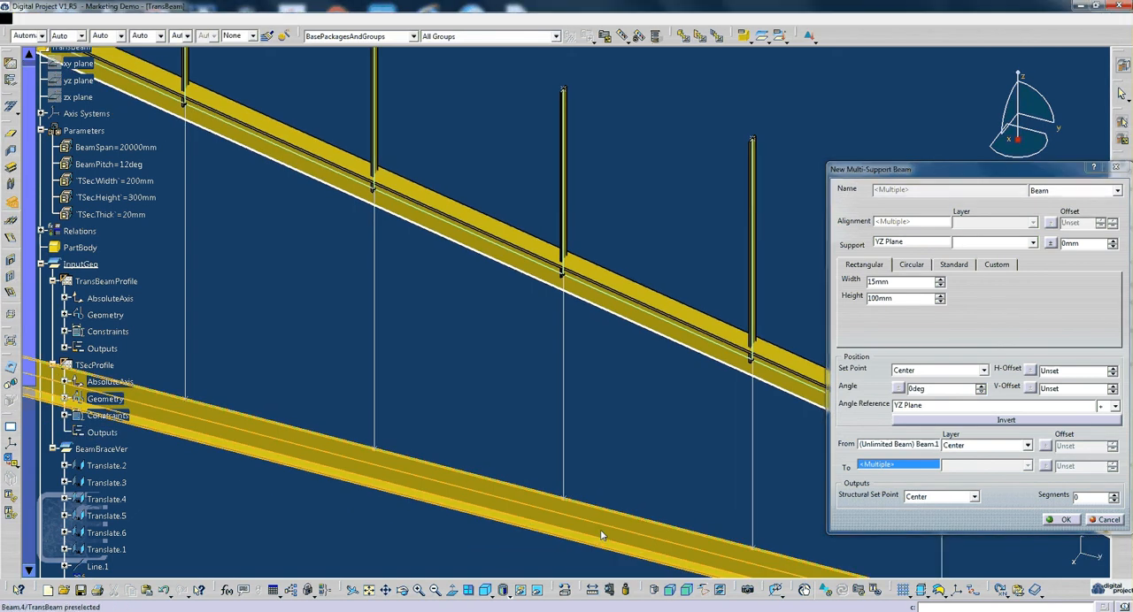
- Set the start limit of the vertical brace beams to the Bottom layer of sloped beam Beam.1
middle_click_drag(600, 395, 710, 205)
left_click(1004, 448)
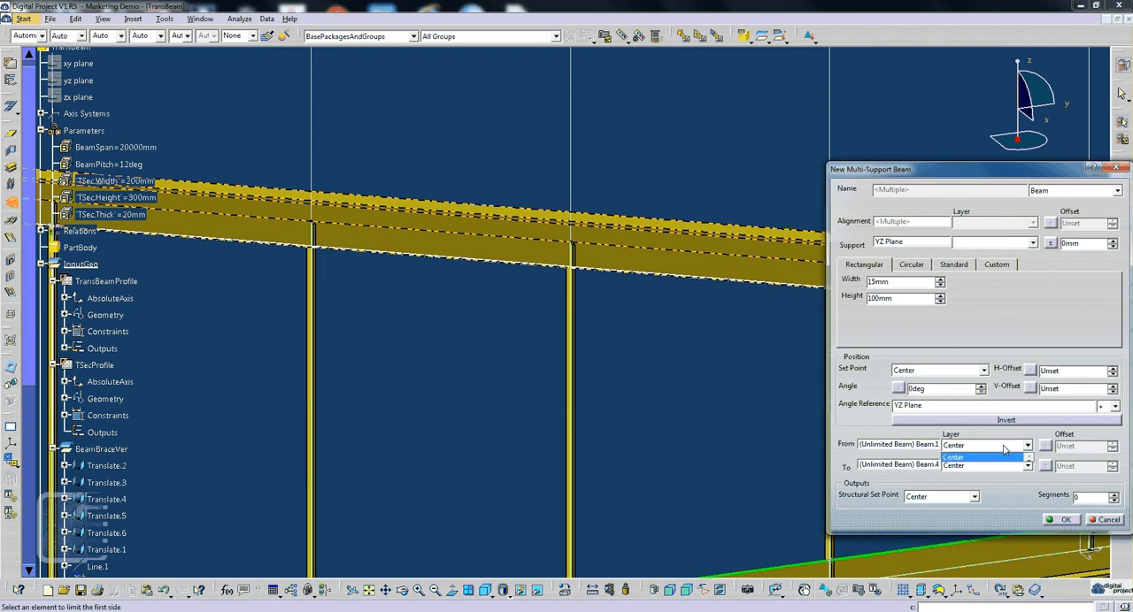
left_click(1005, 451)
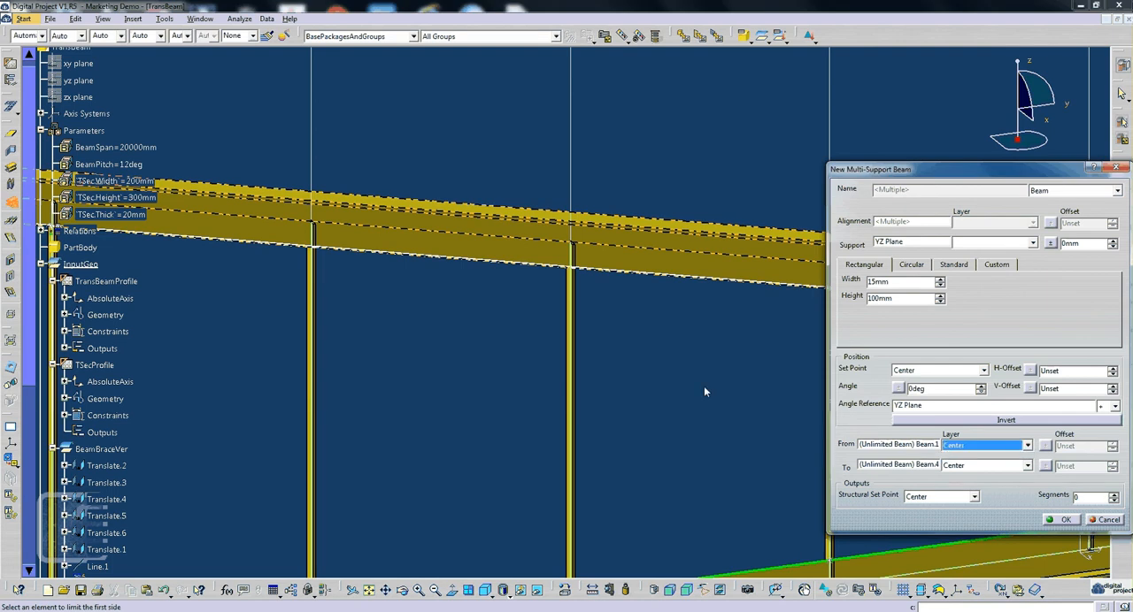
middle_click_drag(704, 386, 606, 335)
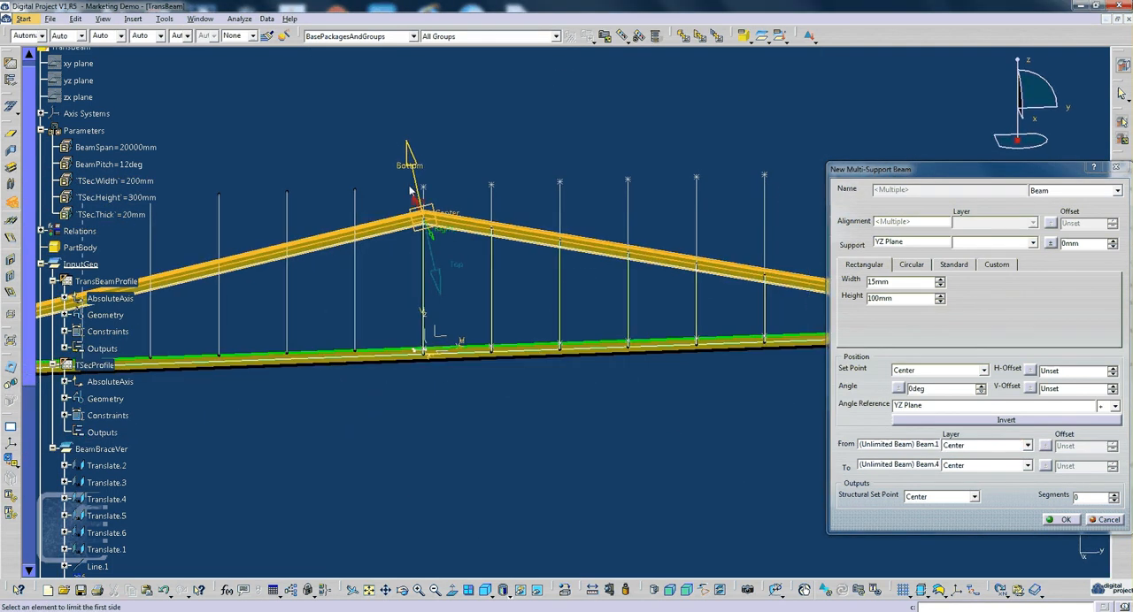
middle_click_drag(410, 190, 386, 188)
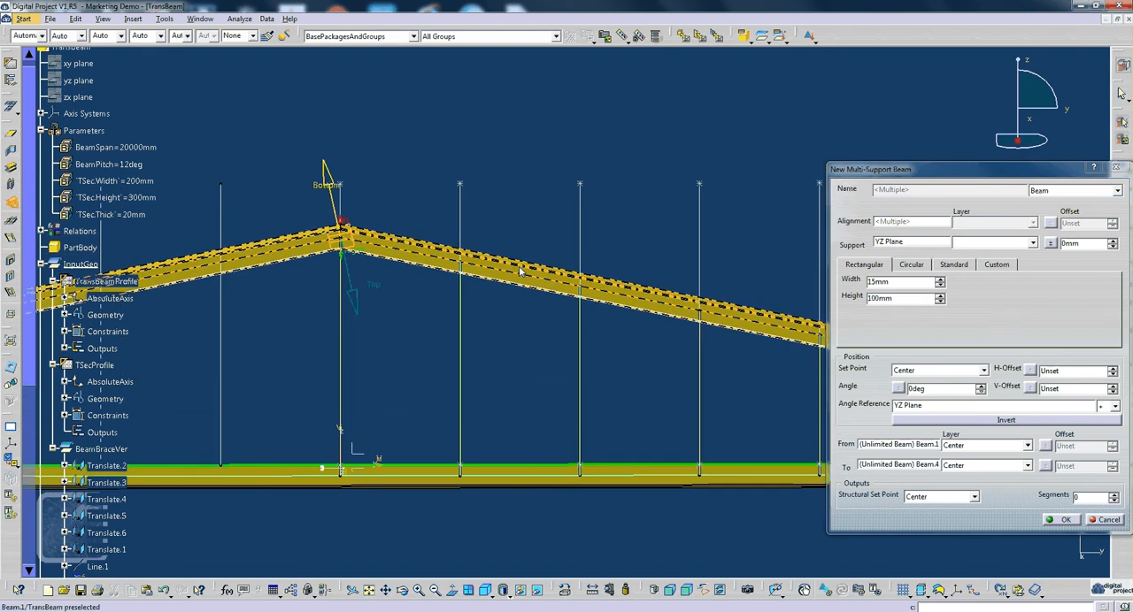
middle_click_drag(428, 235, 475, 305)
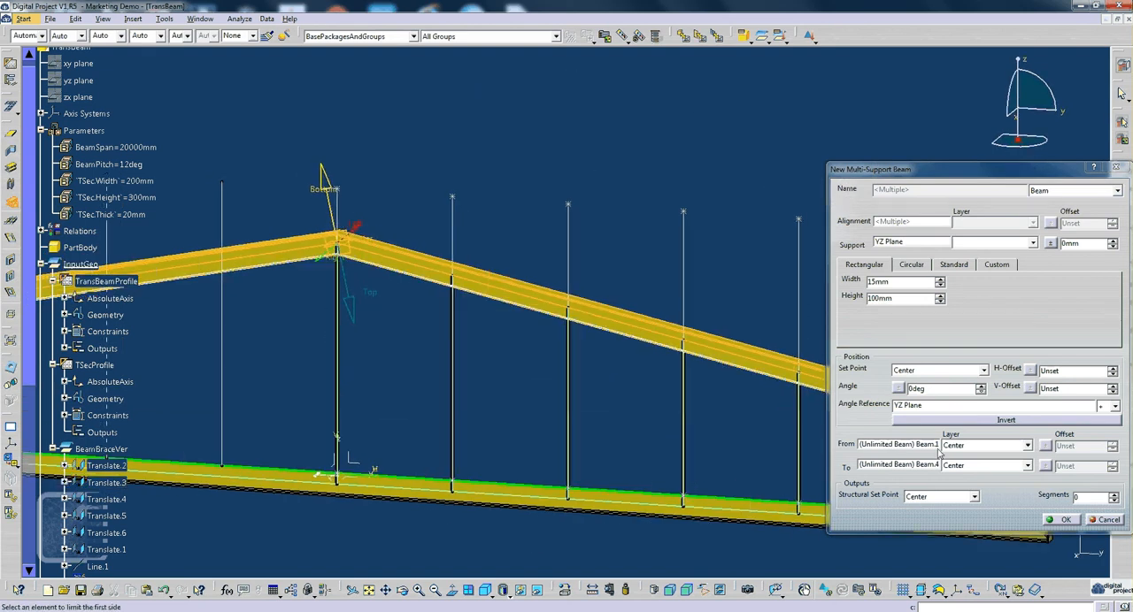
left_click(322, 189)
left_click(898, 445)
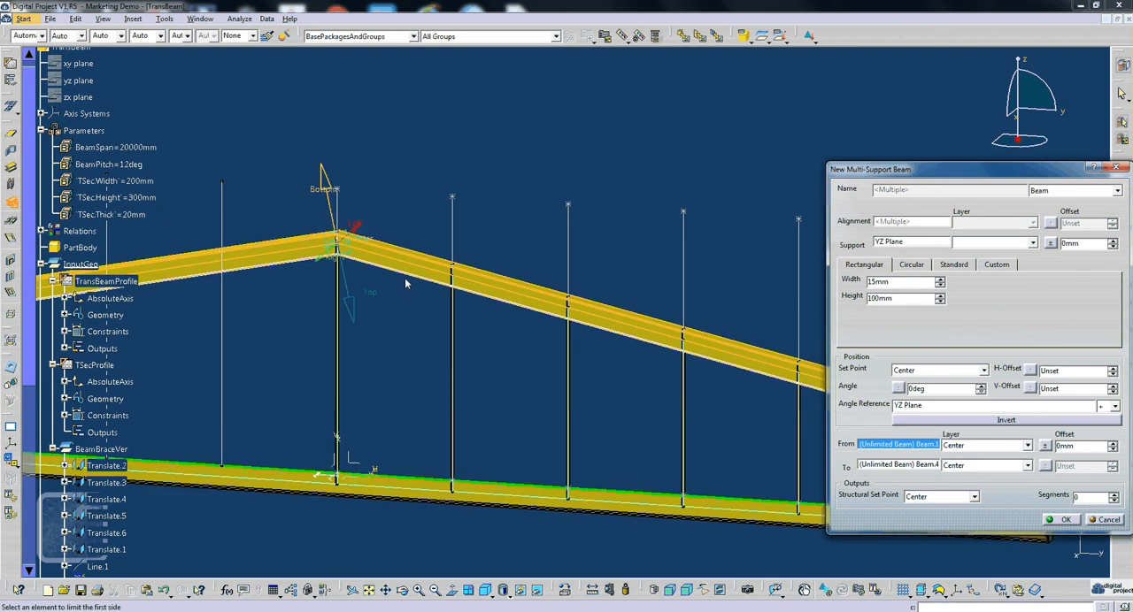
left_click(322, 192)
- Set the end limit of the vertical brace beams to the Bottom layer of bottom beam Beam.4
middle_click_drag(784, 422, 766, 386)
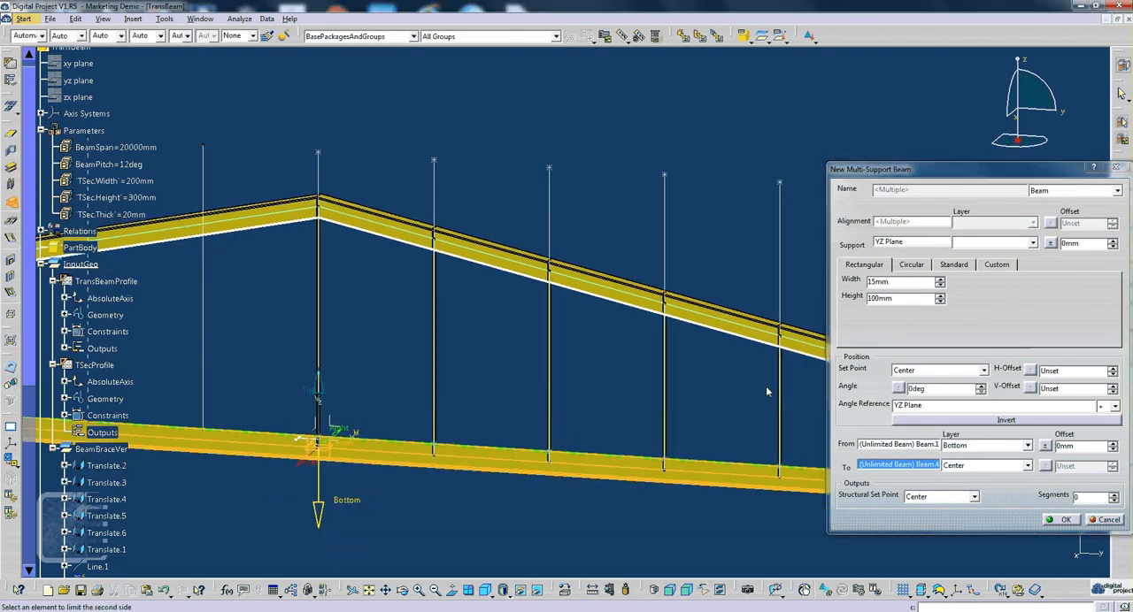
left_click(911, 470)
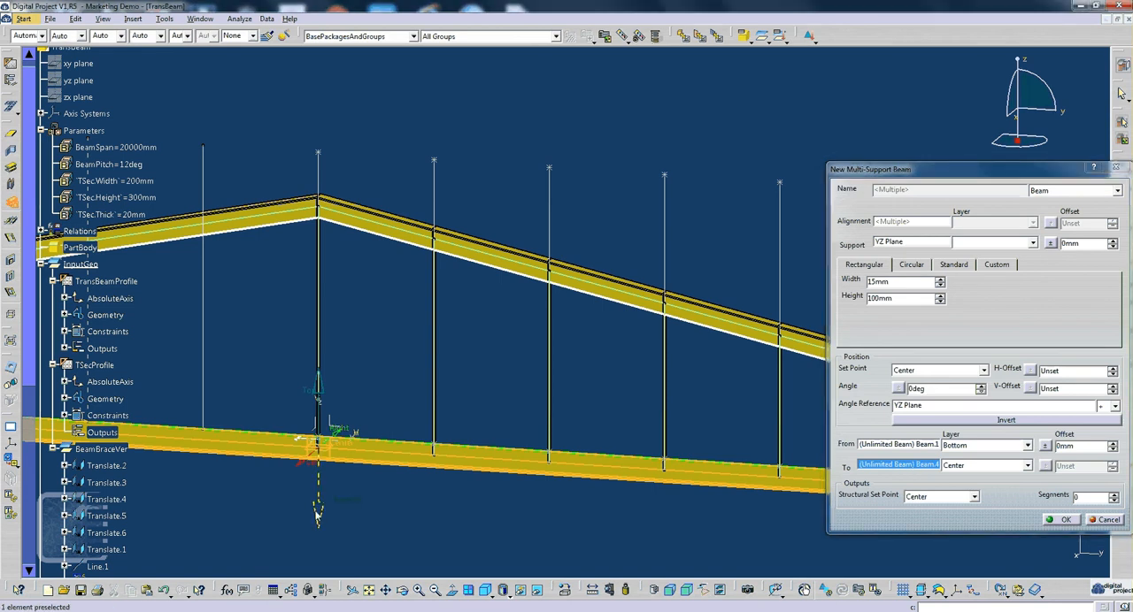
left_click(317, 515)
- Set the offset of the brace beams' end limit at Beam.4 to -20 mm
middle_click_drag(541, 371, 461, 339)
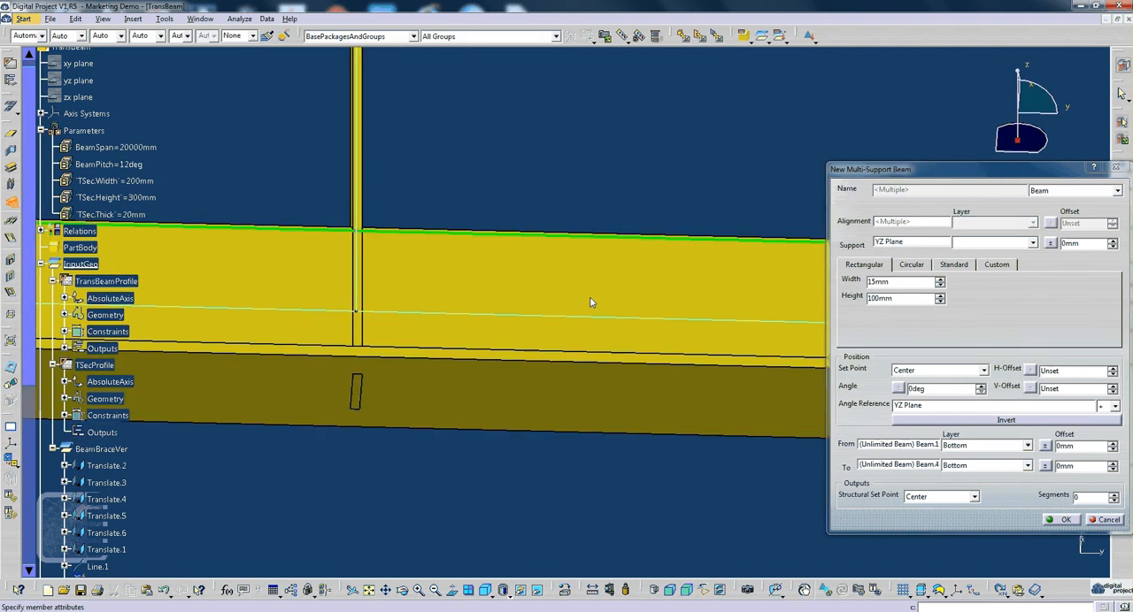
middle_click_drag(591, 303, 566, 372)
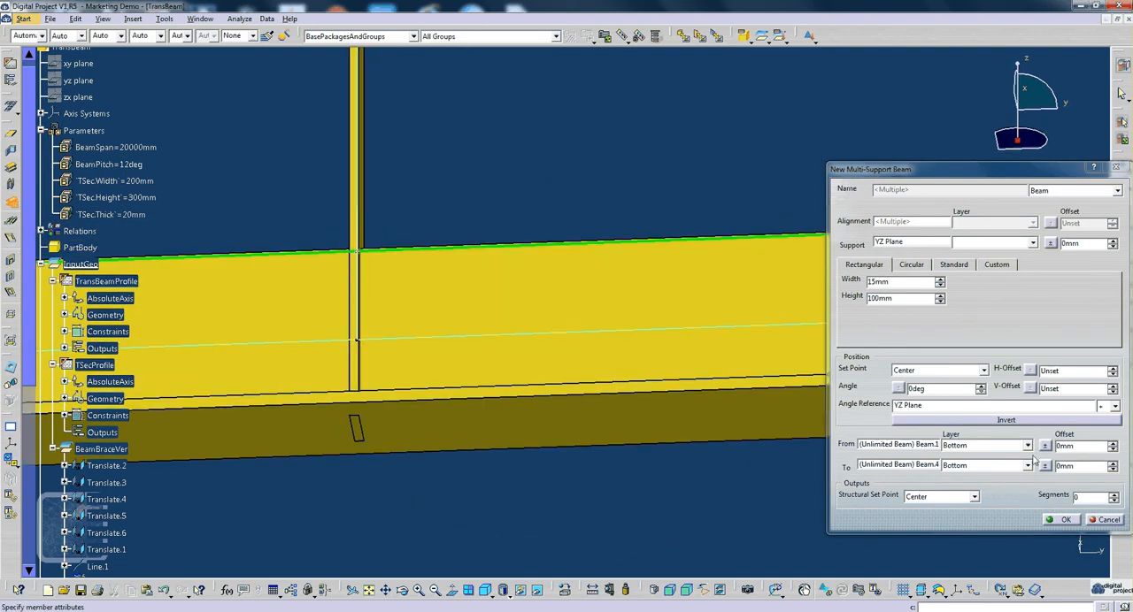
double_click(1068, 467)
right_click(1069, 469)
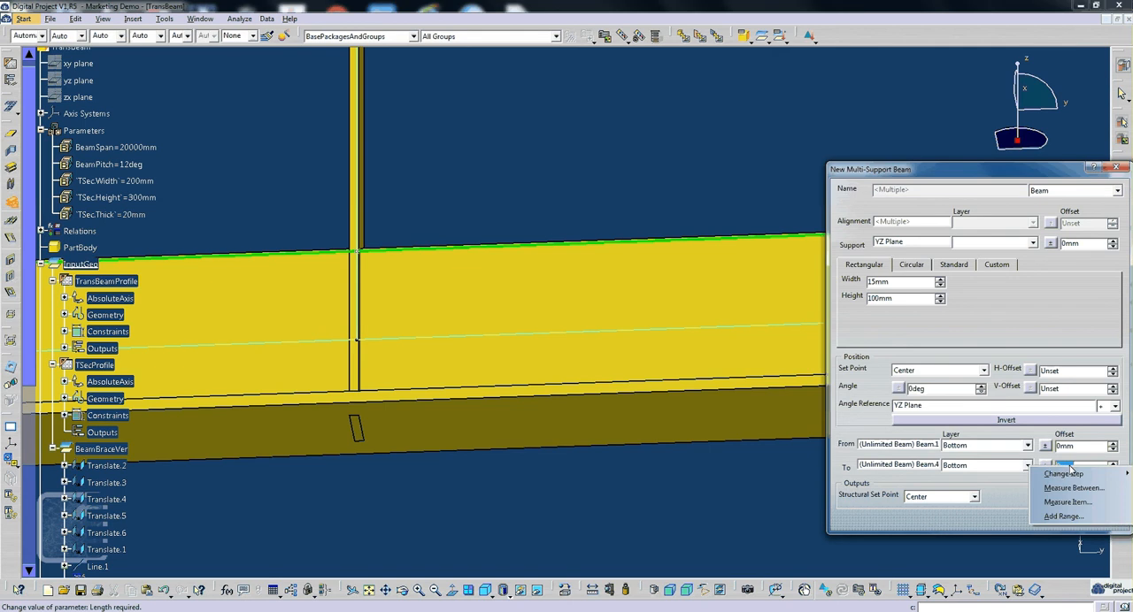
key("Escape")
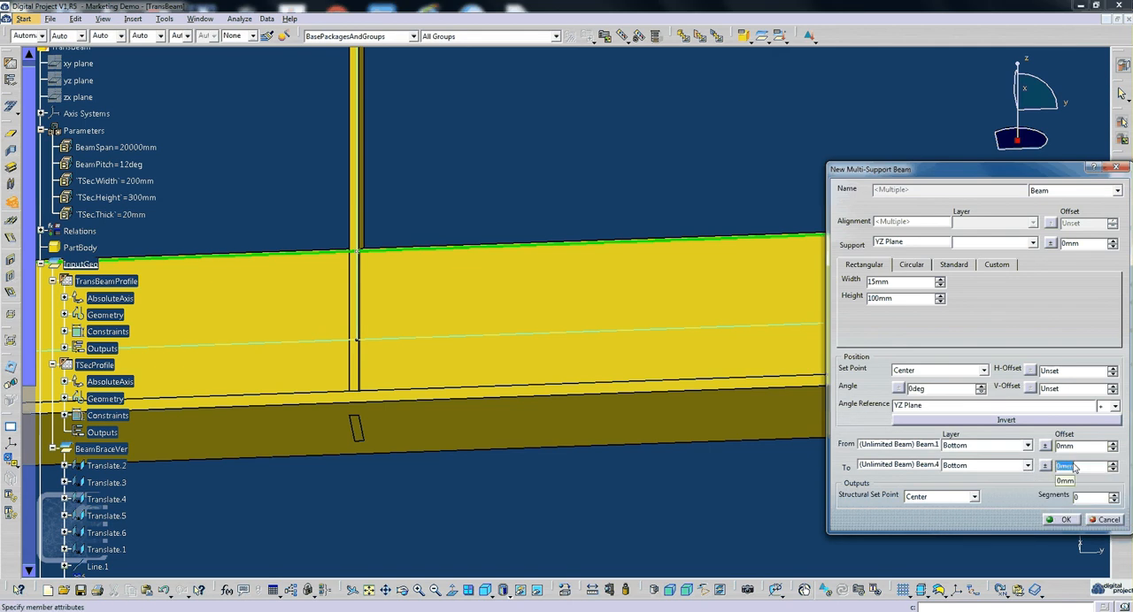
type("20")
key("Tab")
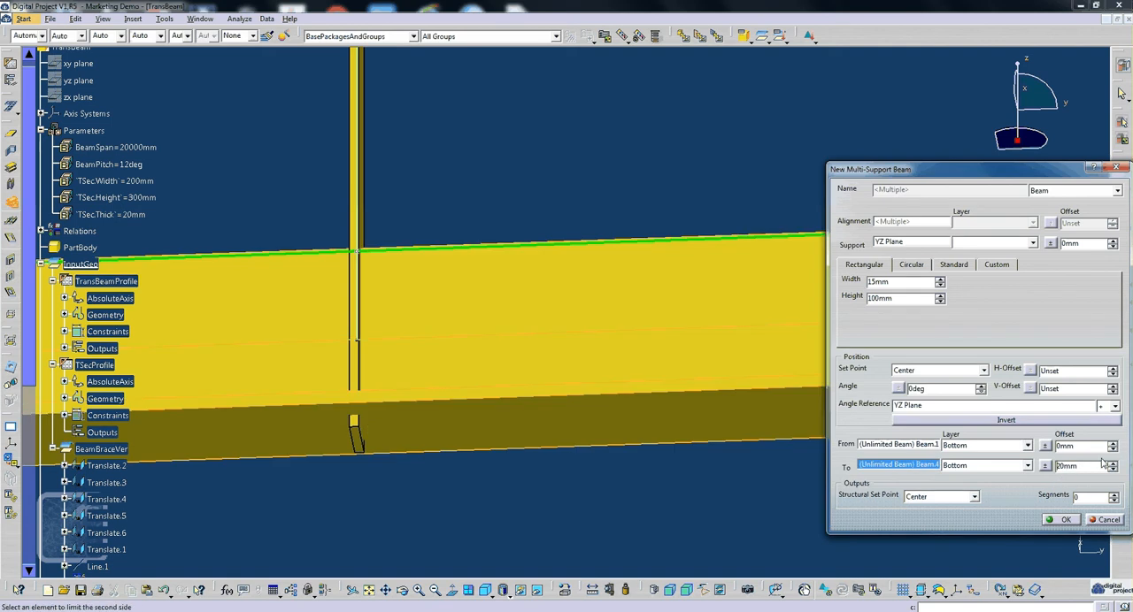
type("-")
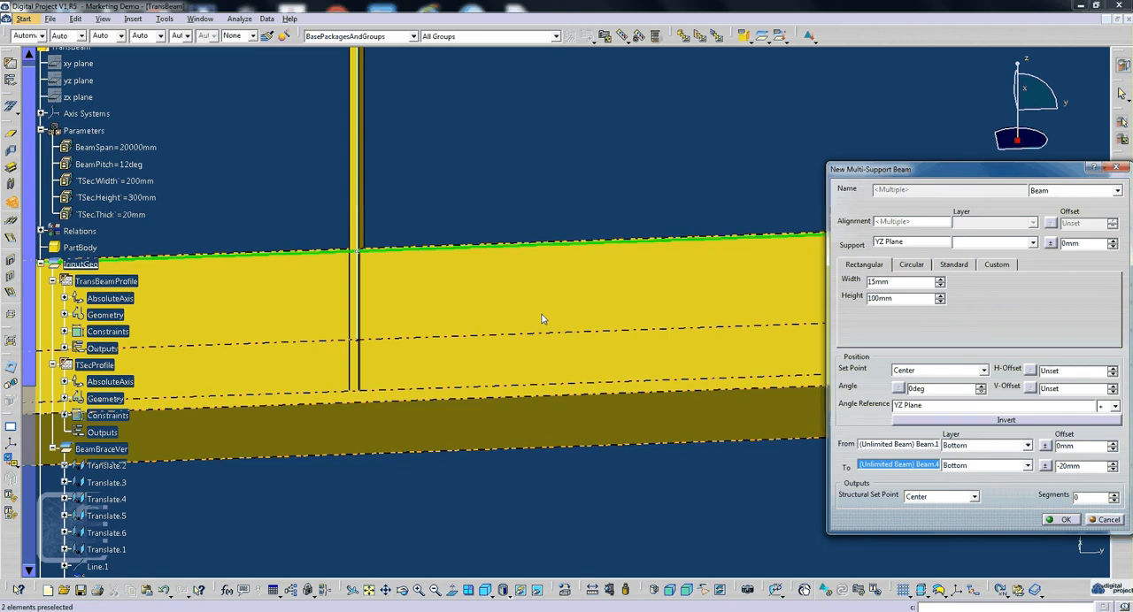
- Set the offset of the start limit at Beam.1 to 20 mm and create the vertical brace beams
middle_click_drag(542, 319, 603, 373)
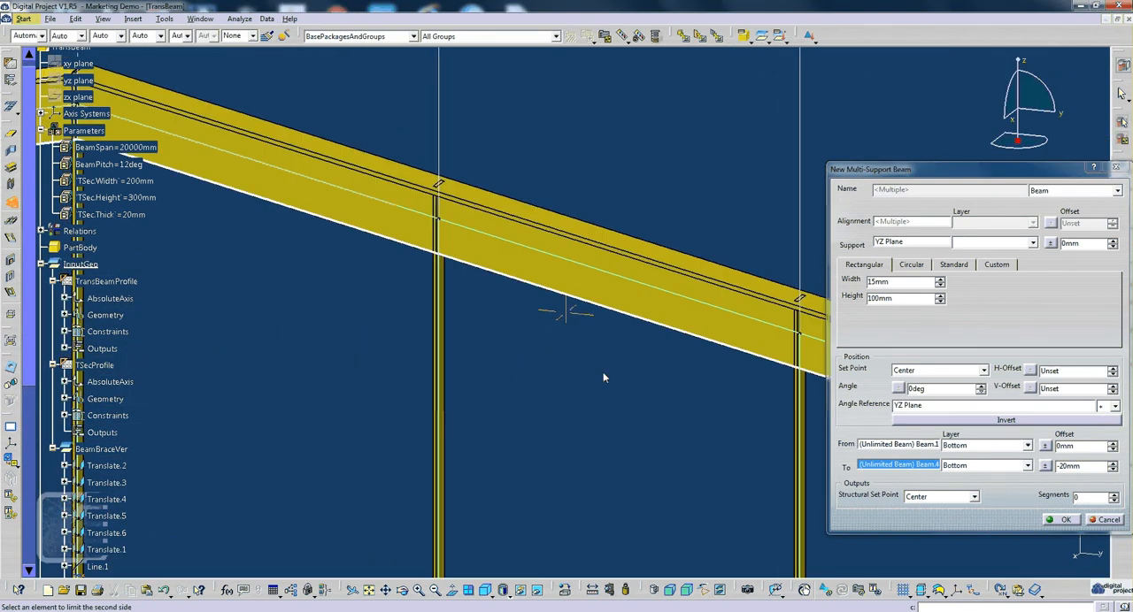
left_click(1085, 447)
type("20")
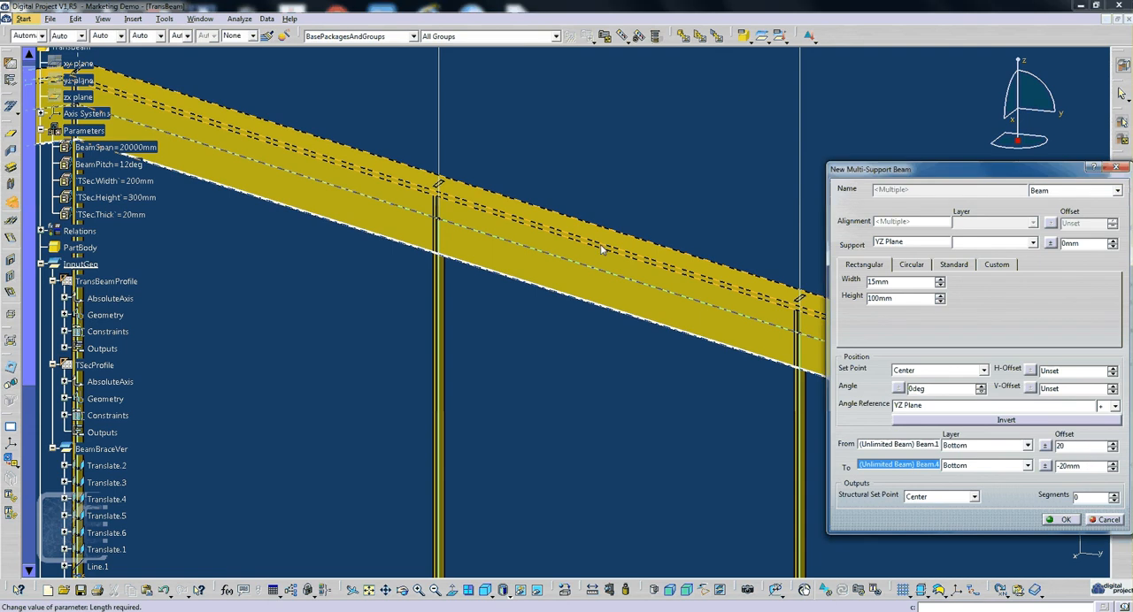
key("Tab")
left_click(674, 302)
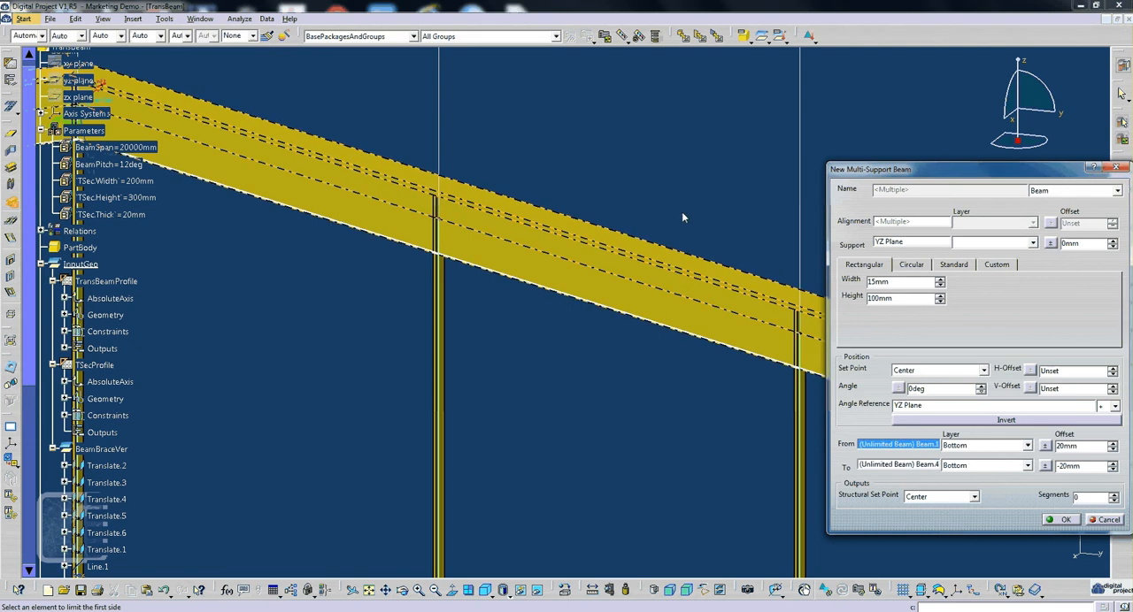
middle_click_drag(585, 339, 599, 281)
left_click(1061, 520)
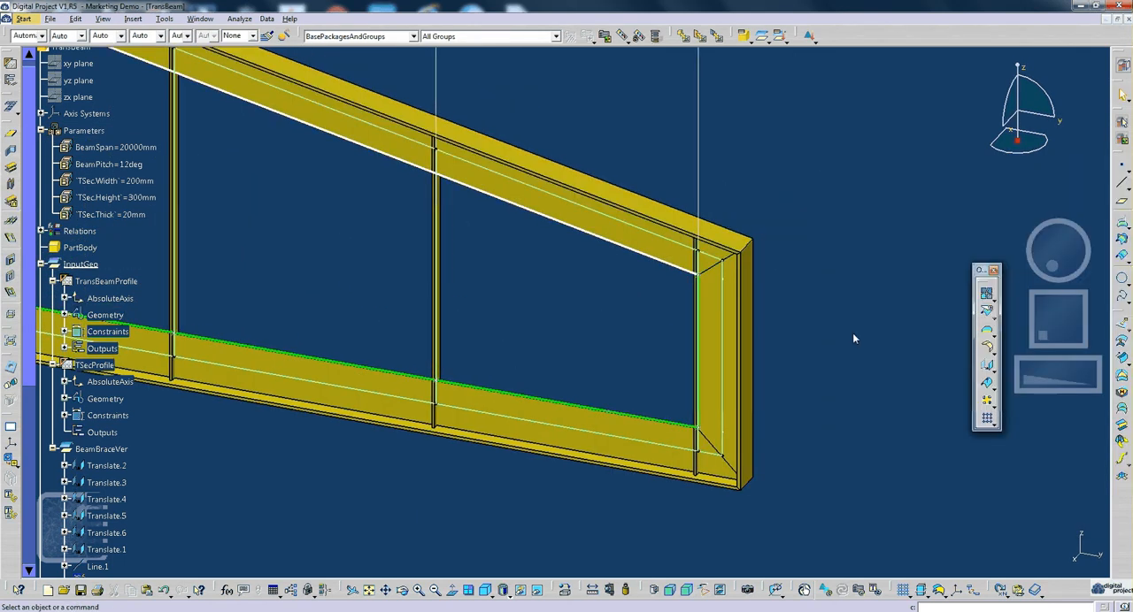
- Examine the vertical brace beams on both halves of the frame and highlight Beam.17 in the model
middle_click_drag(662, 345, 720, 443)
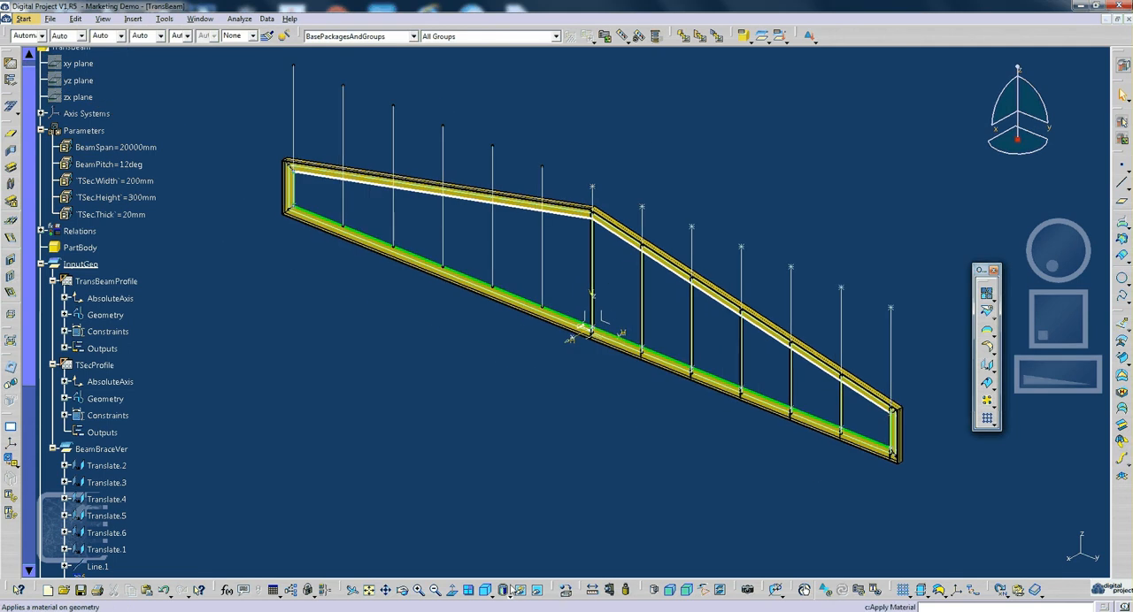
left_click(454, 531)
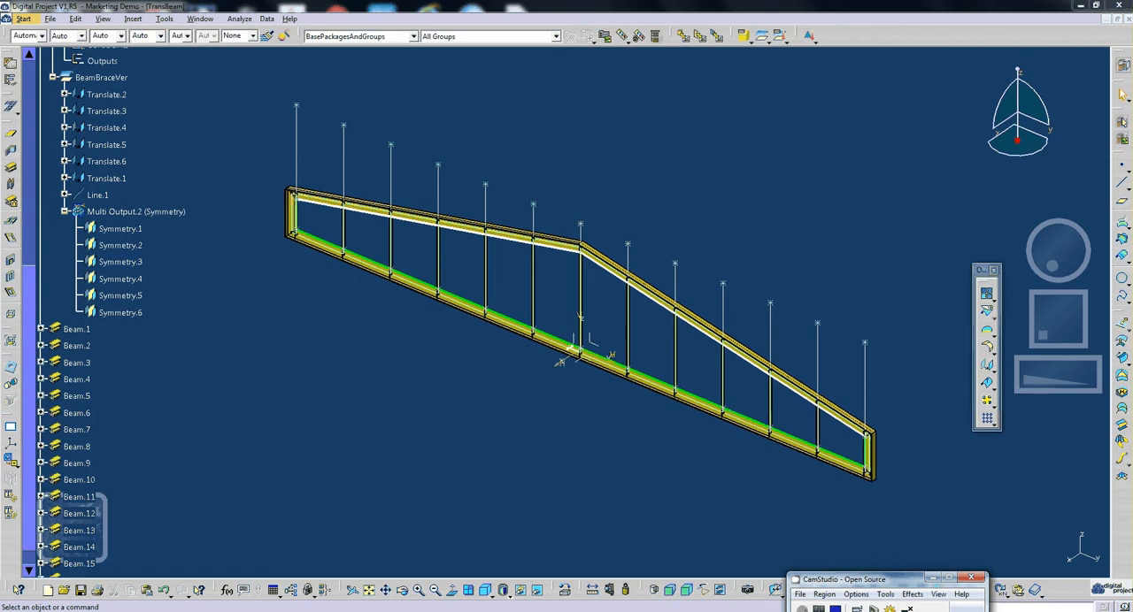
middle_click_drag(643, 285, 637, 263)
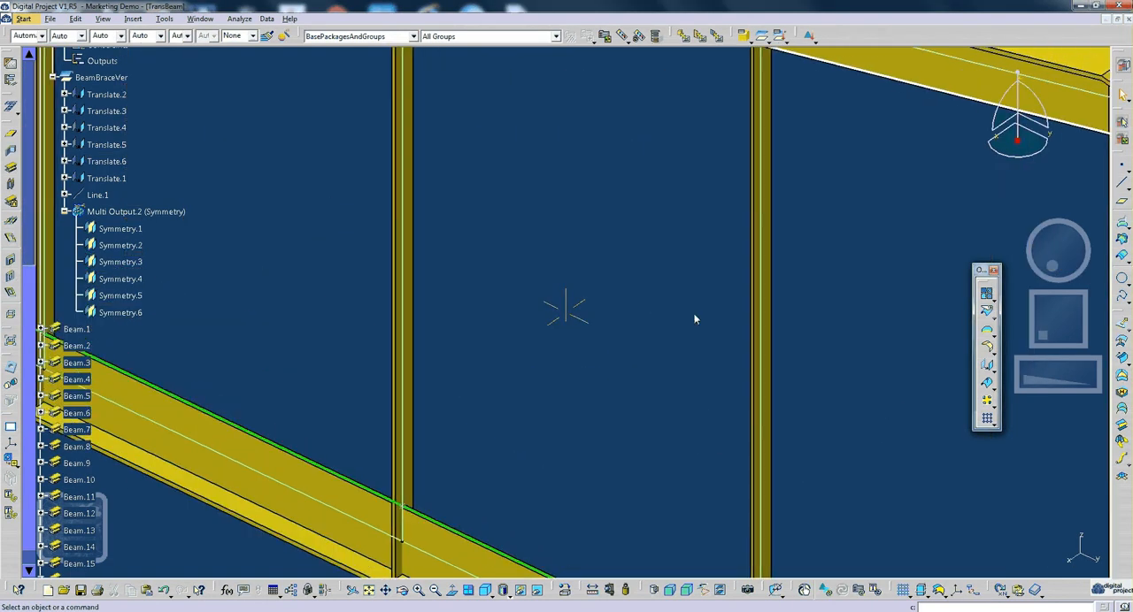
middle_click_drag(695, 320, 535, 428)
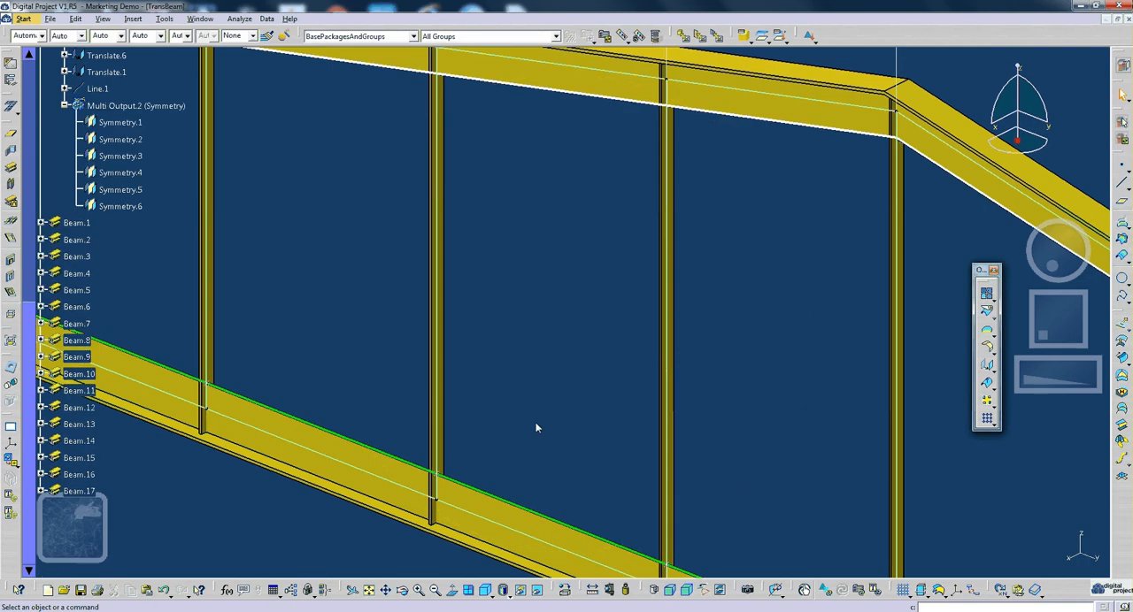
left_click(85, 494)
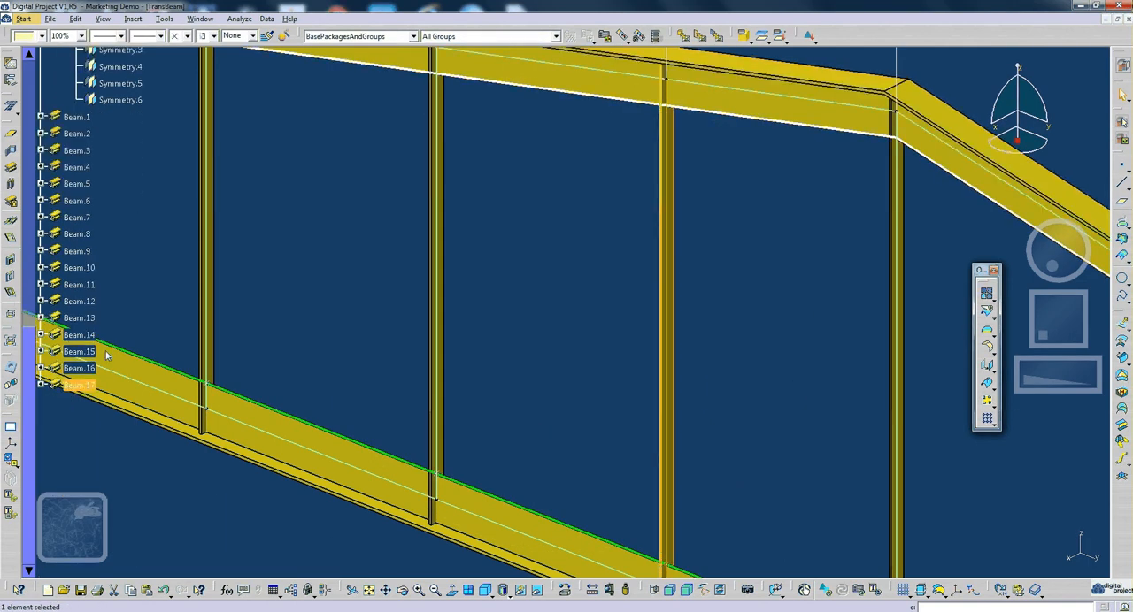
middle_click_drag(404, 205, 590, 323)
left_click(590, 323)
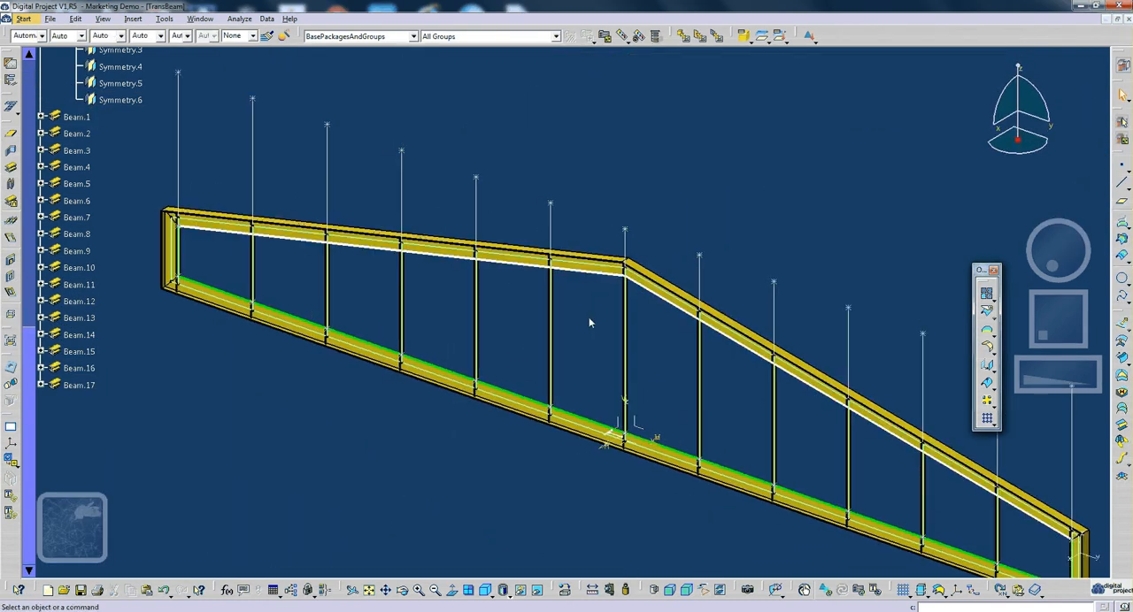
left_click(482, 590)
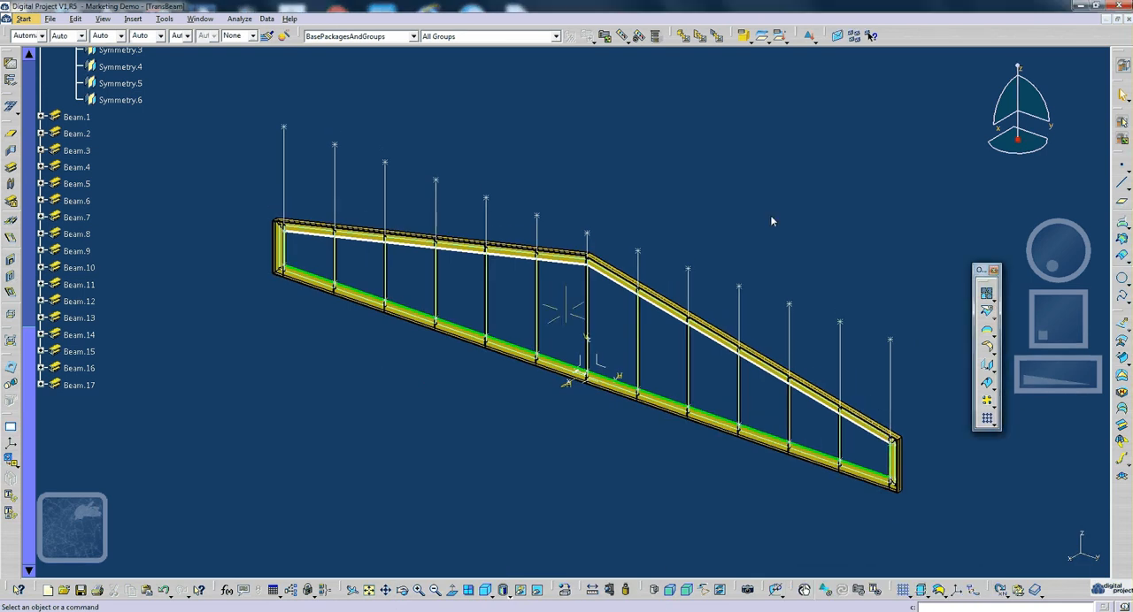
middle_click_drag(770, 221, 847, 182)
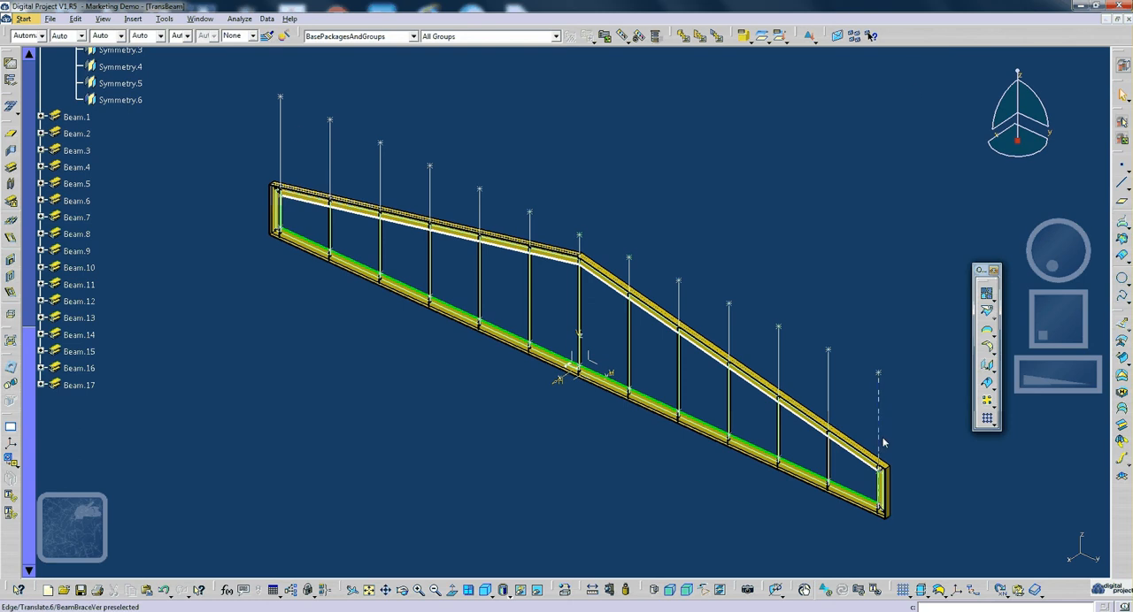
- Show the User Selection Filter tools above the model and turn on the Point Filter
right_click(933, 85)
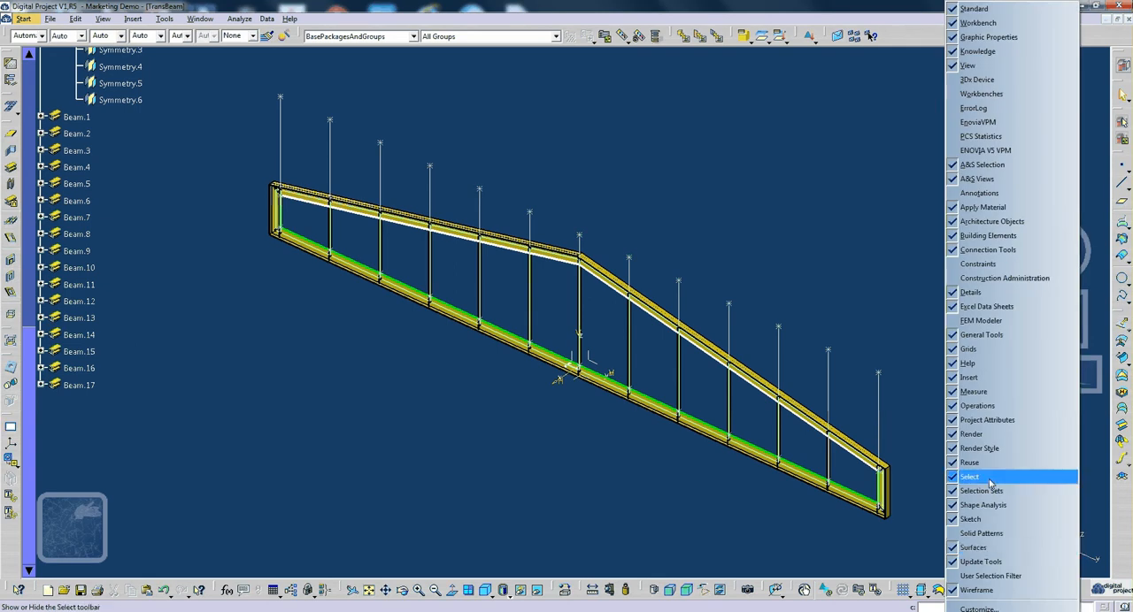
left_click(970, 582)
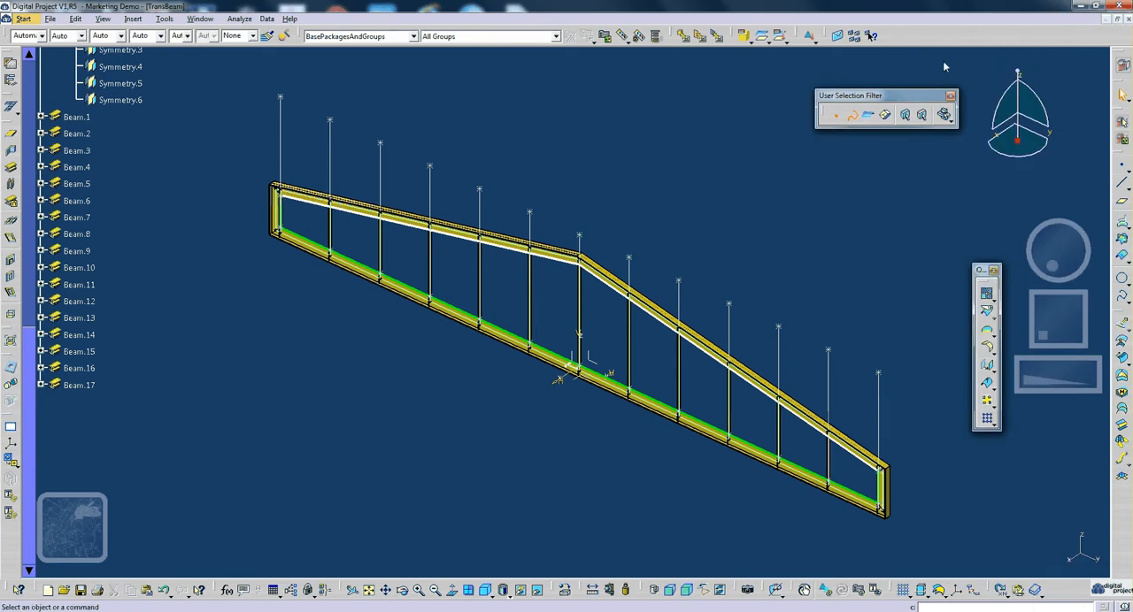
mouse_move(863, 95)
left_mouse_down()
mouse_move(873, 75)
mouse_move(857, 82)
left_mouse_up()
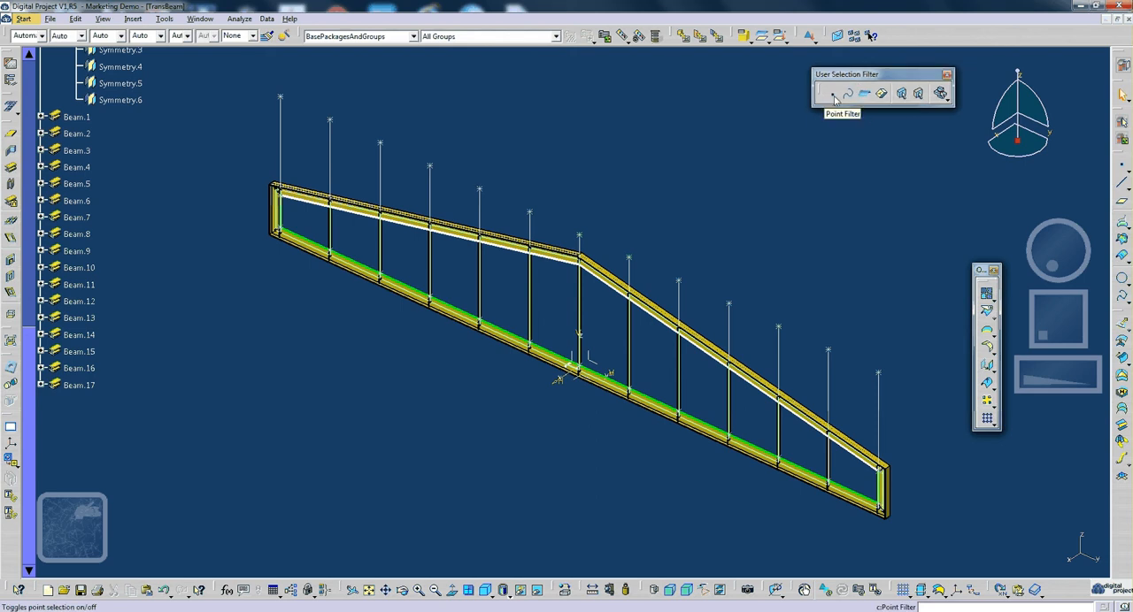
left_click(834, 98)
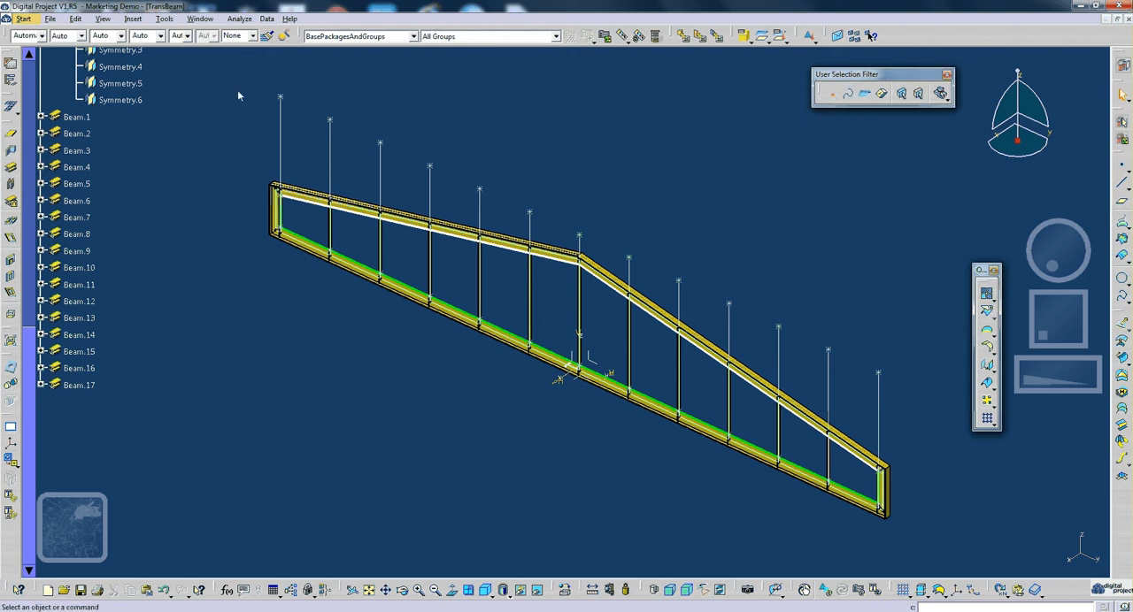
- Window-select the elements across the whole frame with the Point Filter, and reselect them with the Curve Filter also active
left_click_drag(237, 90, 925, 544)
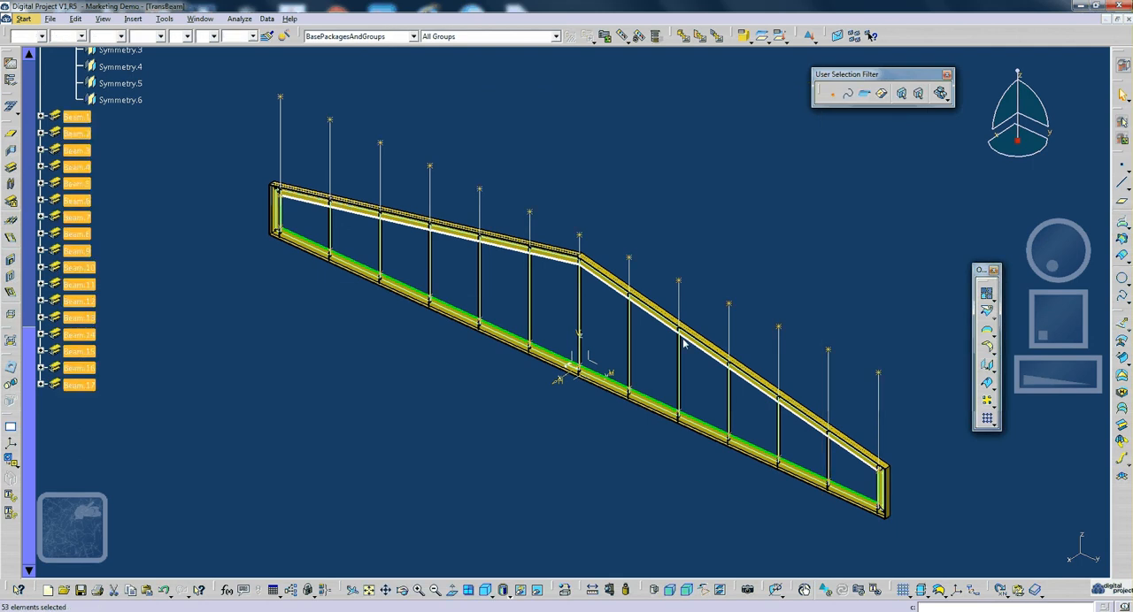
middle_click_drag(683, 343, 646, 365)
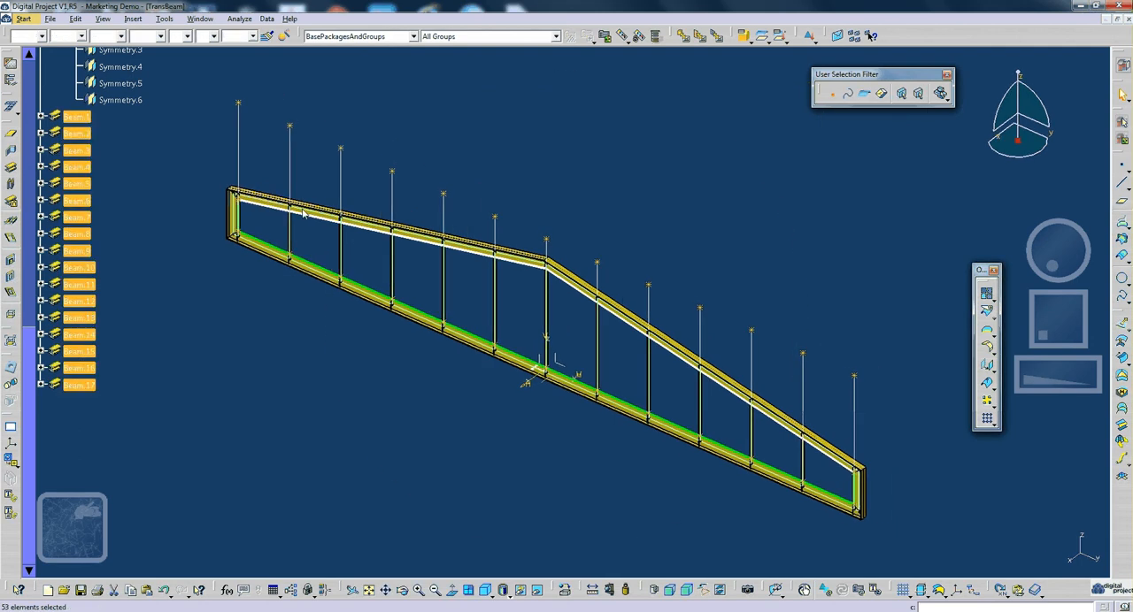
left_click(247, 127)
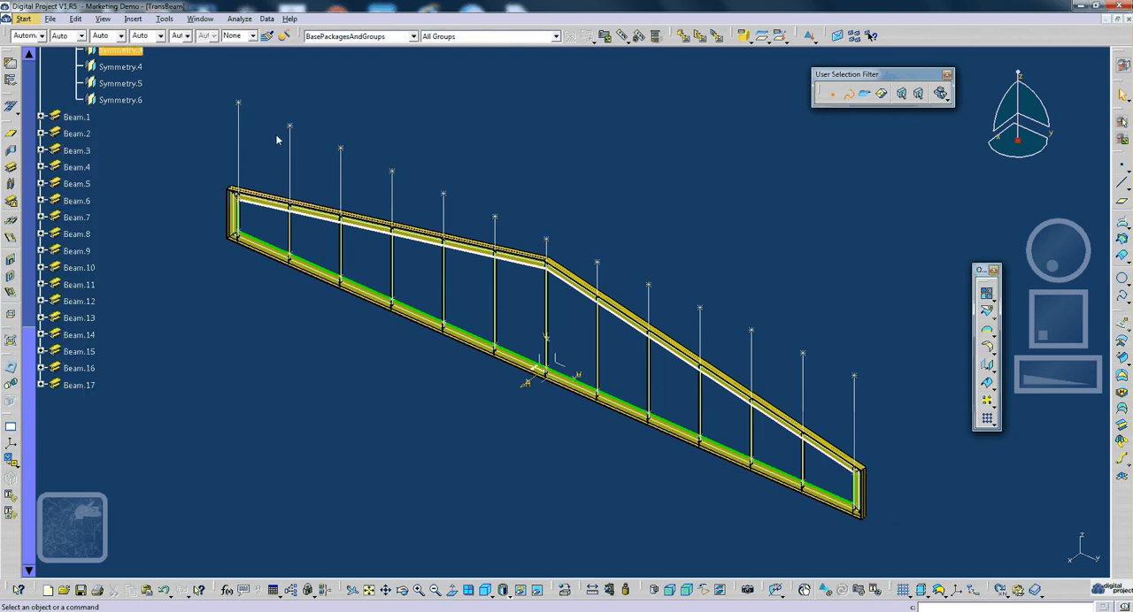
left_click_drag(223, 81, 839, 487)
middle_click_drag(839, 488, 733, 329)
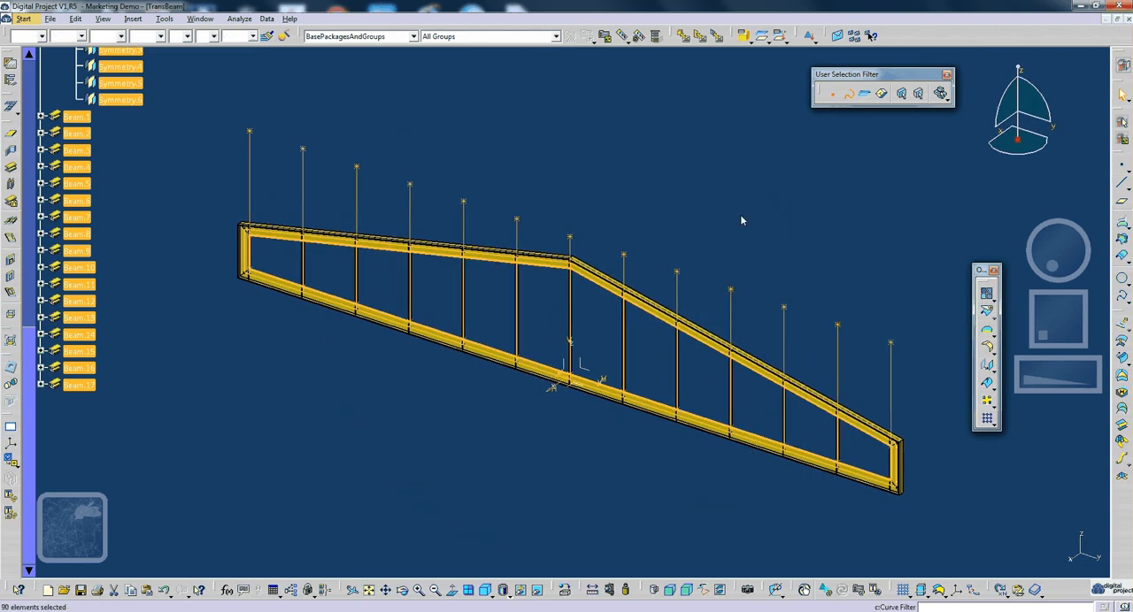
- Hide the filter-selected points and curves across the frame so only the beams stay shown
middle_click_drag(740, 214, 616, 262)
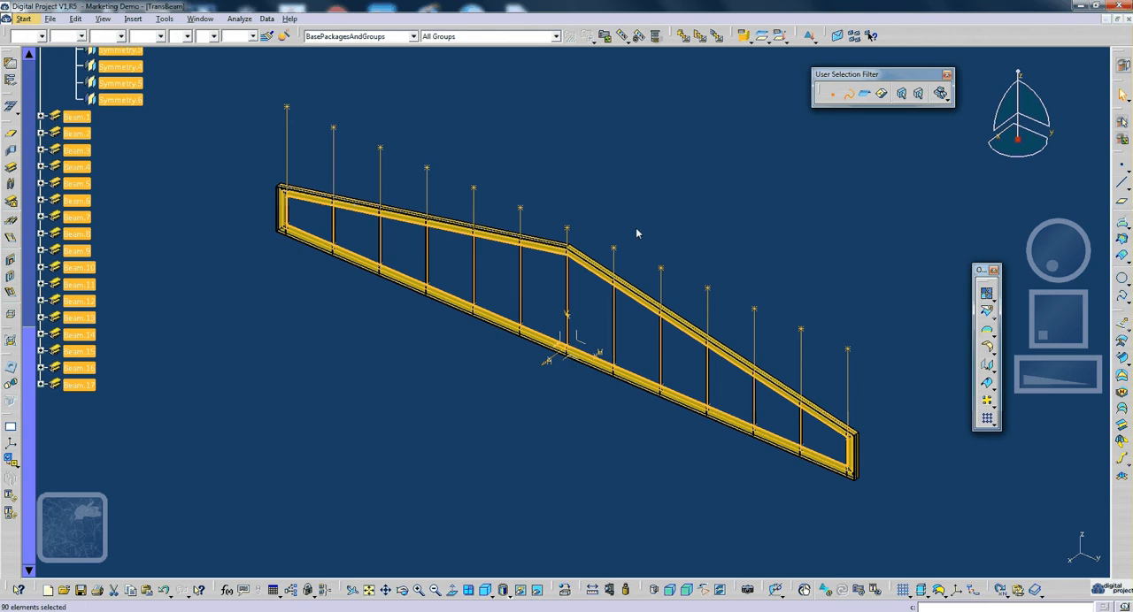
left_click(638, 234)
middle_click_drag(595, 299, 632, 340)
middle_click_drag(714, 254, 714, 253)
scroll(351, 247, "up", 8)
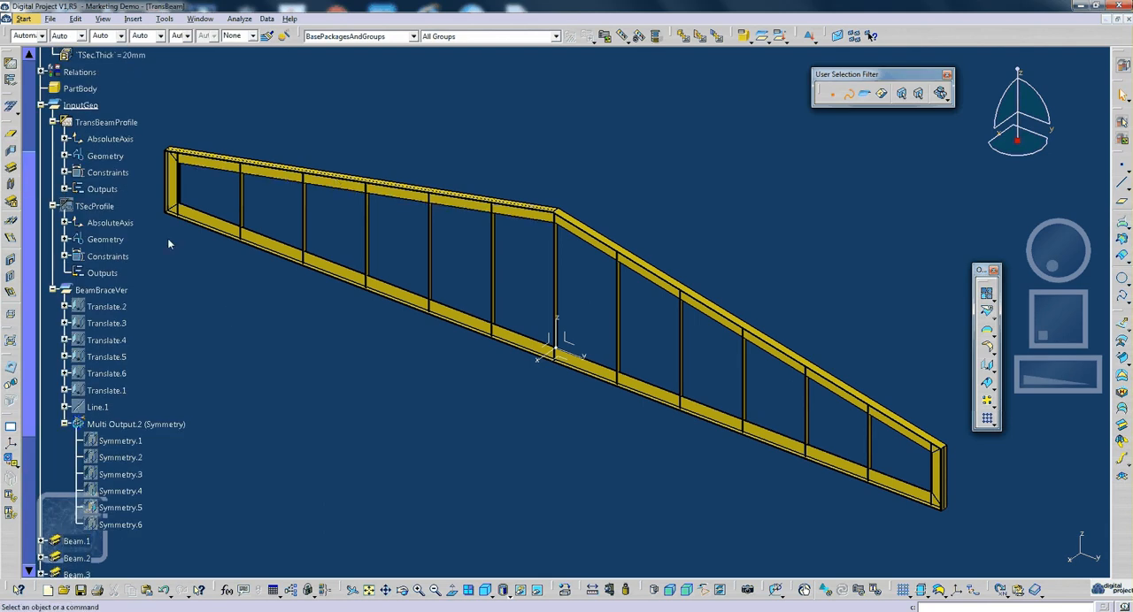
- Show the TransBeamProfile outputs Profile.1, Output.1 (Line.1), Output.2 (Line.2) and Output.3 (Line.5) in the model
left_click(110, 205)
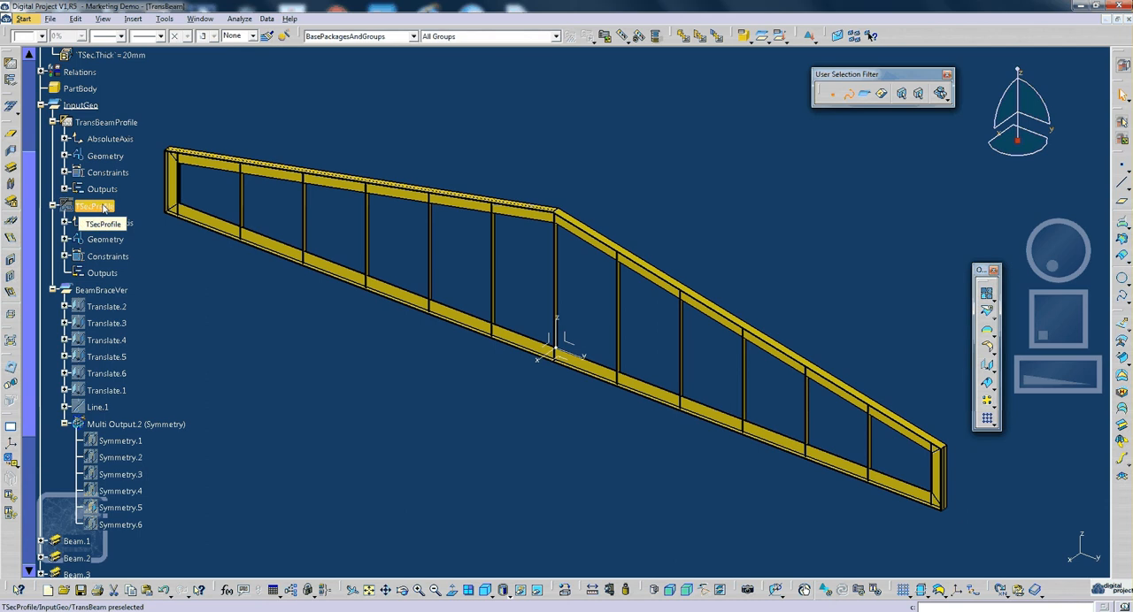
key("ctrl+h")
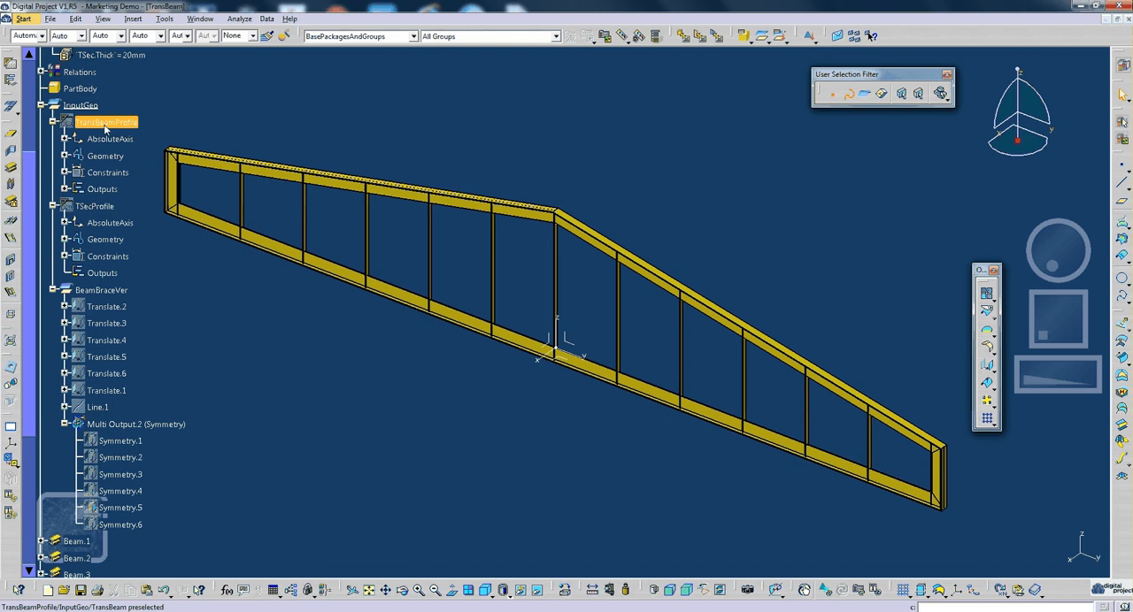
left_click(65, 189)
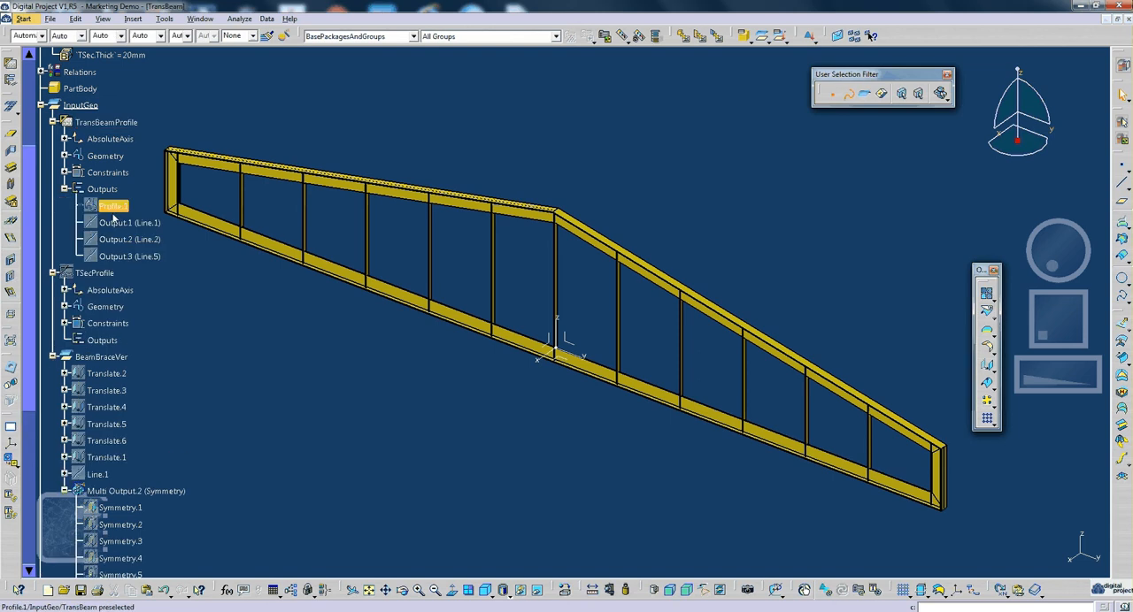
left_click(127, 223)
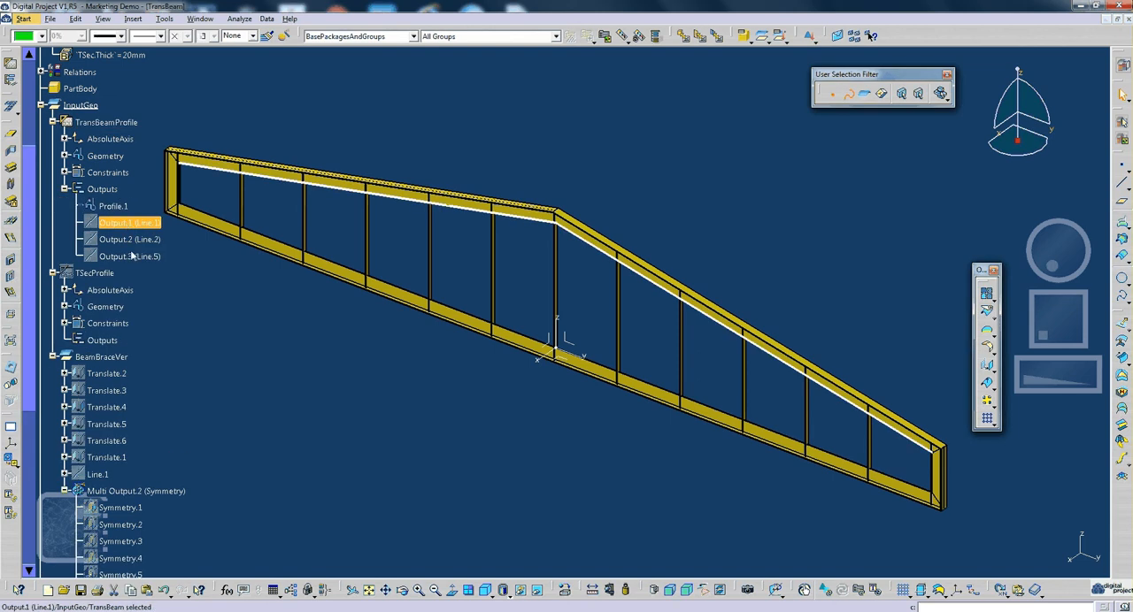
left_click(131, 257, "shift")
left_click(174, 241)
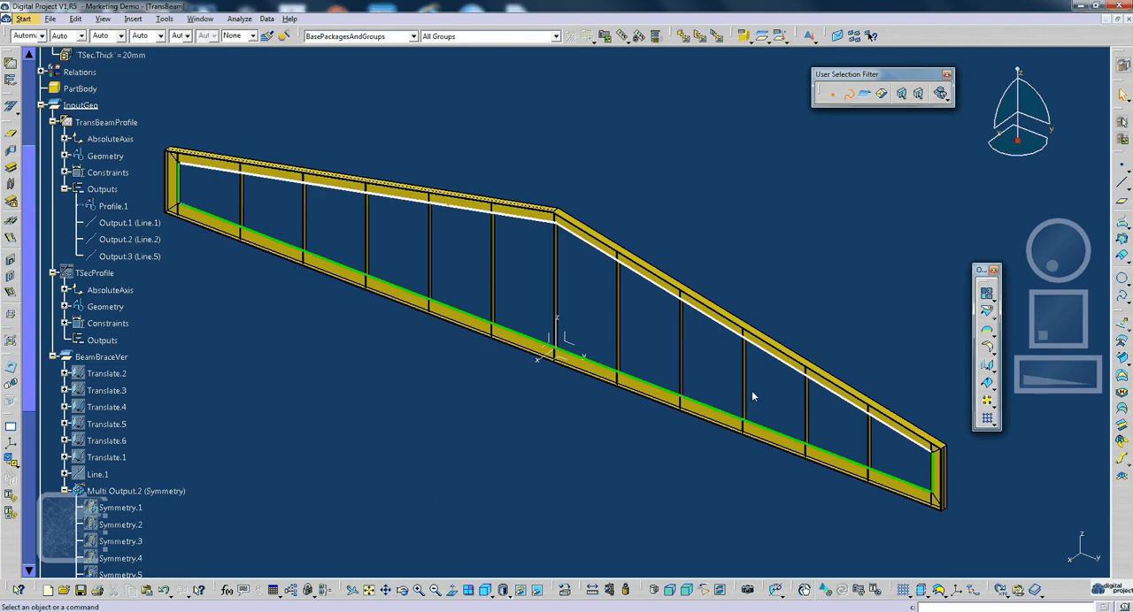
- Open the TransBeamProfile sketch for editing
left_click(102, 125)
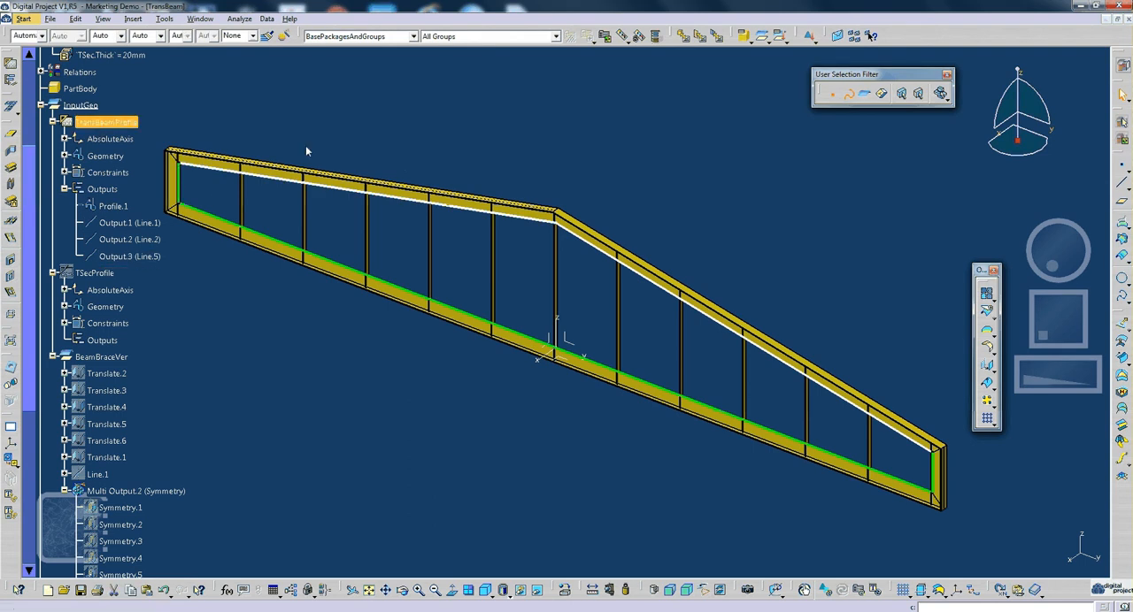
mouse_move(586, 331)
middle_mouse_down()
mouse_move(615, 324)
mouse_move(619, 362)
middle_mouse_up()
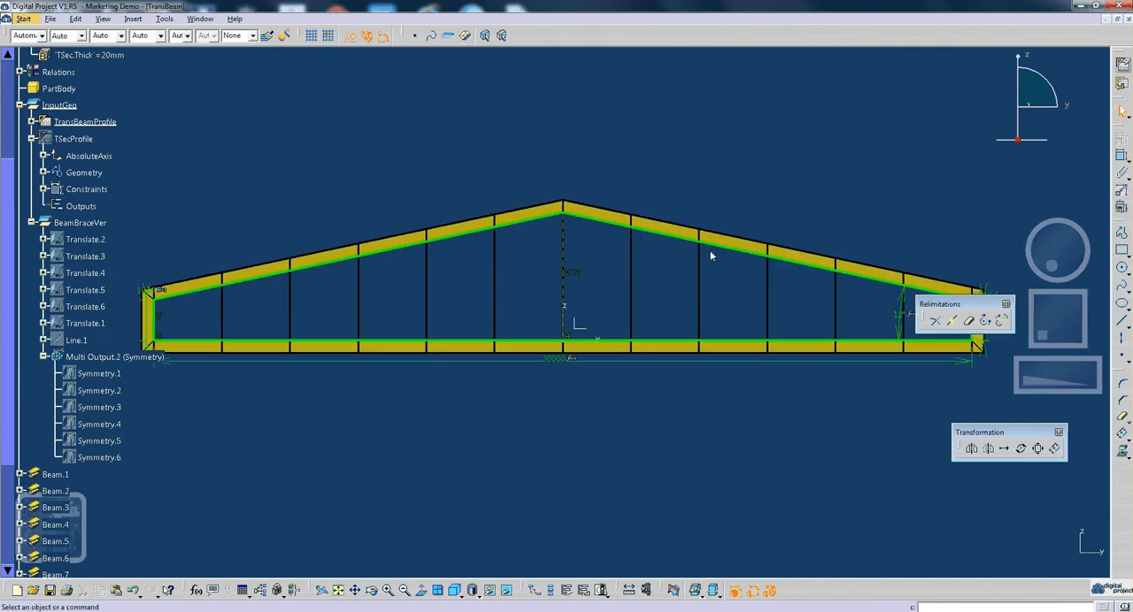
middle_click_drag(711, 256, 696, 230)
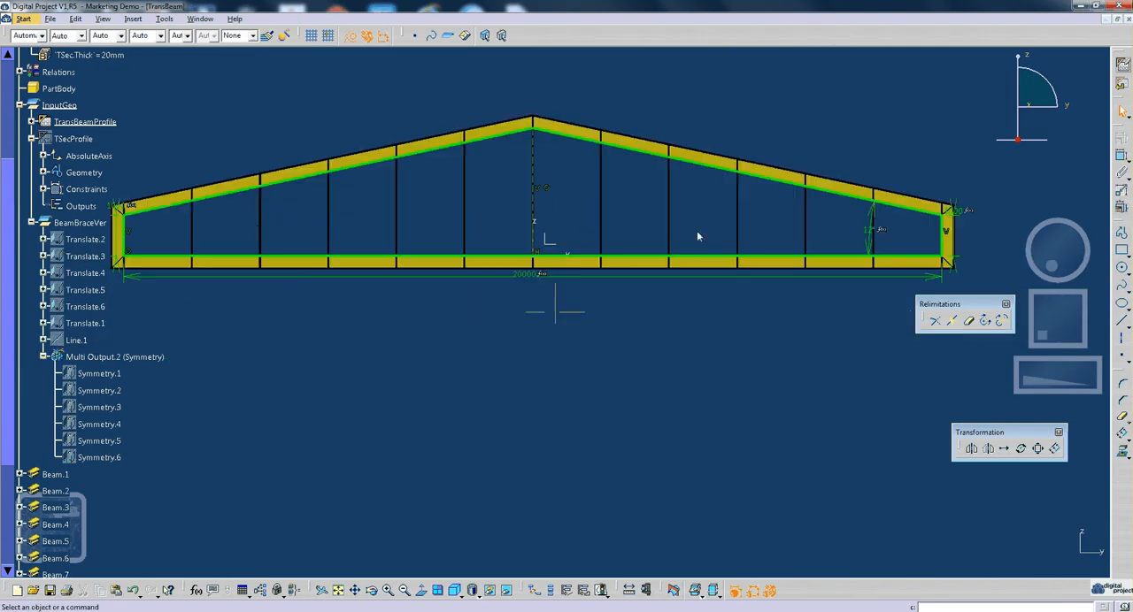
- Create a profile feature from the sloped Line.4 of the frame outline, using the Wire (Automatic Propagation) mode
left_click(279, 183)
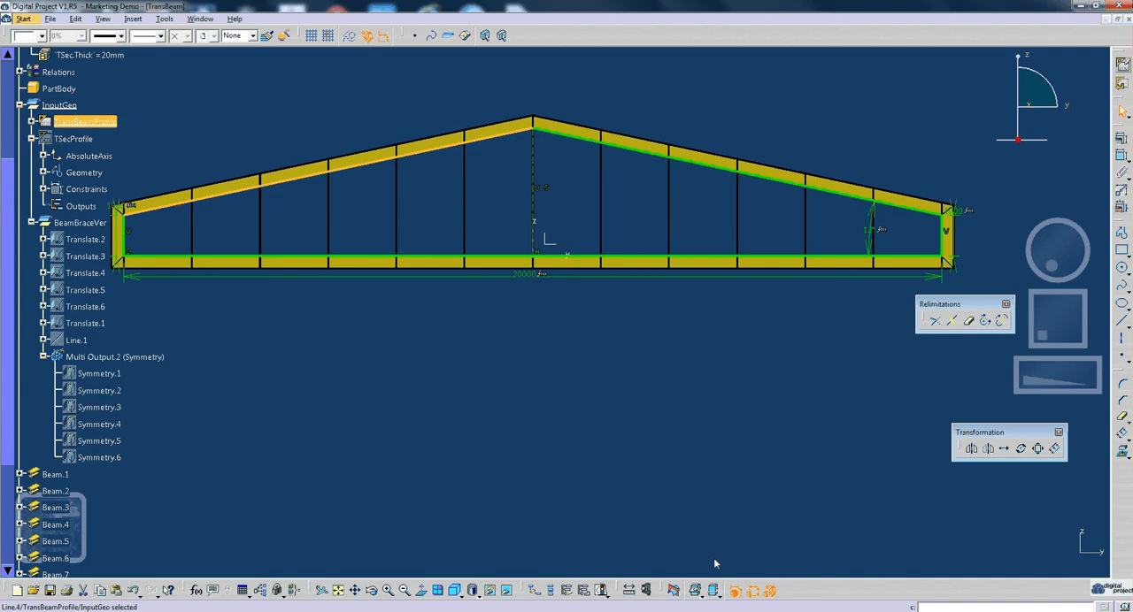
left_click(589, 592)
left_click(974, 212)
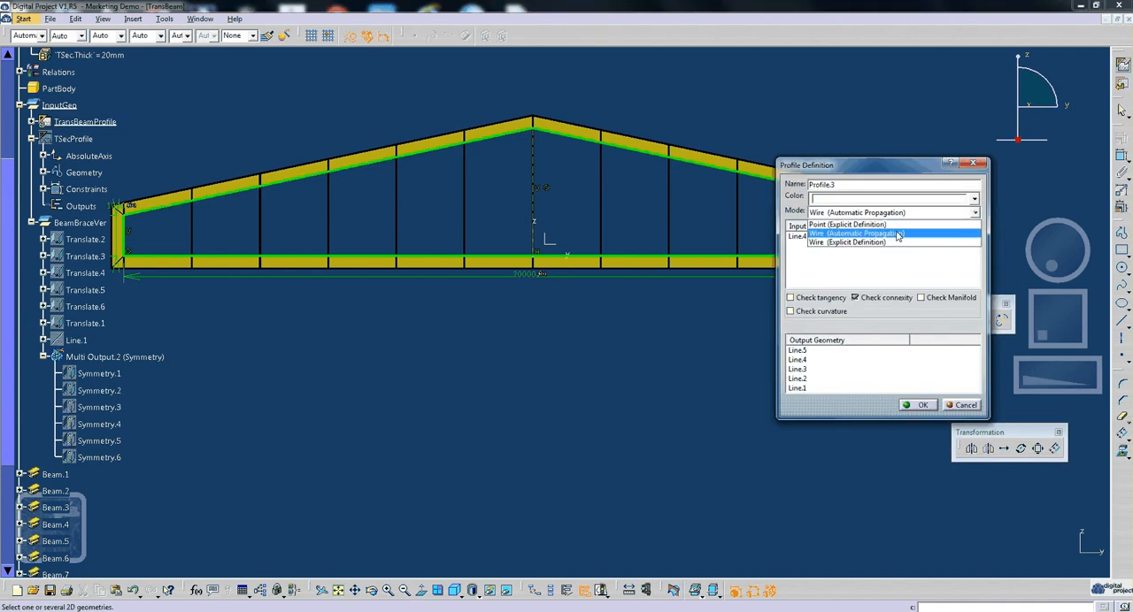
left_click(899, 235)
left_click_drag(841, 164, 779, 170)
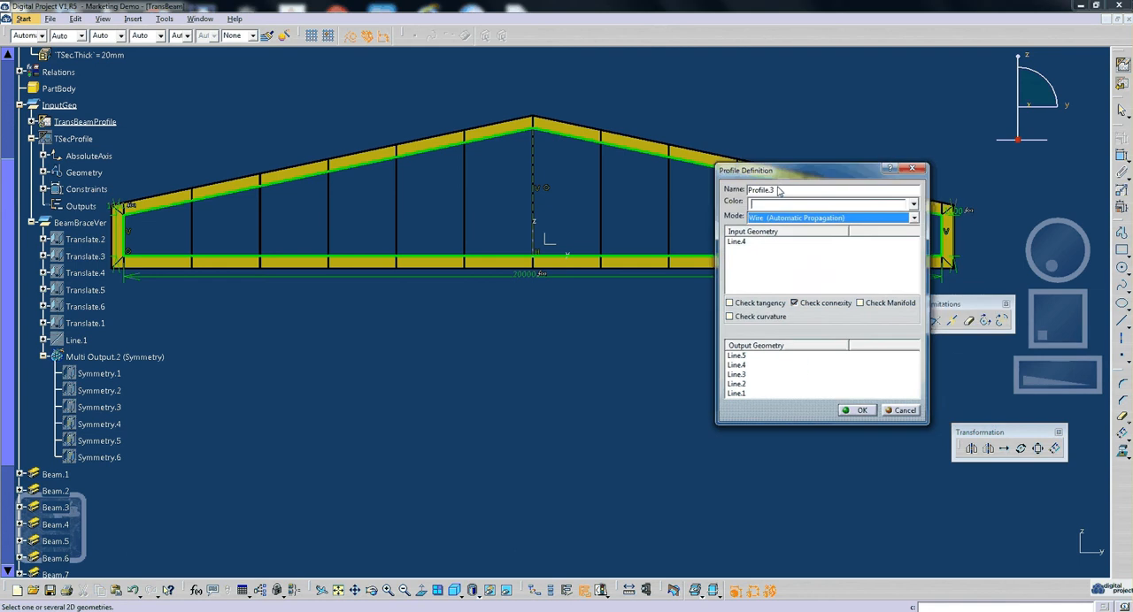
left_click(737, 242)
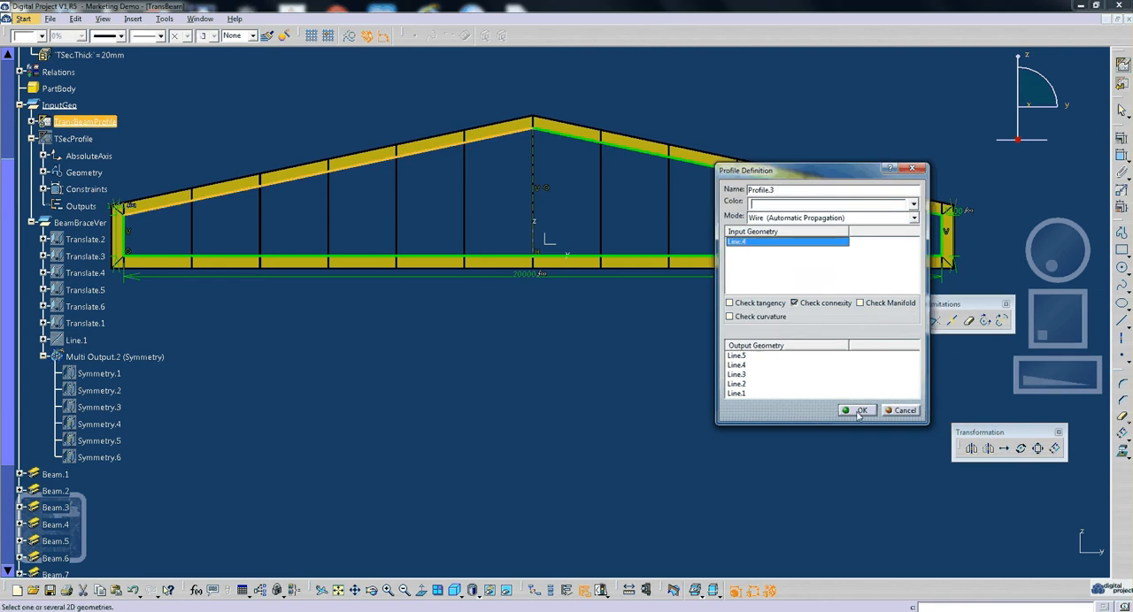
left_click_drag(809, 173, 785, 195)
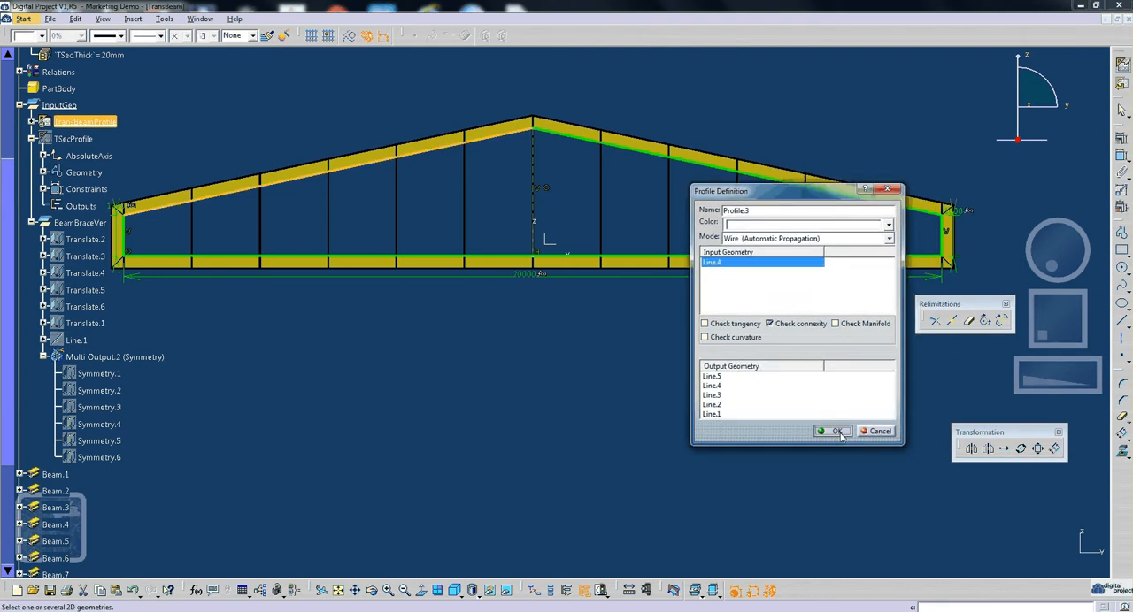
left_click(837, 432)
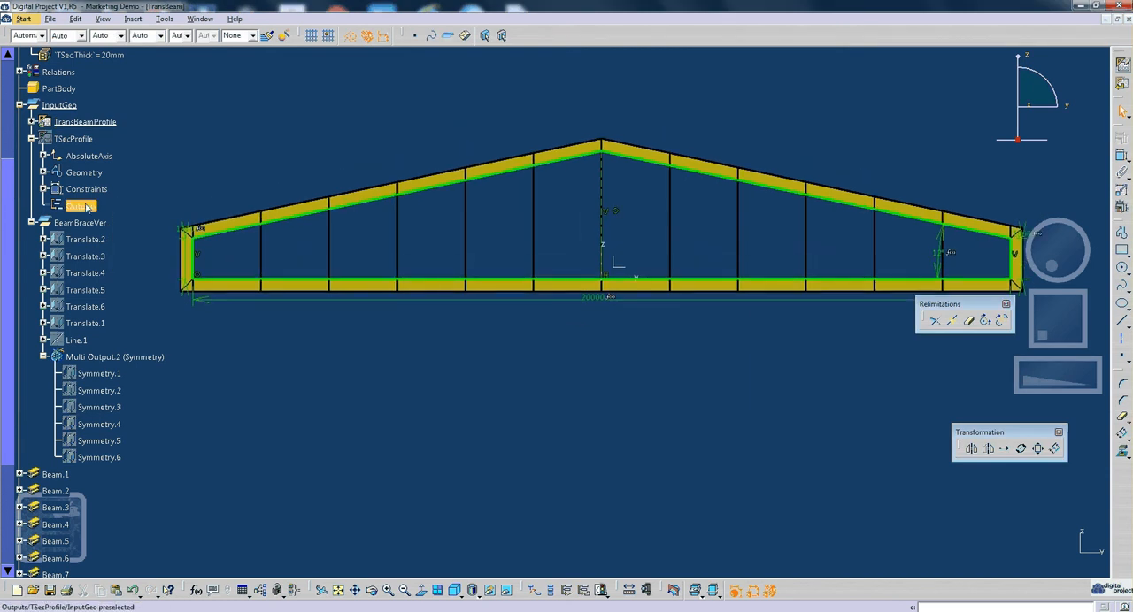
- Exit the TransBeamProfile sketch and collapse the TransBeamProfile and BeamBraceVer branches of the specification tree
left_click(32, 121)
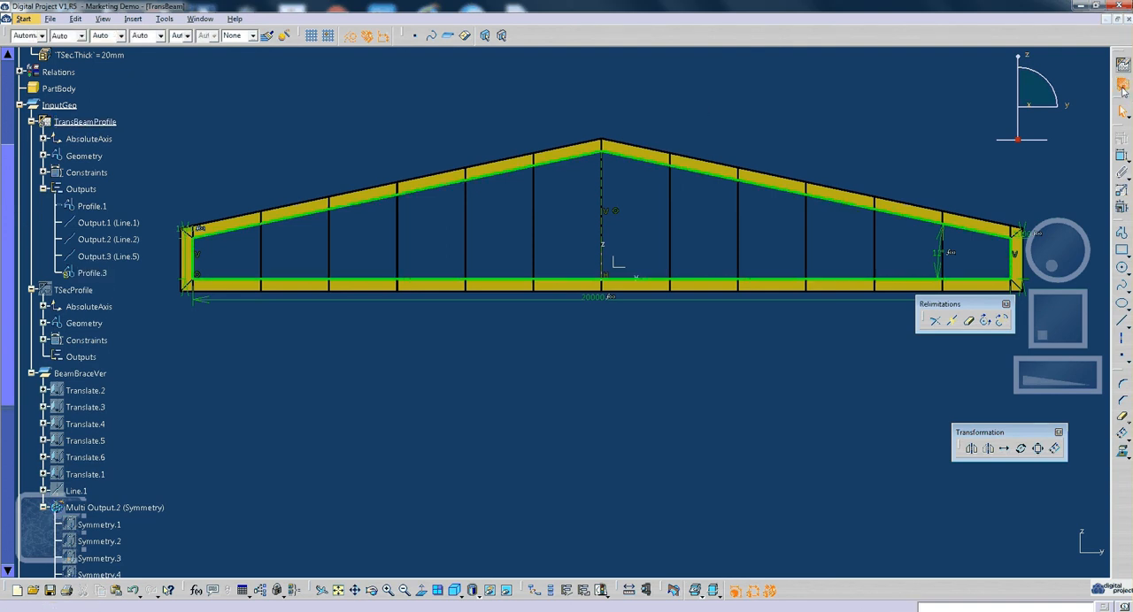
left_click(1122, 86)
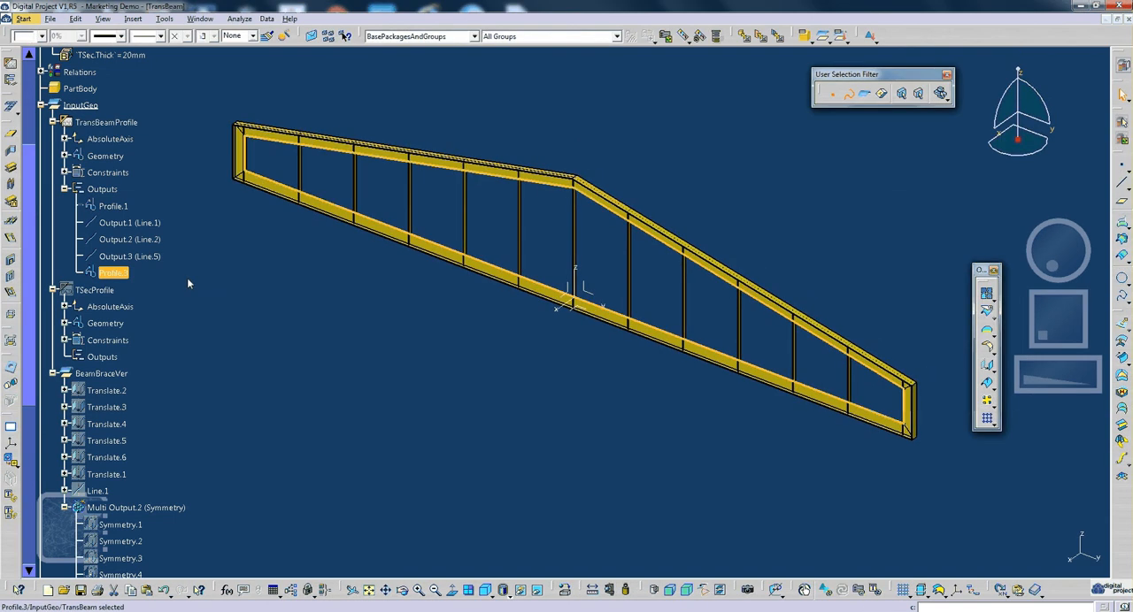
left_click(53, 123)
left_click(53, 223)
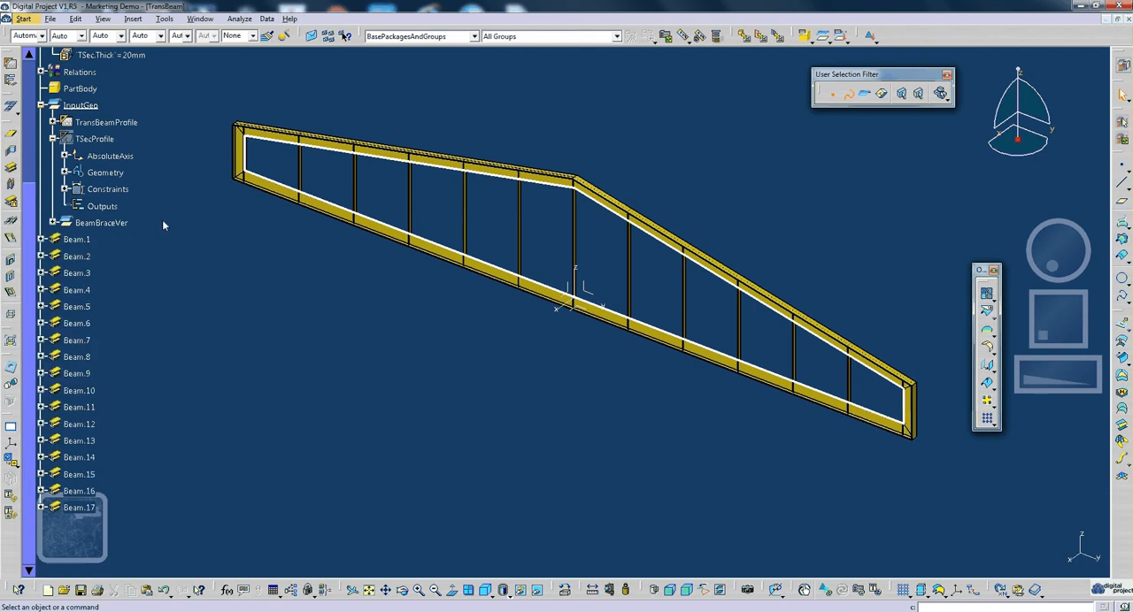
- Switch to the Geometry workbench and move the floating Lines tools away from the compass
left_click(1123, 67)
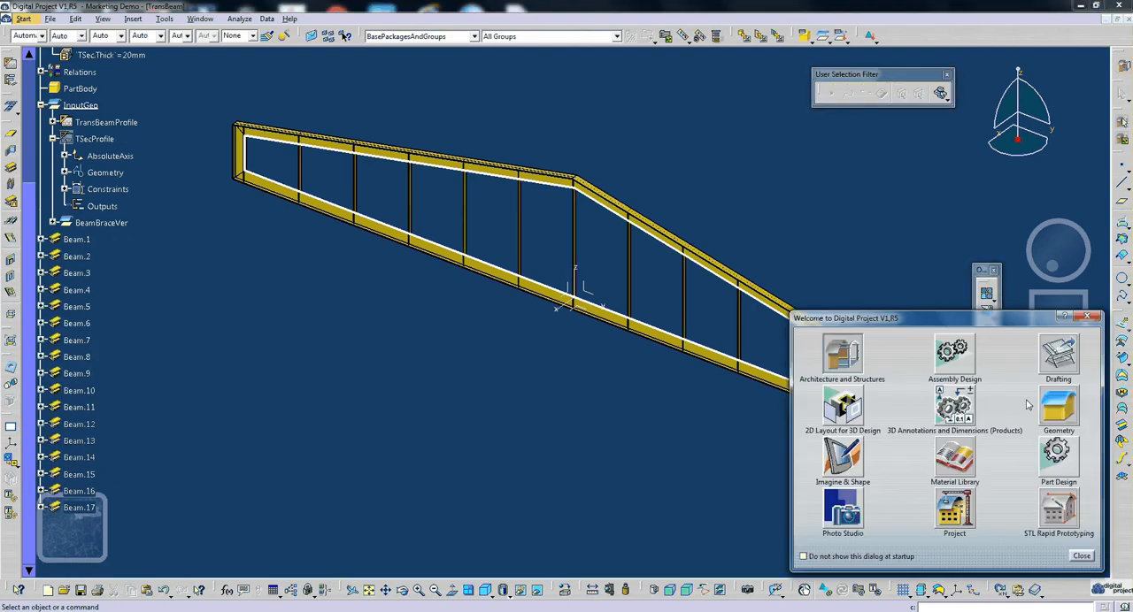
left_click(1088, 317)
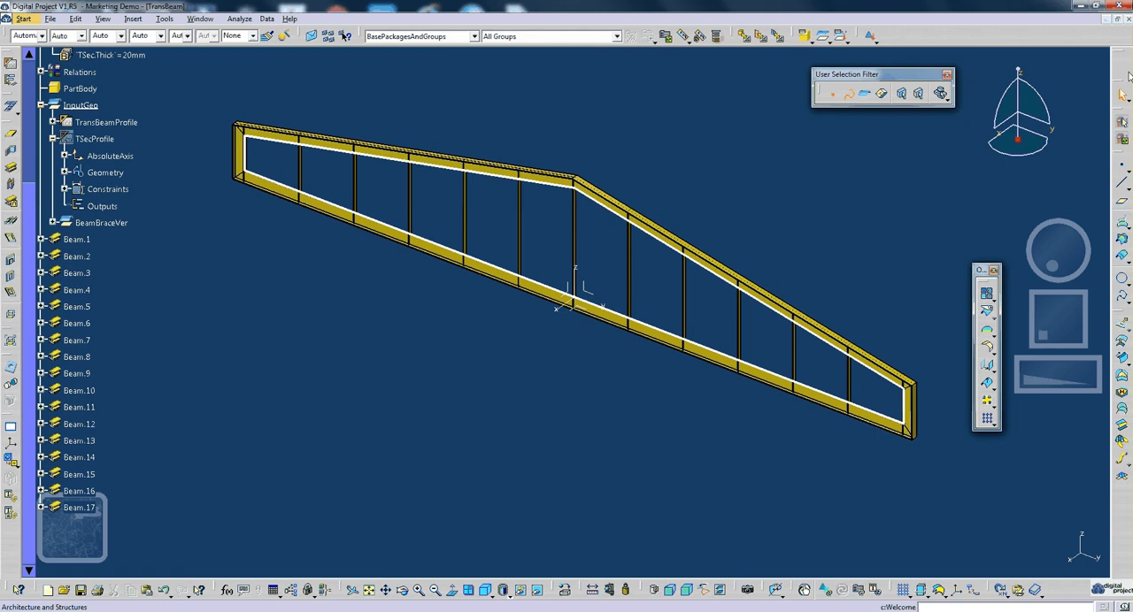
left_click(1125, 69)
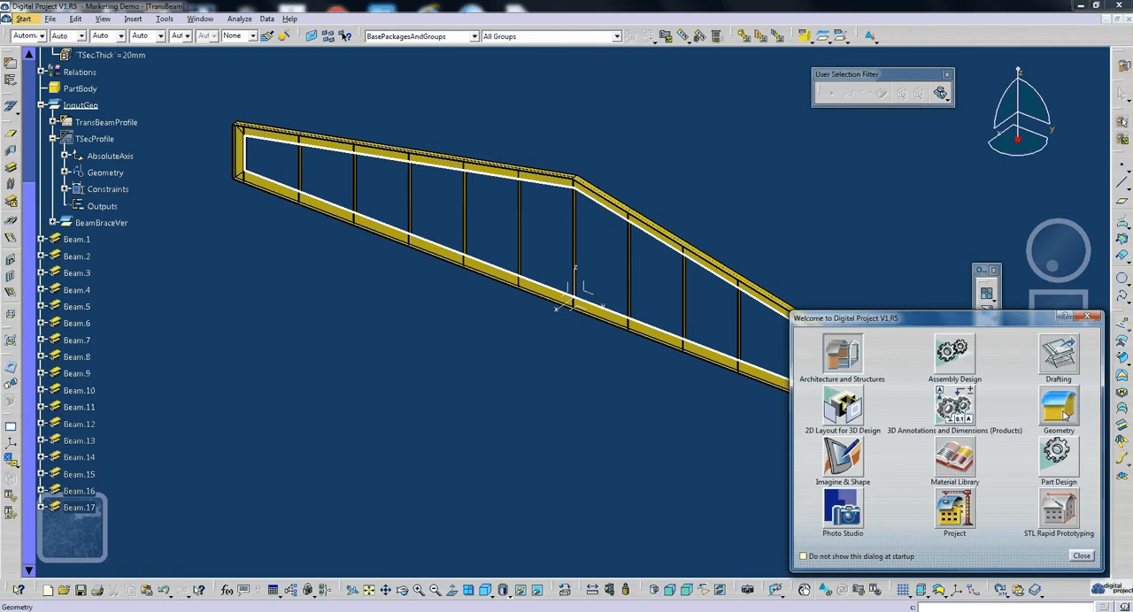
left_click(1058, 409)
middle_click_drag(566, 308, 575, 327)
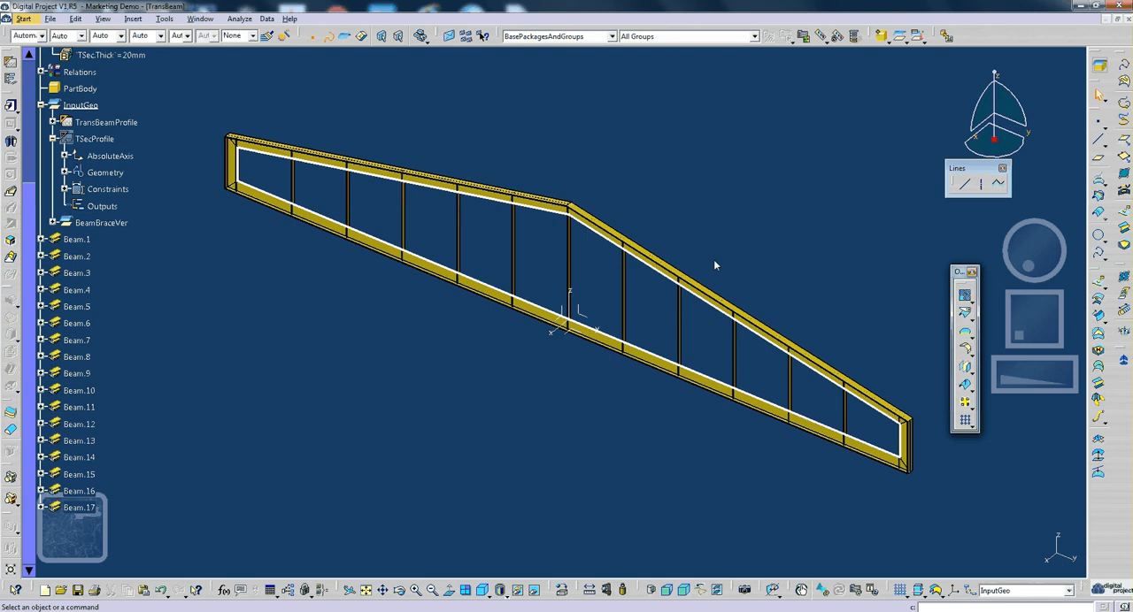
left_click_drag(963, 170, 889, 98)
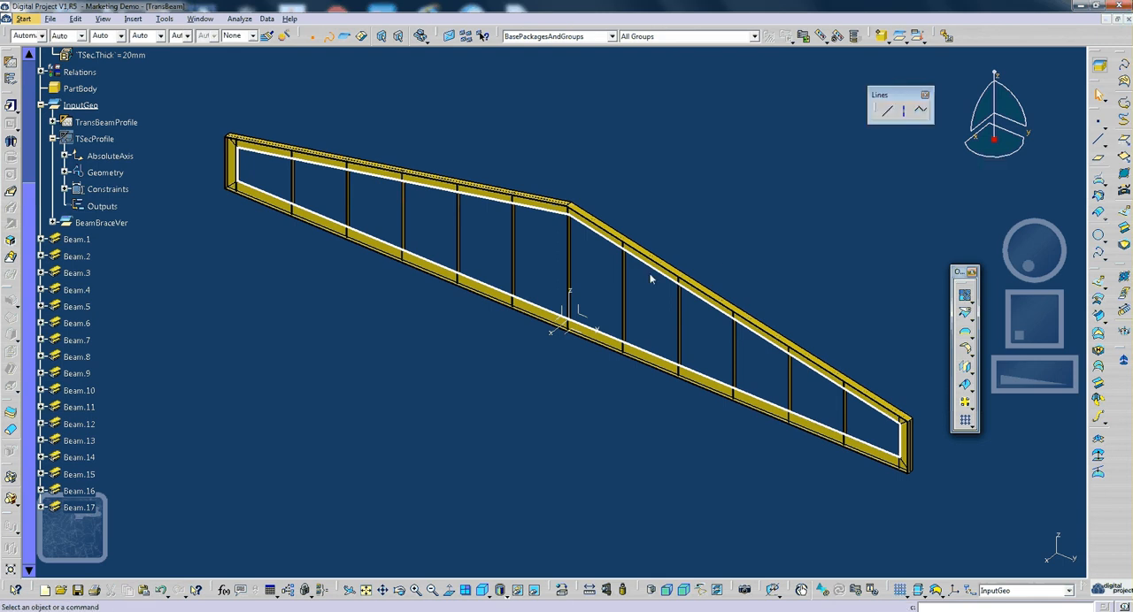
- Collapse the TSecProfile branch under InputGeo so the tree lists only its three main entries
left_click(10, 106)
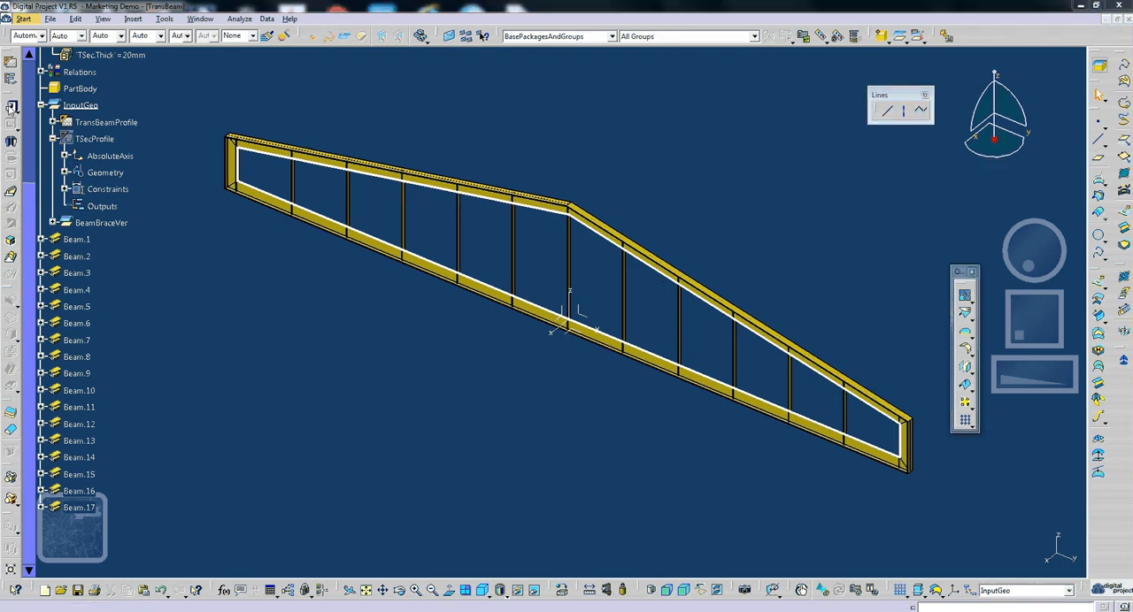
left_click(674, 338)
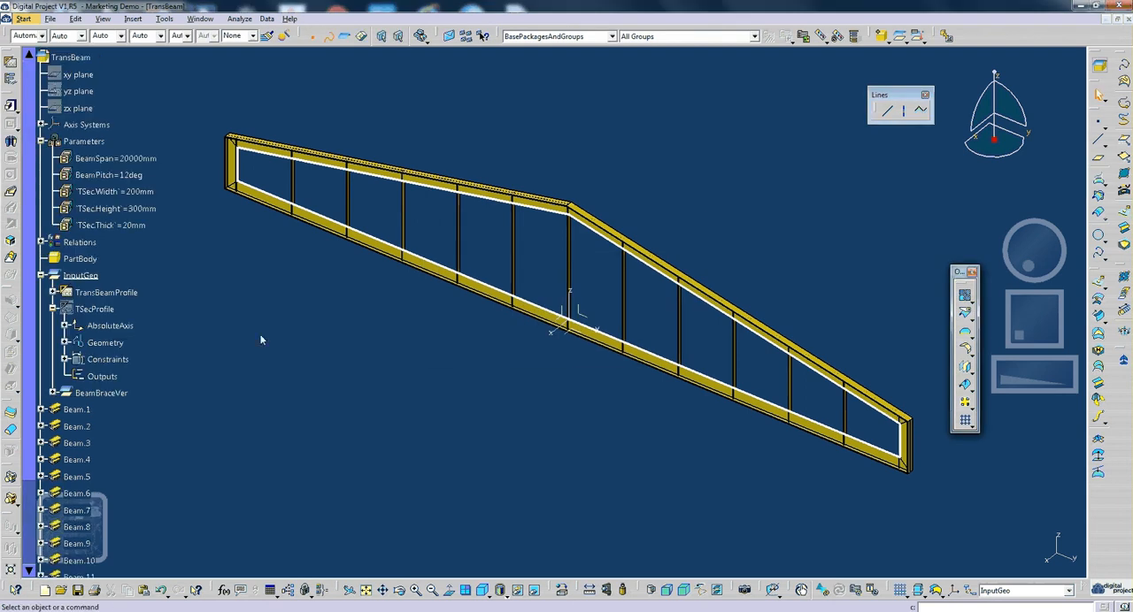
left_click(41, 275)
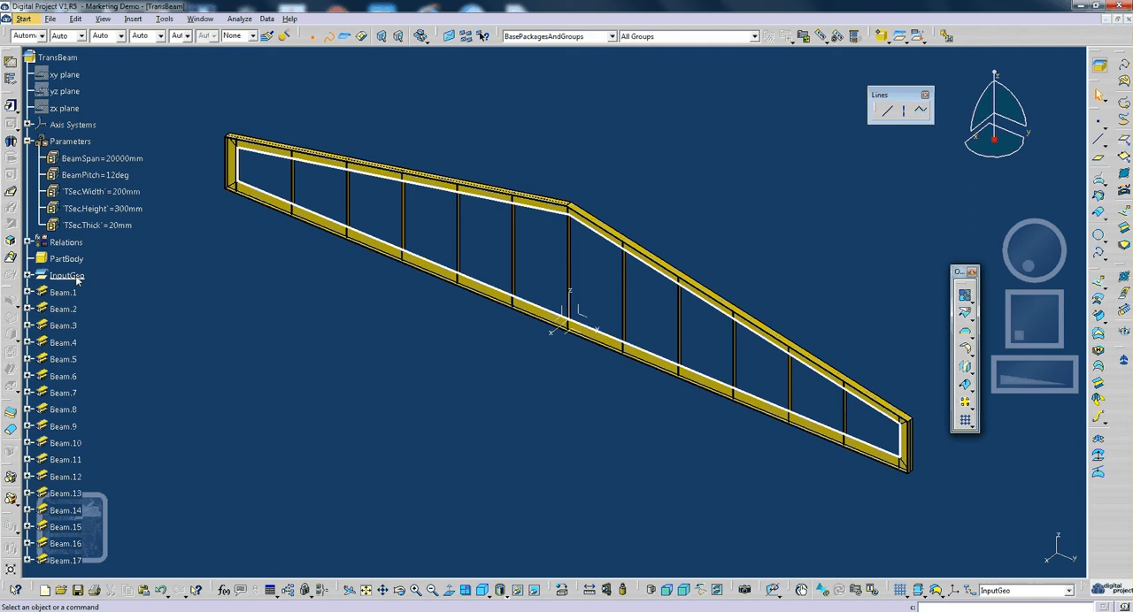
left_click(28, 276)
left_click(54, 308)
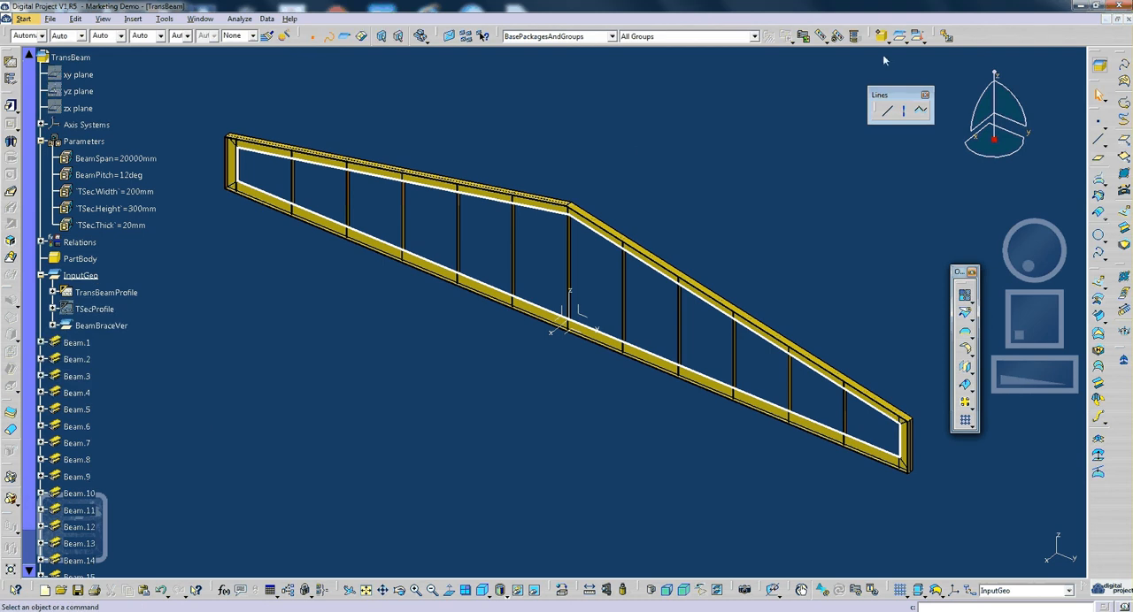
- Insert a new body into the part below InputGeo, undoing the geometrical set inserted by mistake
left_click(899, 37)
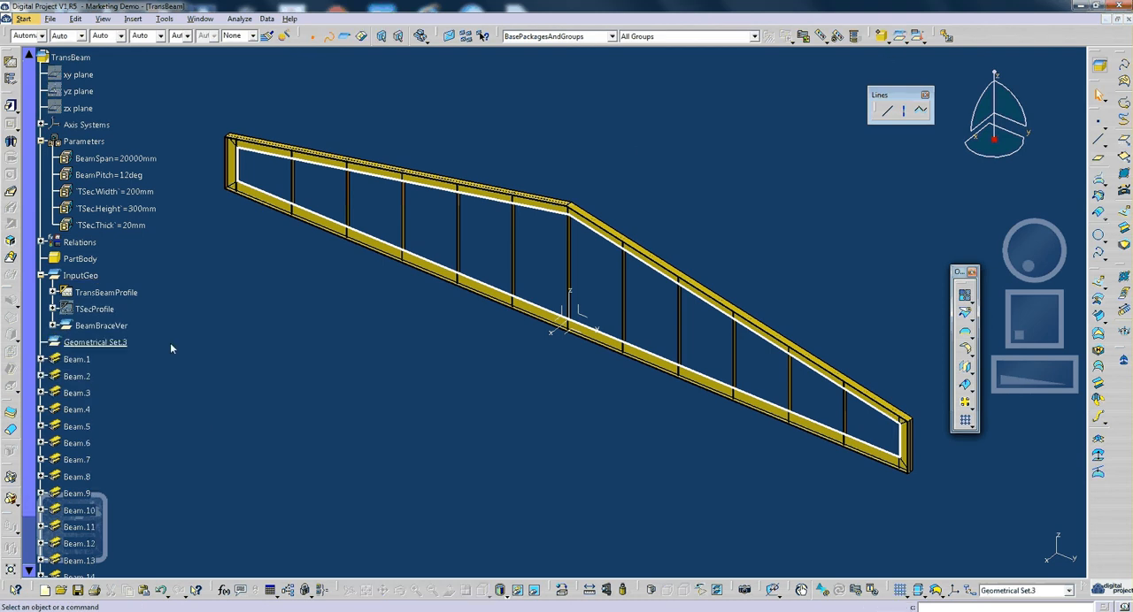
key("ctrl+z")
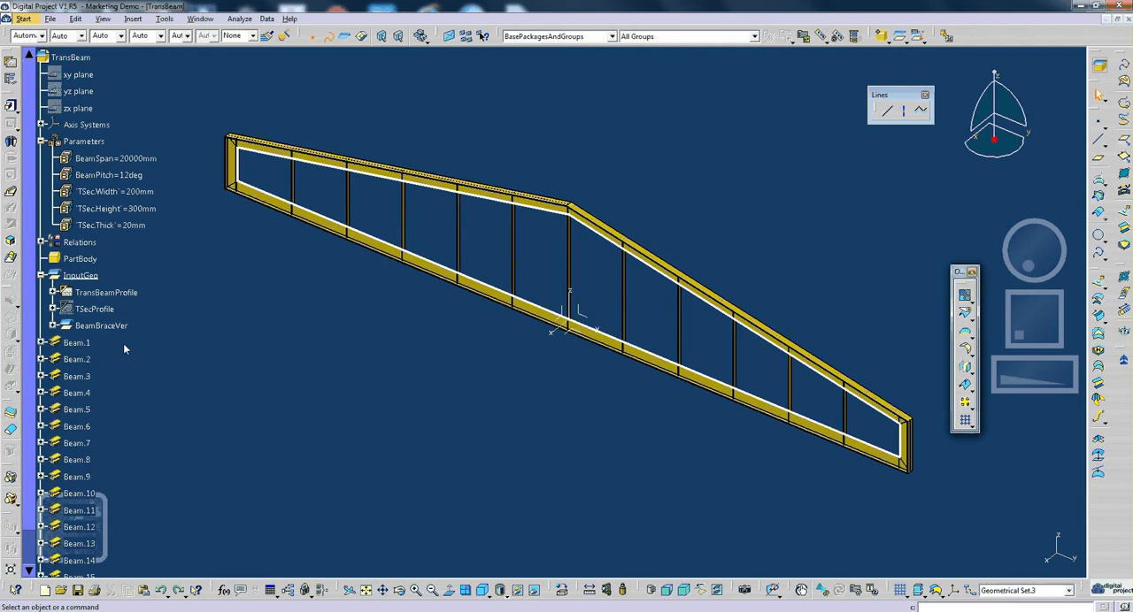
left_click(881, 35)
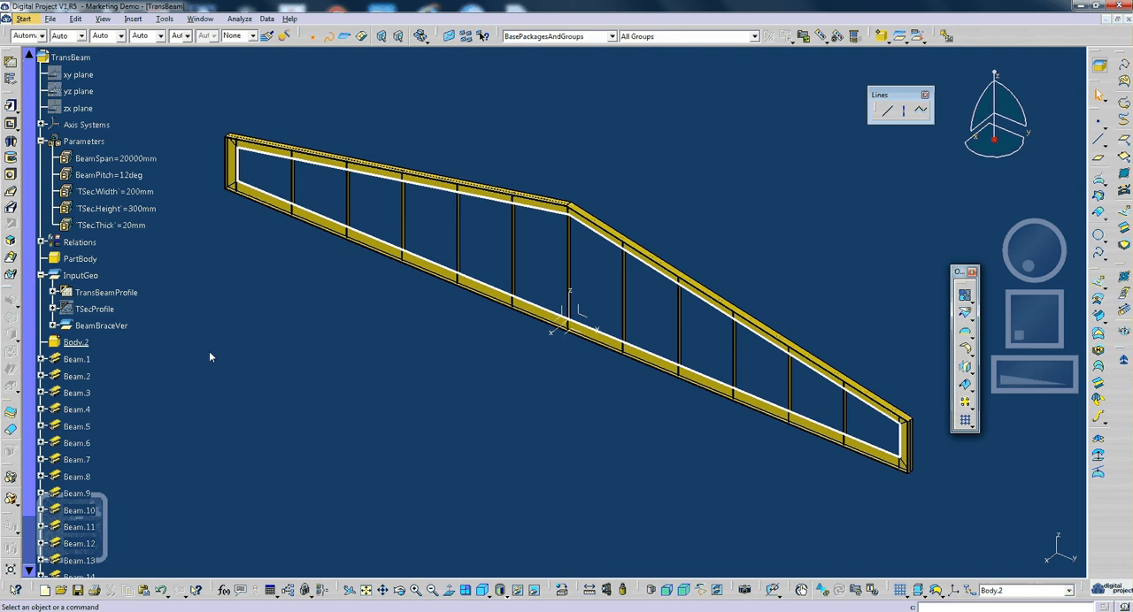
middle_click_drag(210, 353, 230, 354)
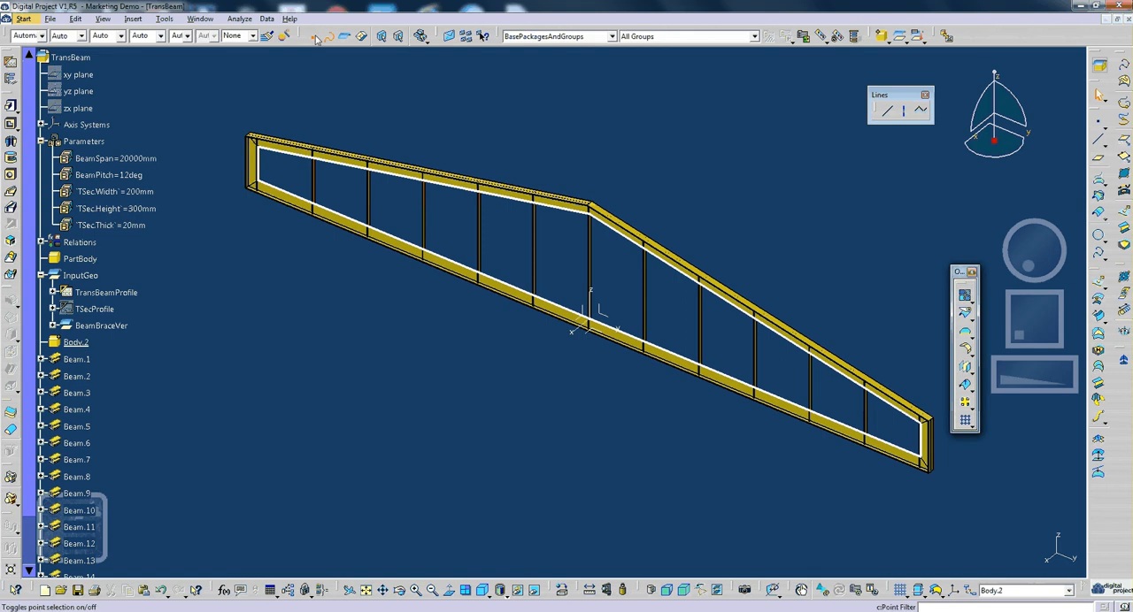
- Start a pad in Body.2 using the Profile.3 output of TransBeamProfile as its profile
left_click(94, 327)
left_click(71, 343)
scroll(85, 252, "down", 2)
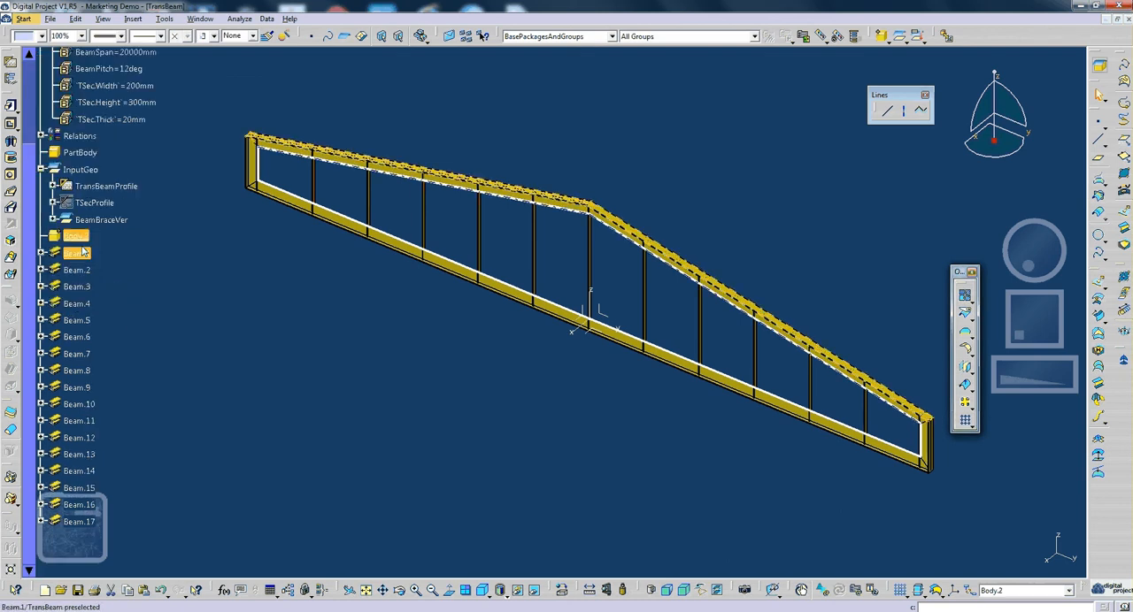
left_click(108, 242)
left_click(11, 108)
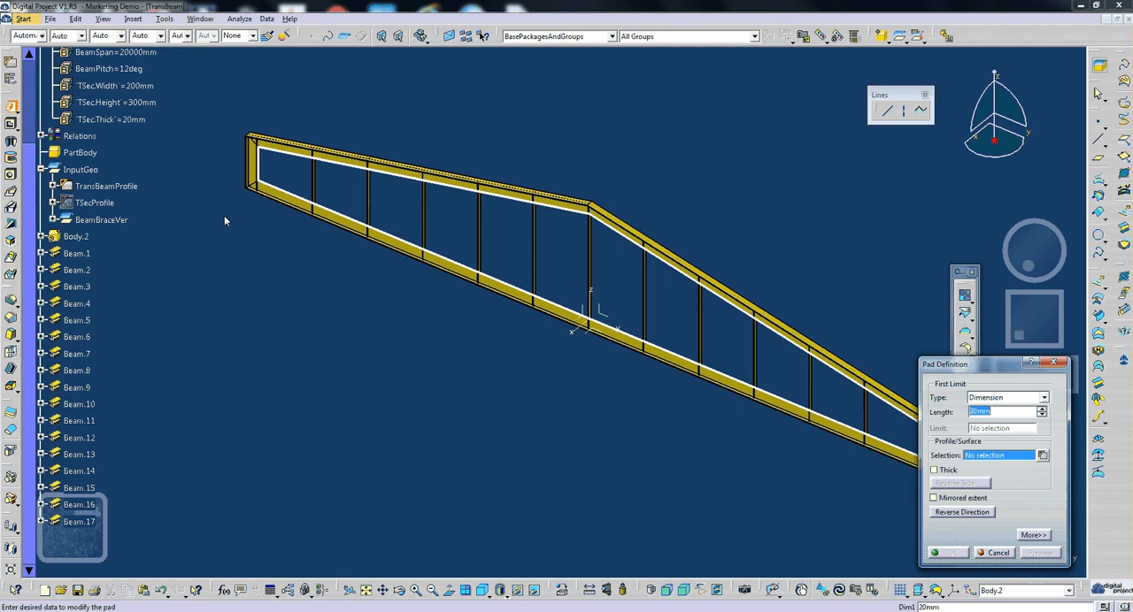
left_click(54, 185)
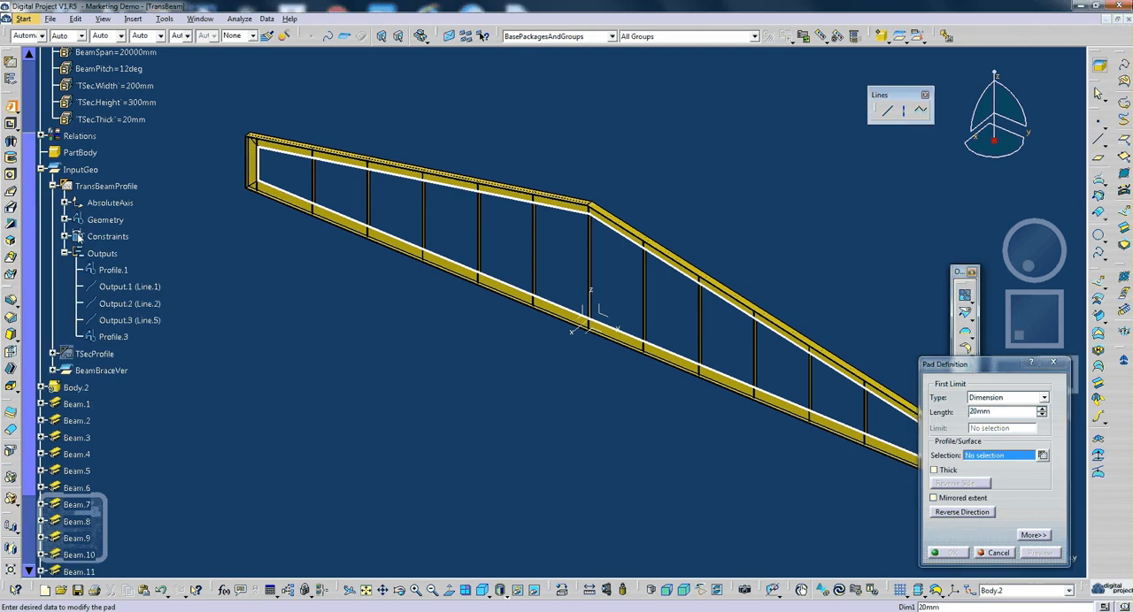
left_click(125, 341)
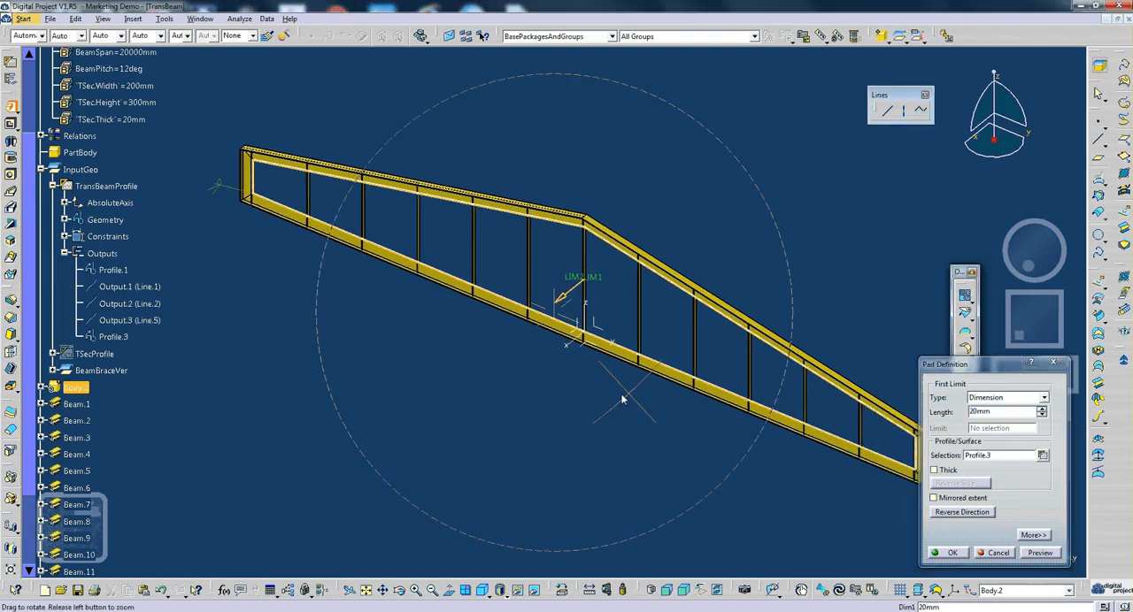
- Enable mirrored extent for the Profile.3 pad and set its length to 10 mm
left_click_drag(967, 364, 811, 123)
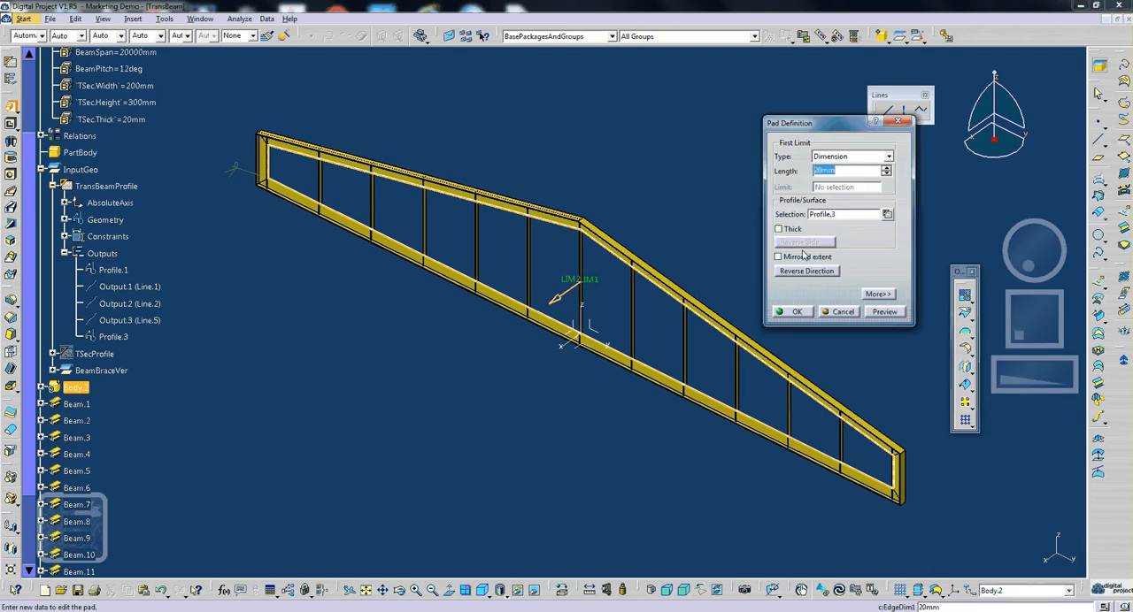
left_click(782, 258)
left_click(836, 170)
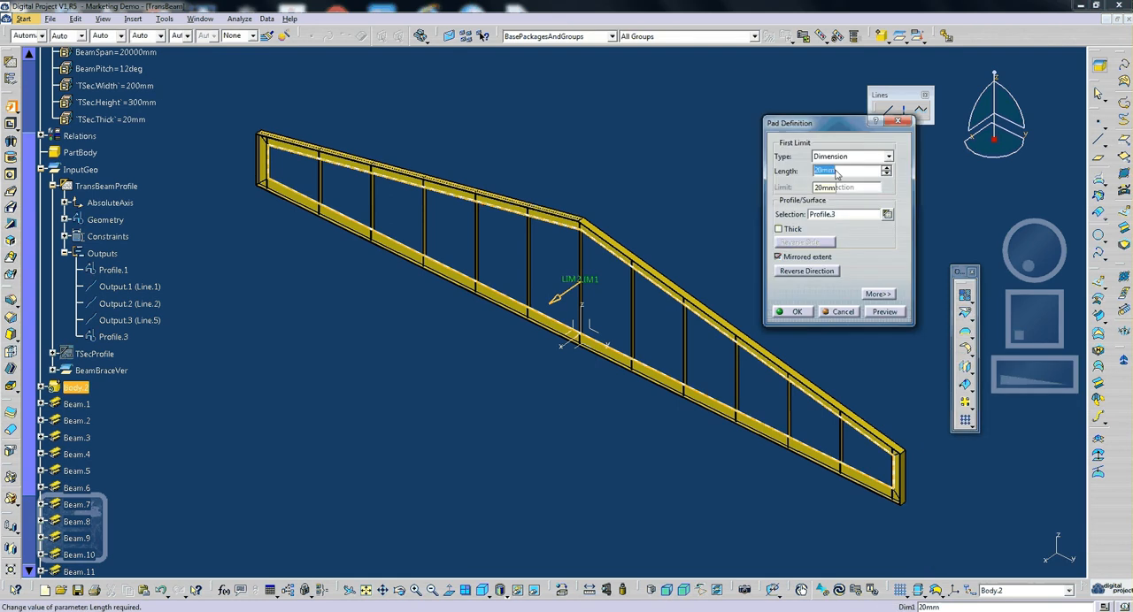
type("10")
- Set the mirrored pad's length to 8 mm, preview it and create the pad
middle_click_drag(629, 332, 528, 216)
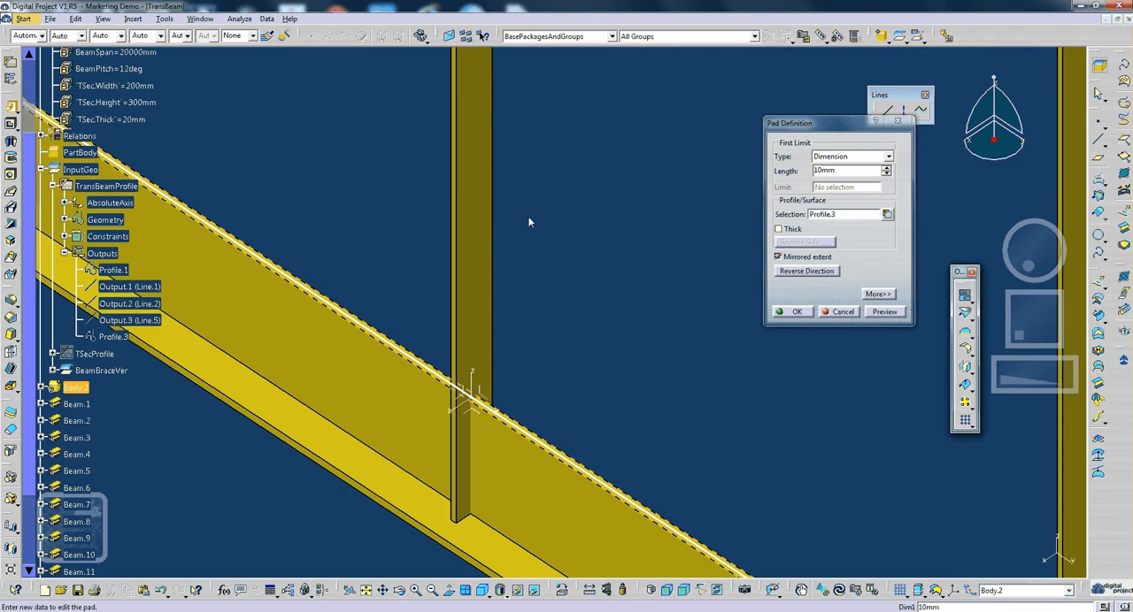
double_click(834, 170)
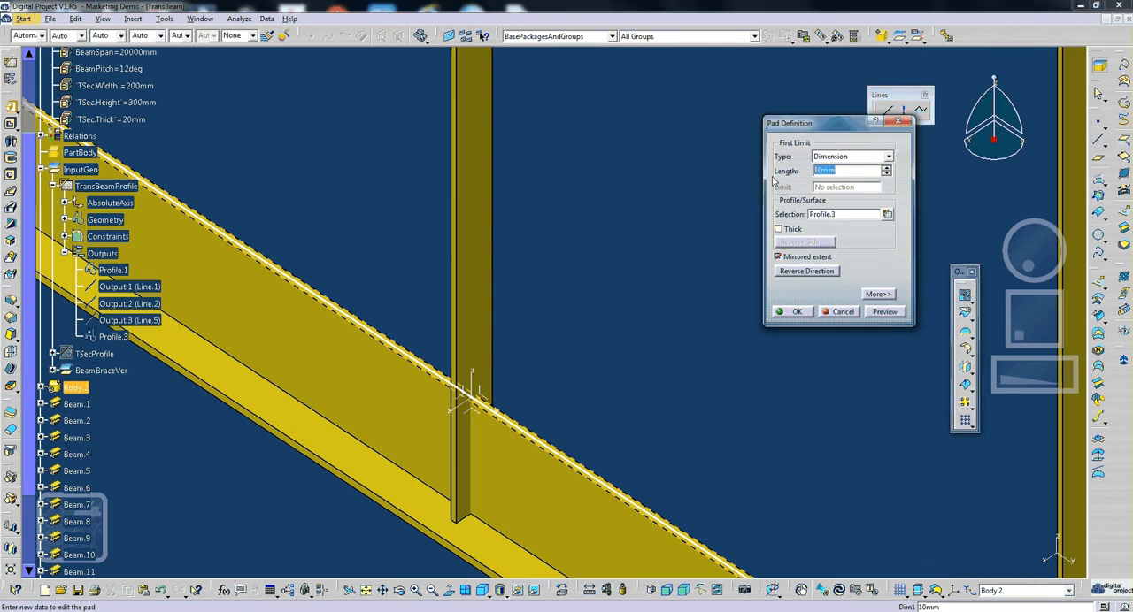
type("8mm")
left_click(885, 312)
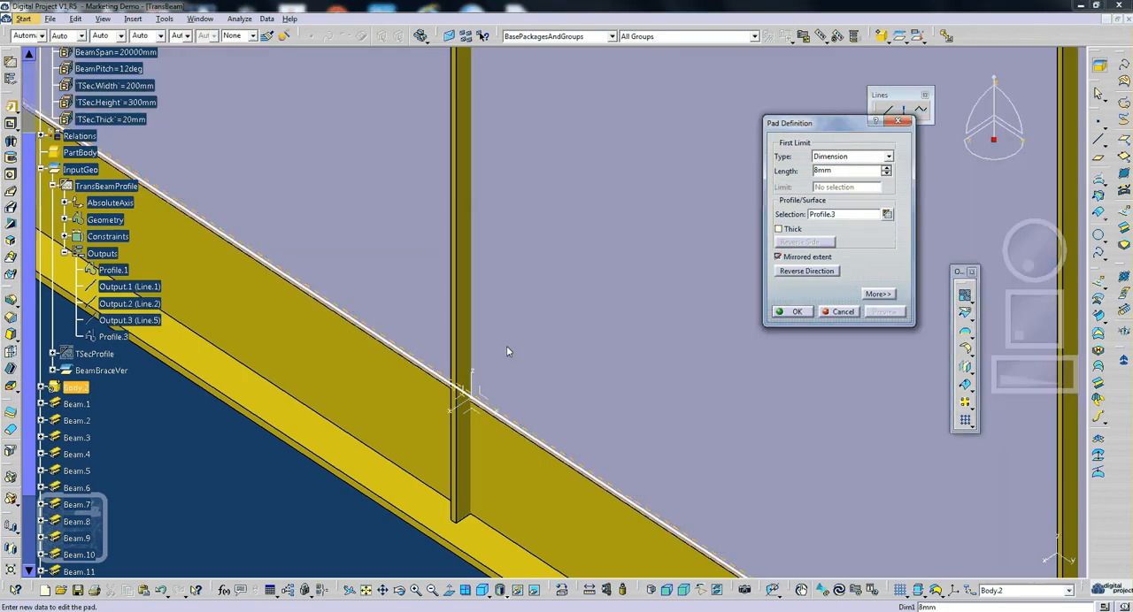
middle_click_drag(507, 346, 582, 349)
scroll(202, 329, "down", 1)
- Collapse the Outputs, InputGeo and Parameters branches of the specification tree
left_click(108, 285)
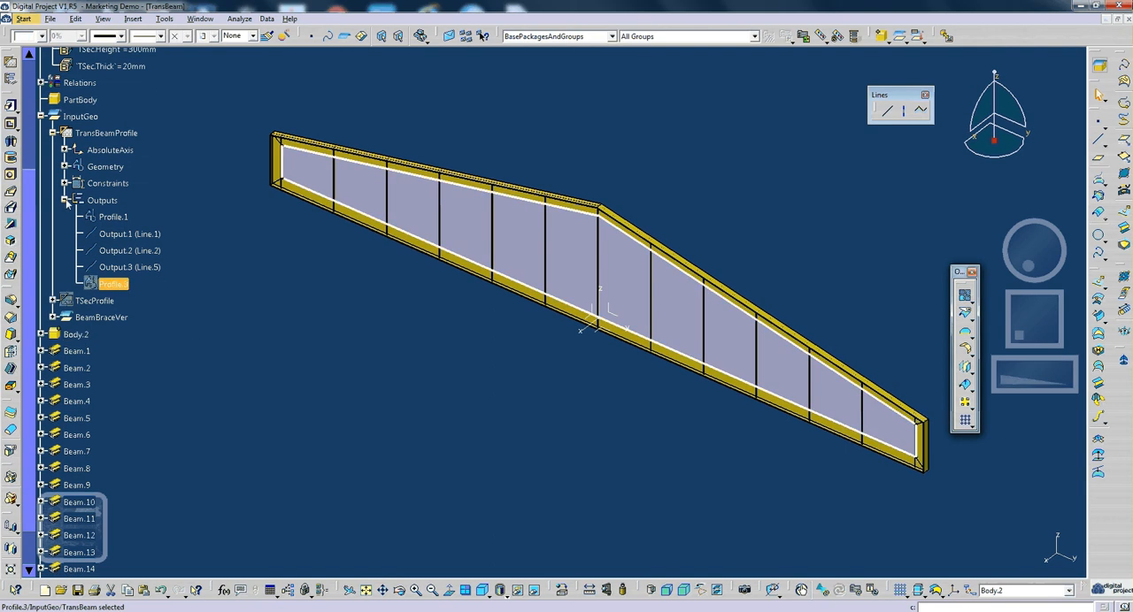
left_click(65, 200)
scroll(224, 272, "down", 1)
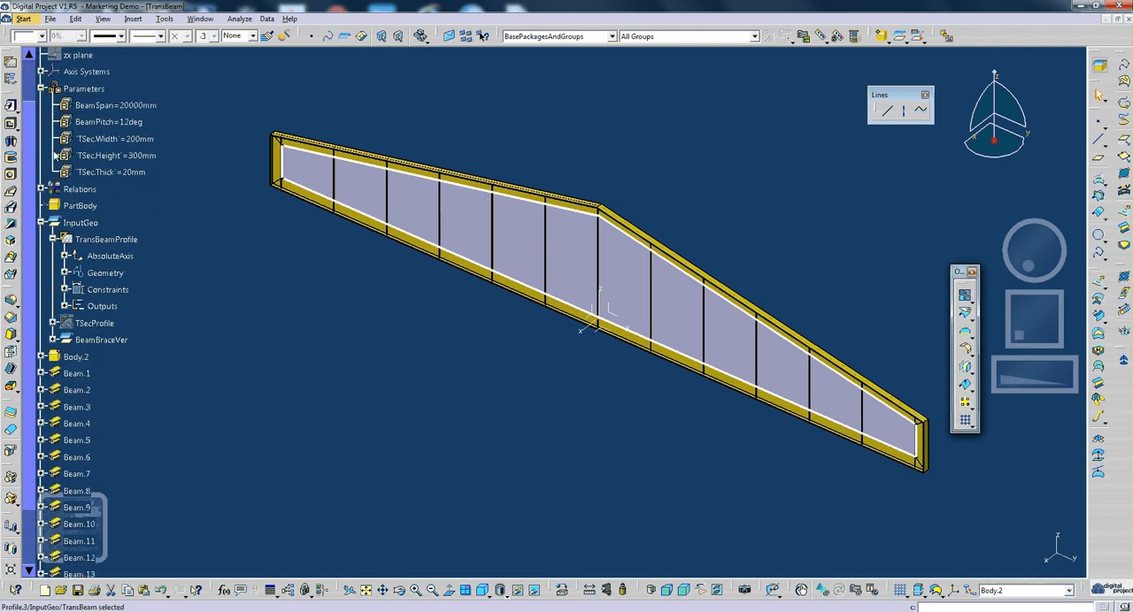
left_click_drag(41, 144, 57, 146)
left_click(342, 256)
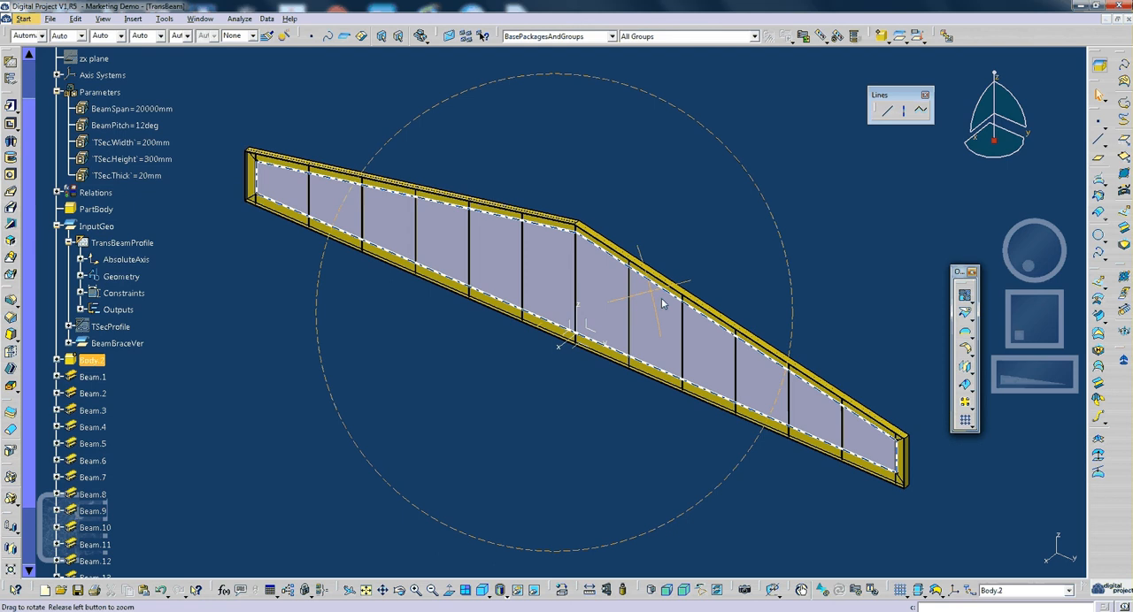
middle_click_drag(662, 304, 665, 301)
left_click(57, 227)
scroll(57, 228, "up", 1)
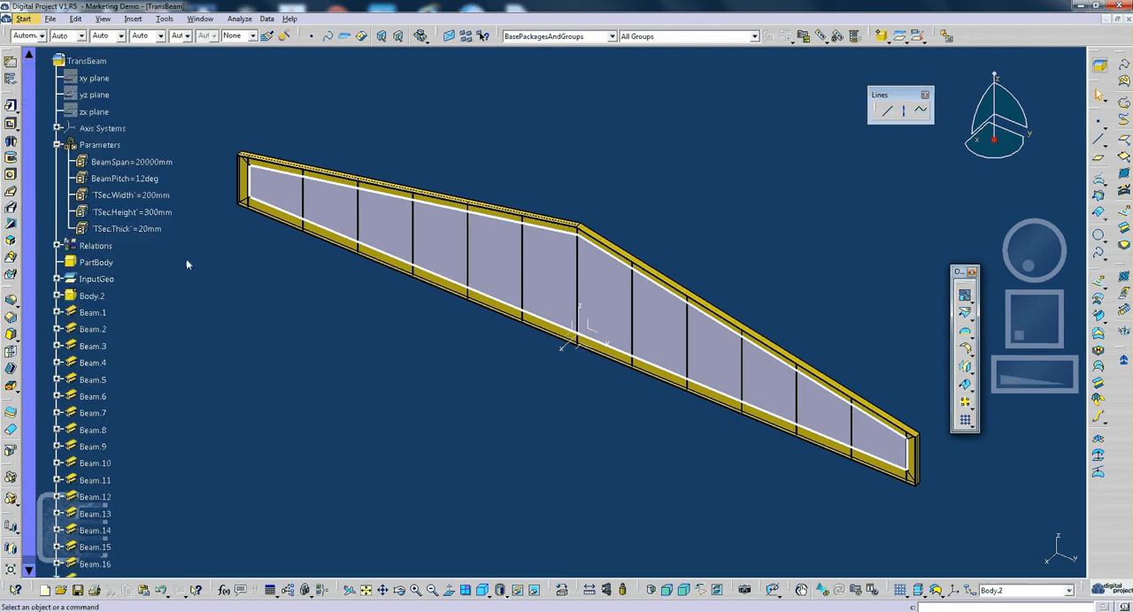
left_click(57, 145)
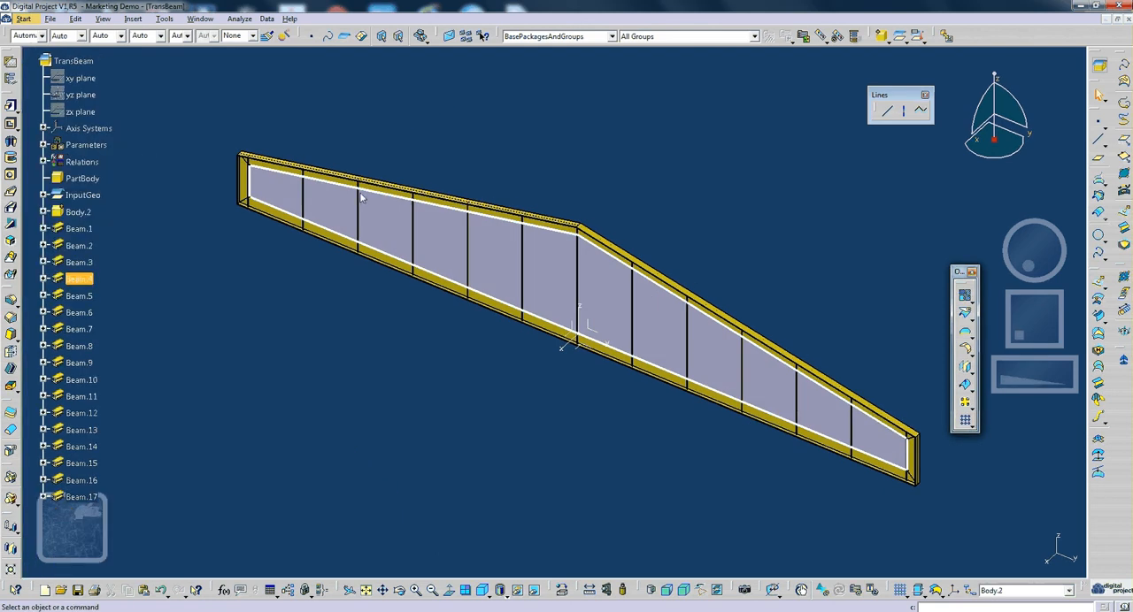
middle_click_drag(554, 283, 558, 184)
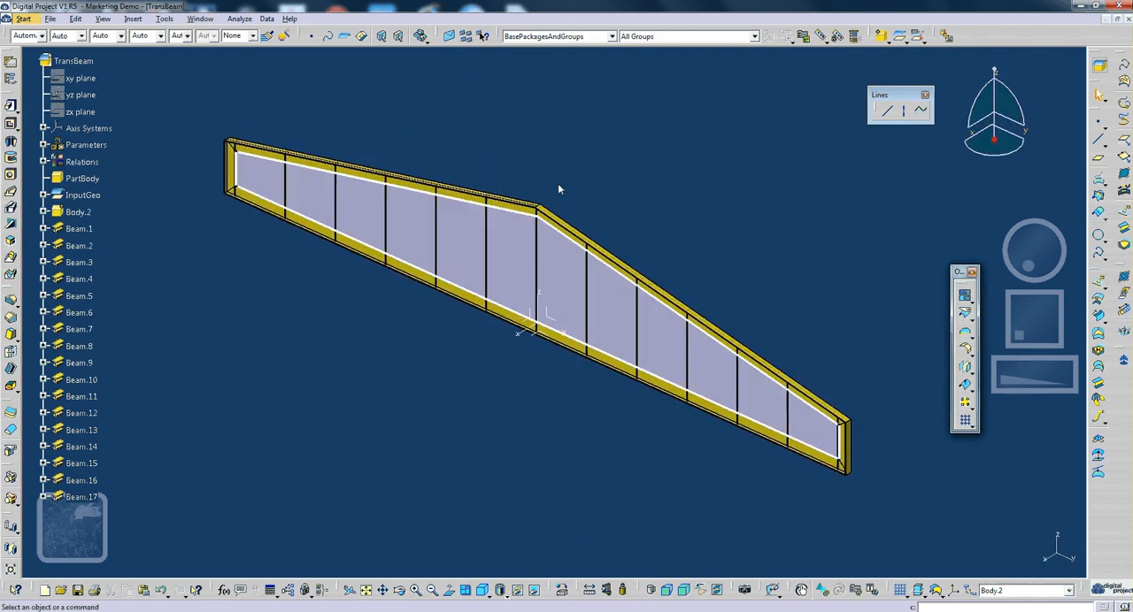